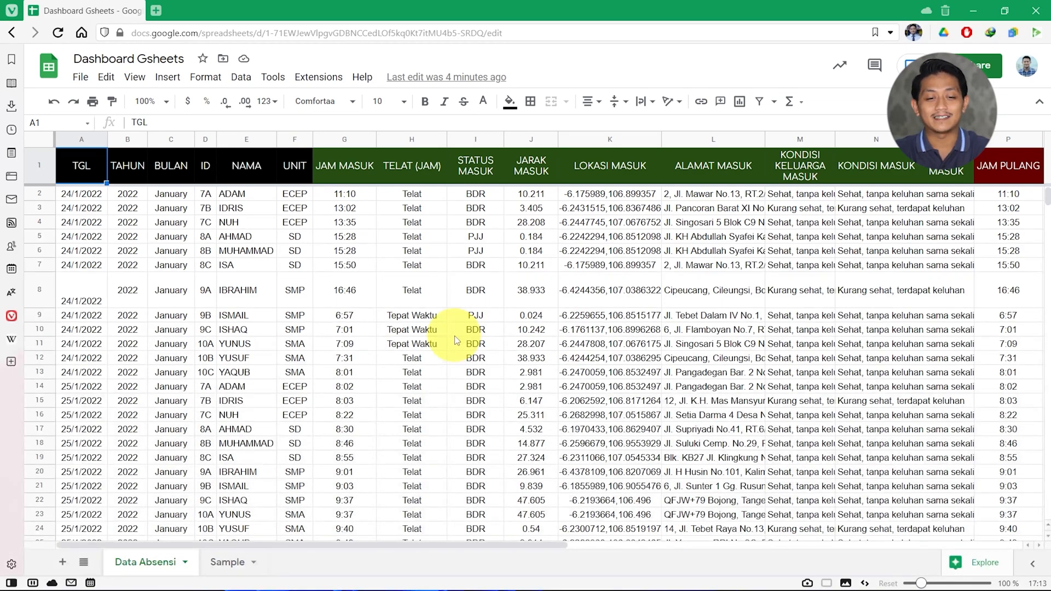
On the Sample sheet, set the attendance report's month to January and its unit to SD
{"action": "left_click", "coordinate": [227, 562]}
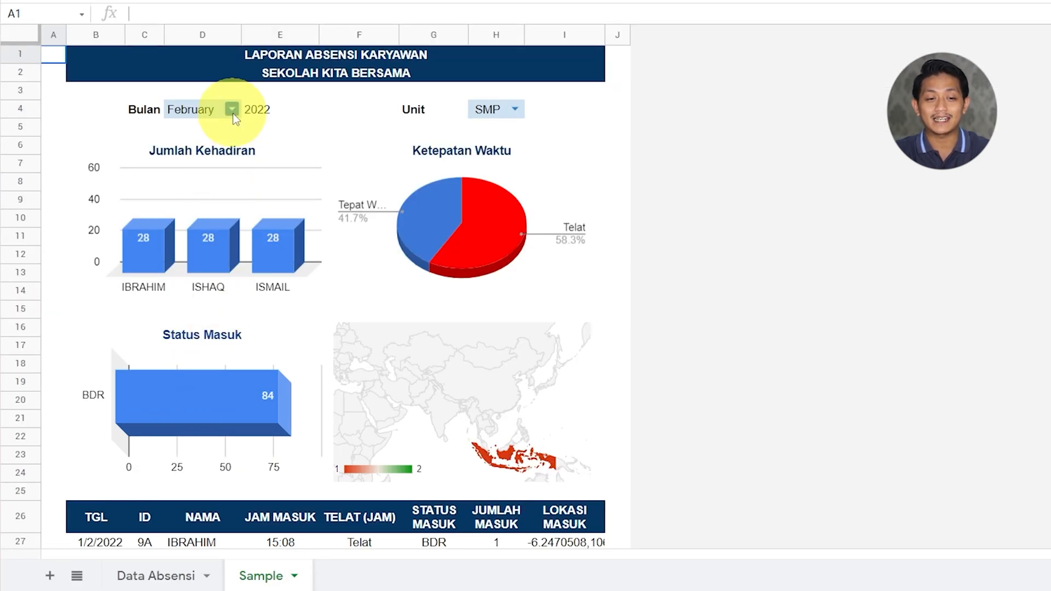
{"action": "left_click", "coordinate": [233, 111]}
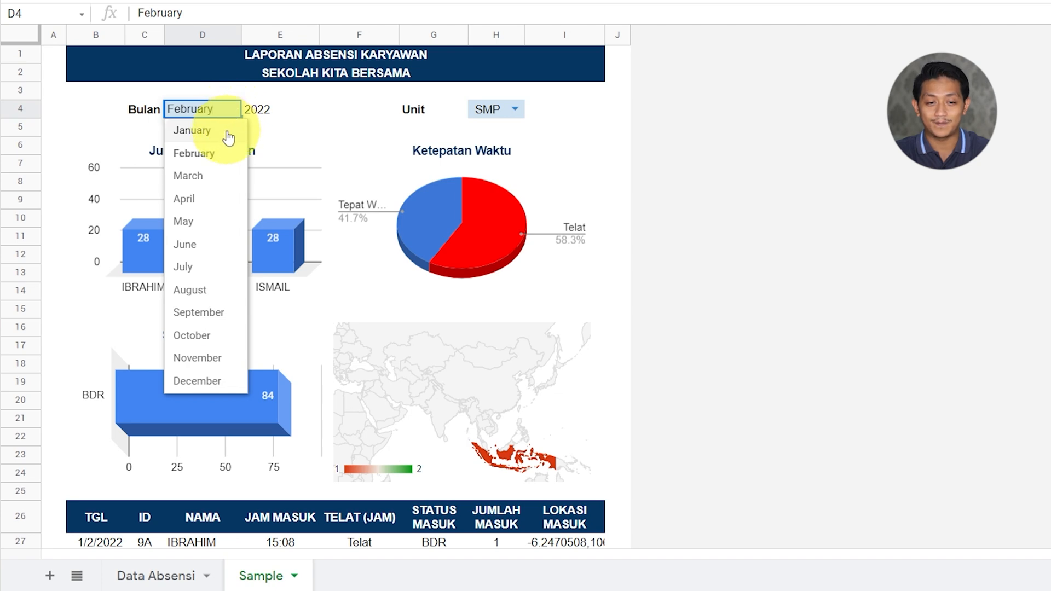
{"action": "left_click", "coordinate": [229, 138]}
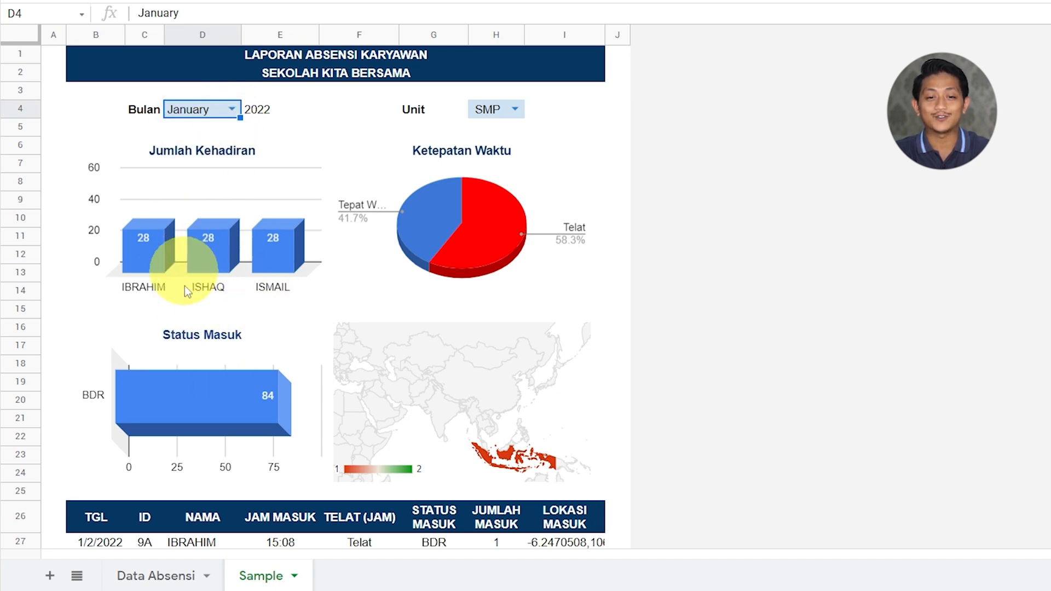
{"action": "left_click", "coordinate": [517, 114]}
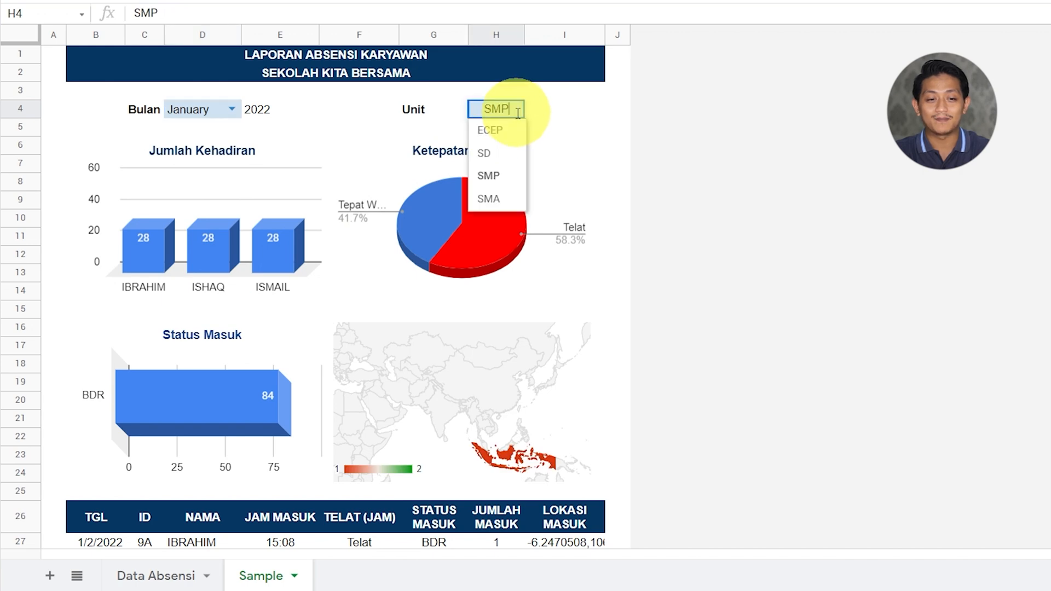
{"action": "left_click", "coordinate": [489, 154]}
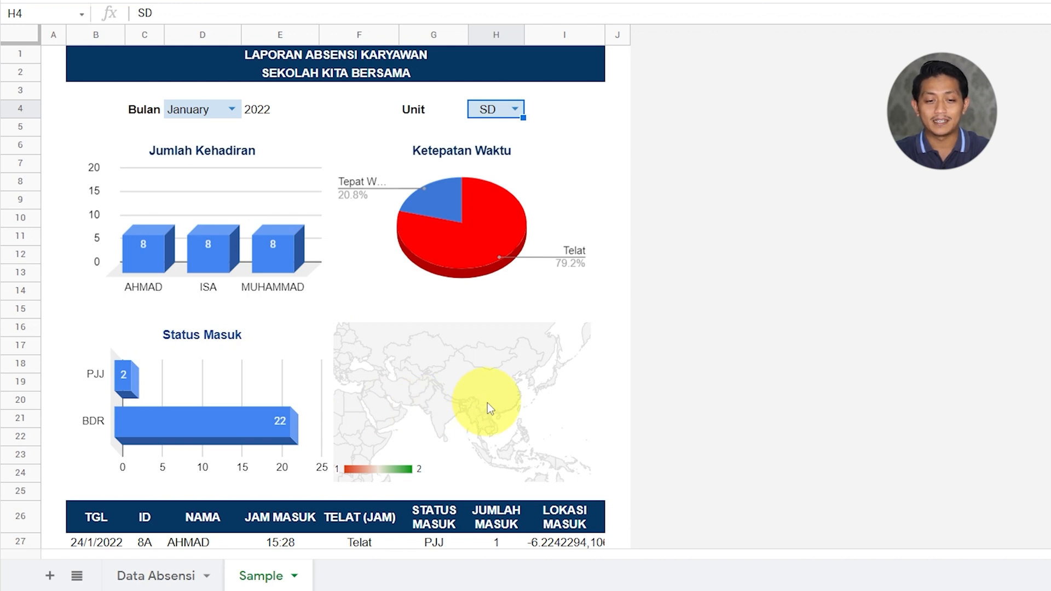
Review the SD records in the report's table and set the report's month to February
{"action": "scroll", "coordinate": [488, 403], "scroll_direction": "down", "scroll_amount": 10}
{"action": "scroll", "coordinate": [488, 402], "scroll_direction": "down", "scroll_amount": 2}
{"action": "scroll", "coordinate": [489, 396], "scroll_direction": "up", "scroll_amount": 5}
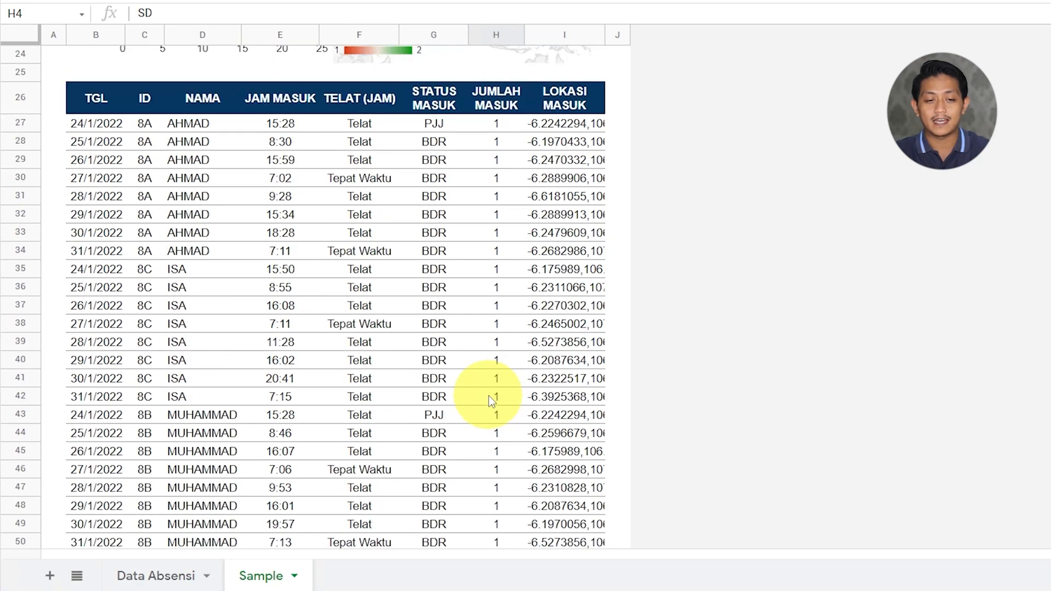
{"action": "scroll", "coordinate": [489, 396], "scroll_direction": "up", "scroll_amount": 8}
{"action": "scroll", "coordinate": [489, 396], "scroll_direction": "down", "scroll_amount": 9}
{"action": "scroll", "coordinate": [489, 394], "scroll_direction": "up", "scroll_amount": 8}
{"action": "left_click", "coordinate": [239, 108]}
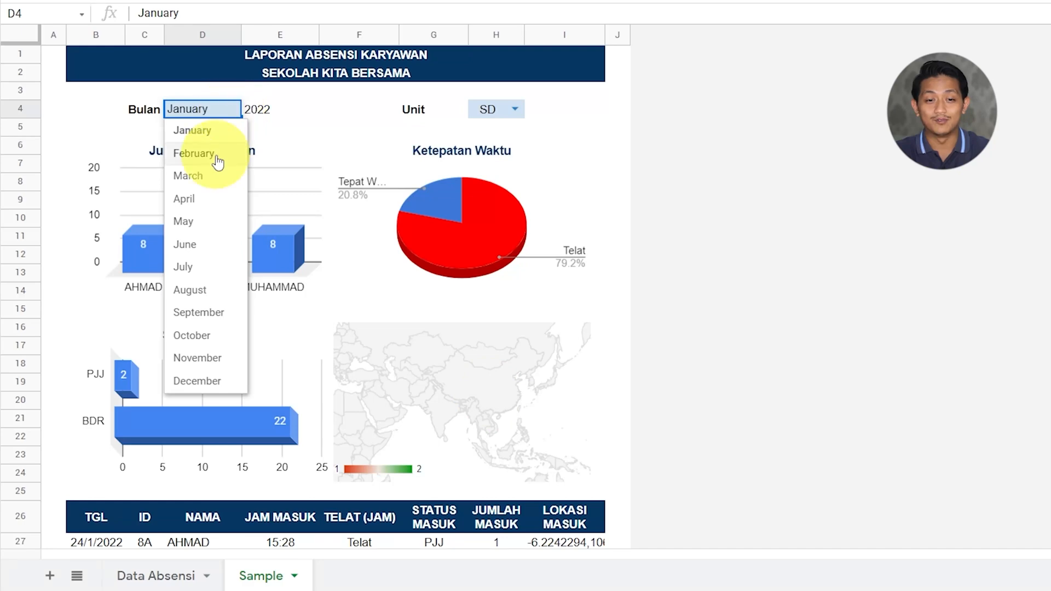
{"action": "left_click", "coordinate": [215, 155]}
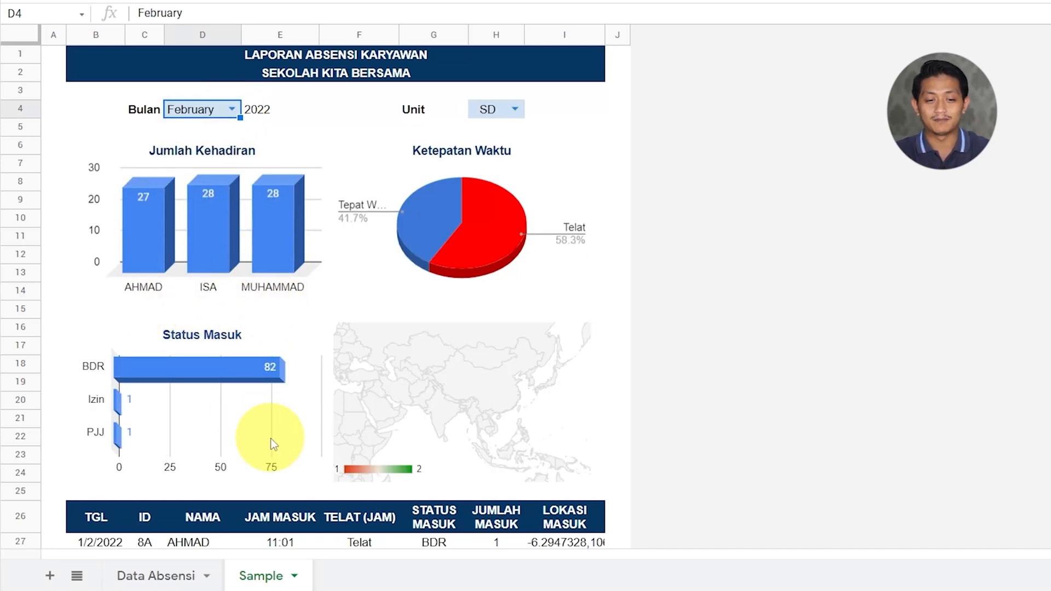
Look over the February records for SD and set the report's unit to SMP
{"action": "scroll", "coordinate": [271, 441], "scroll_direction": "down", "scroll_amount": 10}
{"action": "scroll", "coordinate": [272, 444], "scroll_direction": "down", "scroll_amount": 10}
{"action": "scroll", "coordinate": [272, 444], "scroll_direction": "up", "scroll_amount": 13}
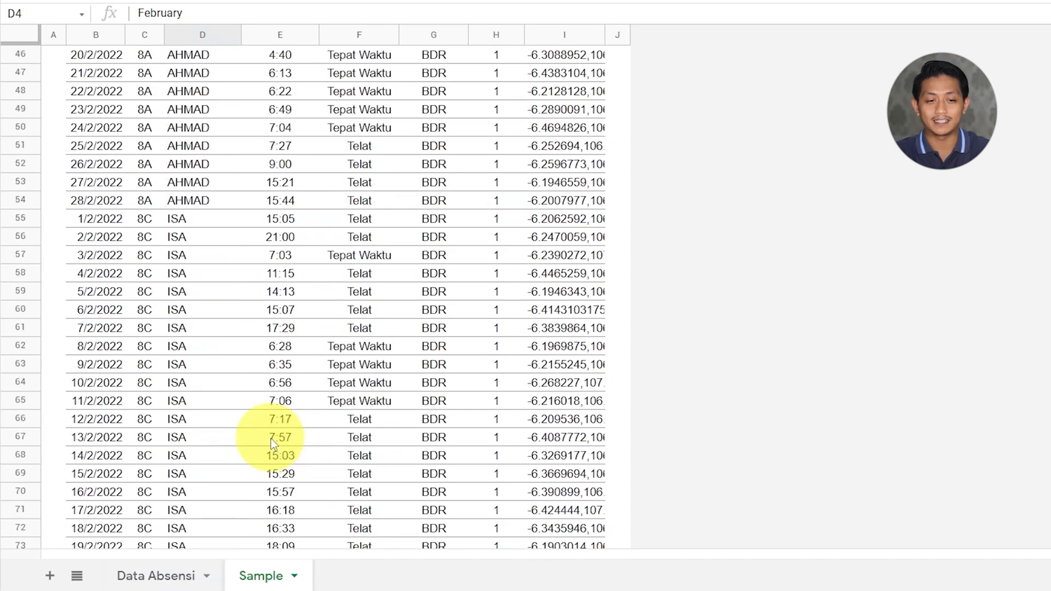
{"action": "scroll", "coordinate": [272, 444], "scroll_direction": "up", "scroll_amount": 5}
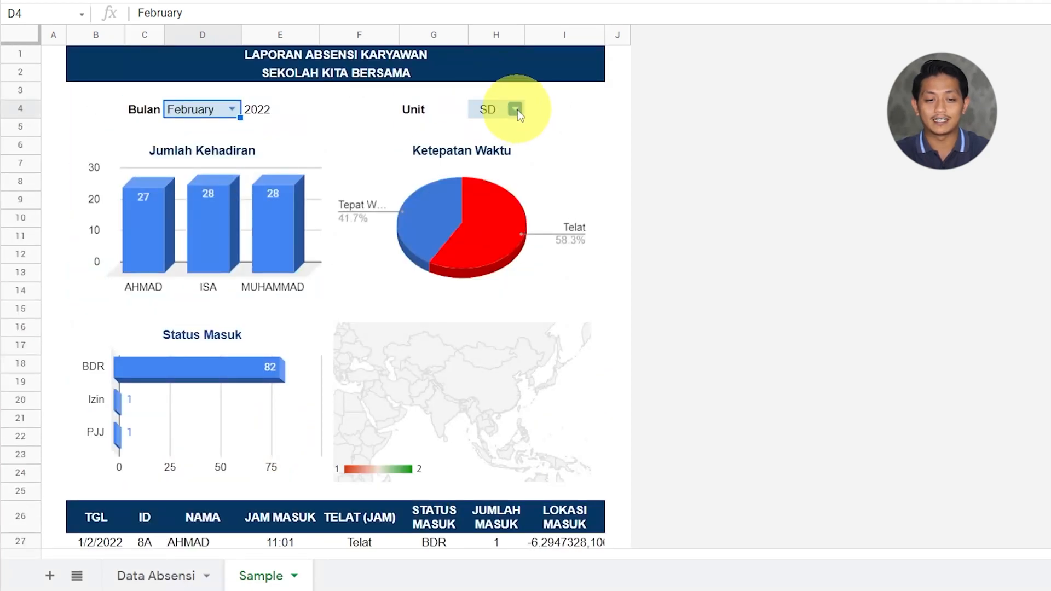
{"action": "double_click", "coordinate": [517, 109]}
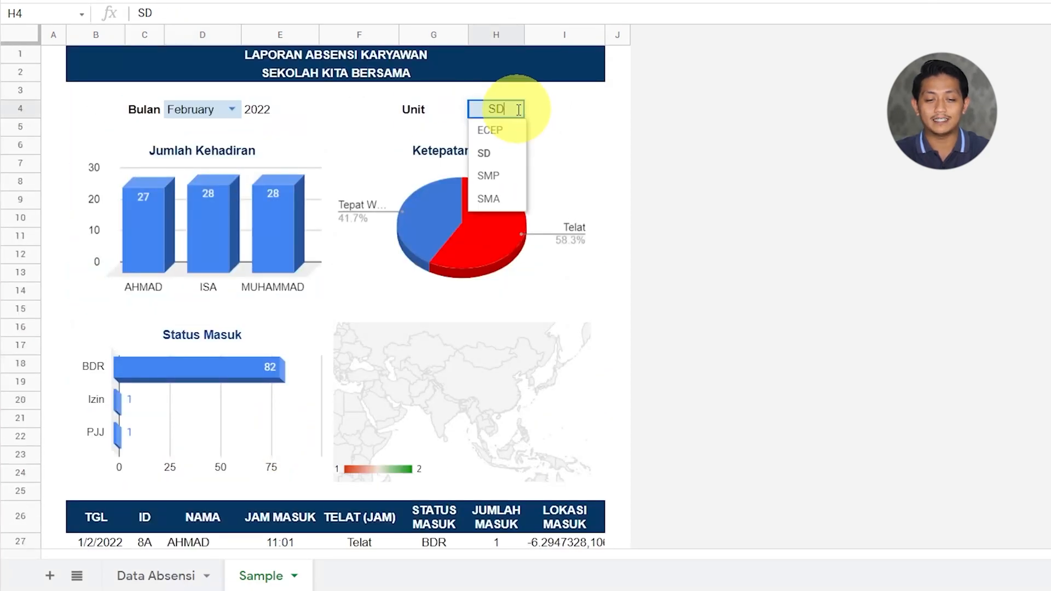
{"action": "left_click", "coordinate": [503, 176]}
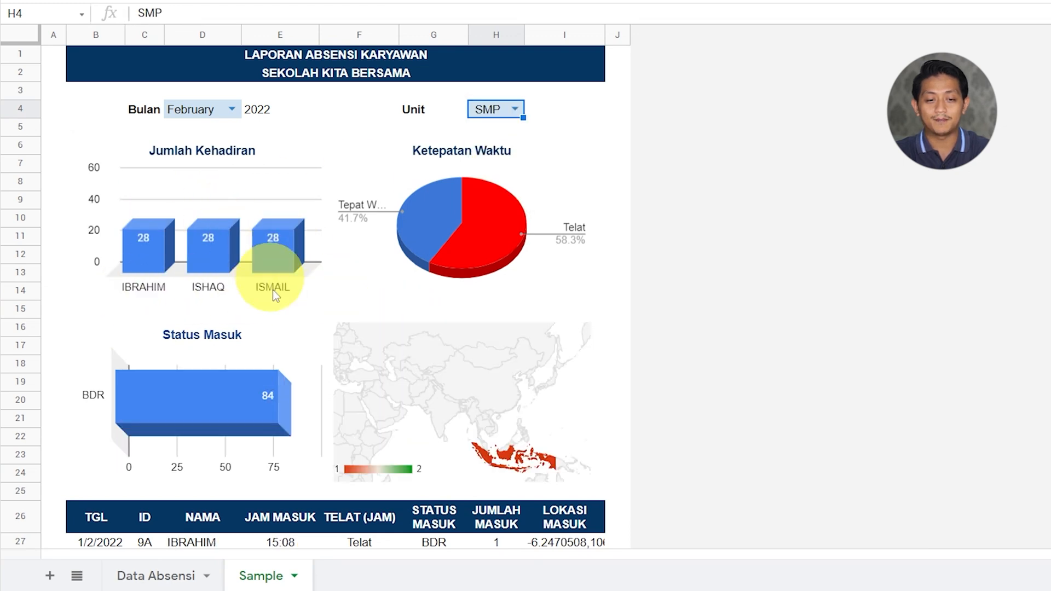
Examine the February records for SMP and the header row of the source data on the Data Absensi sheet
{"action": "scroll", "coordinate": [436, 420], "scroll_direction": "down", "scroll_amount": 20}
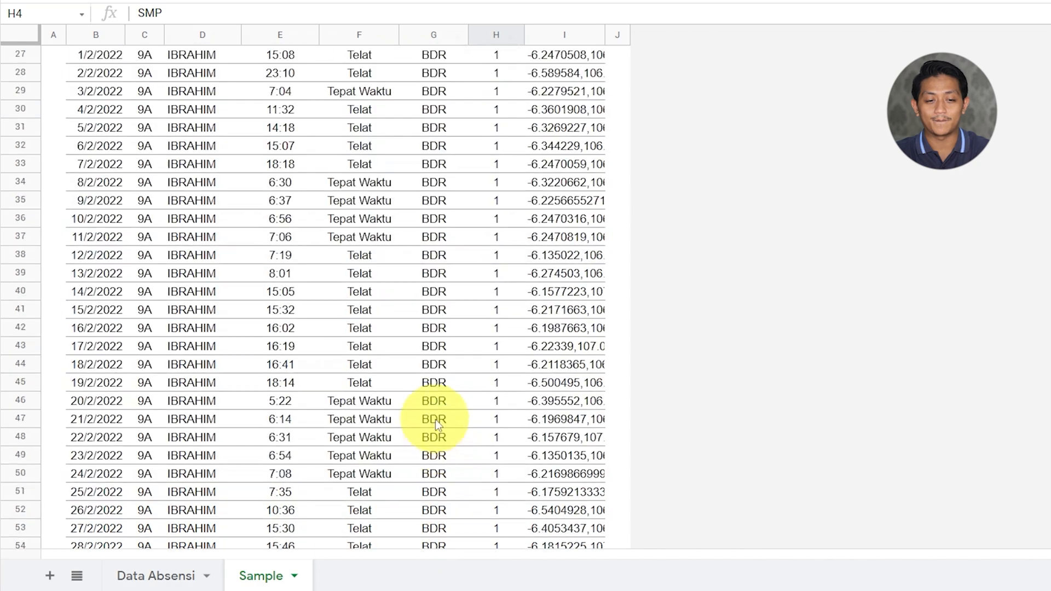
{"action": "scroll", "coordinate": [436, 420], "scroll_direction": "up", "scroll_amount": 20}
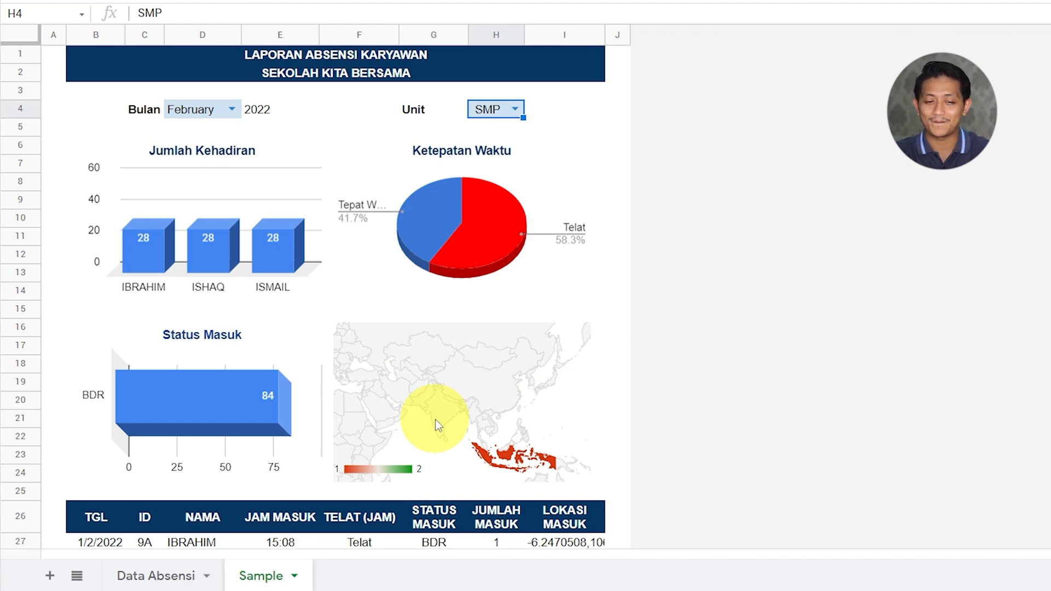
{"action": "left_click", "coordinate": [158, 578]}
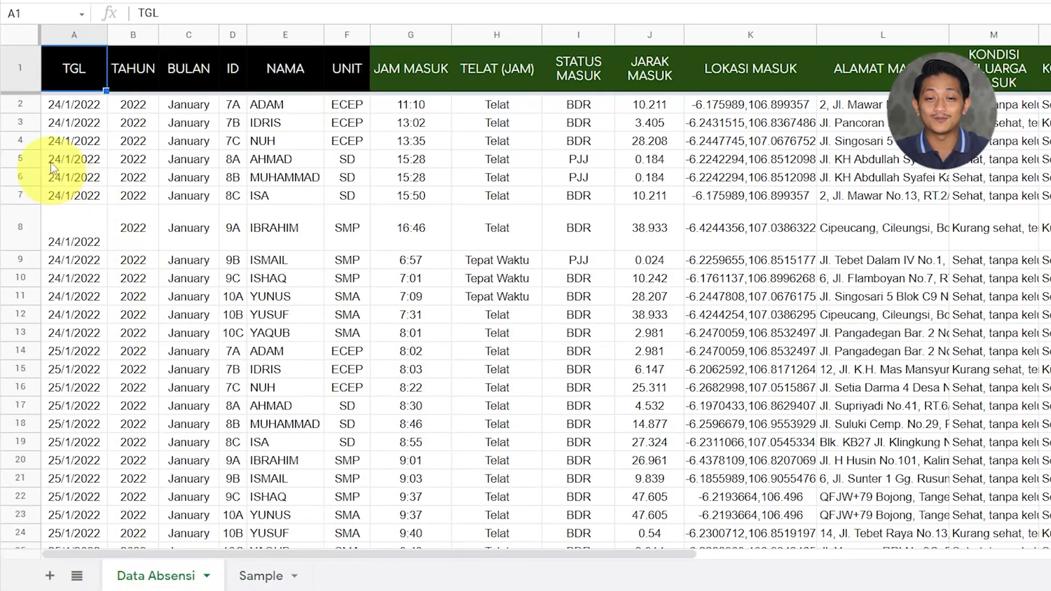
{"action": "left_click", "coordinate": [25, 66]}
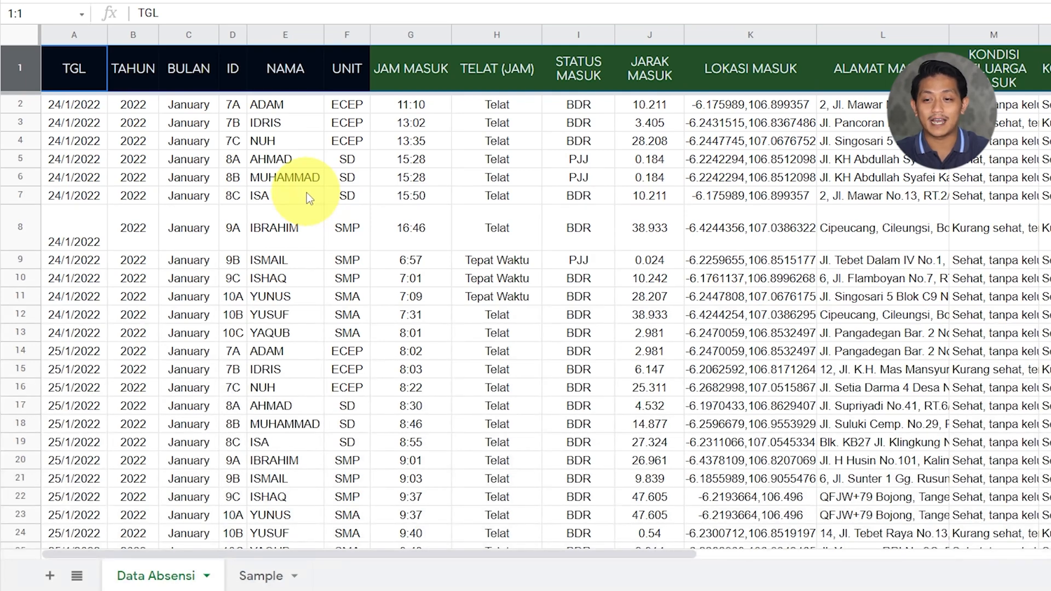
Add a new sheet to the spreadsheet and rename it Dashboard
{"action": "left_click", "coordinate": [49, 577]}
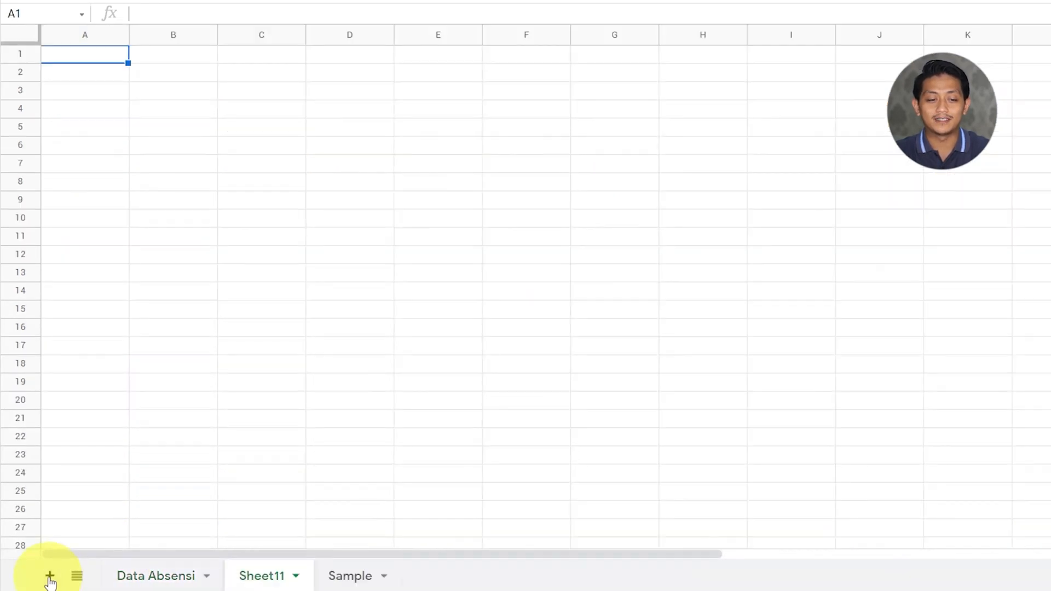
{"action": "left_click", "coordinate": [159, 59]}
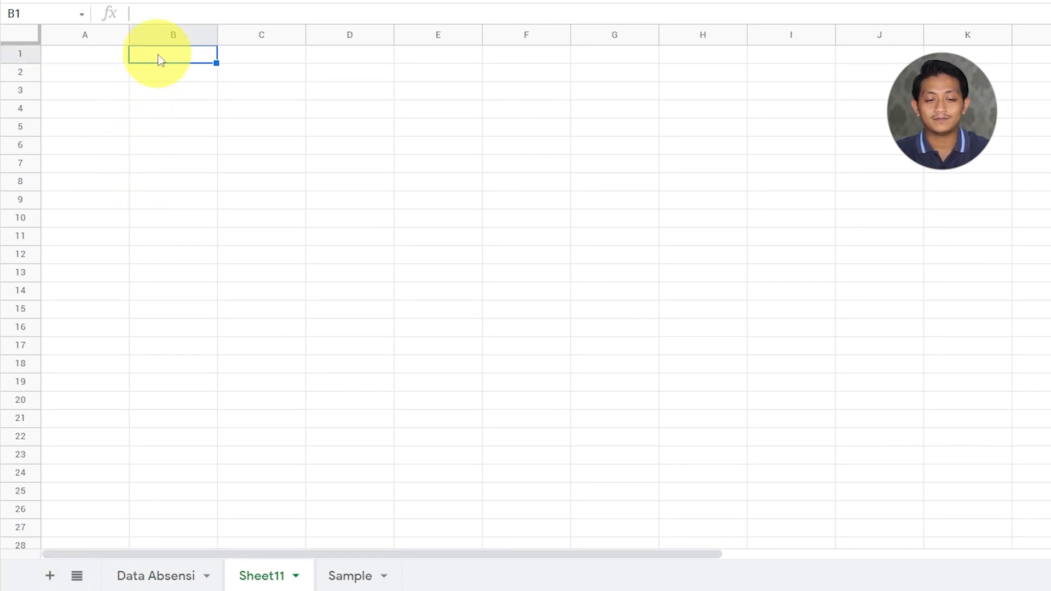
{"action": "right_click", "coordinate": [275, 580]}
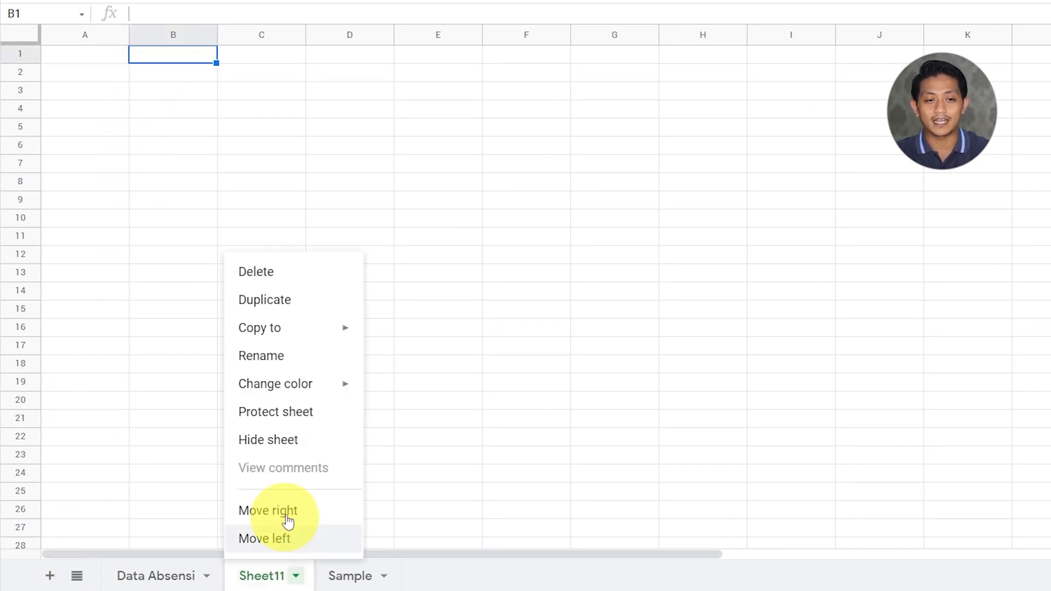
{"action": "left_click", "coordinate": [278, 356]}
{"action": "type", "text": "DASH"}
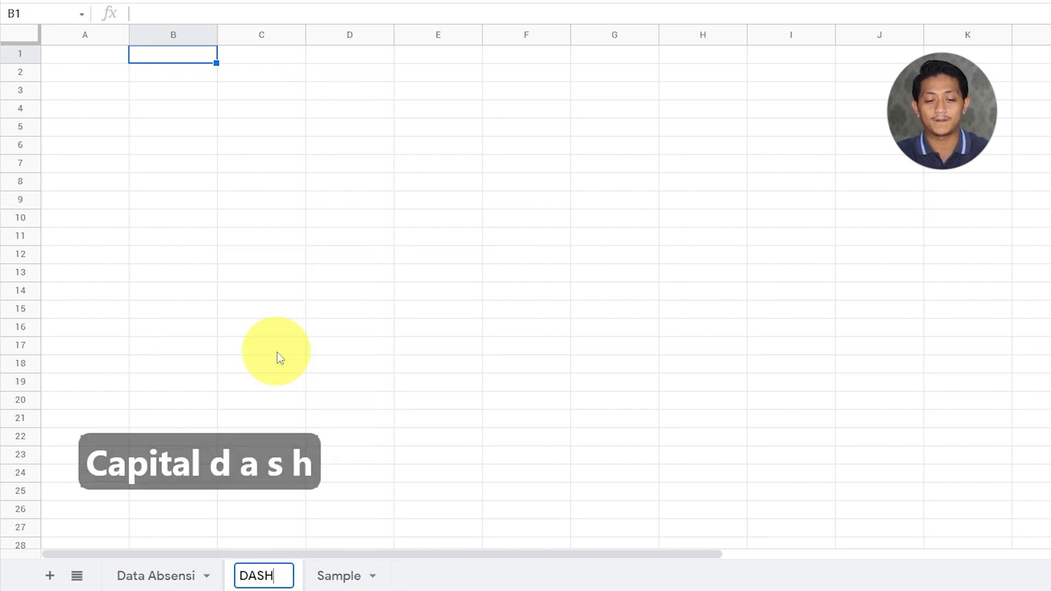
{"action": "key", "text": "BackSpace"}
{"action": "key", "text": "BackSpace"}
{"action": "key", "text": "BackSpace"}
{"action": "key", "text": "Caps_Lock"}
{"action": "type", "text": "ashboard"}
{"action": "key", "text": "Return"}
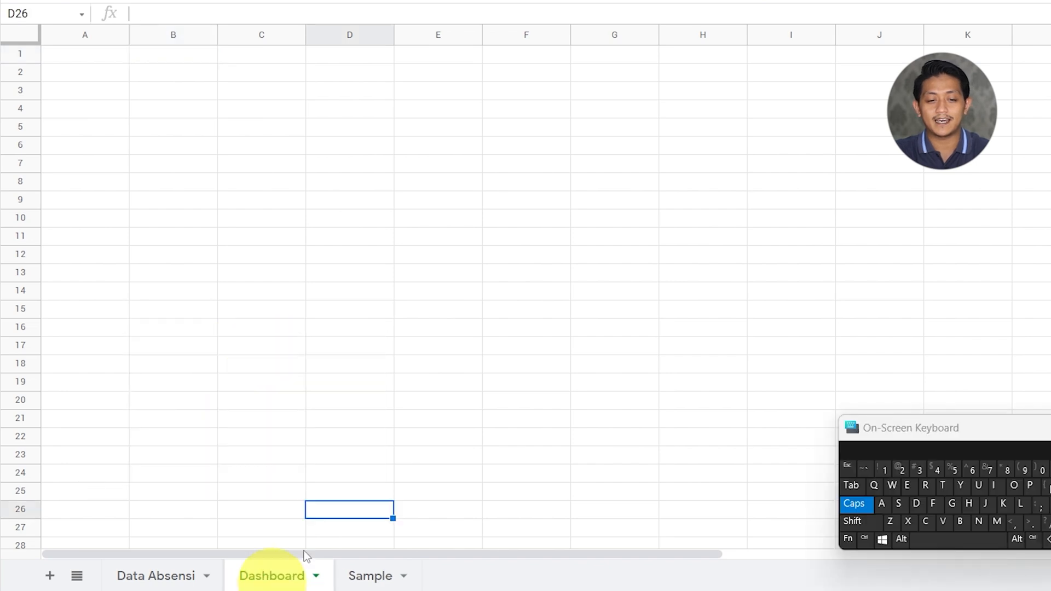
Merge cells B1:I1 on the Dashboard sheet and centre the merged cell horizontally
{"action": "left_click", "coordinate": [174, 583]}
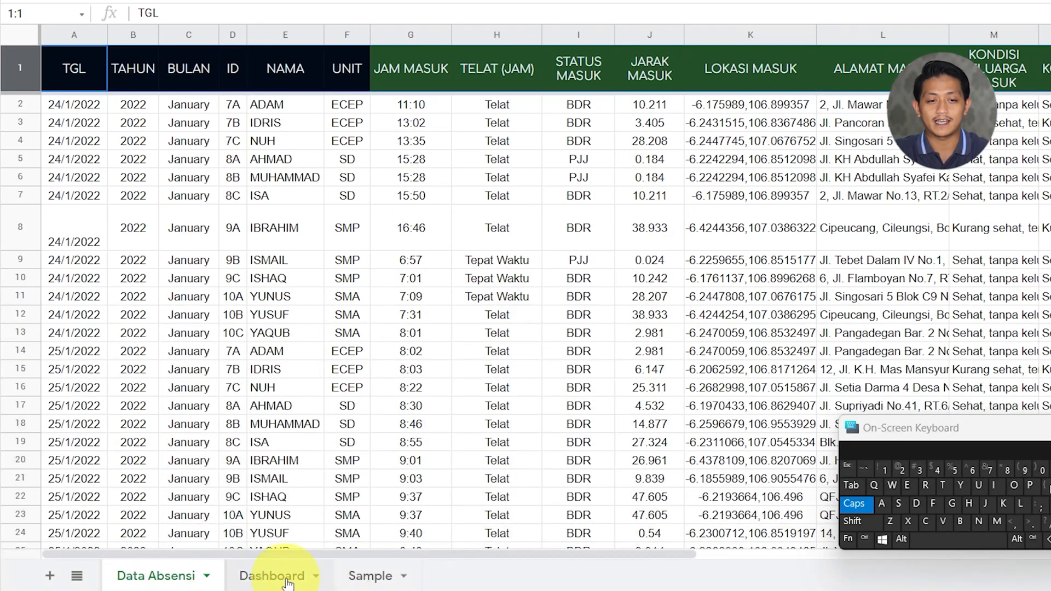
{"action": "left_click", "coordinate": [266, 576]}
{"action": "left_click_drag", "start_coordinate": [181, 62], "coordinate": [230, 54]}
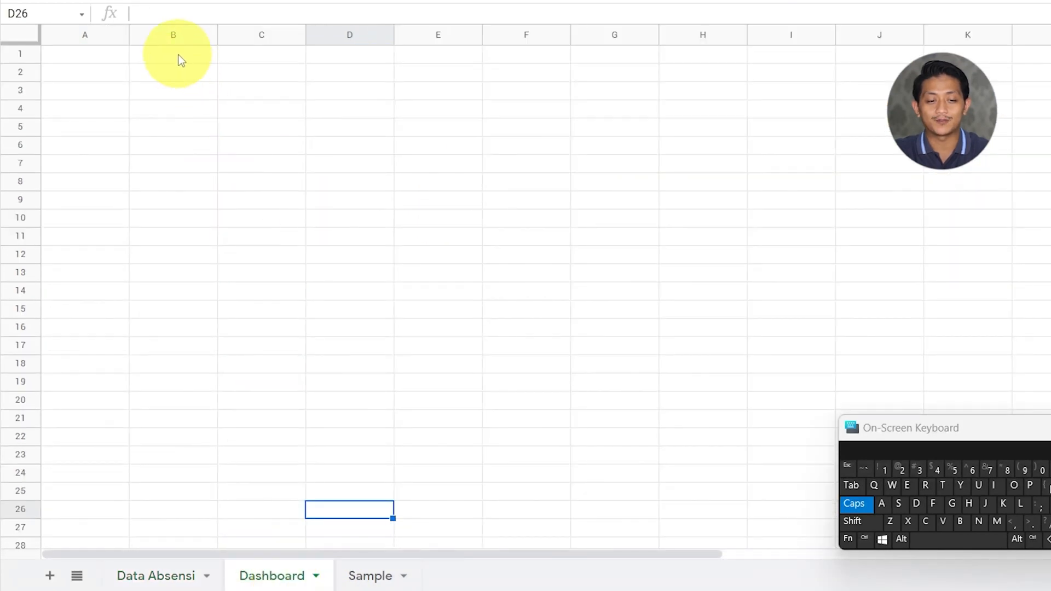
{"action": "left_click_drag", "start_coordinate": [274, 145], "coordinate": [383, 150]}
{"action": "left_click_drag", "start_coordinate": [590, 144], "coordinate": [633, 155]}
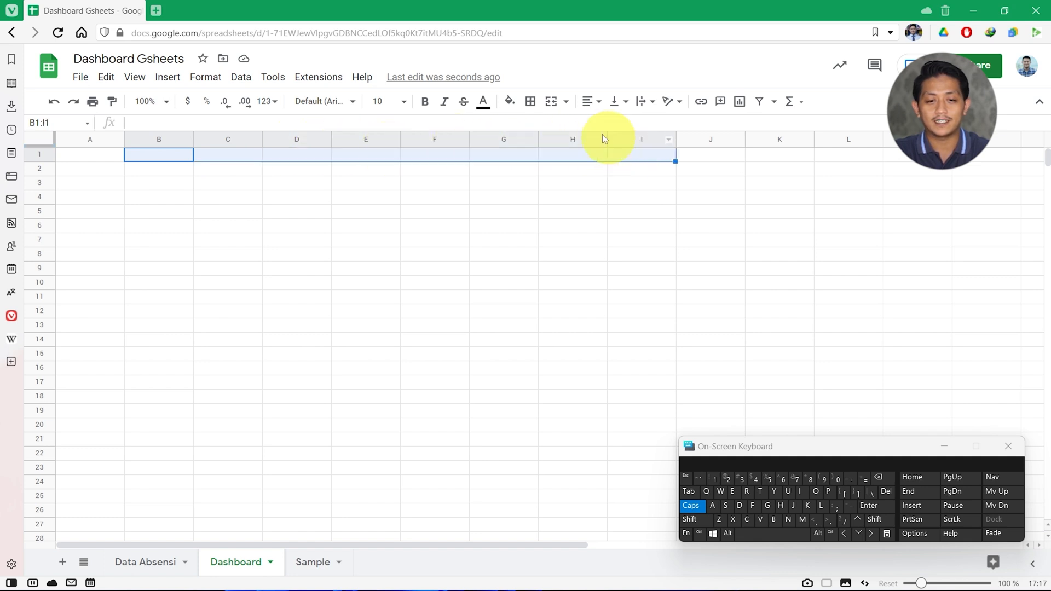
{"action": "left_click", "coordinate": [551, 107]}
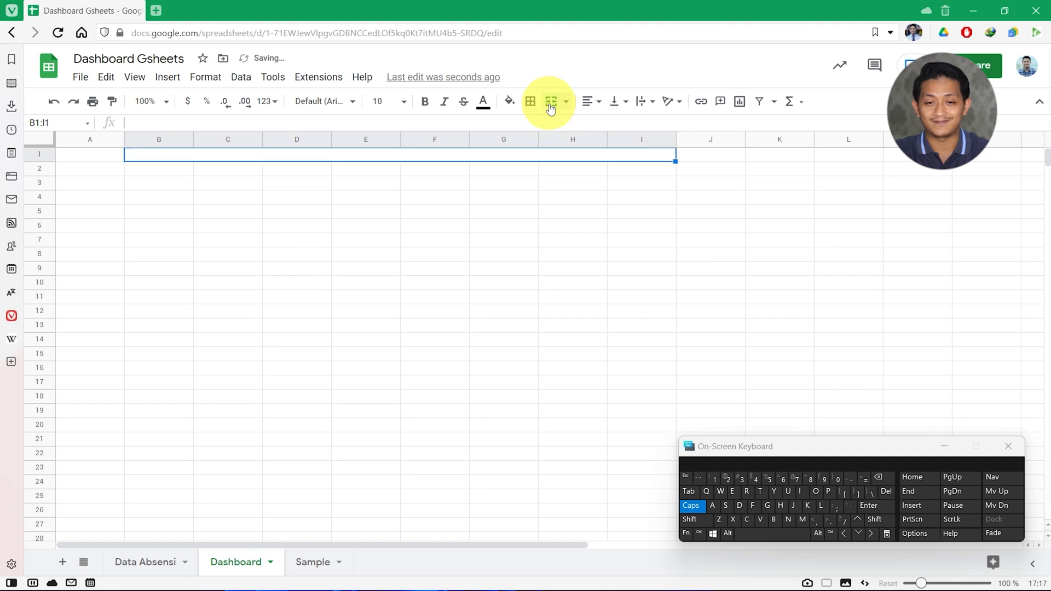
{"action": "left_click", "coordinate": [586, 106]}
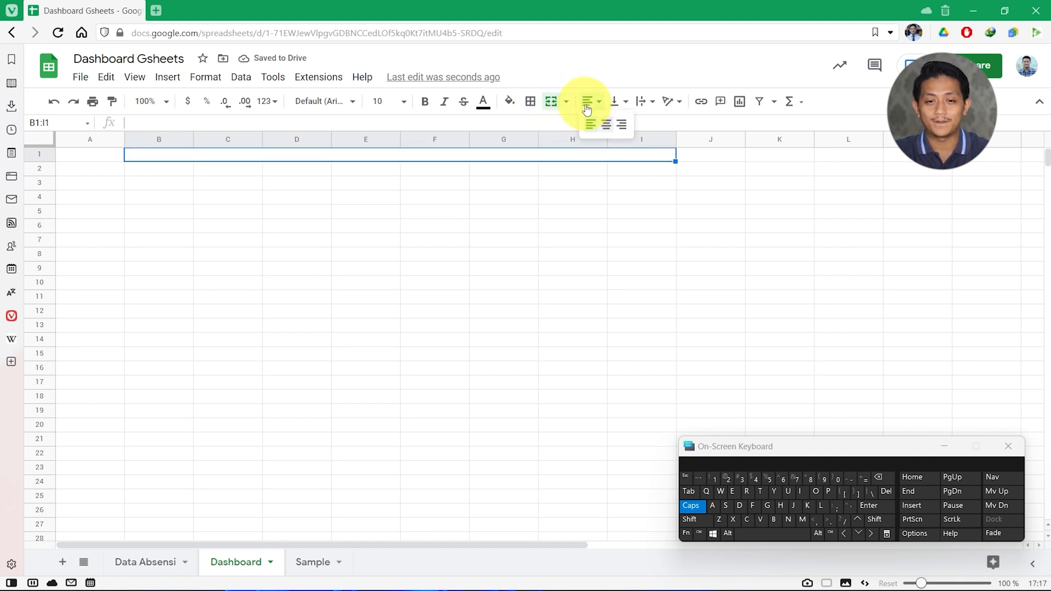
{"action": "left_click", "coordinate": [606, 126]}
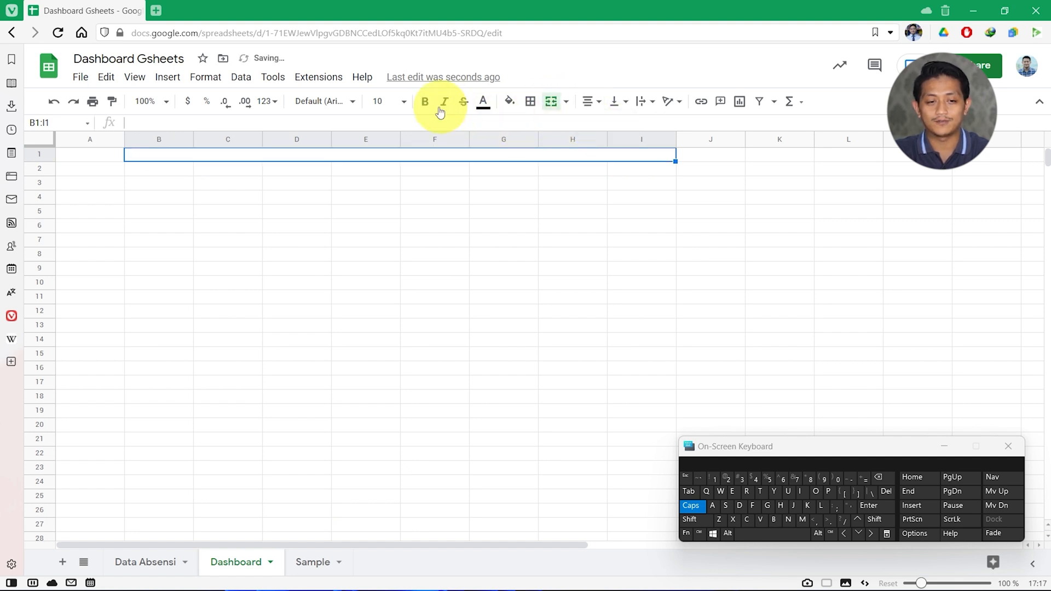
Format the merged cell B1:I1 with bold white text on the darkest blue fill
{"action": "left_click", "coordinate": [425, 102]}
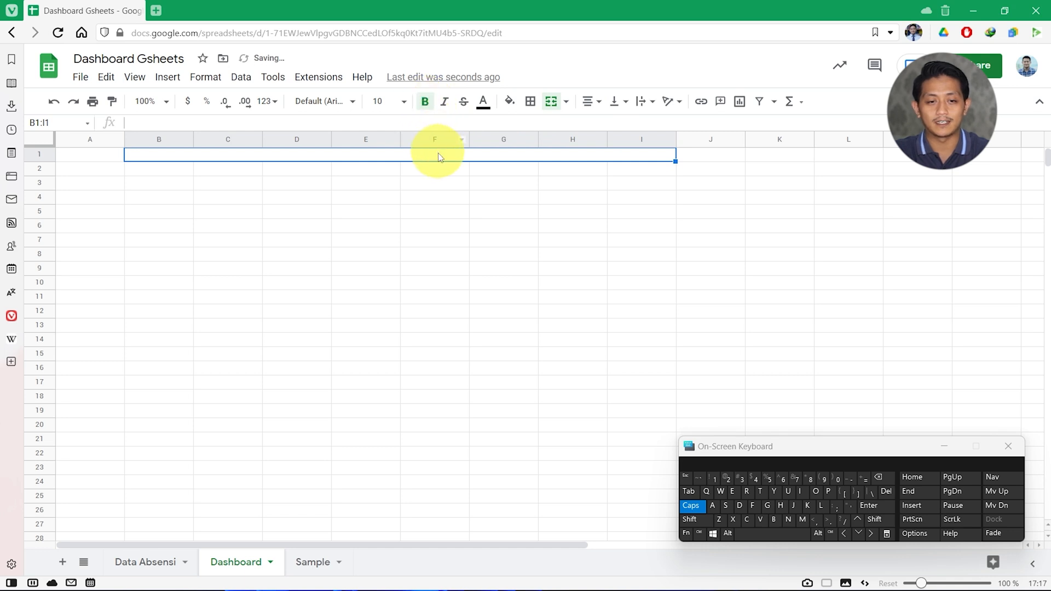
{"action": "left_click", "coordinate": [482, 102]}
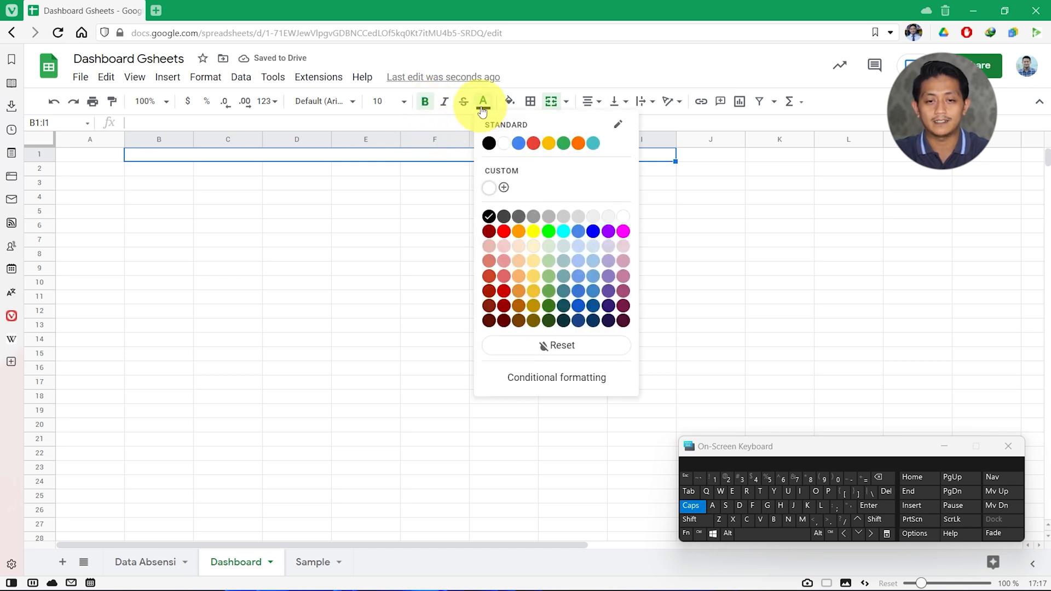
{"action": "left_click", "coordinate": [503, 145]}
{"action": "left_click", "coordinate": [509, 105]}
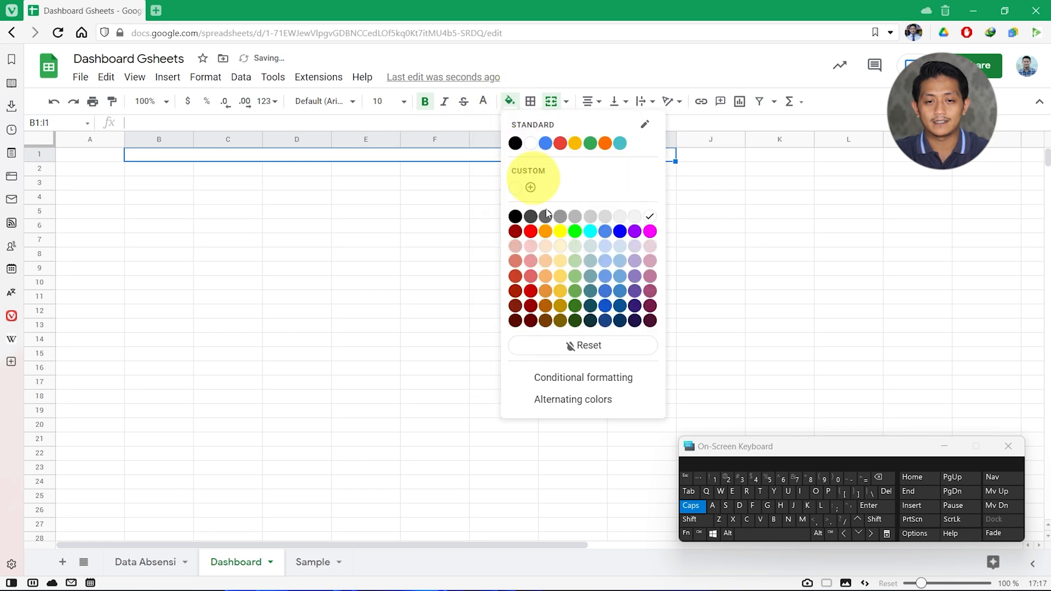
{"action": "left_click", "coordinate": [619, 321]}
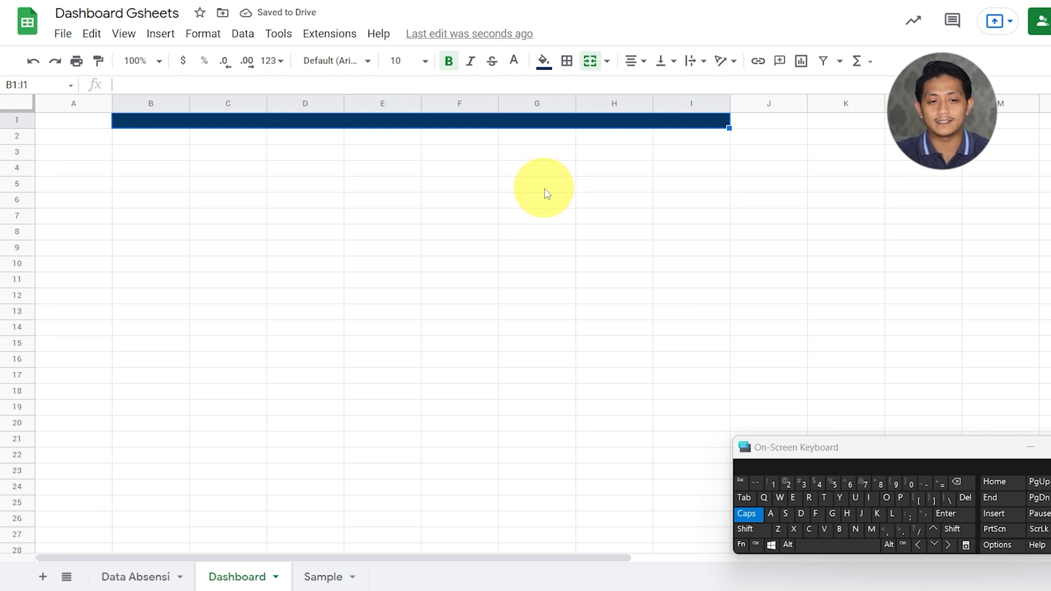
Enter the title LAPORAN ABSENSI KEHADIRAN KARYAWAN in the merged cell B1:I1 on the Dashboard sheet
{"action": "type", "text": "LAPORAN"}
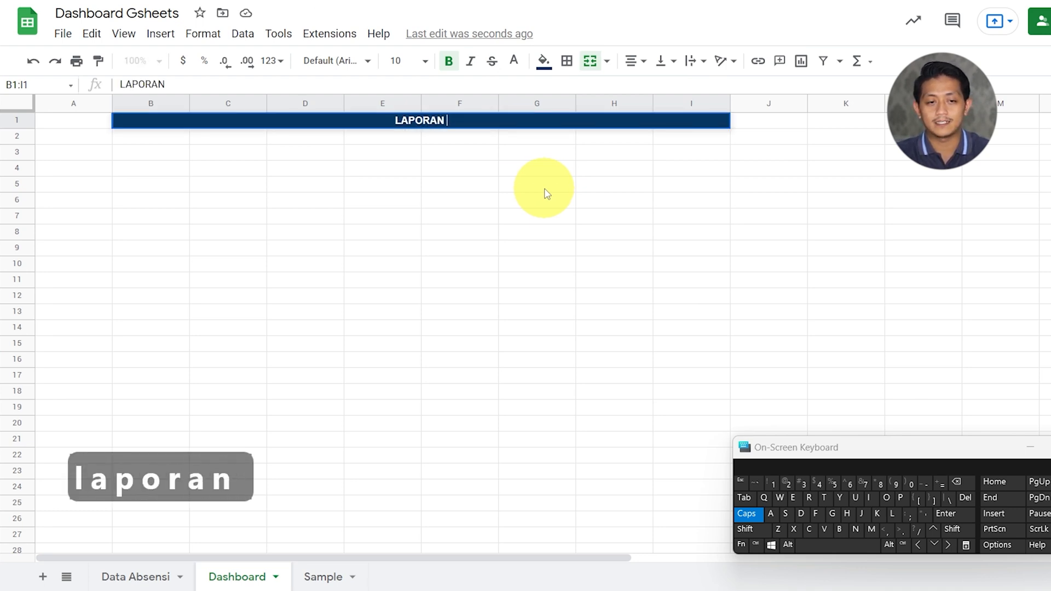
{"action": "type", "text": " ABSEN"}
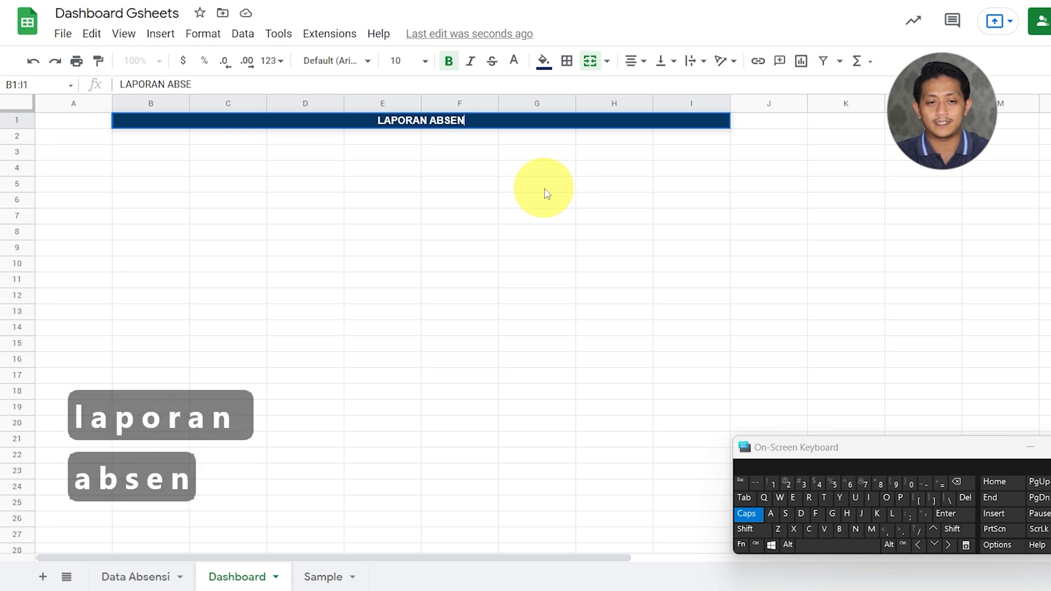
{"action": "type", "text": "SI KEHADIRAN"}
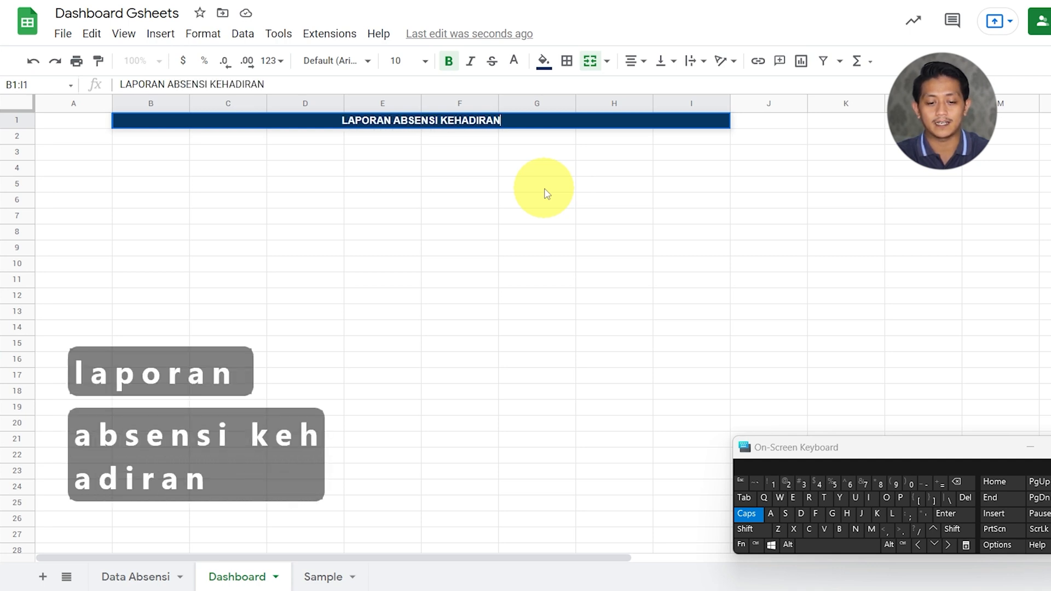
{"action": "type", "text": " KARYAWAN"}
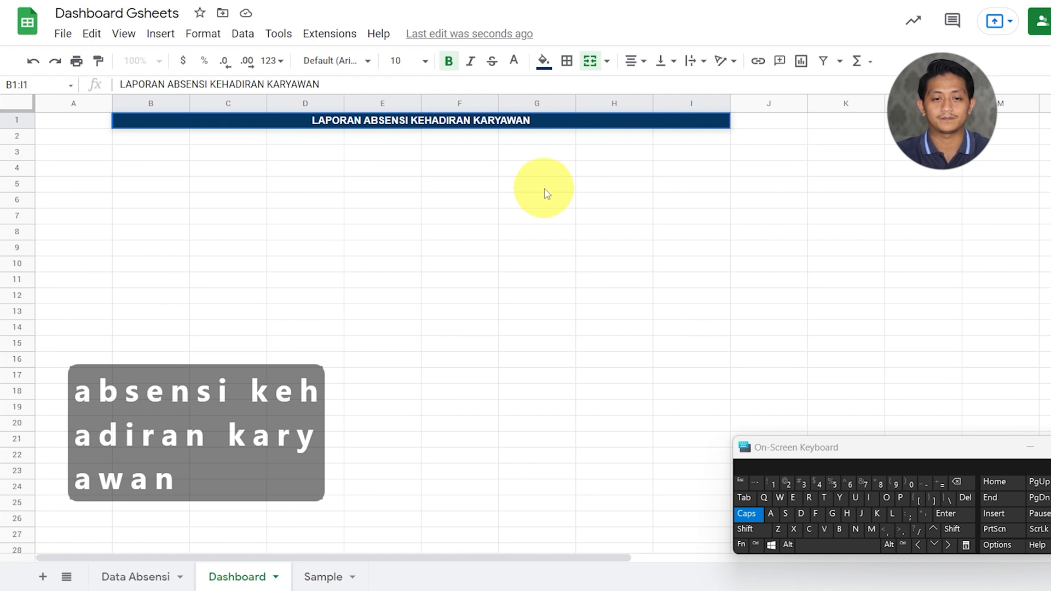
{"action": "left_click", "coordinate": [451, 174]}
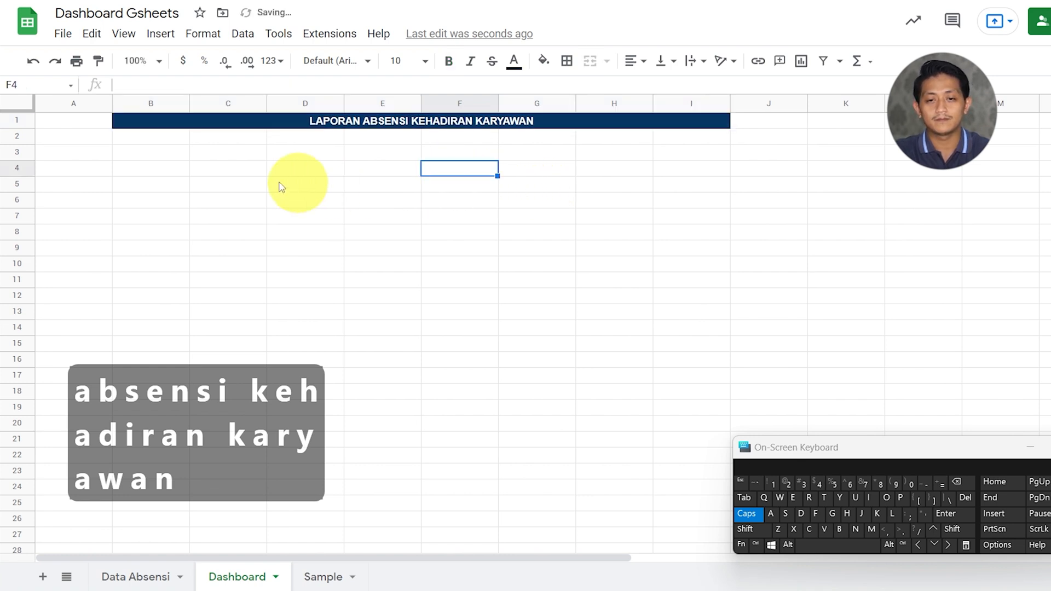
Enter SEKOLAH KITA BERSAMA in cell B2 and copy the merged, dark blue formatting of B1:I1 onto it
{"action": "left_click", "coordinate": [169, 138]}
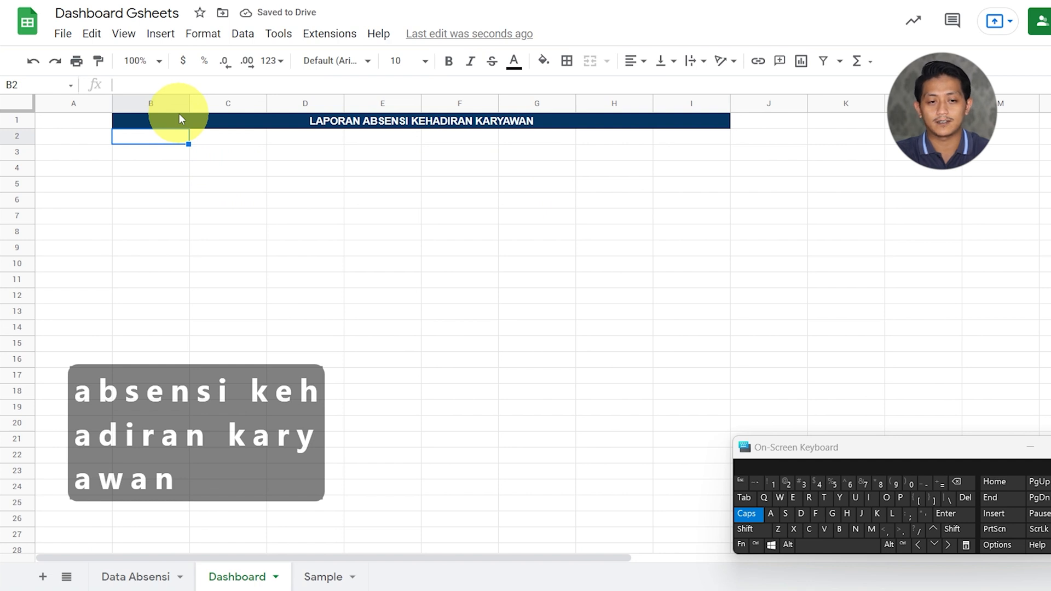
{"action": "type", "text": "SEKOLAH KITA BERSAMA"}
{"action": "key", "text": "Return"}
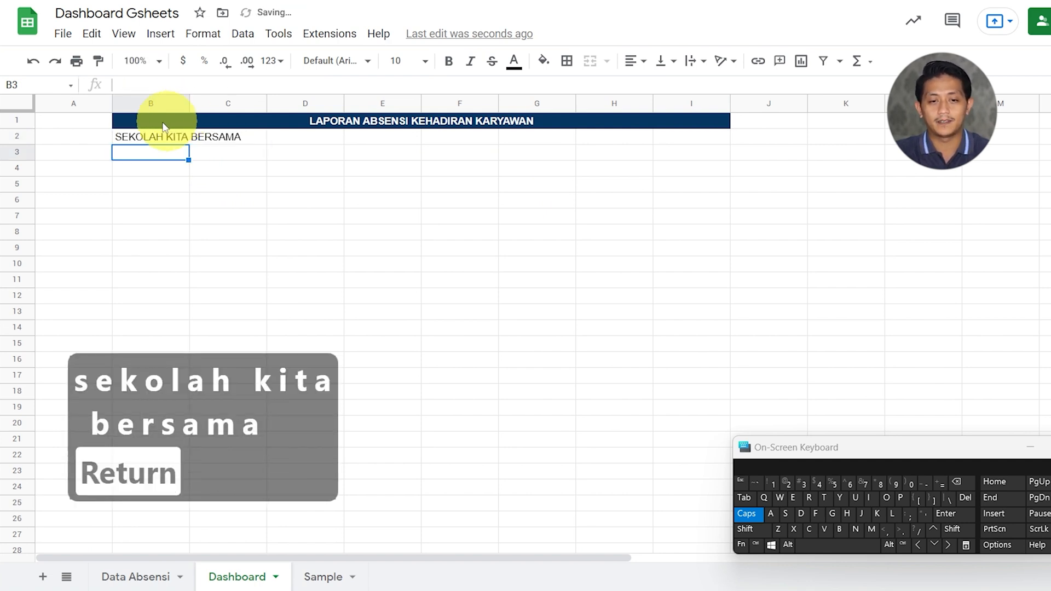
{"action": "left_click", "coordinate": [147, 117]}
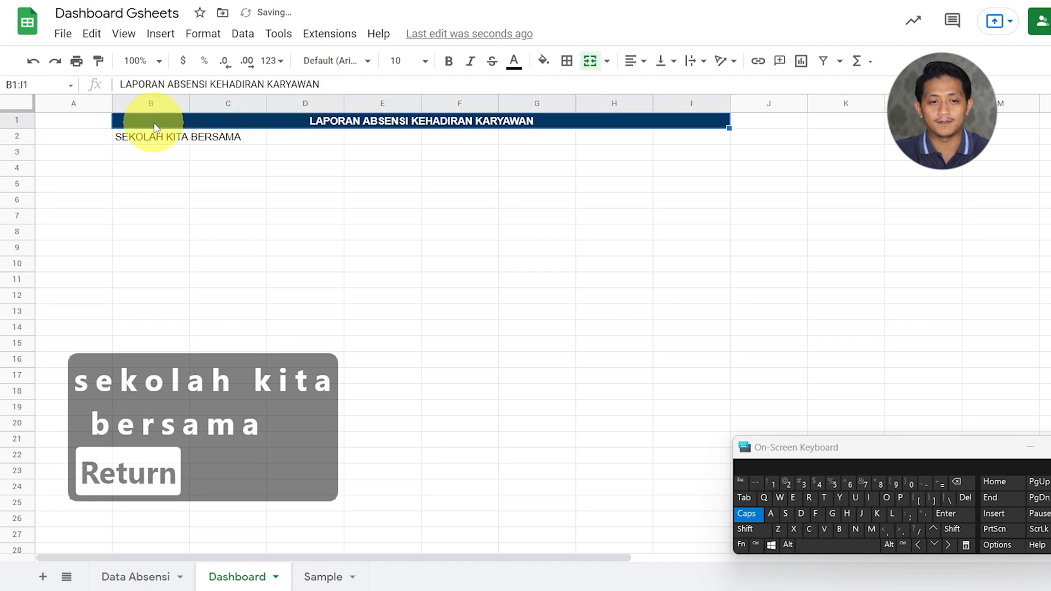
{"action": "left_click", "coordinate": [97, 62]}
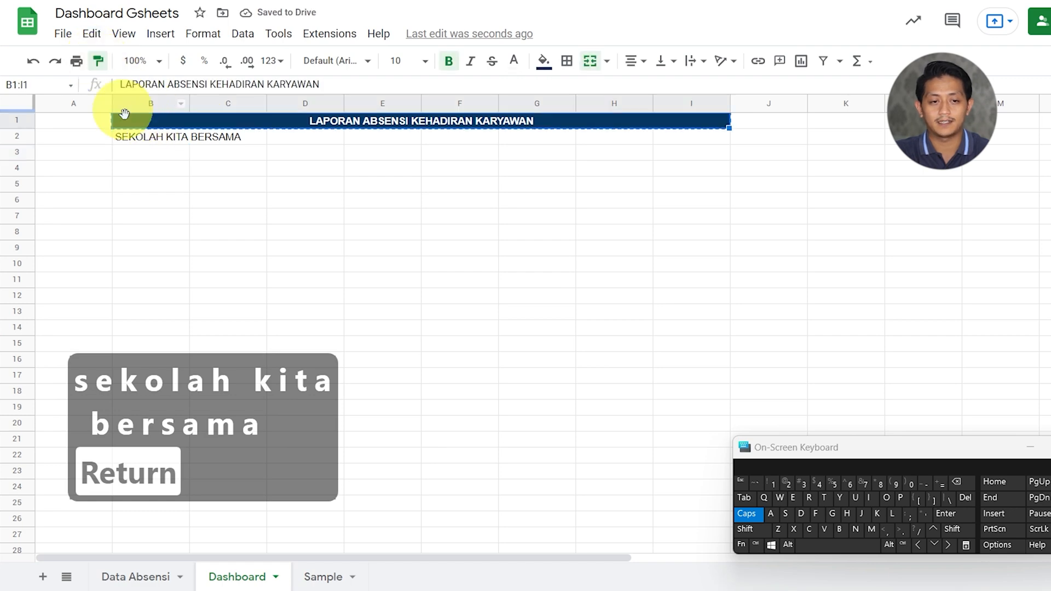
{"action": "left_click", "coordinate": [132, 143]}
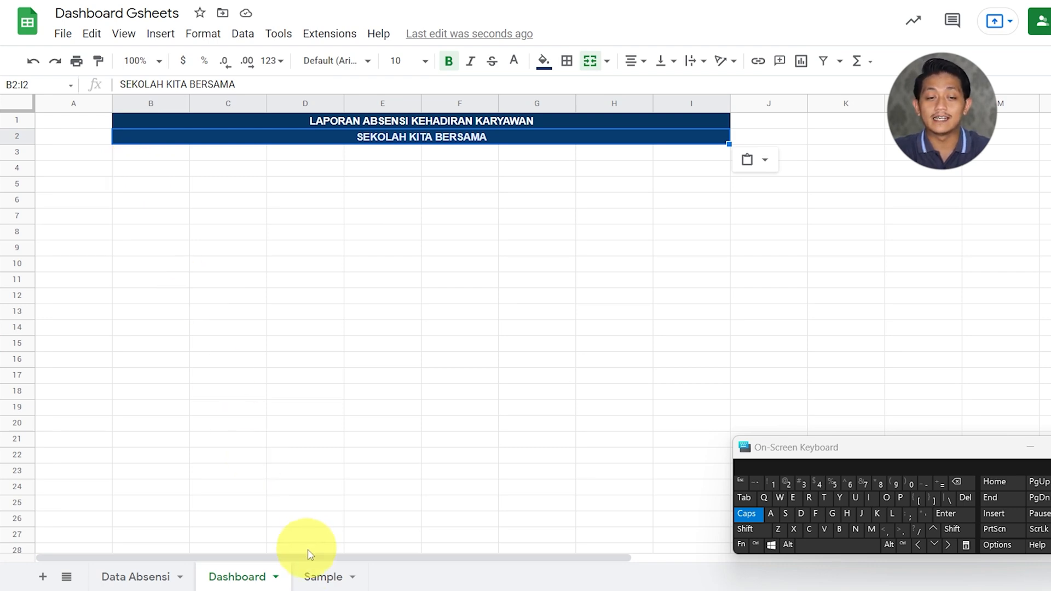
Examine the BULAN and UNIT columns on the Data Absensi sheet as the filter fields for the dashboard
{"action": "left_click", "coordinate": [149, 578]}
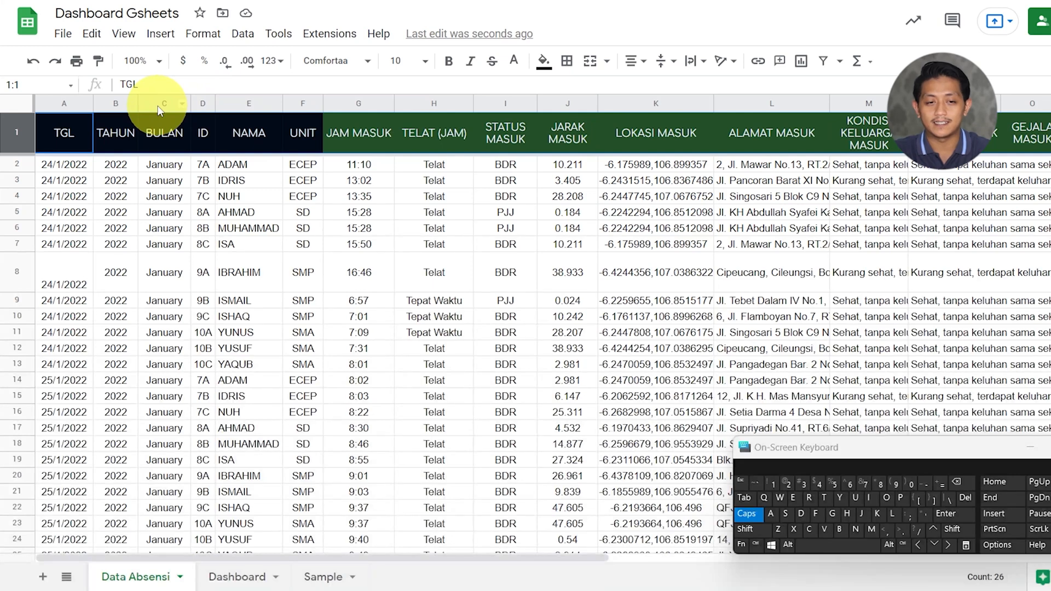
{"action": "left_click", "coordinate": [158, 104]}
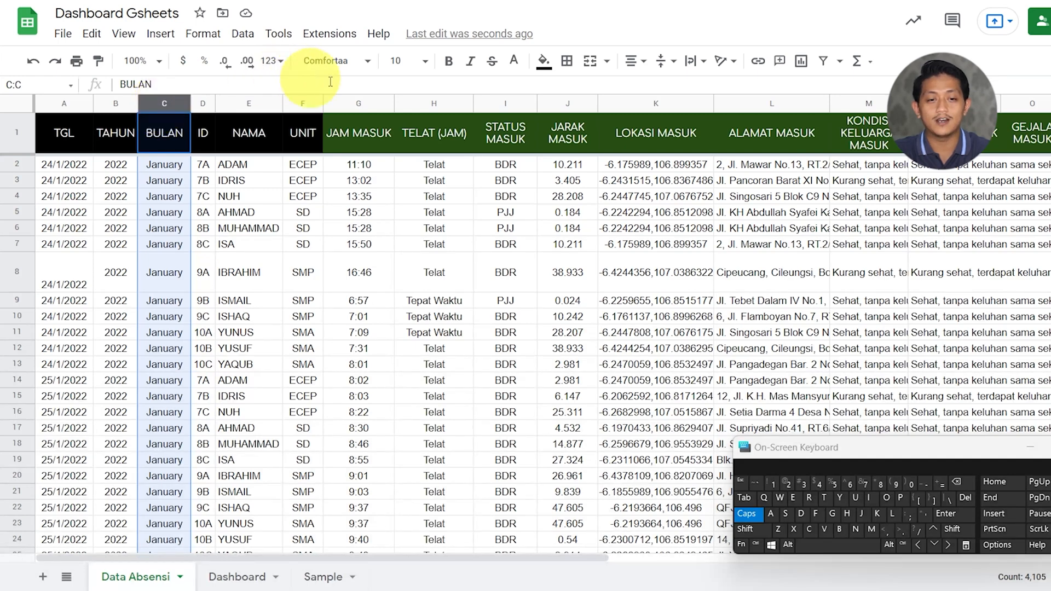
{"action": "left_click", "coordinate": [301, 103]}
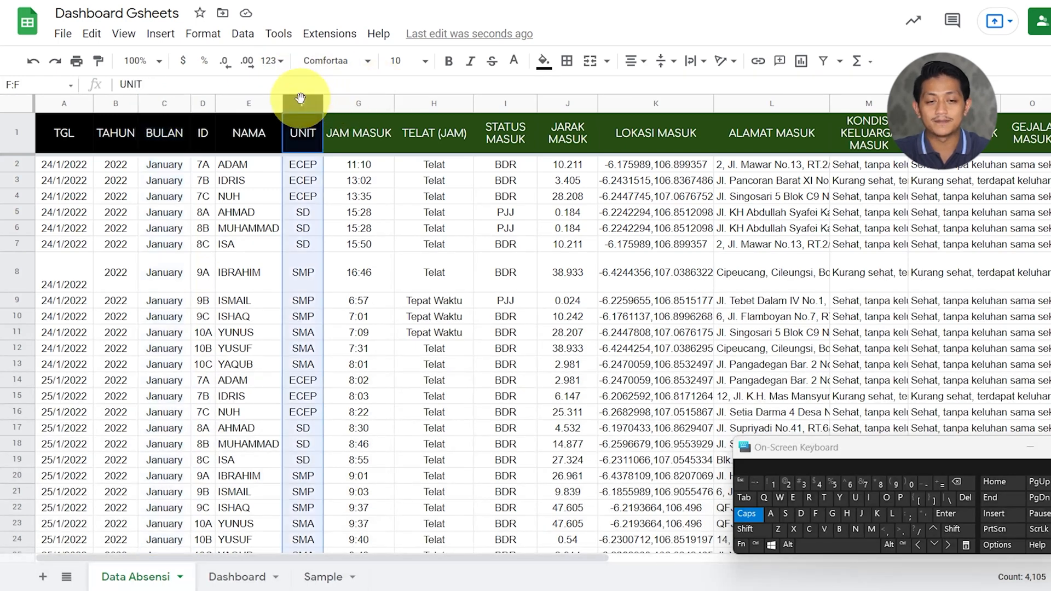
{"action": "left_click", "coordinate": [164, 102], "text": "ctrl"}
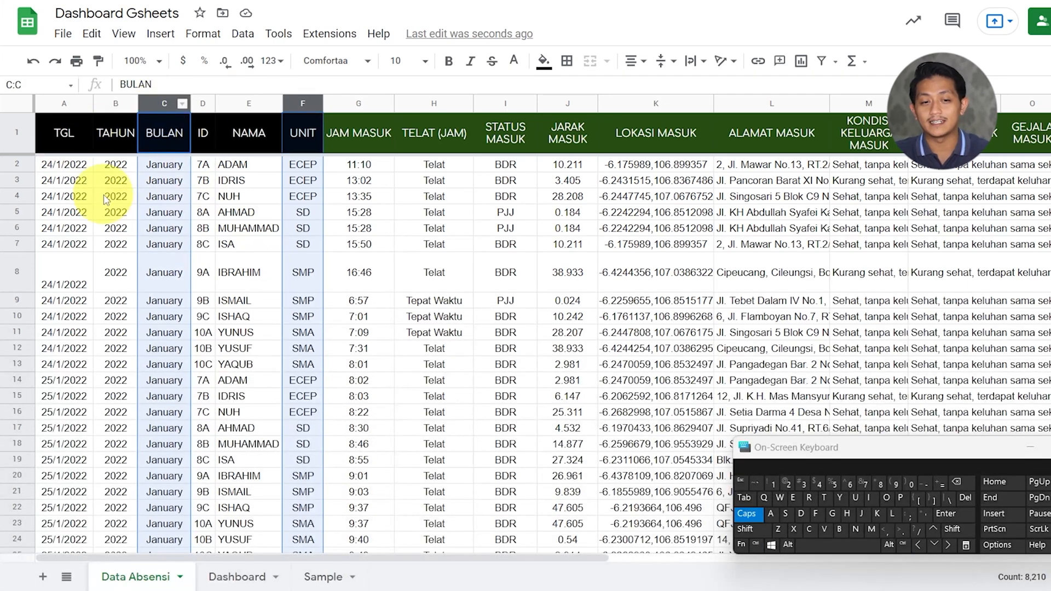
{"action": "left_click", "coordinate": [76, 167]}
Label row 4 of the Dashboard sheet with Bulan in B4, 2022 in D4 and Unit in H4
{"action": "left_click", "coordinate": [233, 577]}
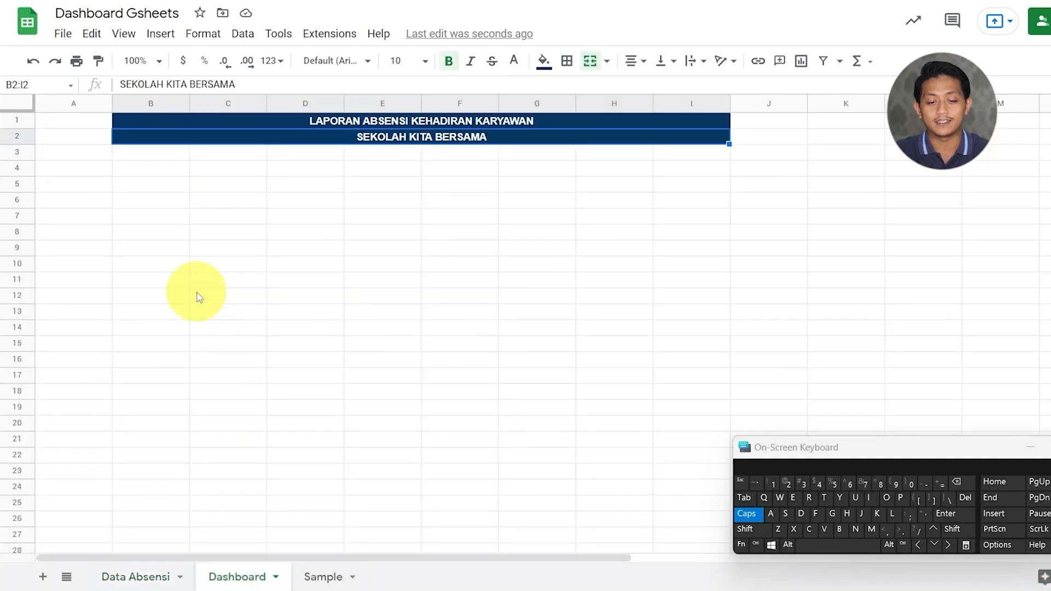
{"action": "left_click", "coordinate": [158, 172]}
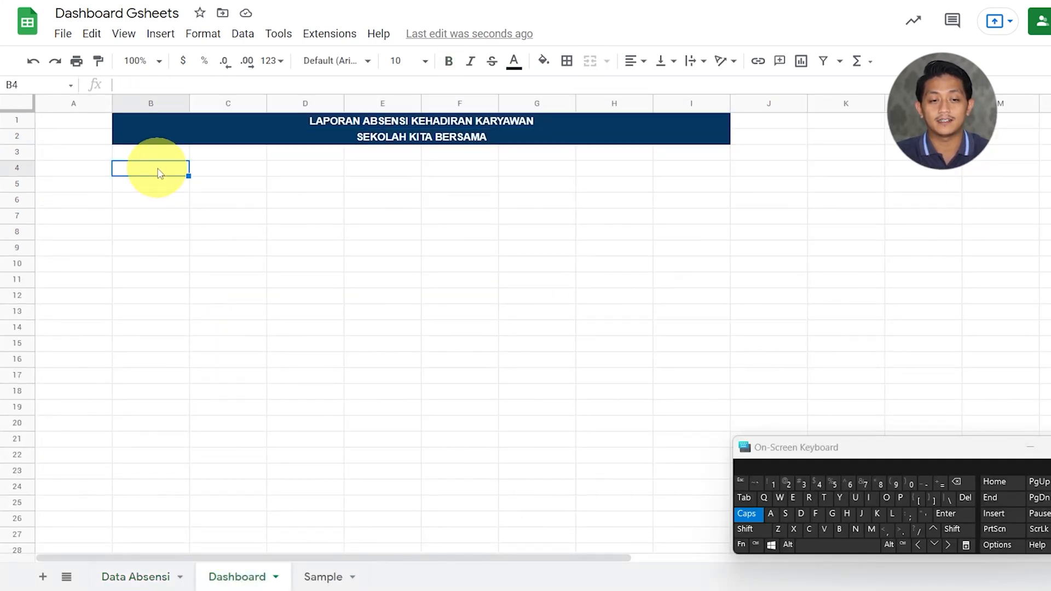
{"action": "type", "text": "B"}
{"action": "key", "text": "Caps_Lock"}
{"action": "type", "text": "ulan"}
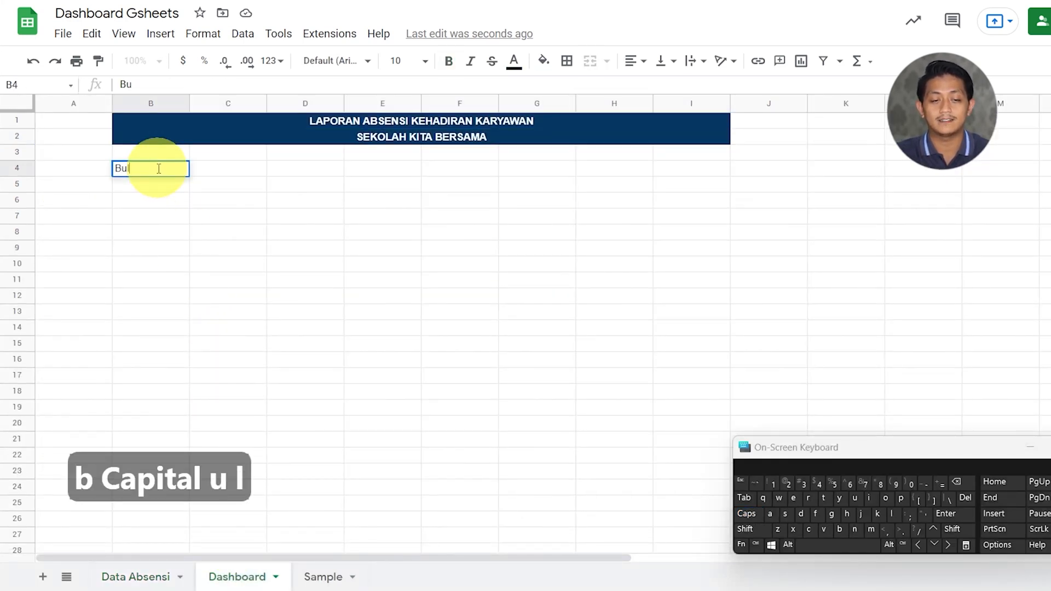
{"action": "left_click", "coordinate": [279, 173]}
{"action": "type", "text": "2022"}
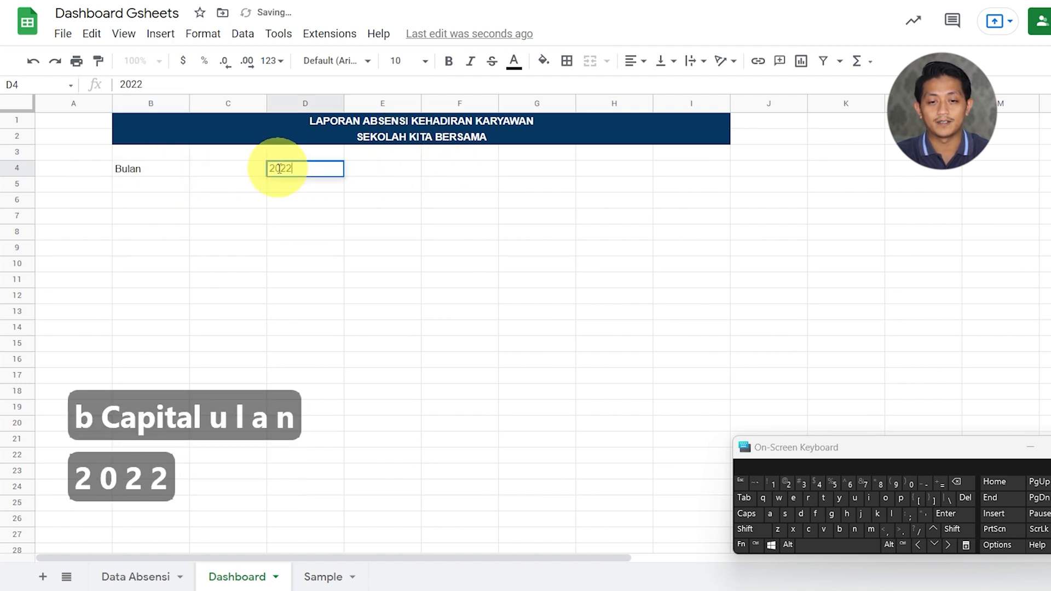
{"action": "key", "text": "Tab"}
{"action": "key", "text": "Tab"}
{"action": "key", "text": "Tab"}
{"action": "key", "text": "Tab"}
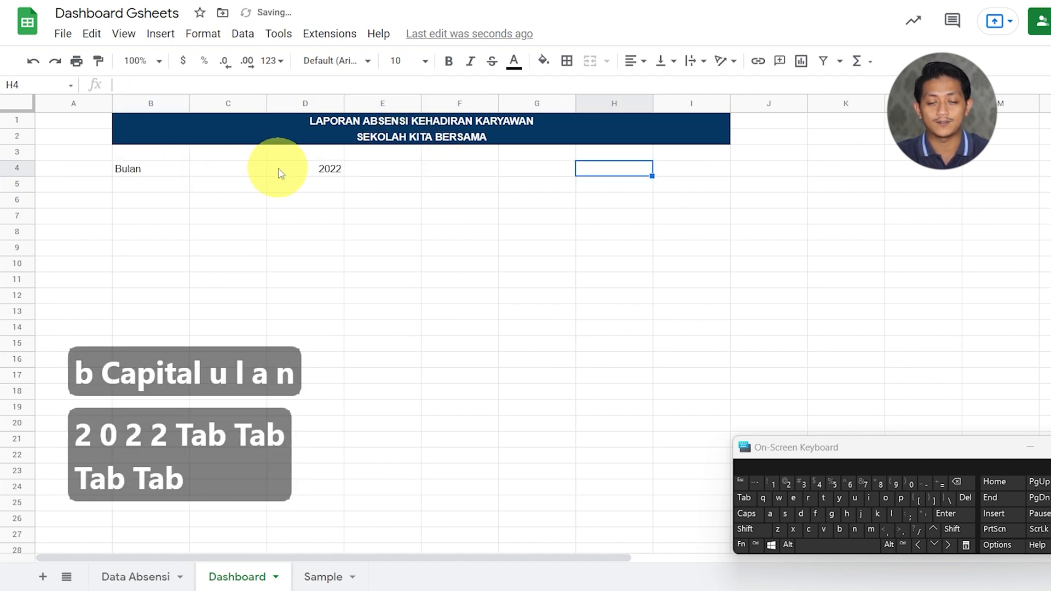
{"action": "type", "text": "Unit"}
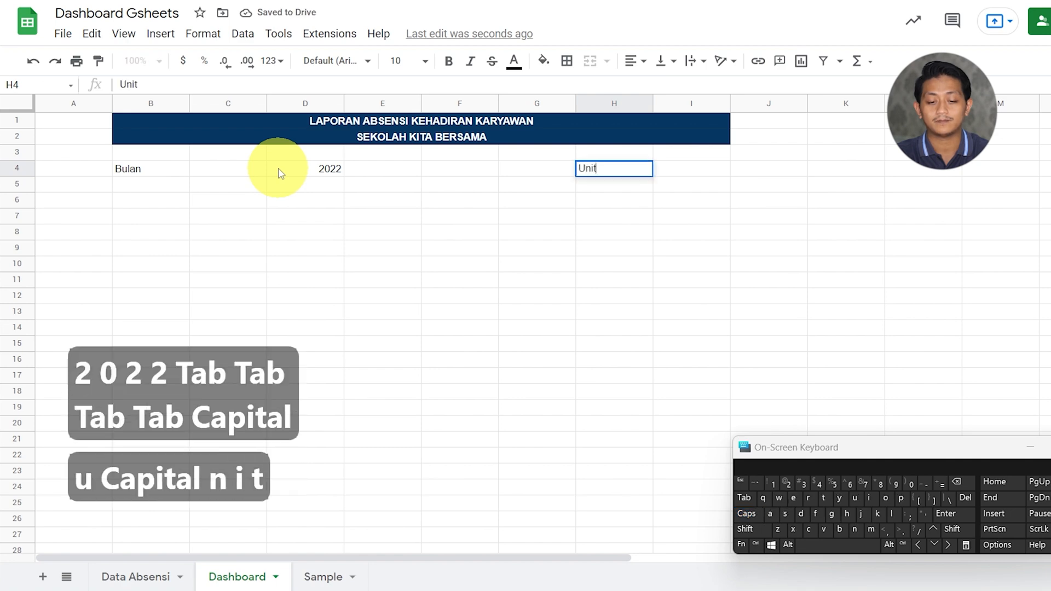
{"action": "left_click", "coordinate": [327, 219]}
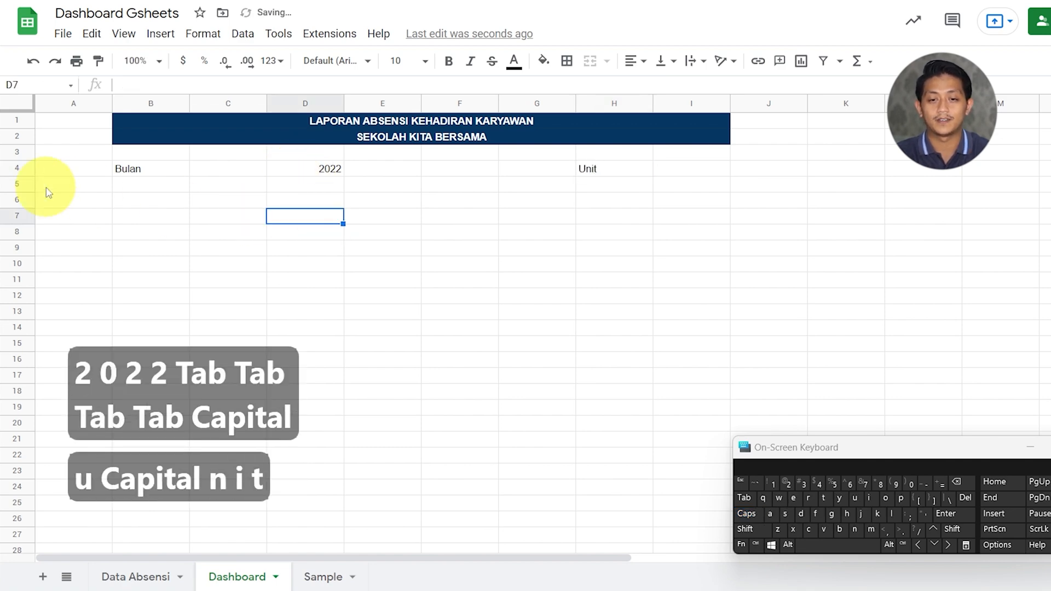
Make the whole of row 4 on the Dashboard sheet bold and centre it horizontally
{"action": "left_click", "coordinate": [11, 170]}
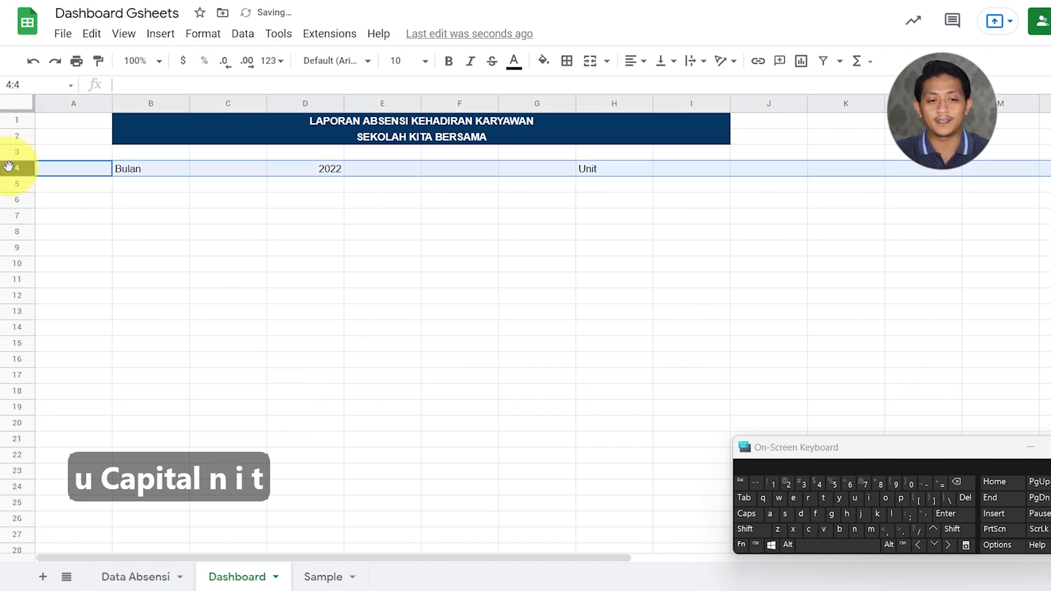
{"action": "left_click", "coordinate": [632, 65]}
{"action": "left_click", "coordinate": [448, 61]}
{"action": "left_click", "coordinate": [630, 61]}
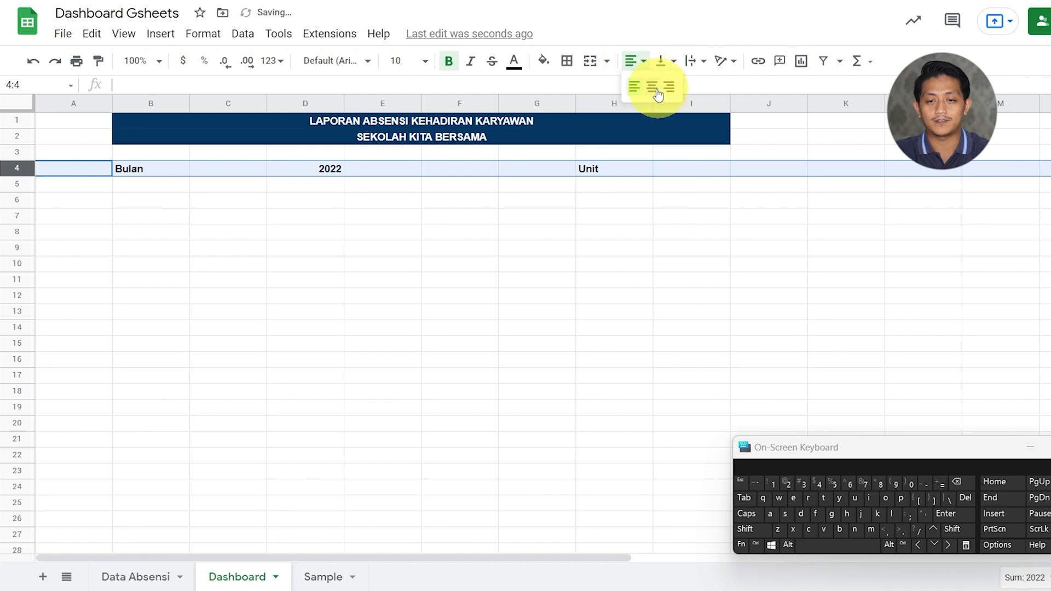
{"action": "left_click", "coordinate": [651, 89]}
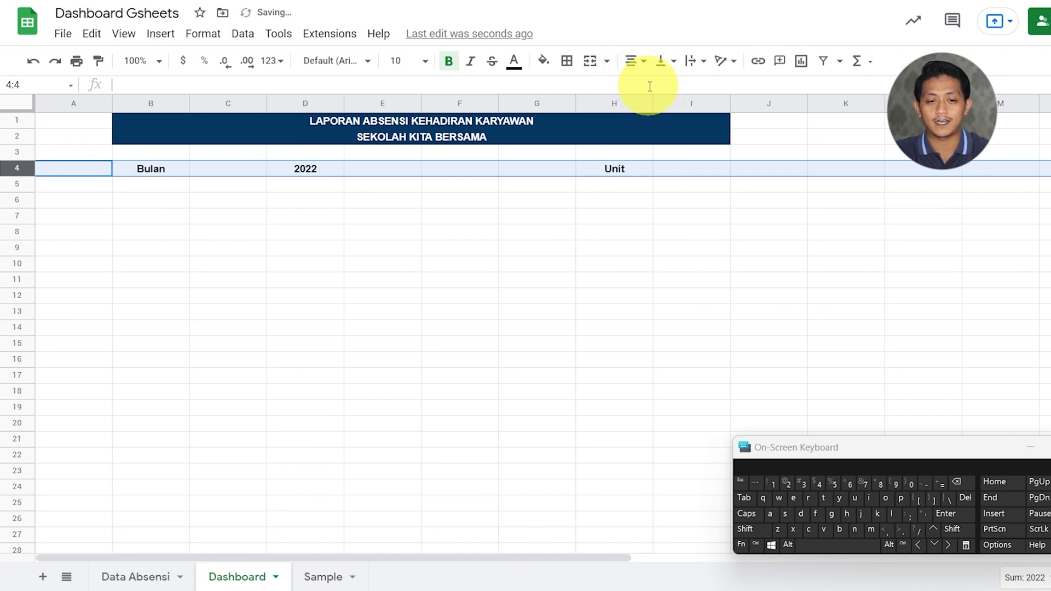
{"action": "left_click", "coordinate": [515, 233]}
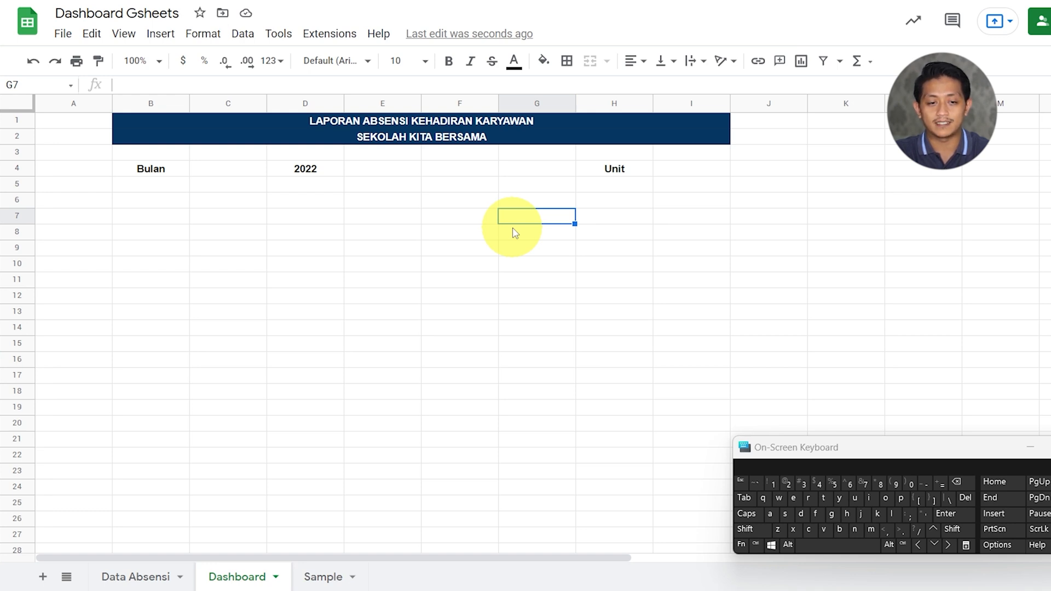
Add a data validation dropdown to cell C4 of the Dashboard sheet, listing the months from 'Data Absensi'!C2:C
{"action": "left_click", "coordinate": [253, 172]}
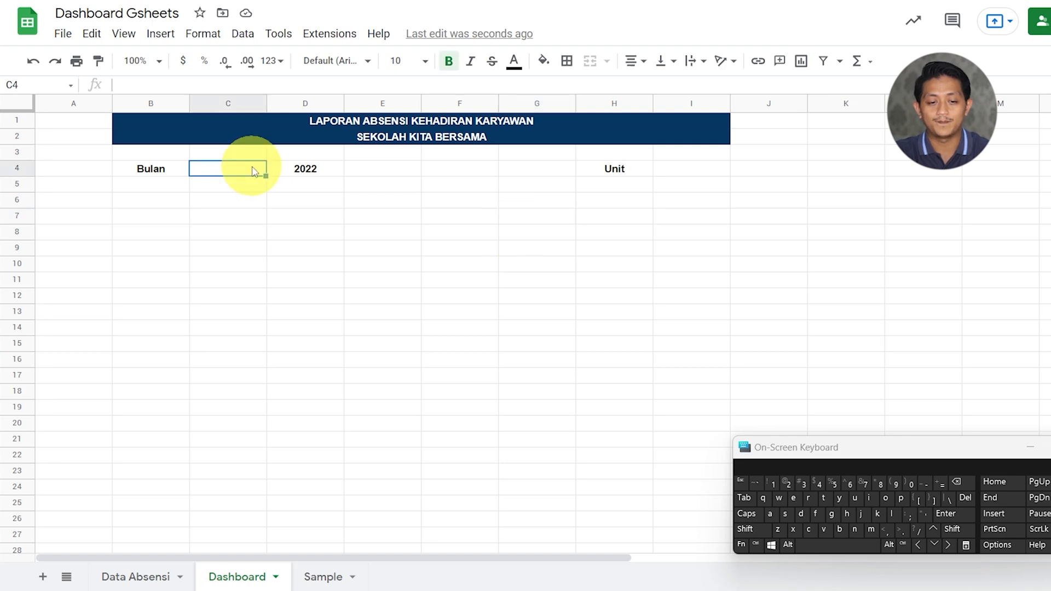
{"action": "right_click", "coordinate": [254, 171]}
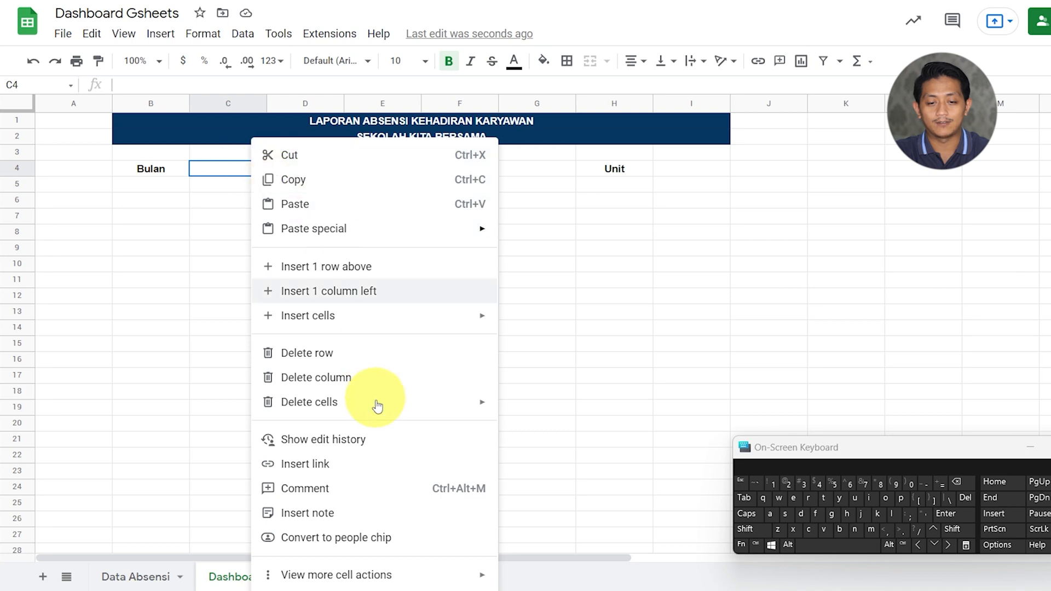
{"action": "mouse_move", "coordinate": [436, 572]}
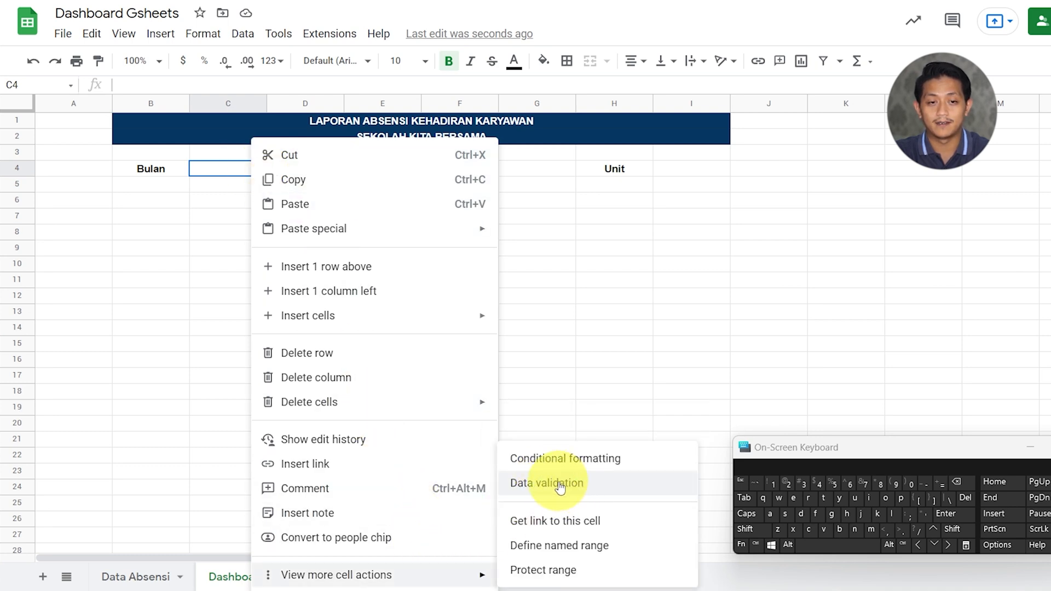
{"action": "left_click", "coordinate": [242, 33]}
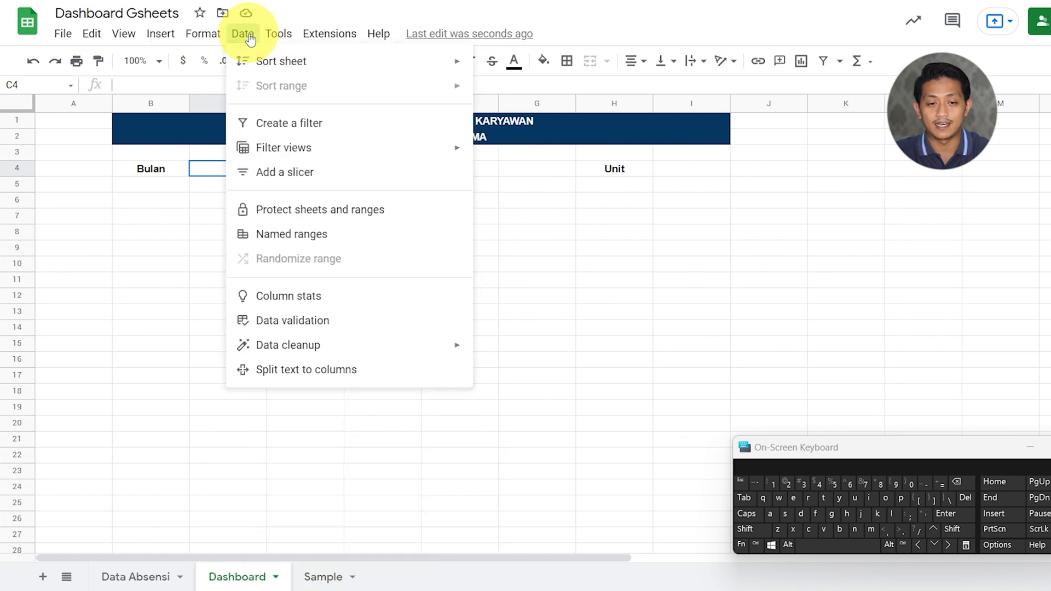
{"action": "left_click", "coordinate": [343, 320]}
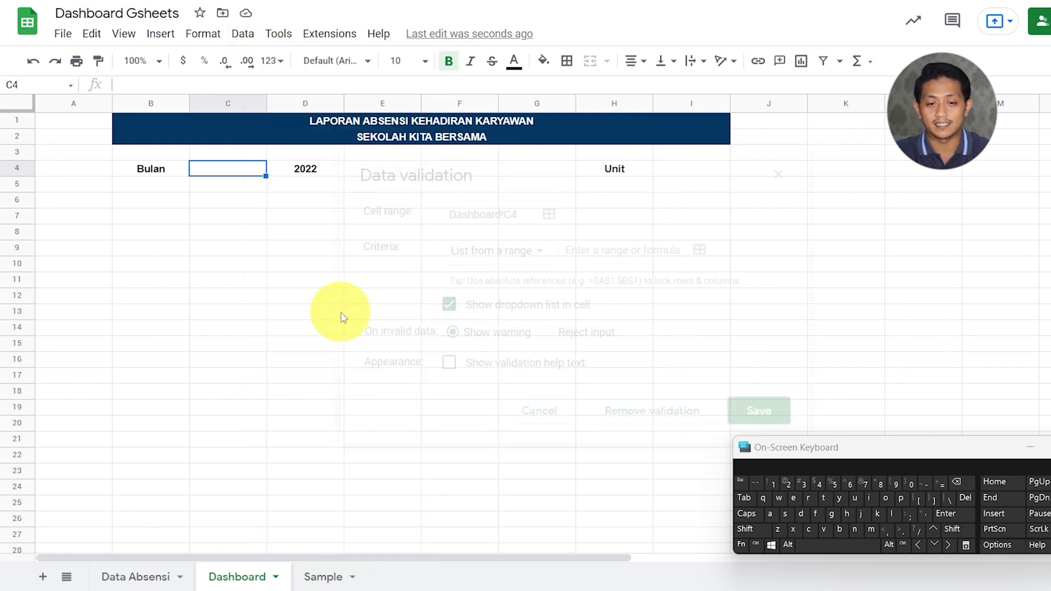
{"action": "left_click", "coordinate": [699, 251]}
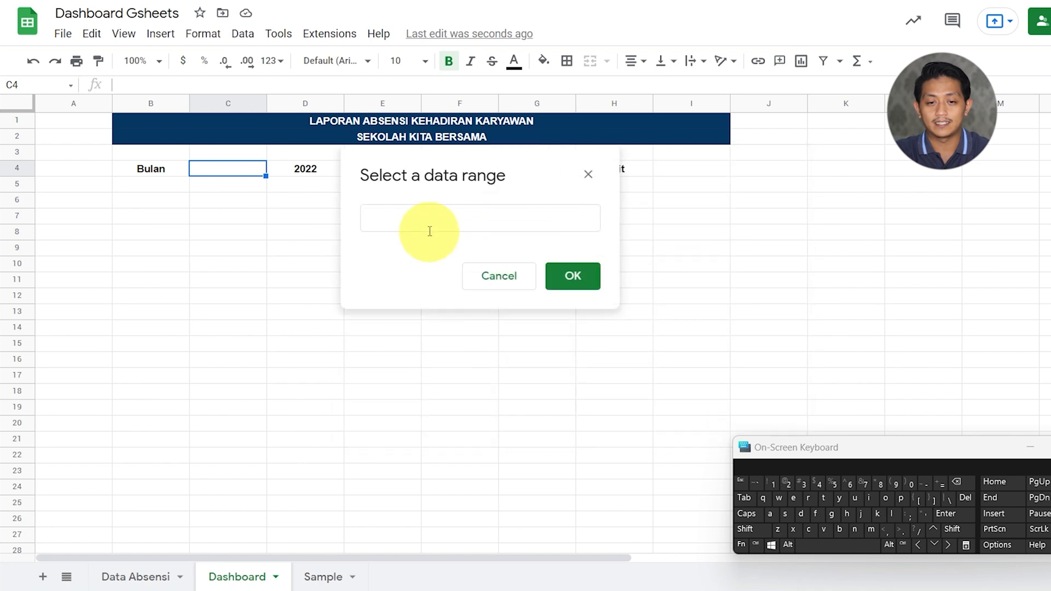
{"action": "left_click", "coordinate": [423, 218]}
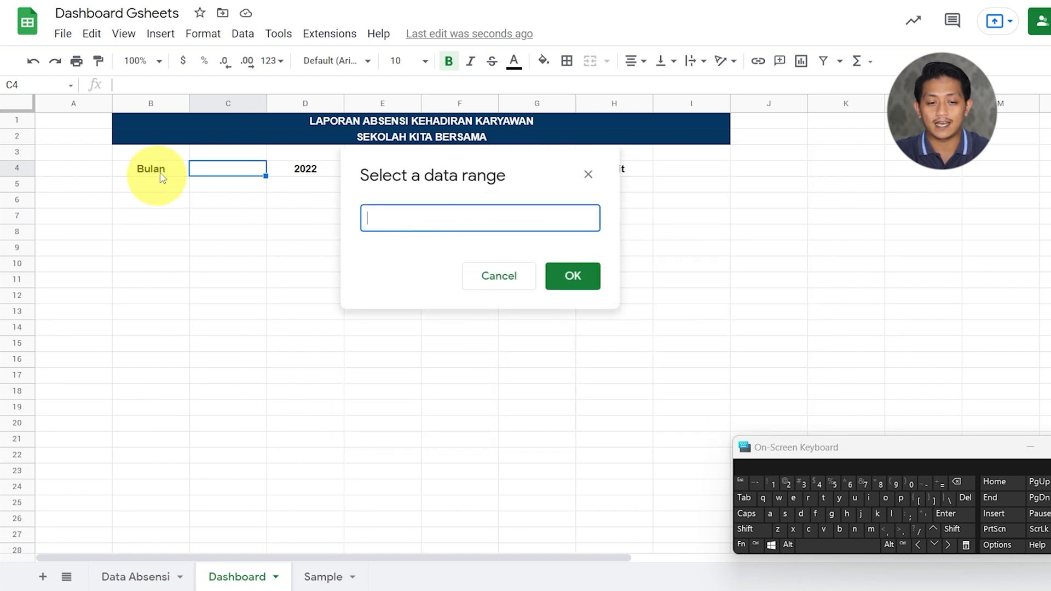
{"action": "left_click", "coordinate": [137, 577]}
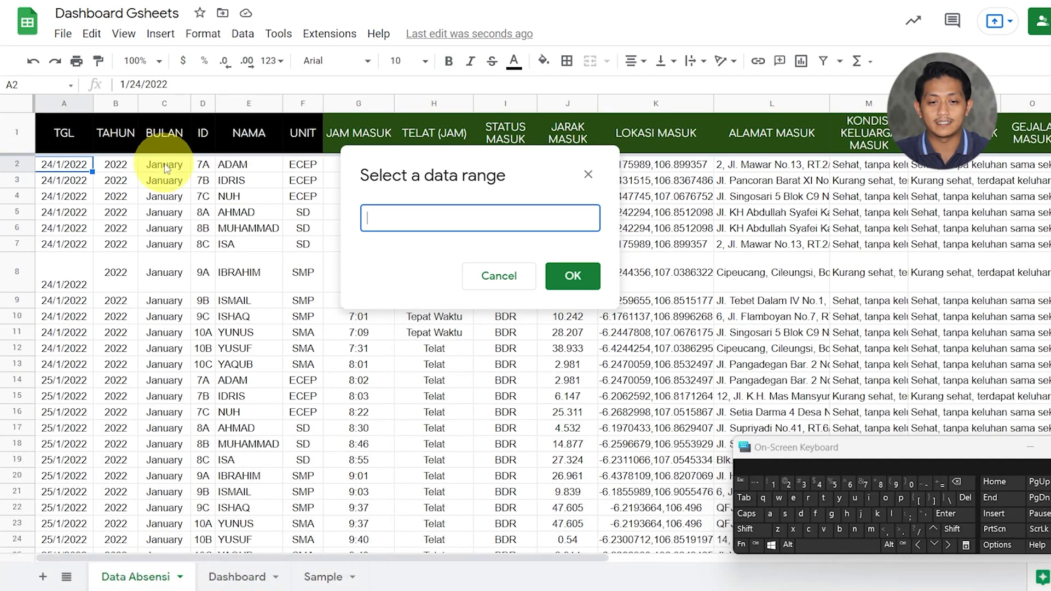
{"action": "left_click_drag", "start_coordinate": [164, 169], "coordinate": [164, 181]}
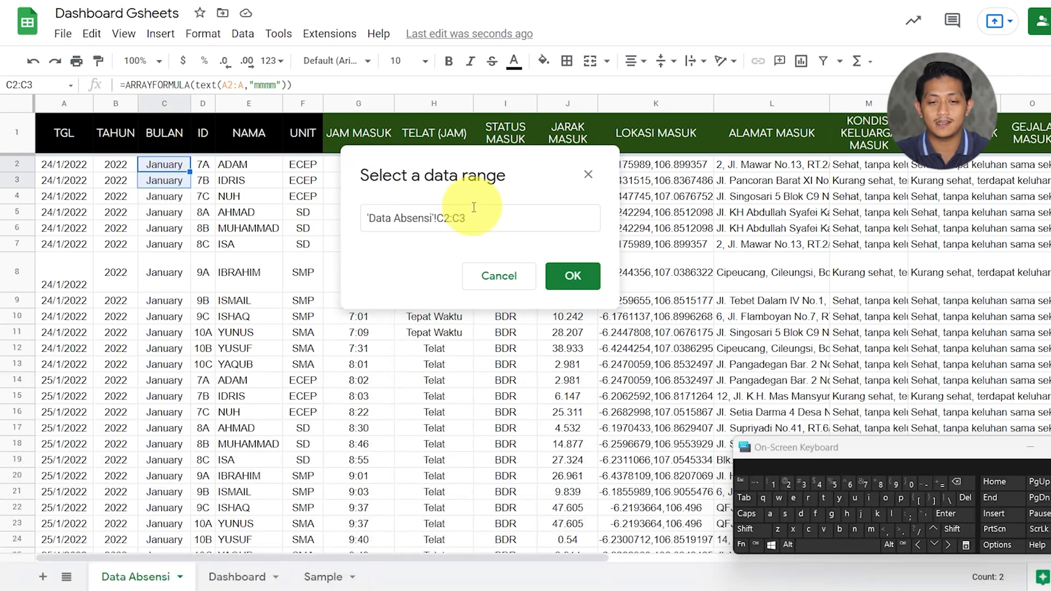
{"action": "key", "text": "BackSpace"}
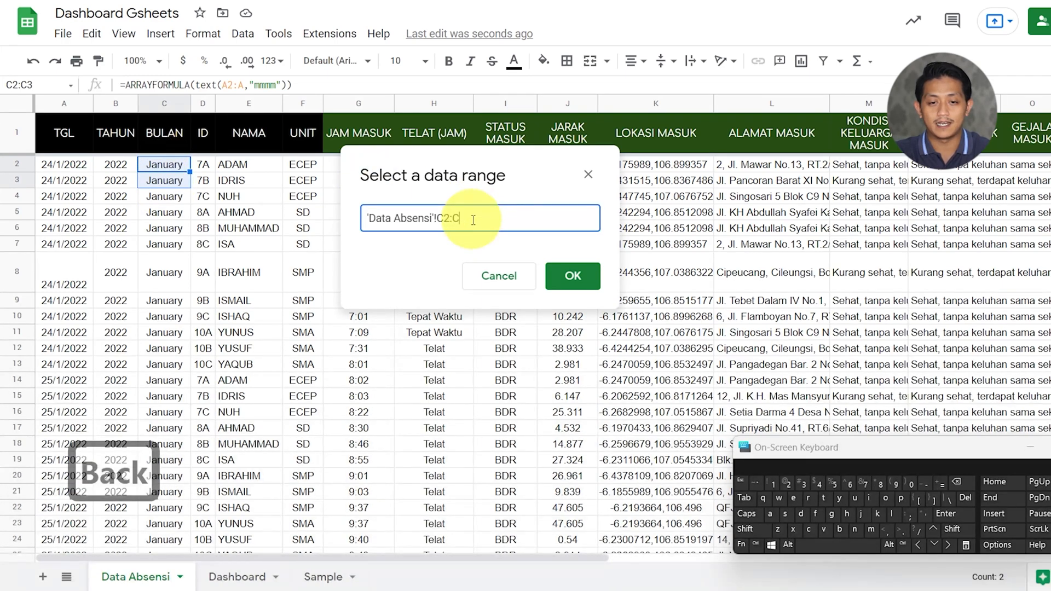
{"action": "left_click", "coordinate": [567, 277]}
{"action": "left_click", "coordinate": [749, 411]}
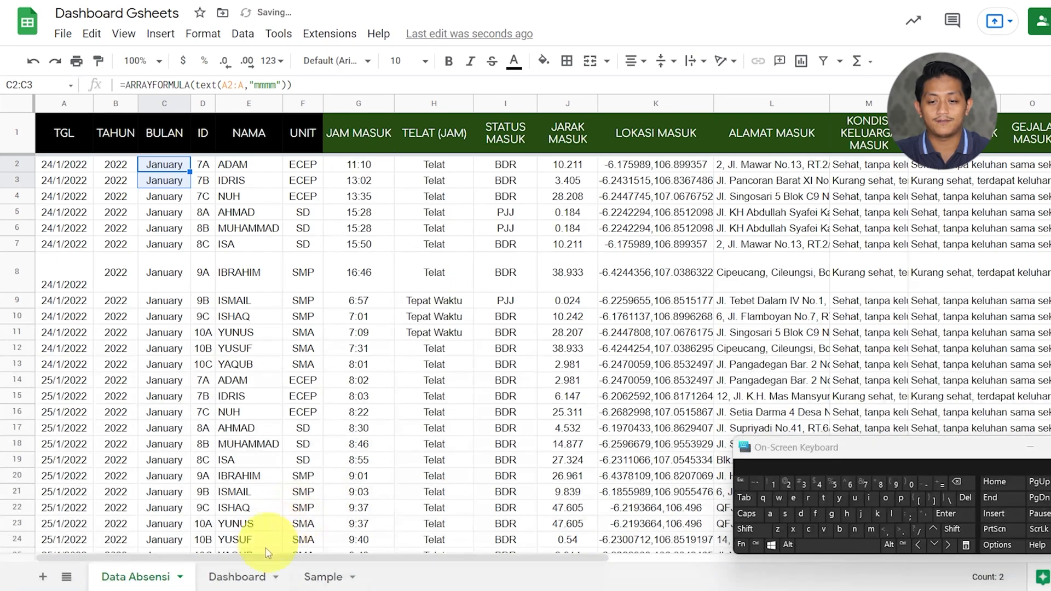
{"action": "left_click", "coordinate": [236, 576]}
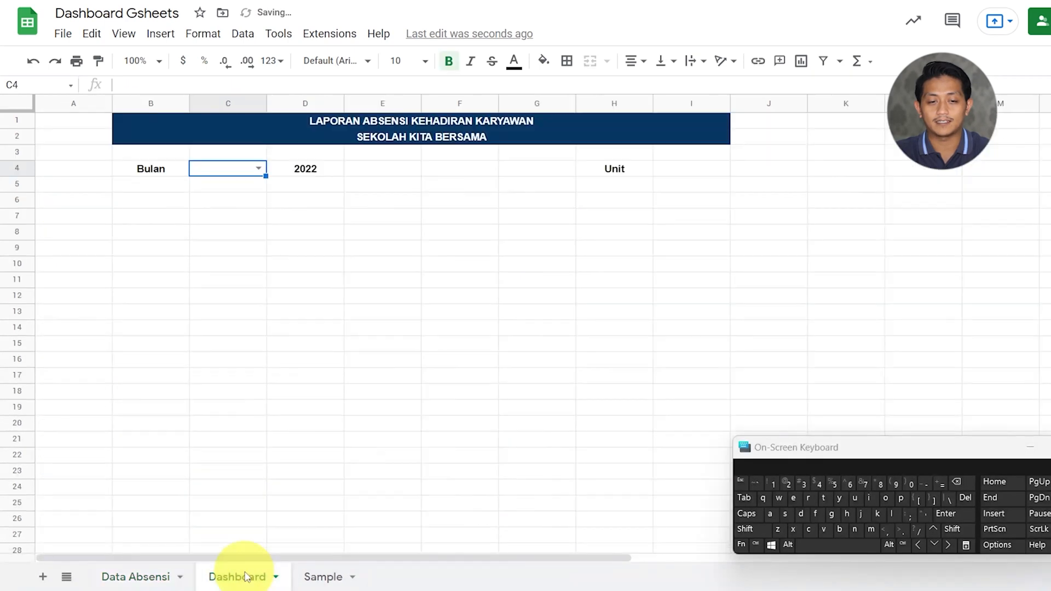
{"action": "left_click", "coordinate": [260, 170]}
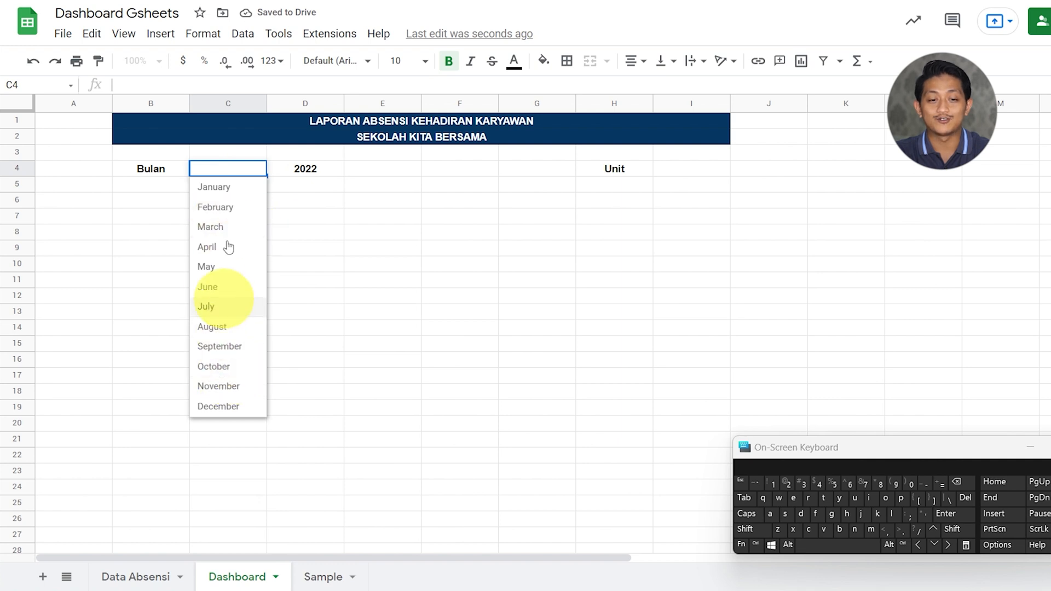
{"action": "left_click", "coordinate": [429, 219]}
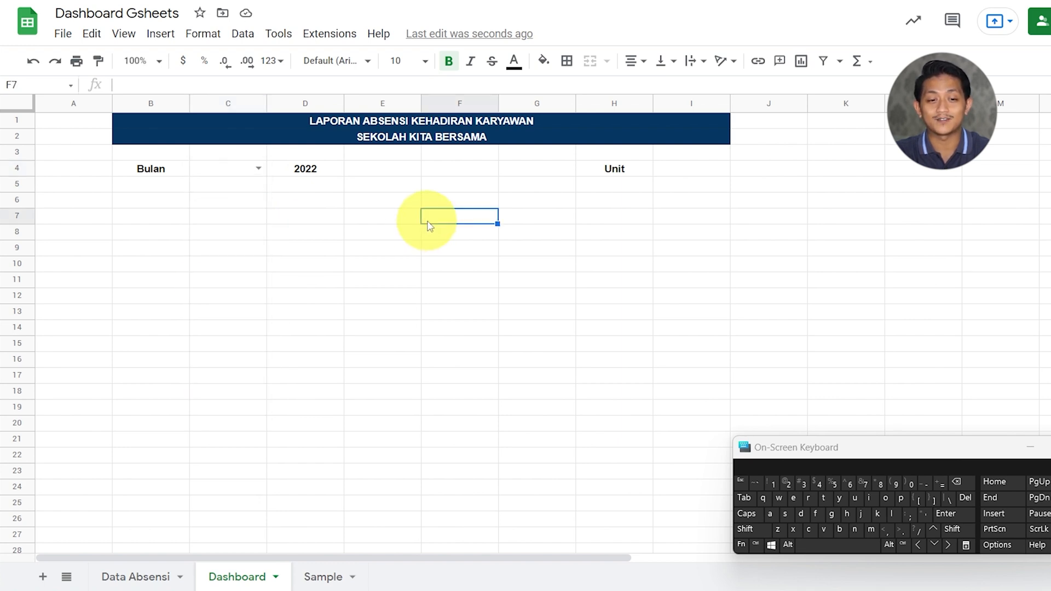
Copy the month dropdown cell C4 to cell I4 beside the Unit label
{"action": "left_click", "coordinate": [228, 159]}
{"action": "left_click", "coordinate": [230, 173]}
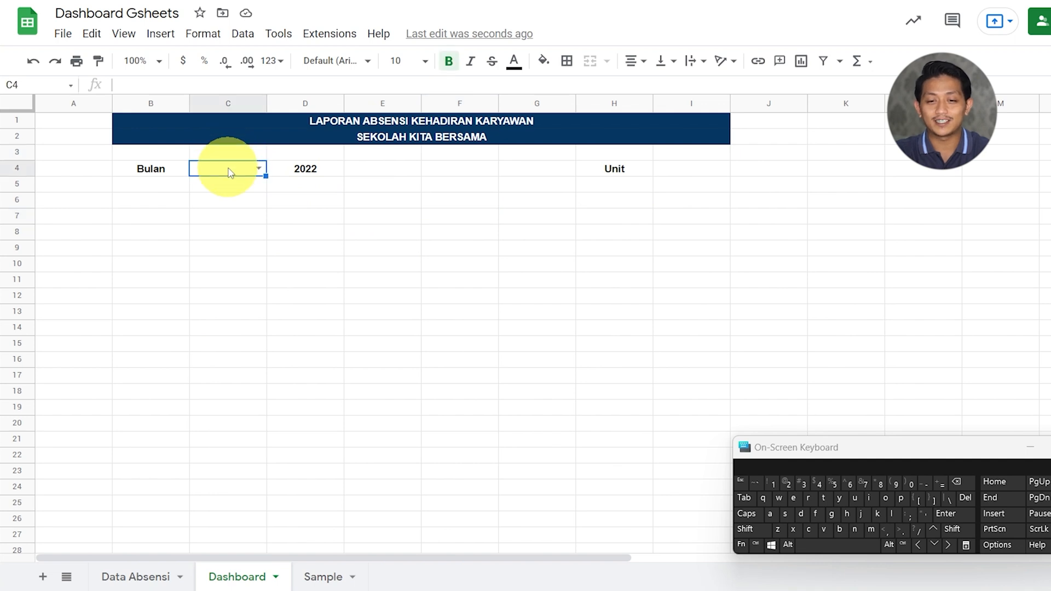
{"action": "key", "text": "ctrl+c"}
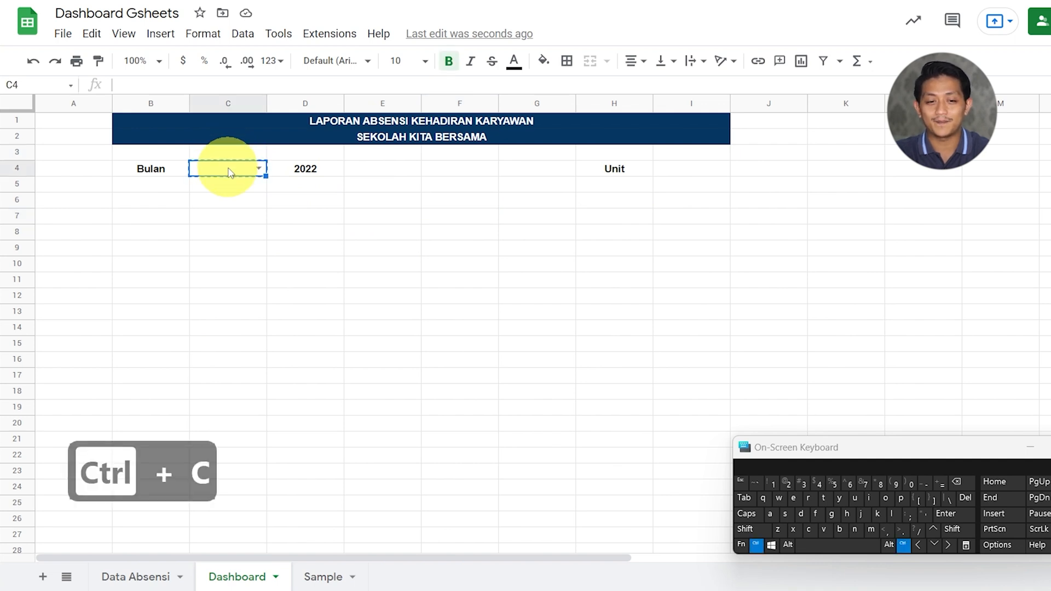
{"action": "left_click", "coordinate": [660, 174]}
{"action": "key", "text": "ctrl+v"}
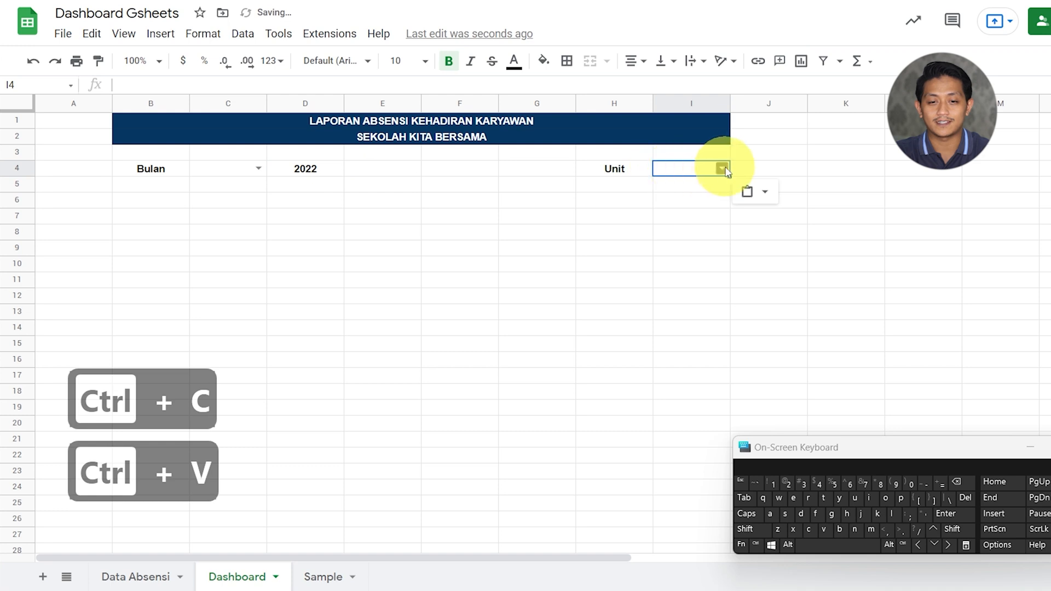
Change the source range of the dropdown in I4 to ='Data Absensi'!$F$2:$F and check its unit options
{"action": "right_click", "coordinate": [710, 176]}
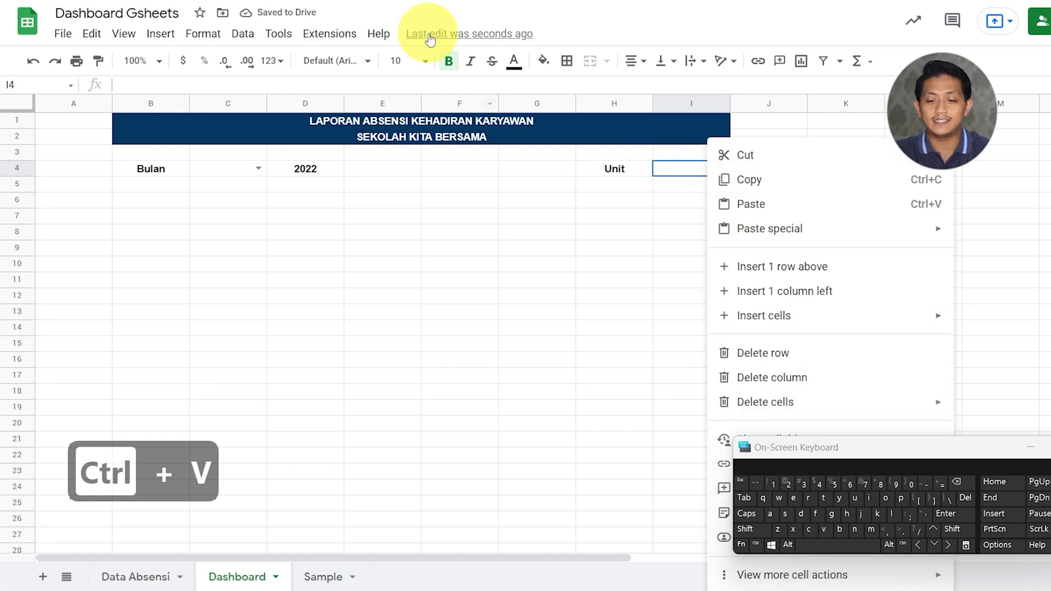
{"action": "left_click", "coordinate": [244, 34]}
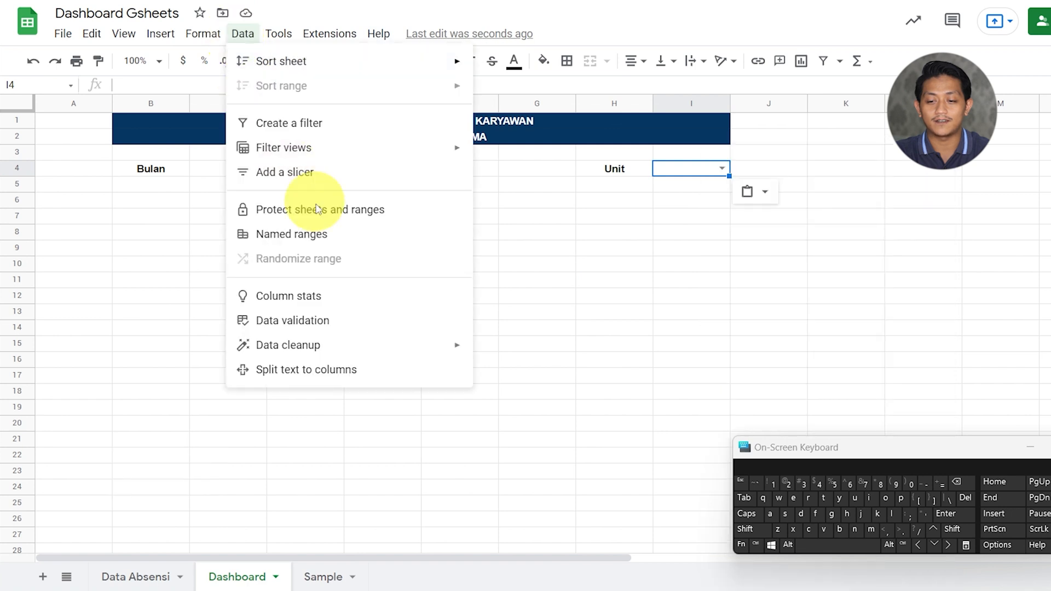
{"action": "mouse_move", "coordinate": [347, 345]}
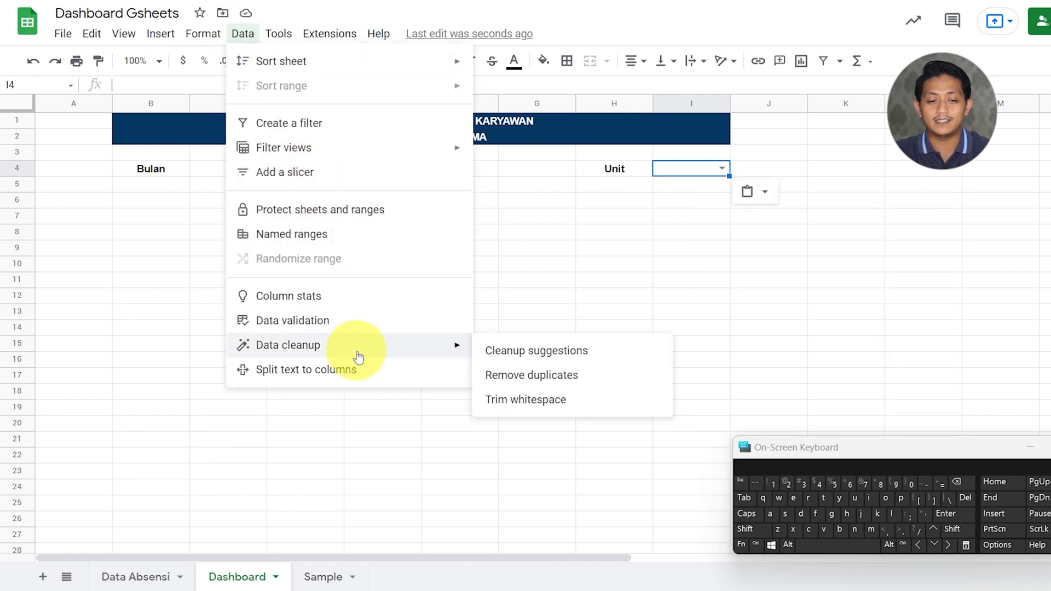
{"action": "left_click", "coordinate": [408, 323]}
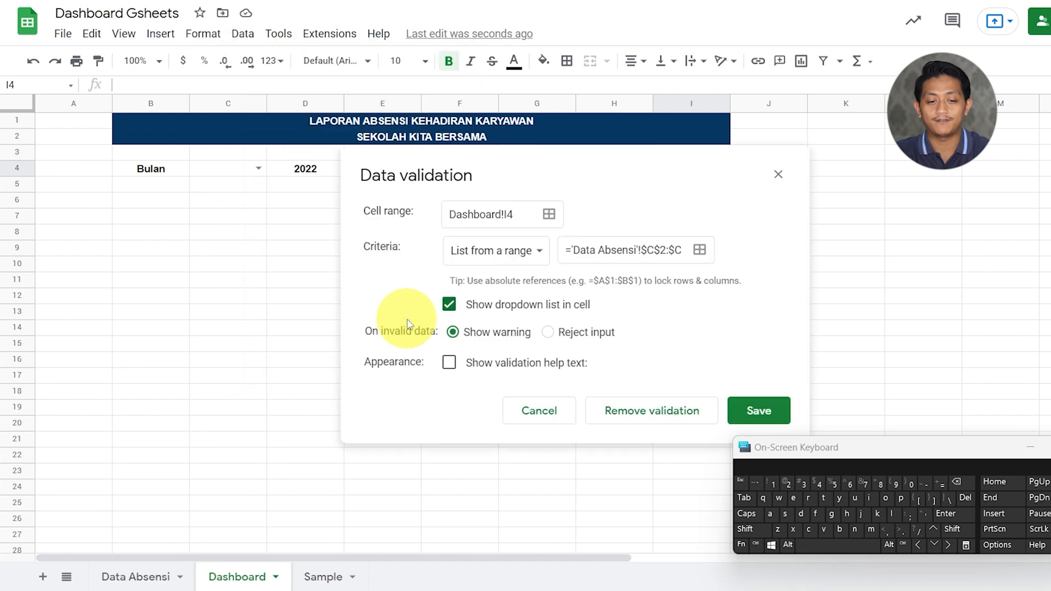
{"action": "left_click", "coordinate": [662, 250]}
{"action": "key", "text": "Left"}
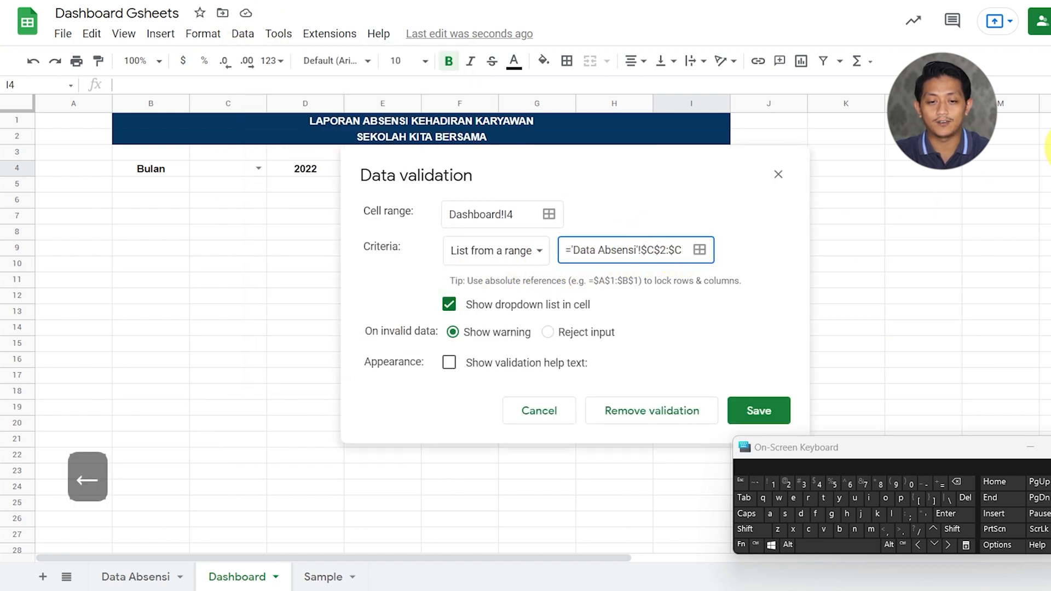
{"action": "key", "text": "BackSpace"}
{"action": "key", "text": "Caps_Lock"}
{"action": "type", "text": "F"}
{"action": "key", "text": "Right"}
{"action": "key", "text": "Right"}
{"action": "key", "text": "Right"}
{"action": "key", "text": "Right"}
{"action": "key", "text": "Right"}
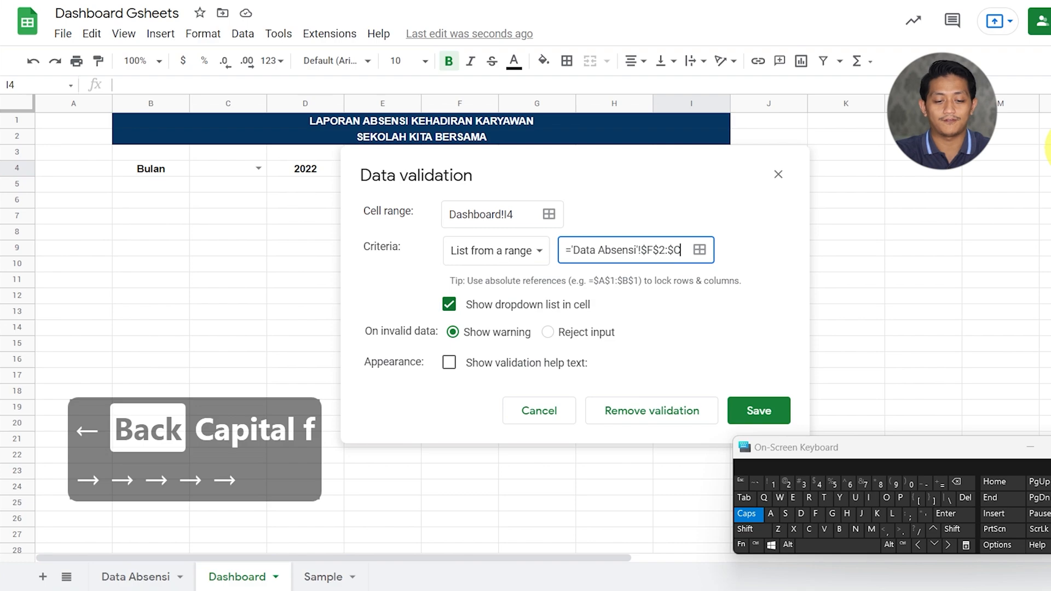
{"action": "key", "text": "BackSpace"}
{"action": "type", "text": "F"}
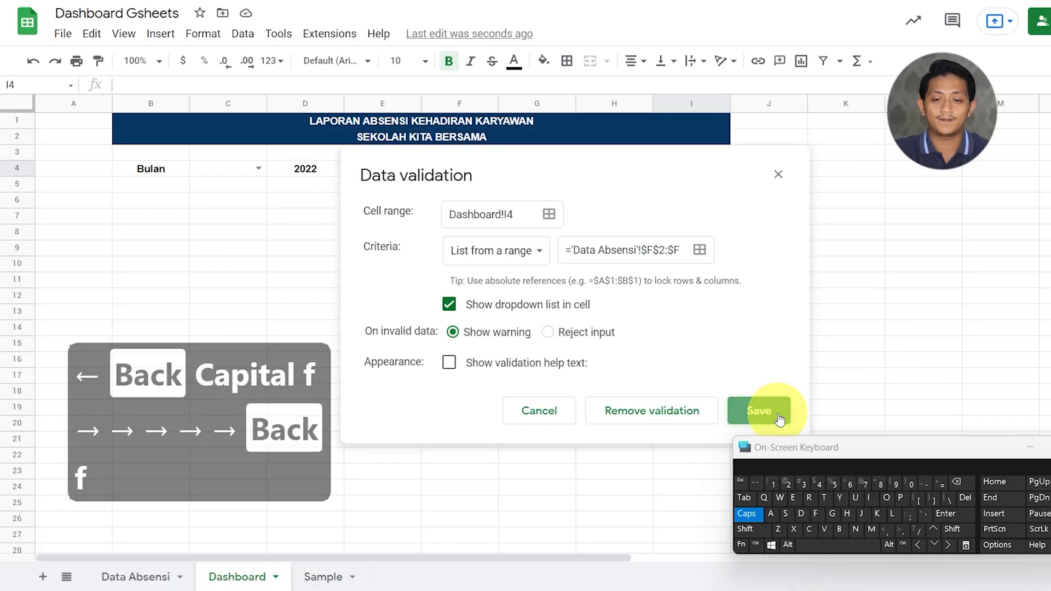
{"action": "left_click", "coordinate": [777, 418]}
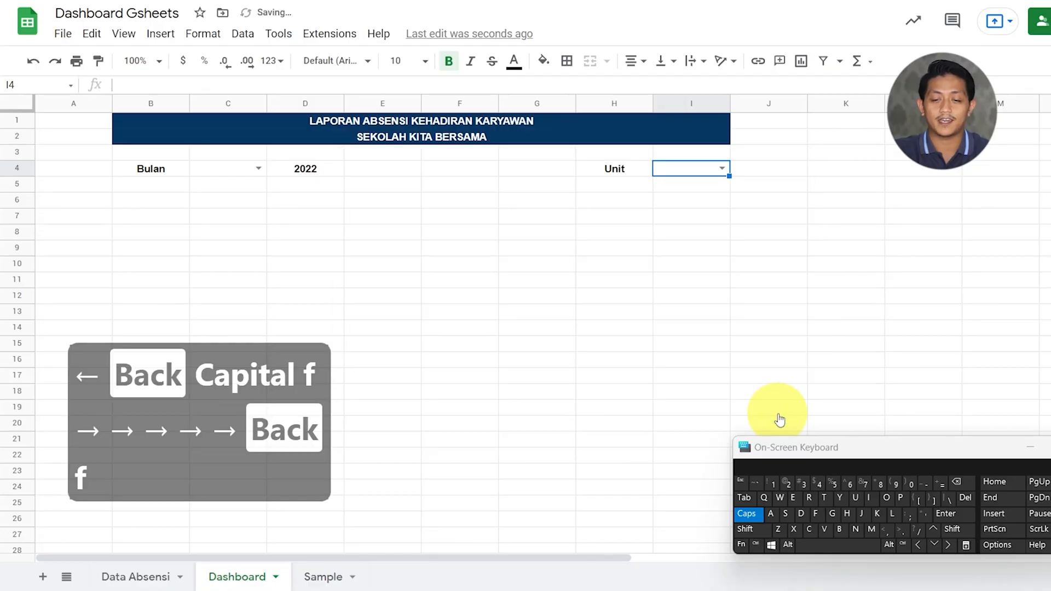
{"action": "left_click", "coordinate": [721, 168]}
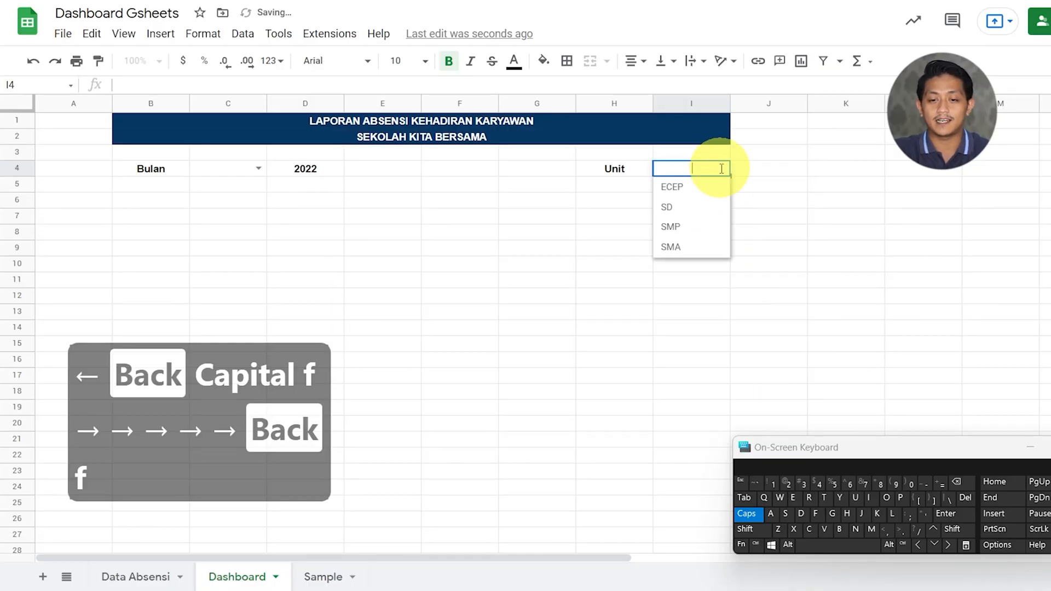
{"action": "left_click", "coordinate": [612, 313]}
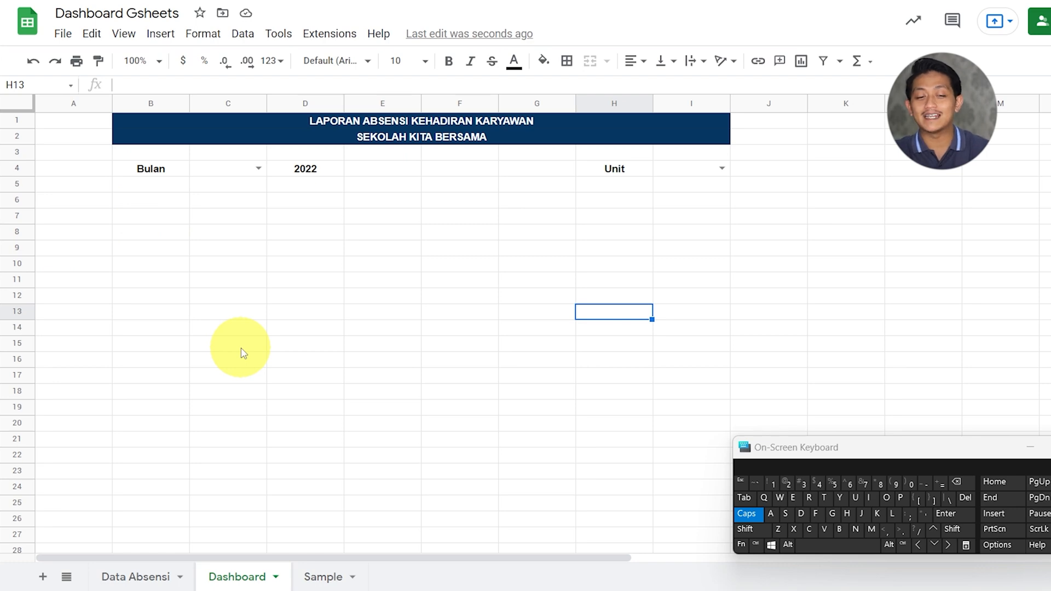
Check the Data Absensi source columns and start a QUERY formula in cell B6 of the Dashboard sheet
{"action": "left_click", "coordinate": [149, 580]}
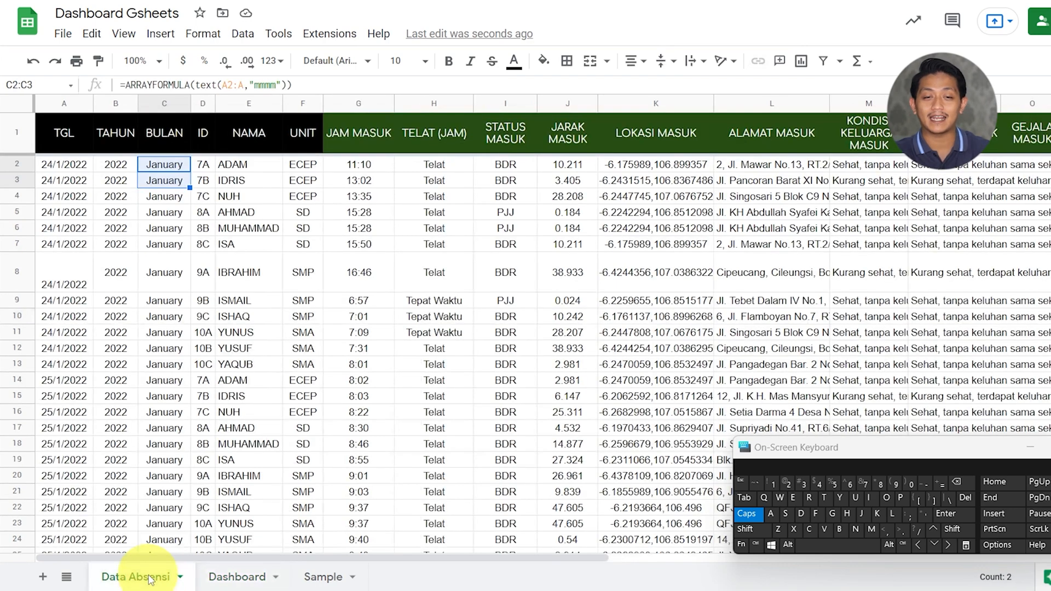
{"action": "left_click", "coordinate": [280, 245]}
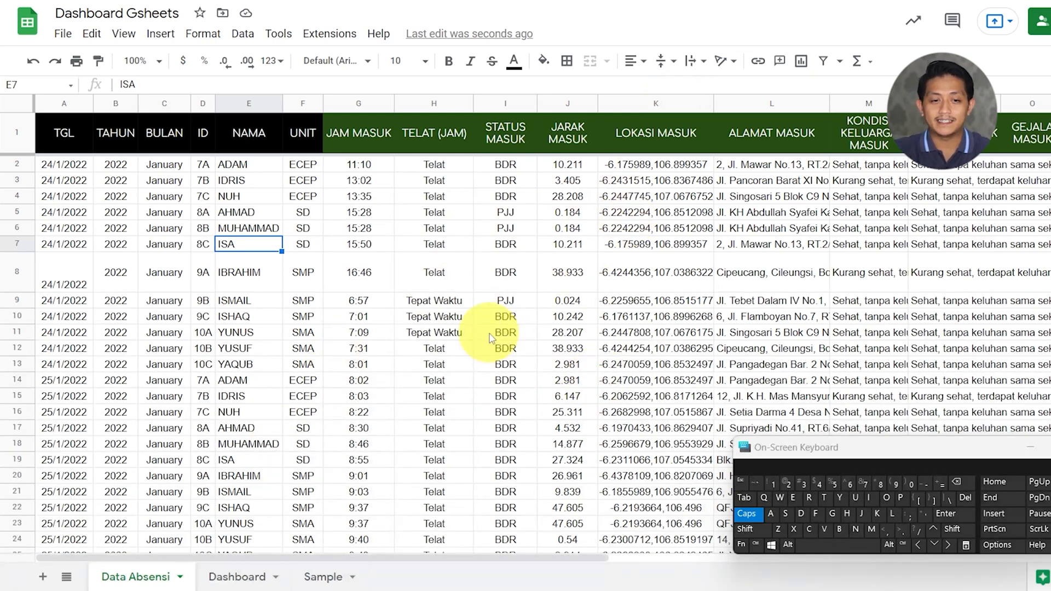
{"action": "left_click", "coordinate": [239, 578]}
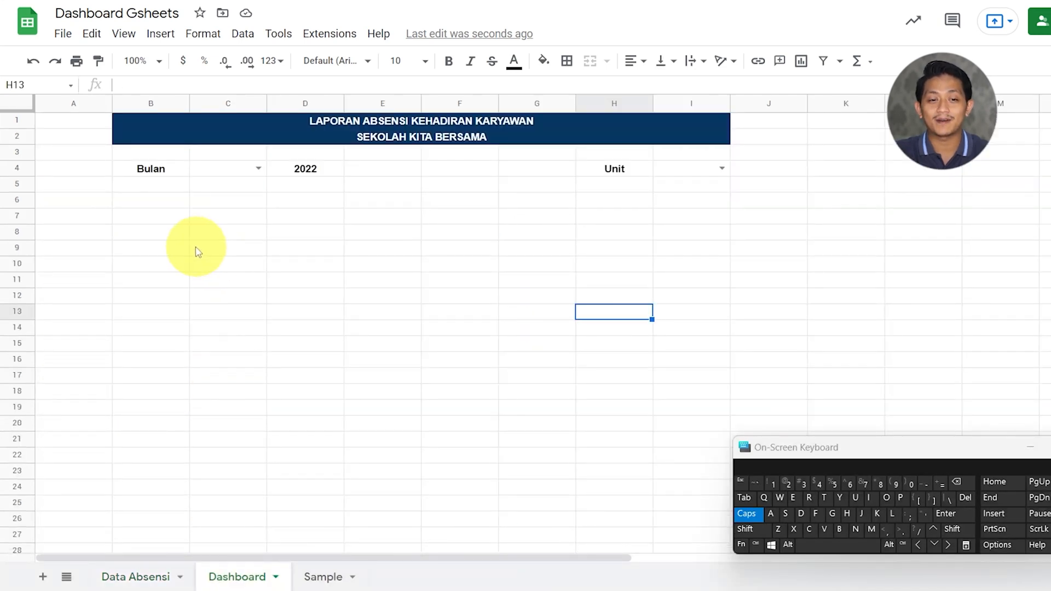
{"action": "left_click", "coordinate": [163, 207]}
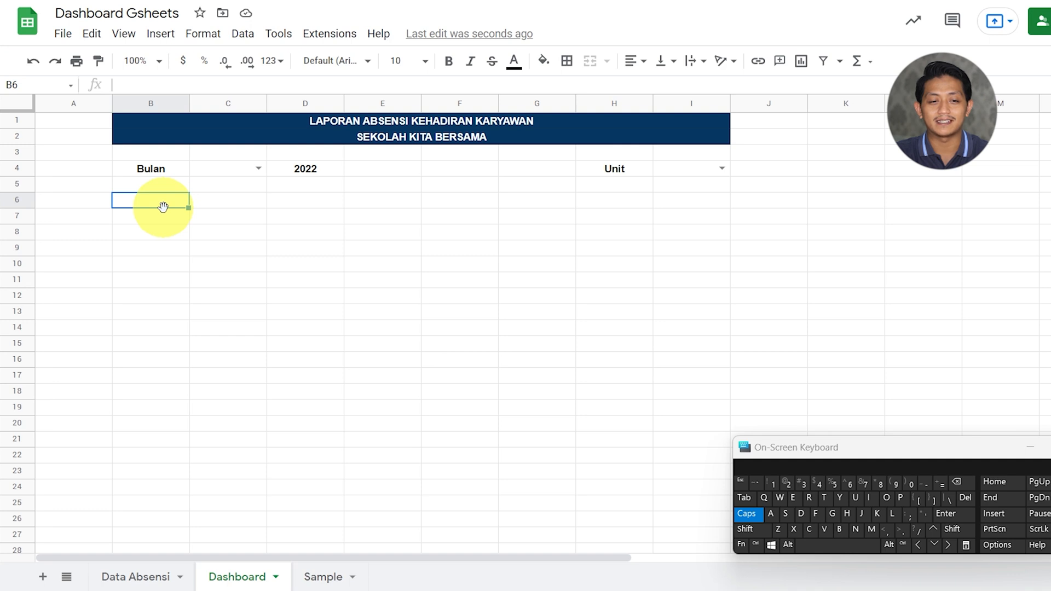
{"action": "type", "text": "="}
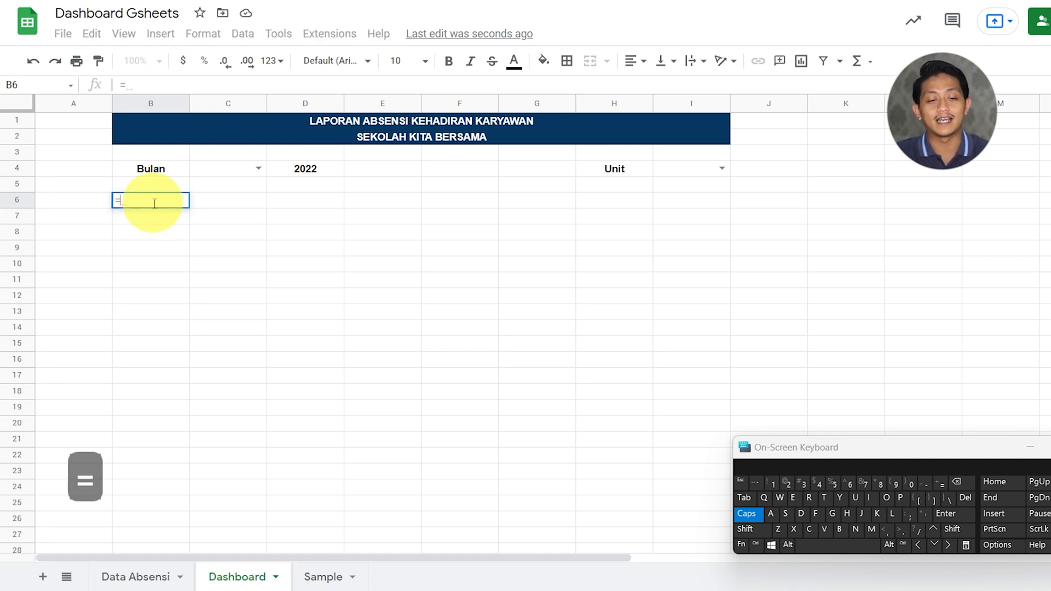
{"action": "type", "text": "query"}
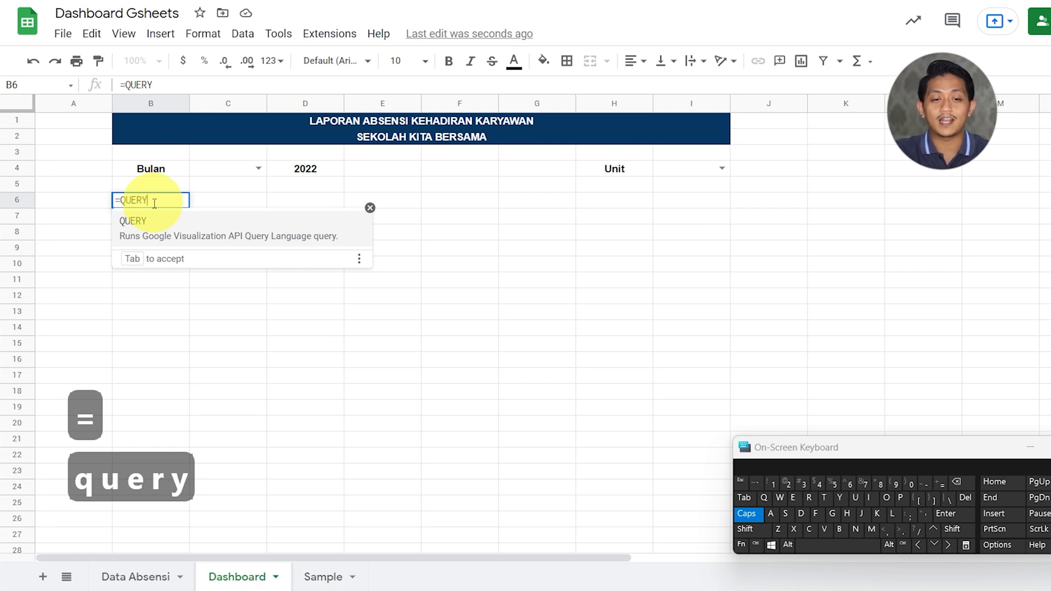
{"action": "left_click", "coordinate": [160, 232]}
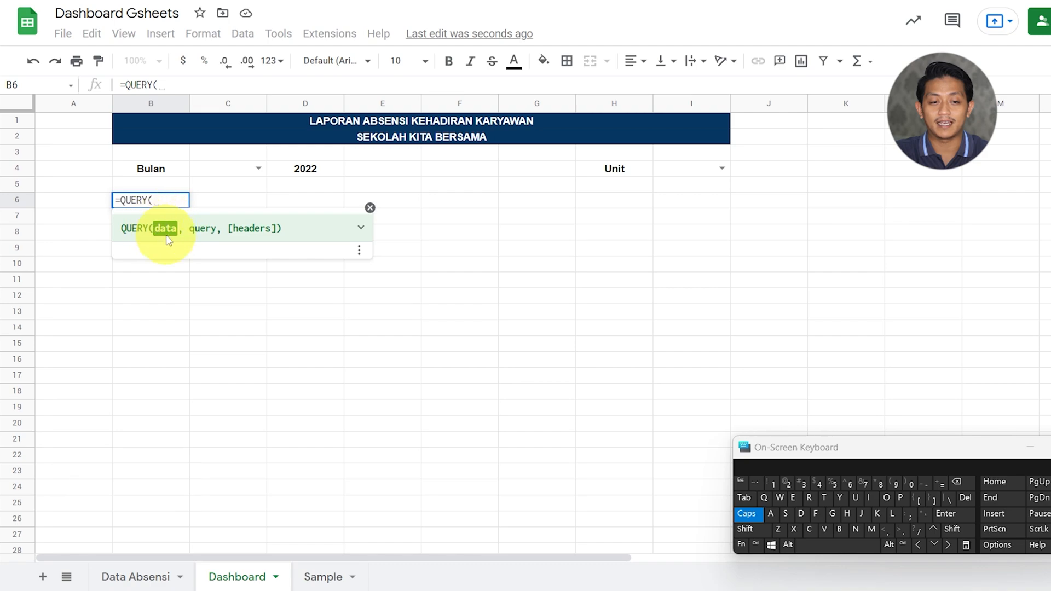
Set the QUERY formula's data argument to the open-ended range 'Data Absensi'!A1:Z, followed by a comma
{"action": "left_click", "coordinate": [153, 577]}
{"action": "scroll", "coordinate": [270, 375], "scroll_direction": "left", "scroll_amount": 10}
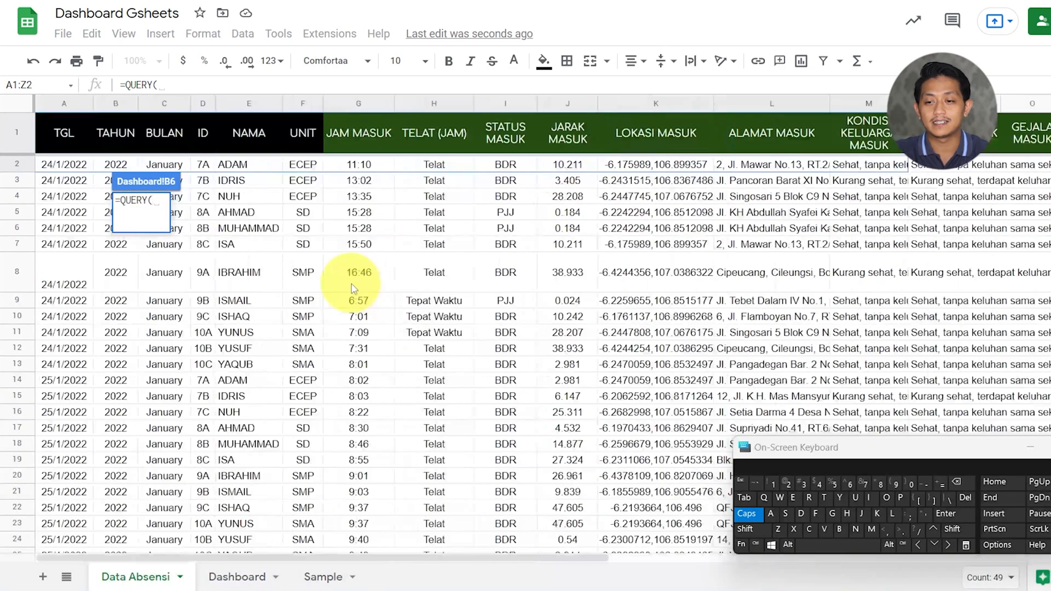
{"action": "left_click_drag", "start_coordinate": [63, 132], "coordinate": [128, 144]}
{"action": "left_click_drag", "start_coordinate": [290, 158], "coordinate": [1029, 164]}
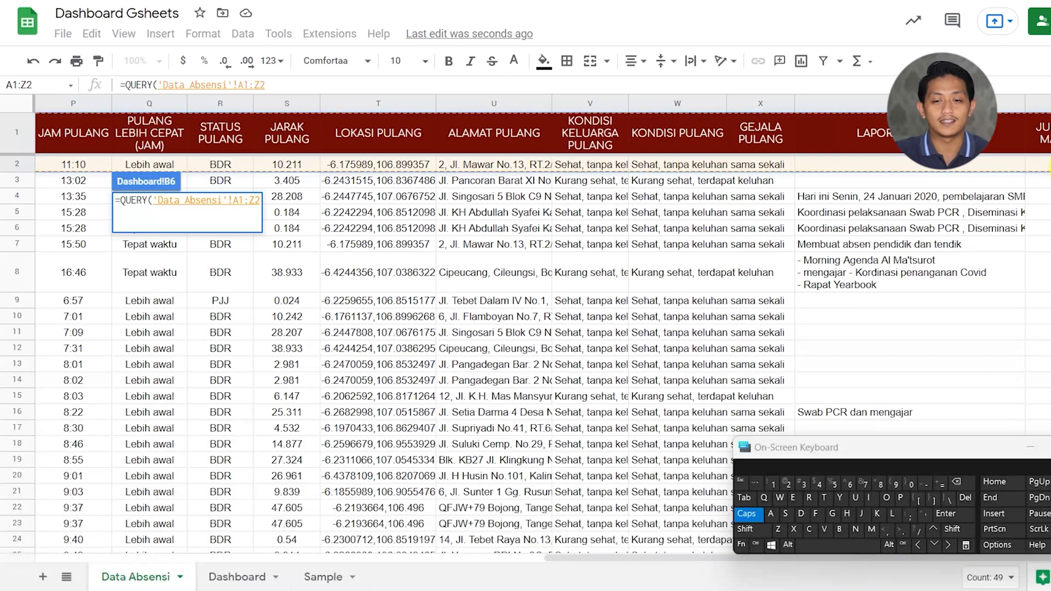
{"action": "left_click", "coordinate": [300, 88]}
{"action": "key", "text": "BackSpace"}
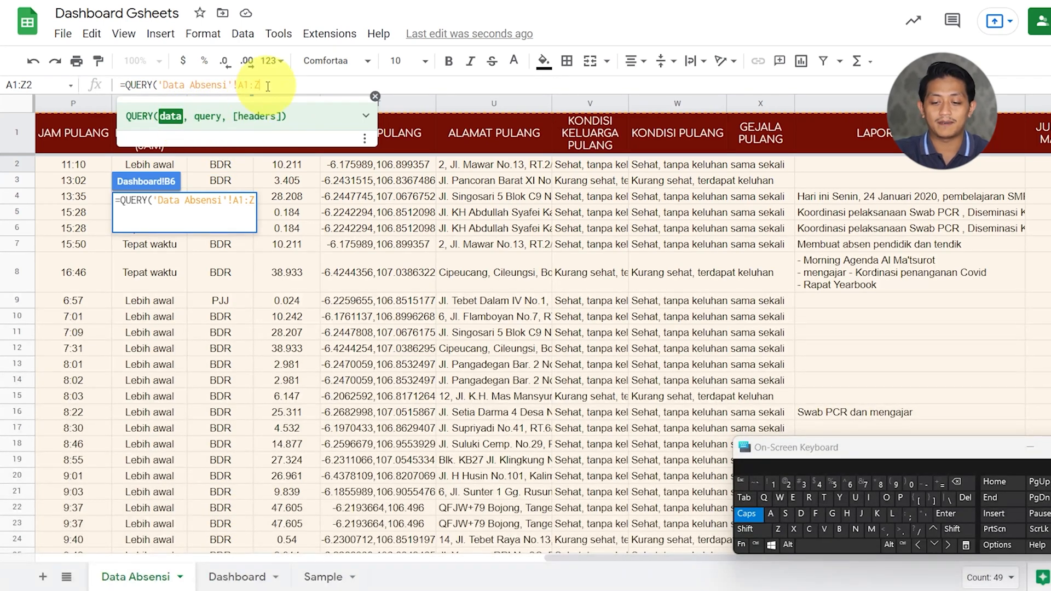
{"action": "type", "text": ","}
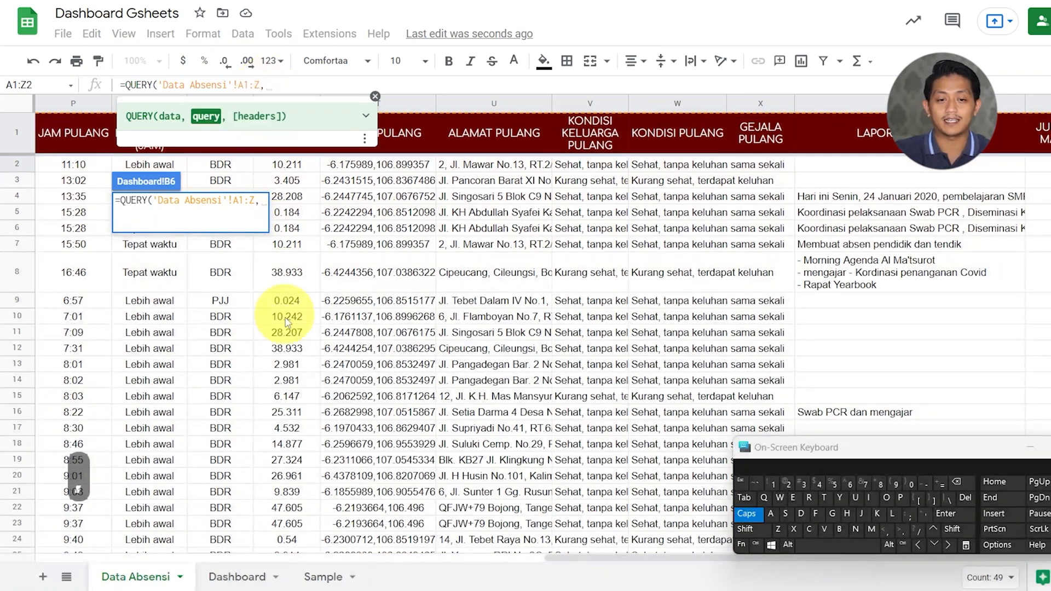
Open the query string with a double quote and enter SELECT A, E, as its first columns
{"action": "scroll", "coordinate": [285, 322], "scroll_direction": "left", "scroll_amount": 10}
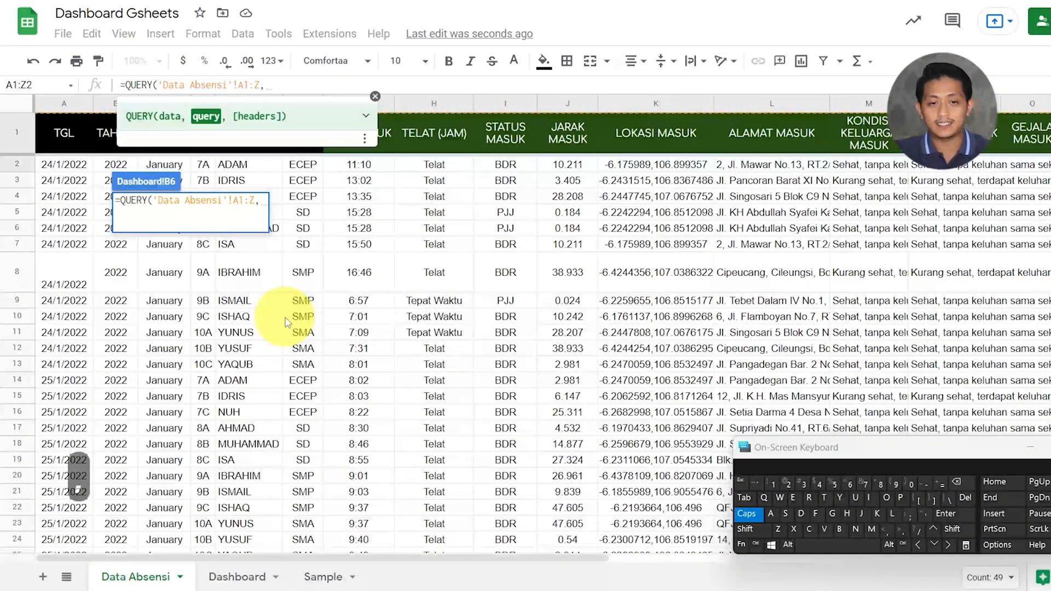
{"action": "left_click", "coordinate": [277, 87]}
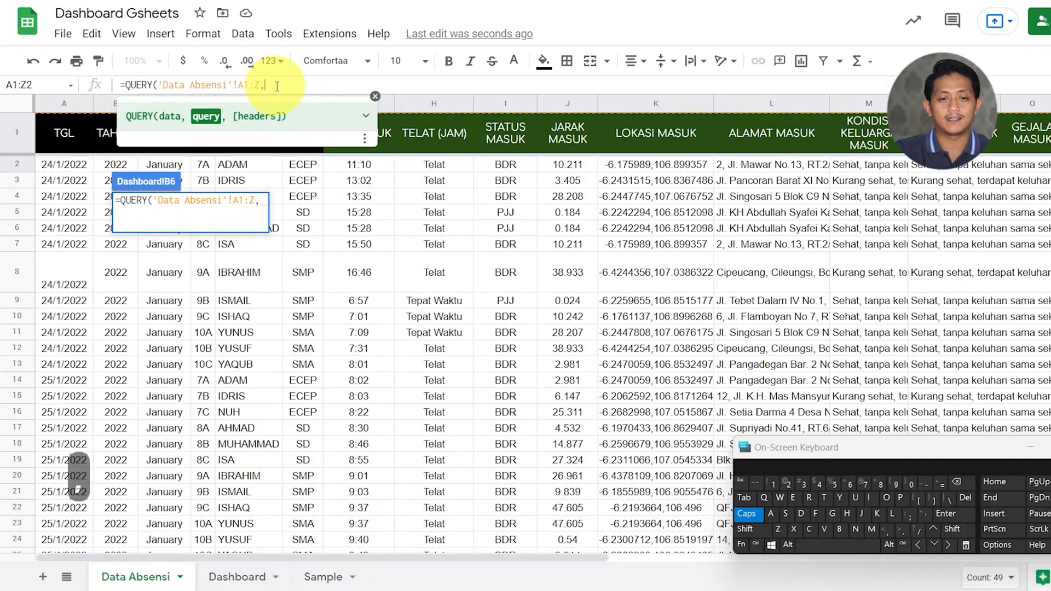
{"action": "left_click", "coordinate": [954, 530]}
{"action": "left_click", "coordinate": [925, 515]}
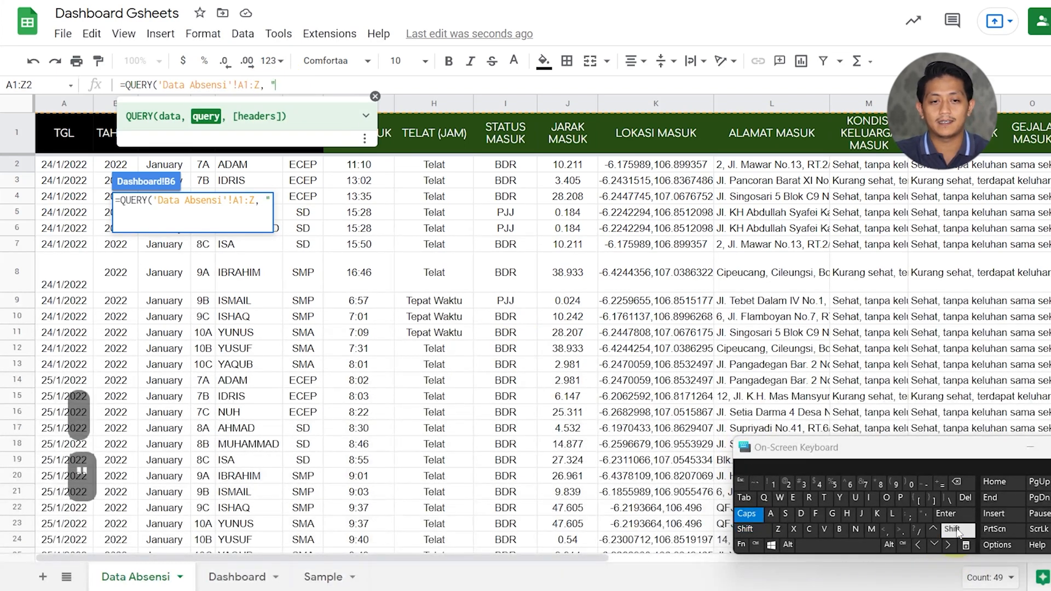
{"action": "type", "text": "SELECT"}
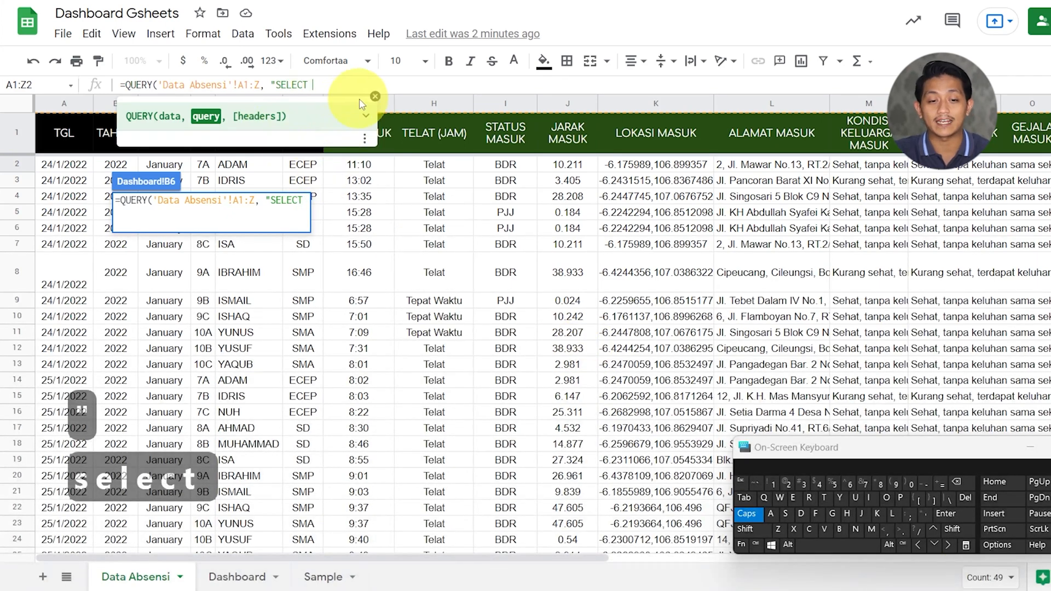
{"action": "left_click", "coordinate": [374, 98]}
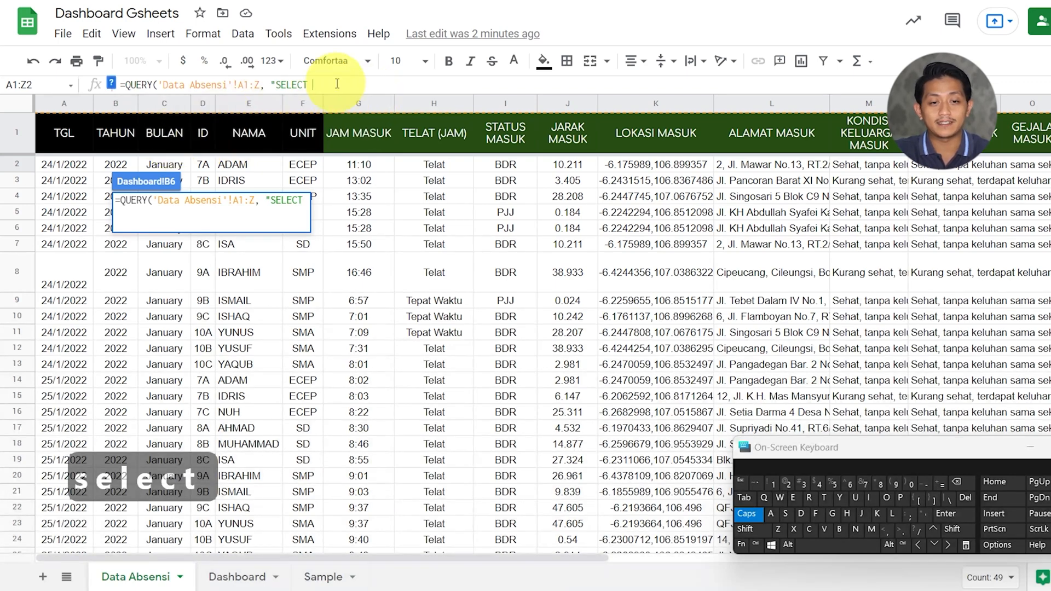
{"action": "type", "text": "A, E,"}
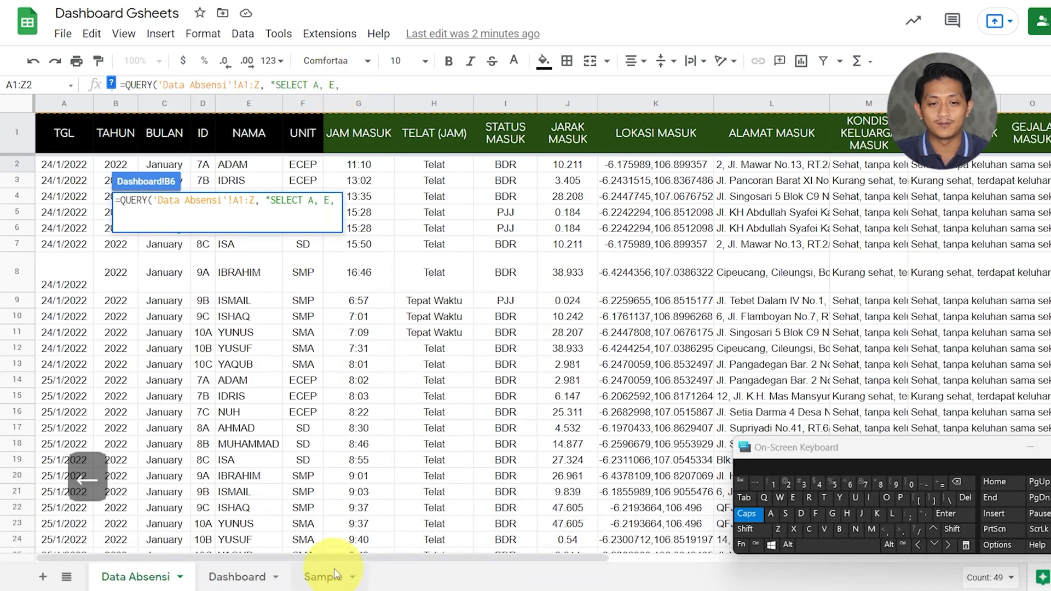
Replace the SELECT columns in Dashboard B6 with the list A, D, E, G, H, I, Z, K copied from the Sample sheet's B26 formula
{"action": "left_click", "coordinate": [324, 576]}
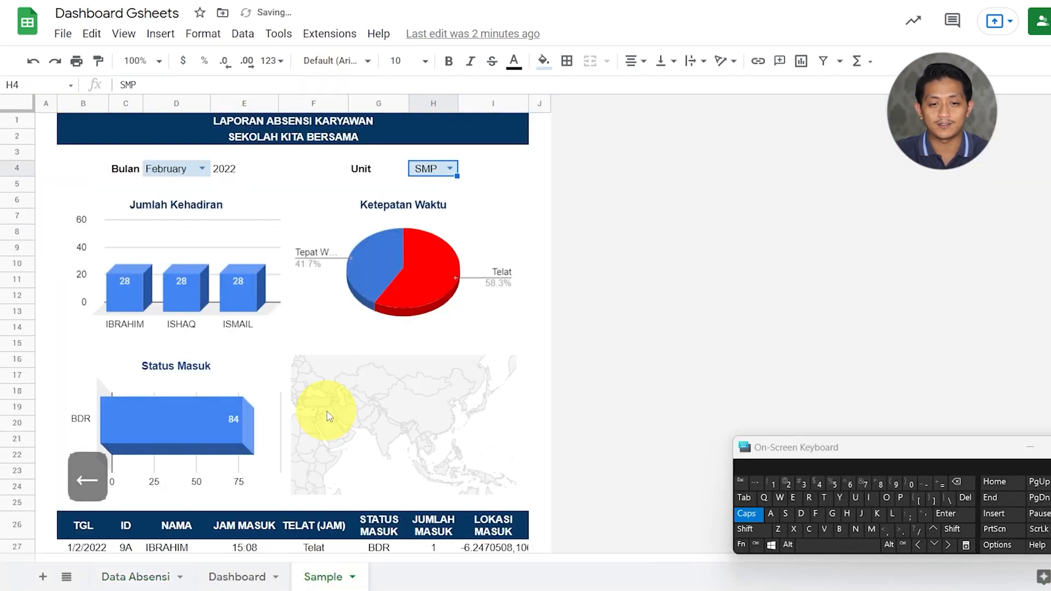
{"action": "scroll", "coordinate": [326, 418], "scroll_direction": "down", "scroll_amount": 2}
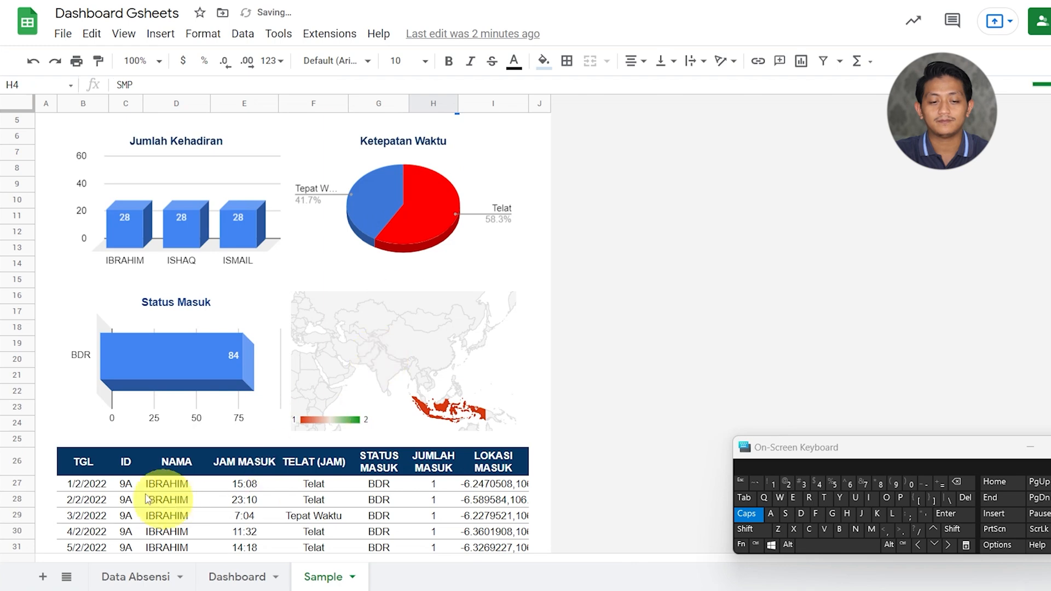
{"action": "left_click", "coordinate": [79, 474]}
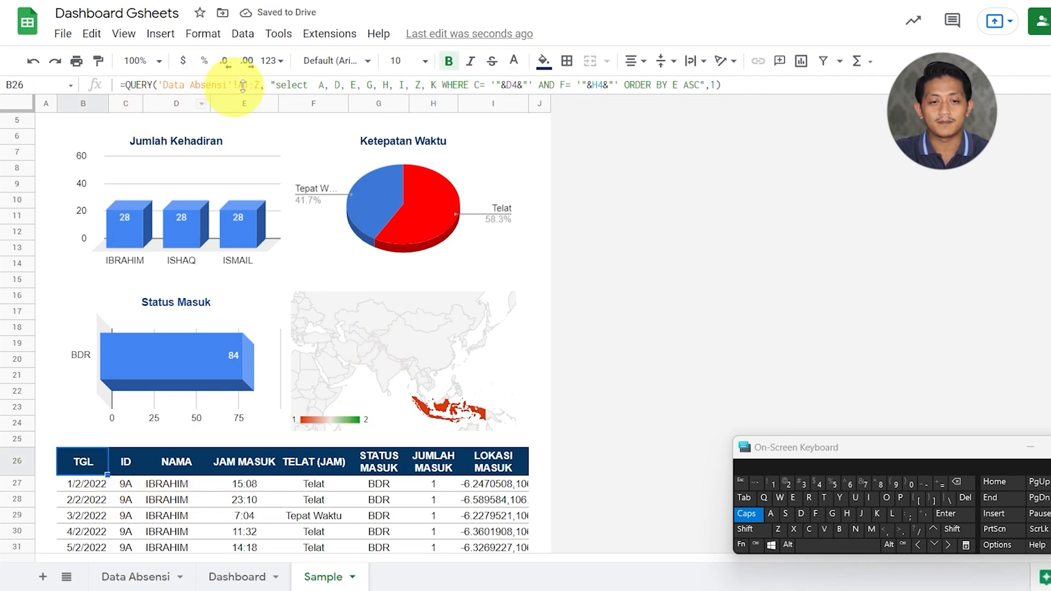
{"action": "left_click_drag", "start_coordinate": [317, 86], "coordinate": [438, 92]}
{"action": "key", "text": "ctrl+c"}
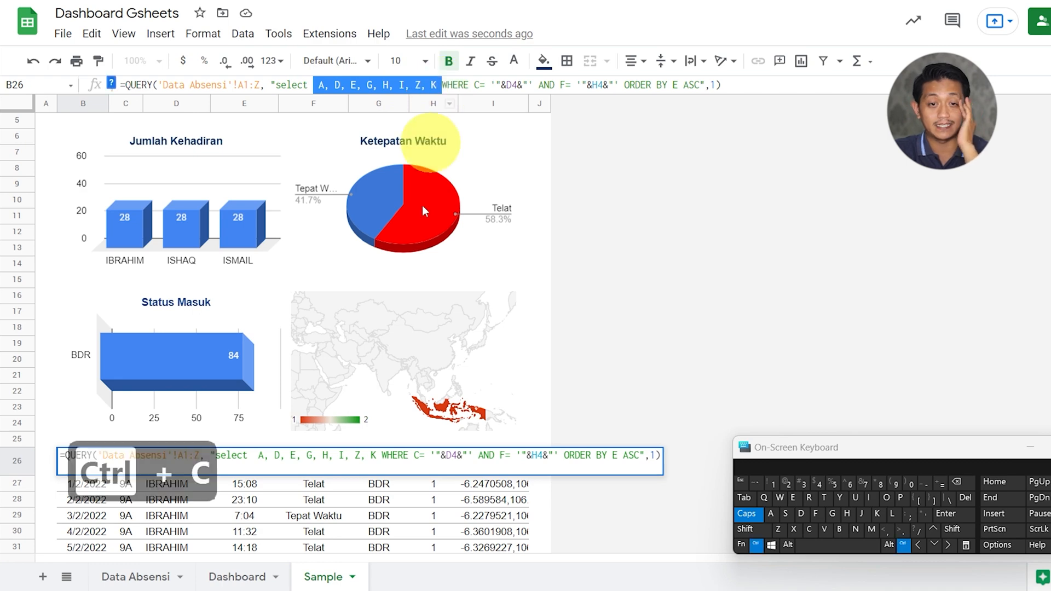
{"action": "left_click", "coordinate": [250, 575]}
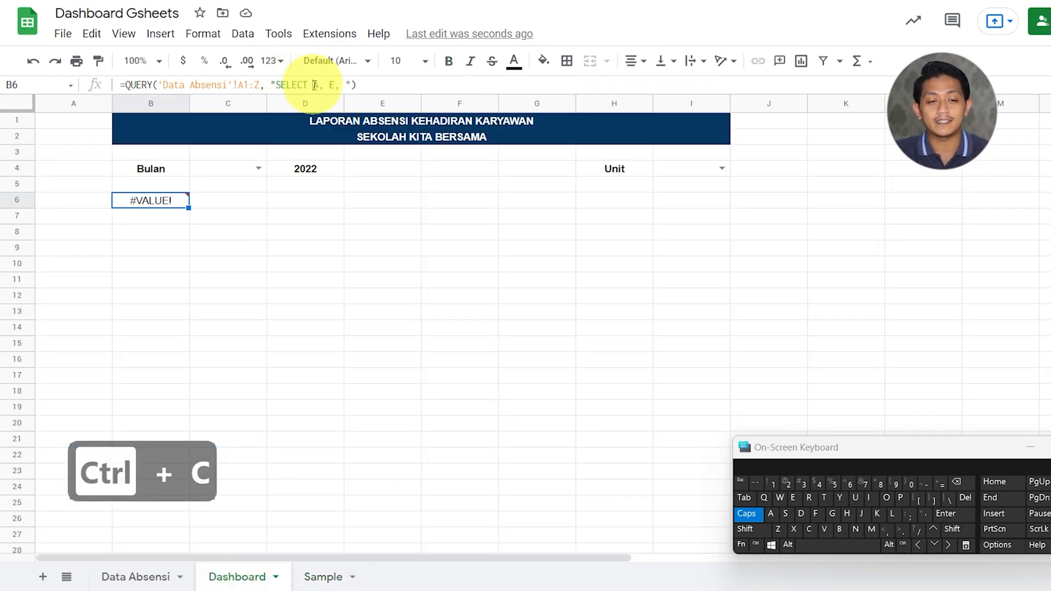
{"action": "left_click_drag", "start_coordinate": [316, 85], "coordinate": [340, 86]}
{"action": "key", "text": "ctrl+v"}
Extend the query string in B6 after the column list with WHERE C = '"& to begin the month condition
{"action": "type", "text": "WHE"}
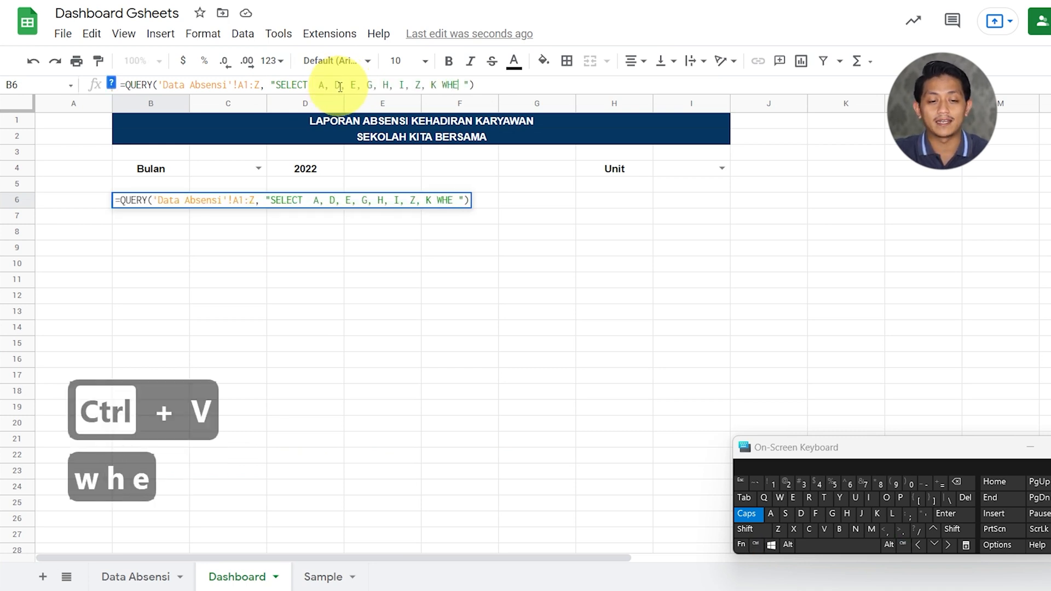
{"action": "type", "text": "RE C ="}
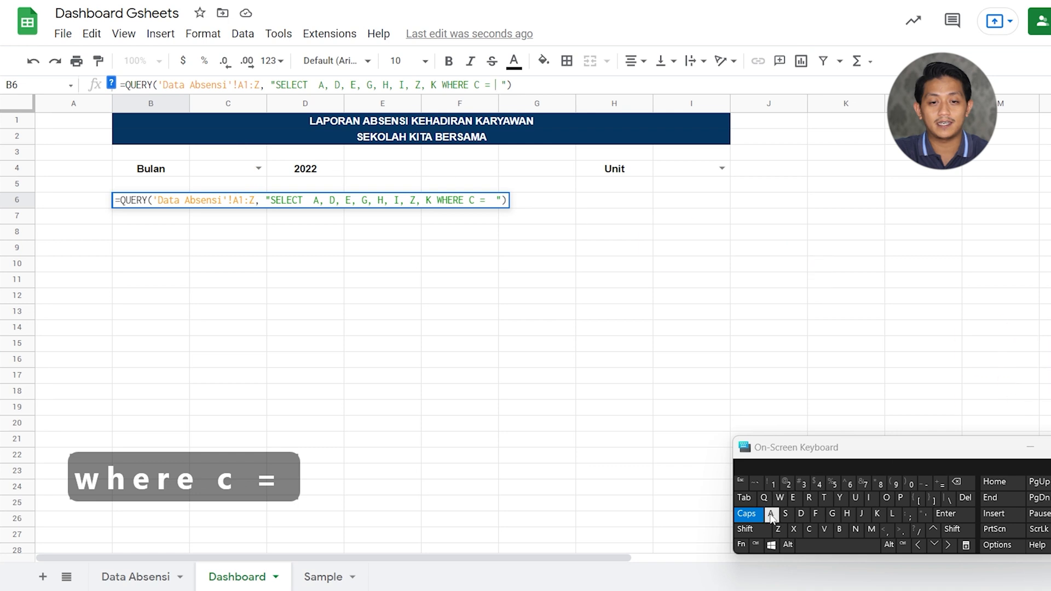
{"action": "left_click", "coordinate": [763, 530]}
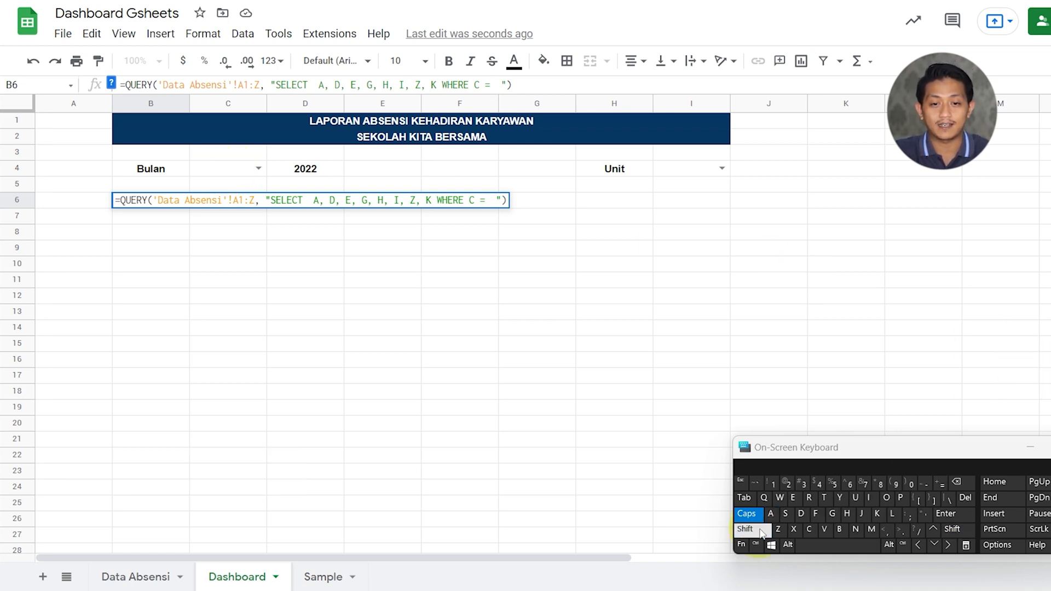
{"action": "type", "text": "'"}
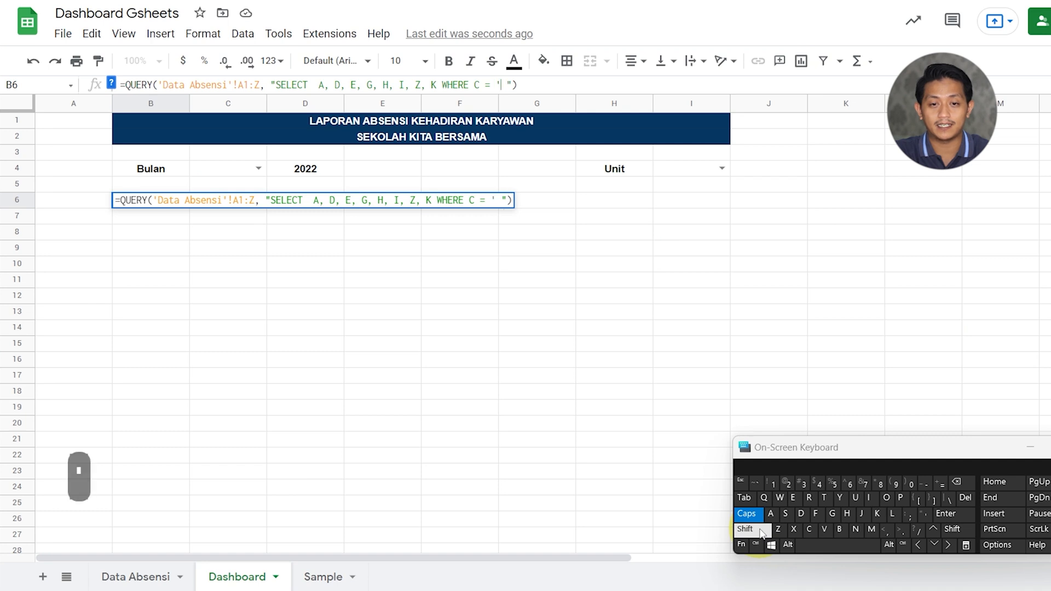
{"action": "left_click", "coordinate": [761, 531]}
{"action": "type", "text": "\""}
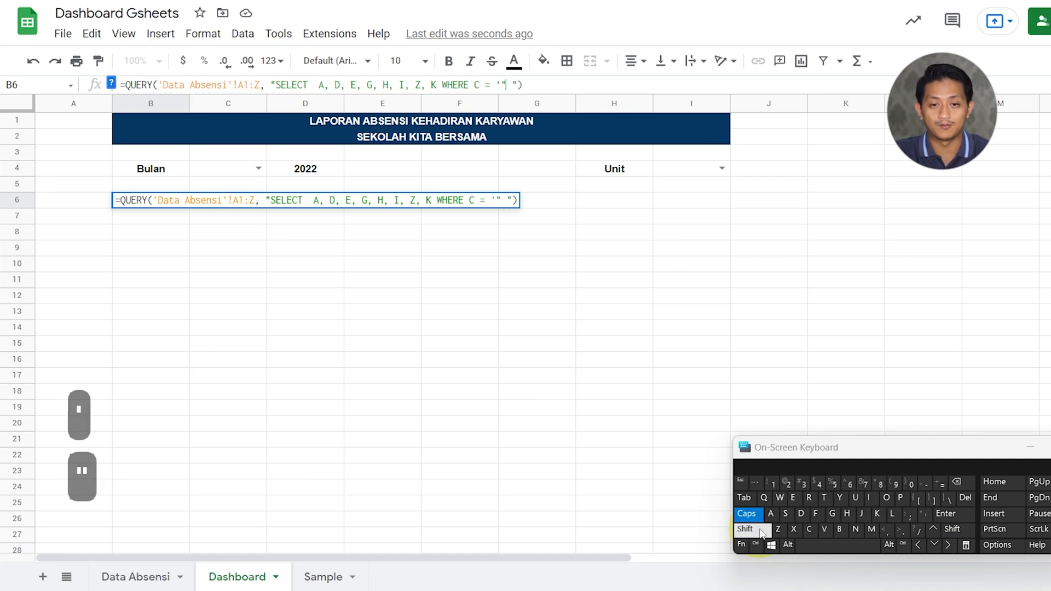
{"action": "left_click", "coordinate": [761, 531]}
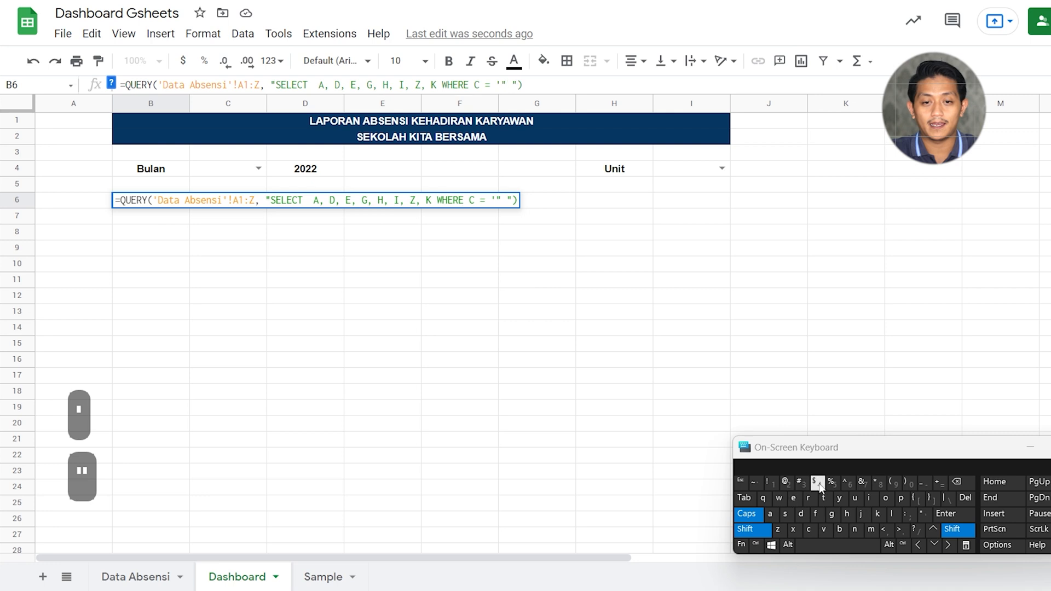
{"action": "left_click", "coordinate": [863, 484]}
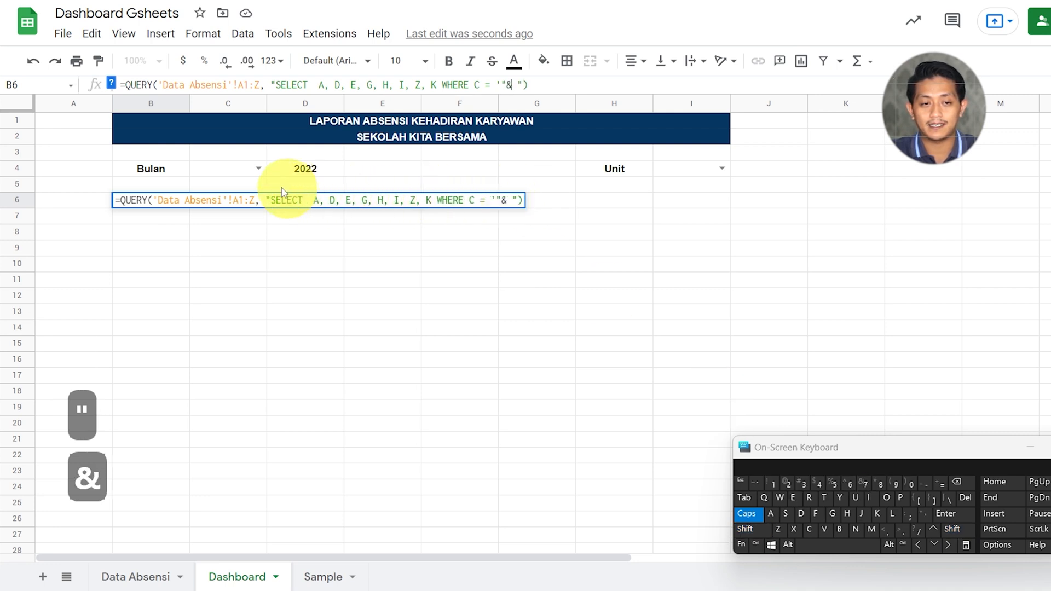
Reference the month dropdown cell C4 in the WHERE condition and close the reference with &"'
{"action": "left_click", "coordinate": [249, 172]}
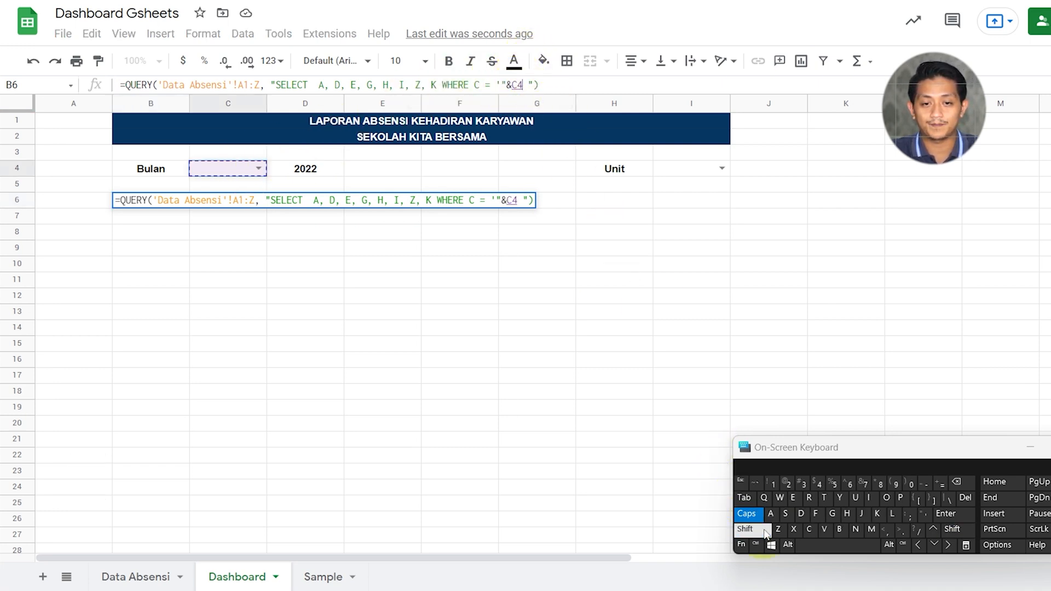
{"action": "type", "text": "7"}
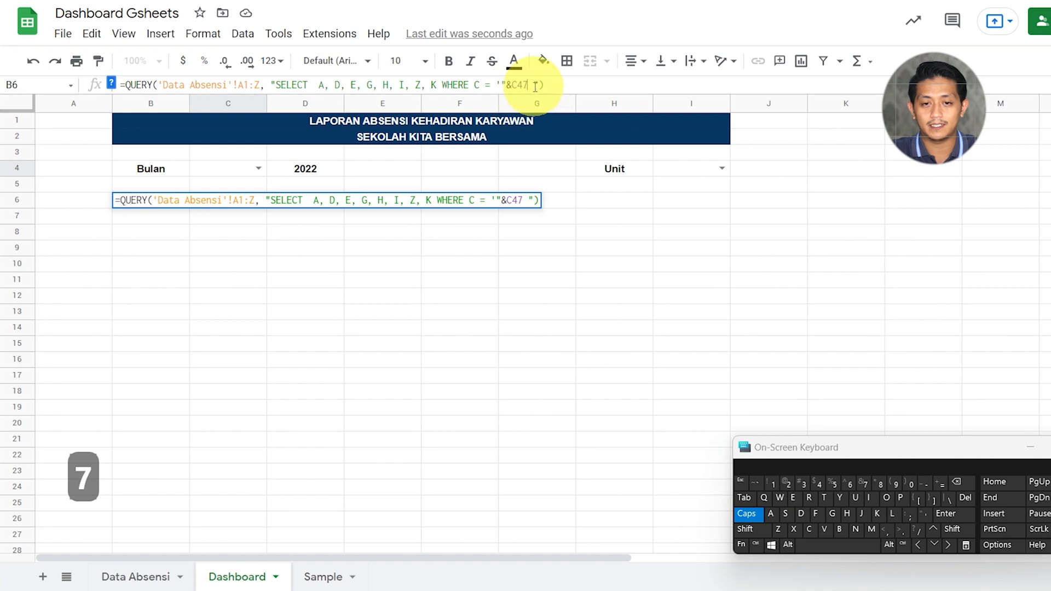
{"action": "key", "text": "BackSpace"}
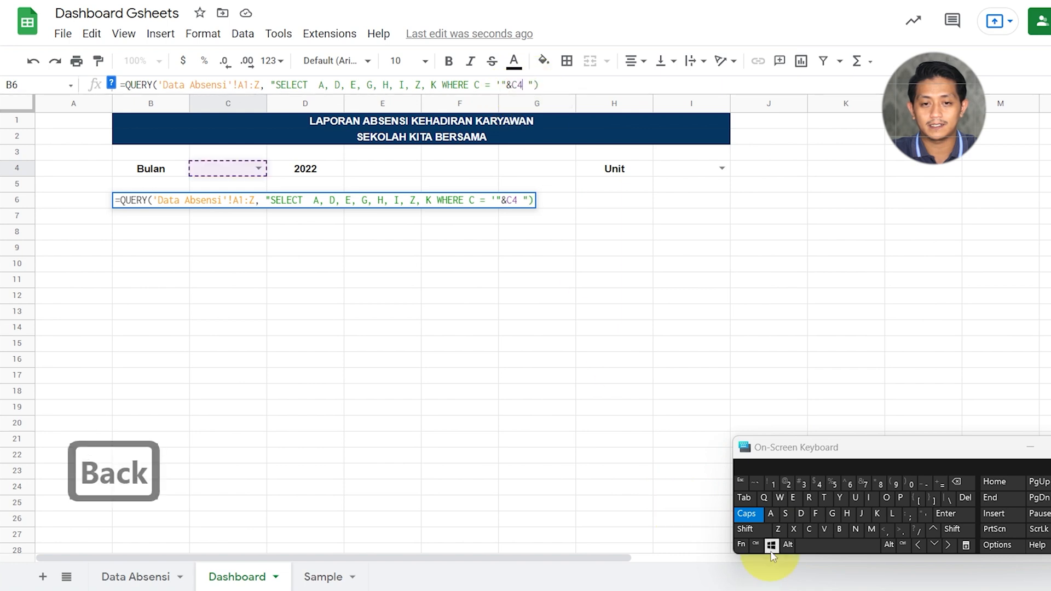
{"action": "left_click", "coordinate": [759, 533]}
{"action": "type", "text": "&"}
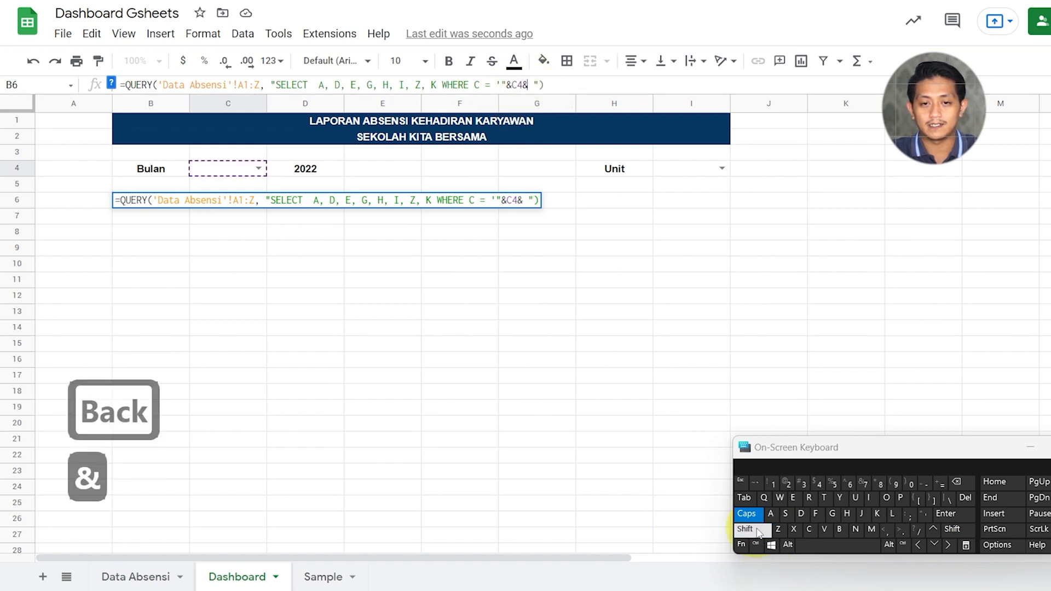
{"action": "left_click", "coordinate": [760, 534]}
{"action": "type", "text": "\""}
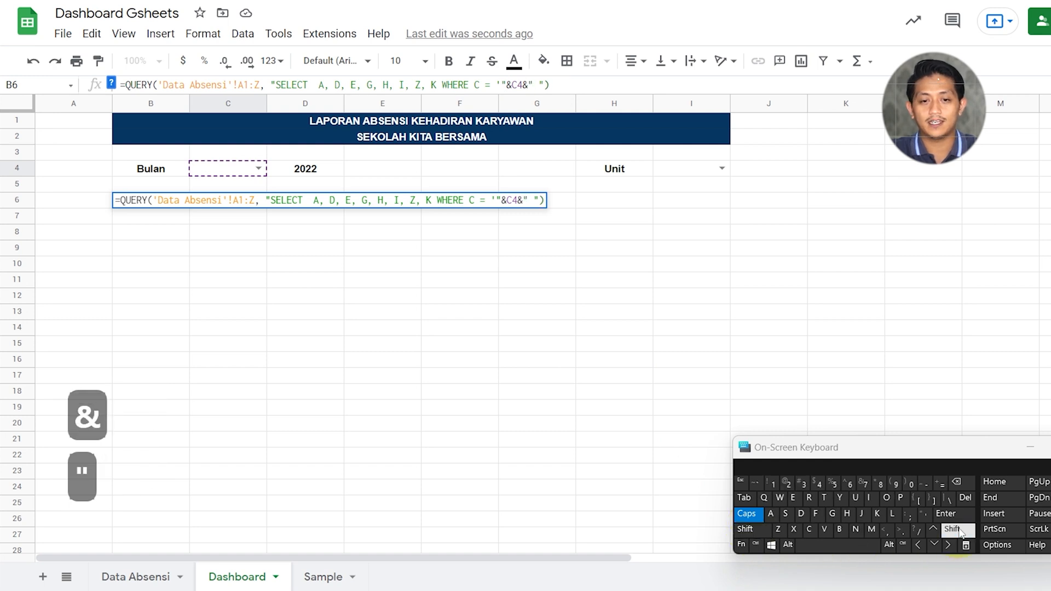
{"action": "type", "text": "'"}
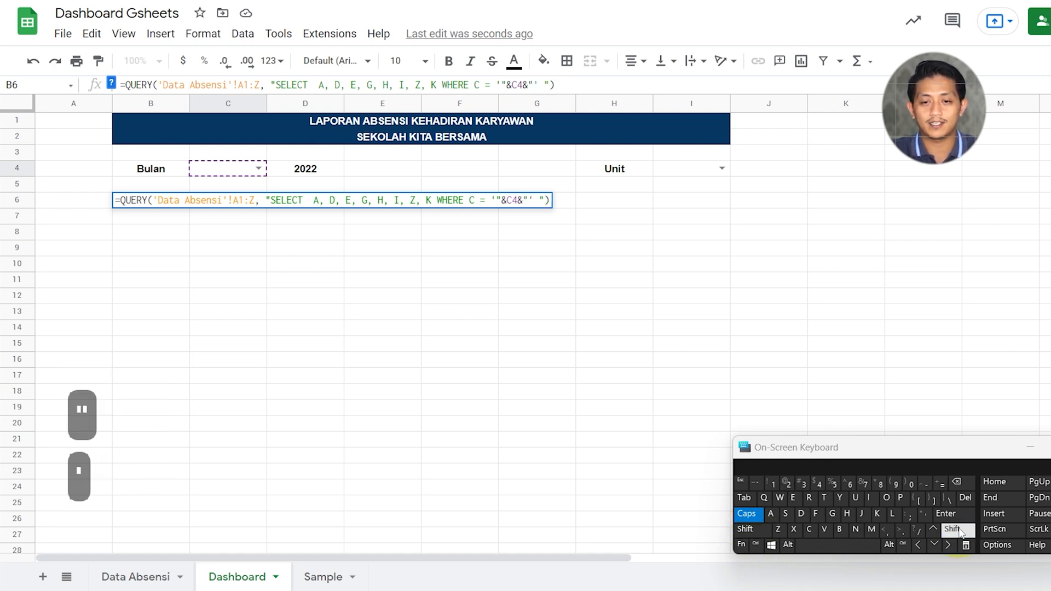
Extend the WHERE clause in B6 with AND F = to begin the unit condition, checking the unit column on the Data Absensi sheet
{"action": "type", "text": " AND"}
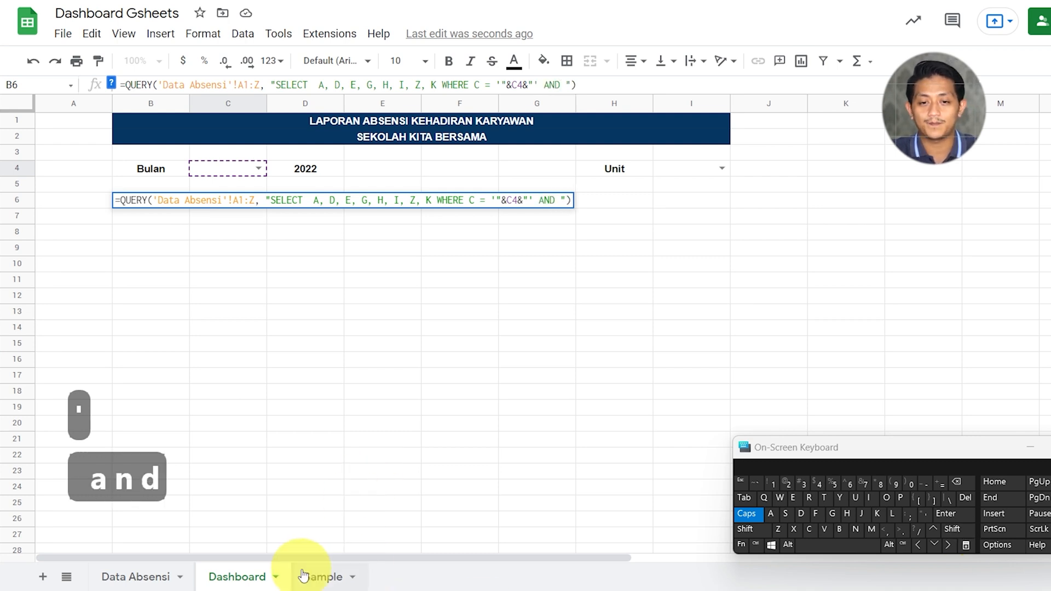
{"action": "left_click", "coordinate": [155, 581]}
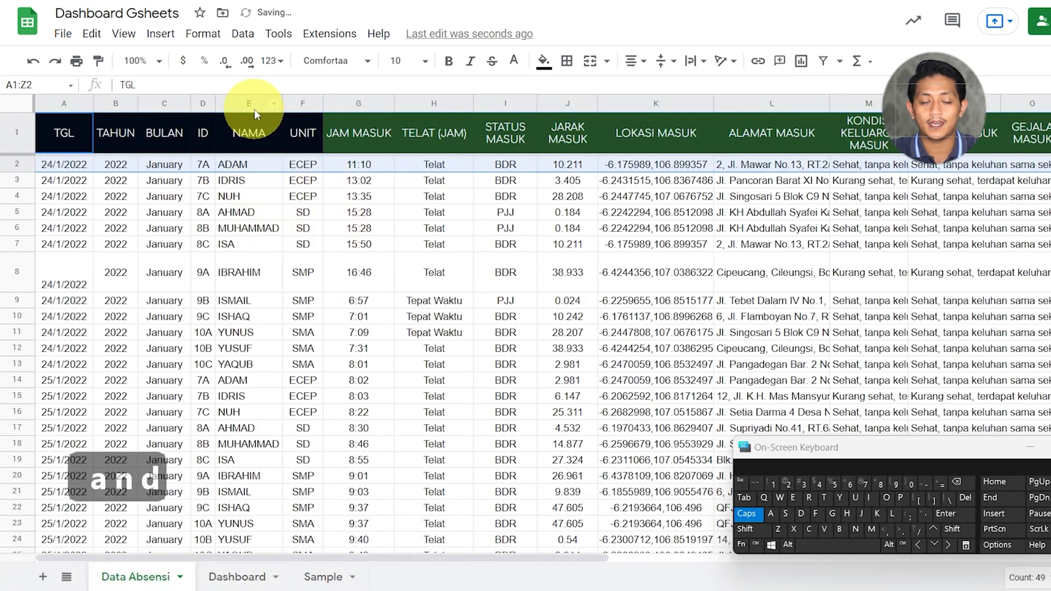
{"action": "left_click", "coordinate": [251, 578]}
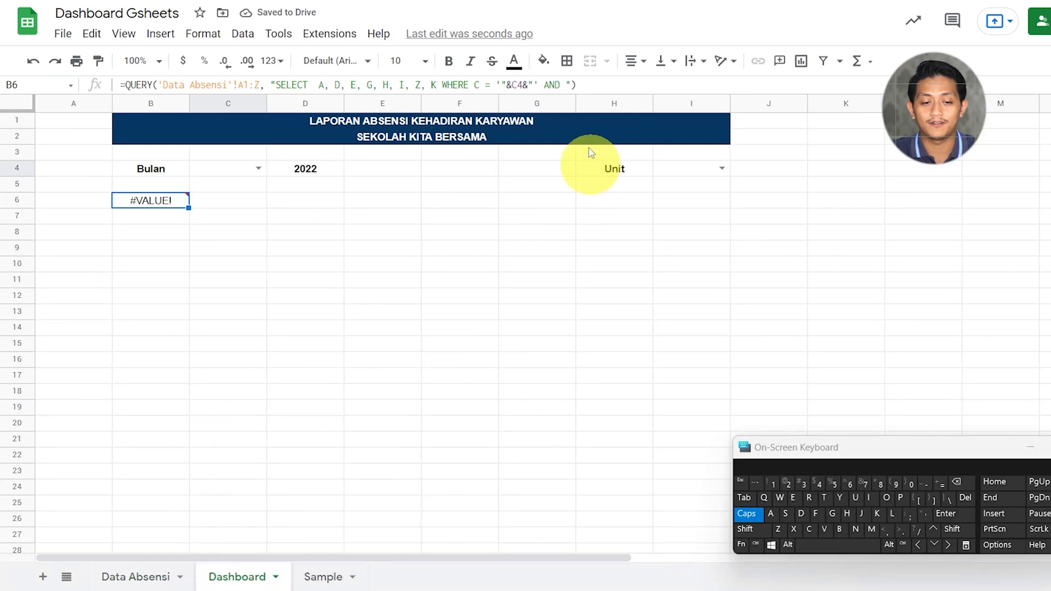
{"action": "left_click", "coordinate": [561, 84]}
{"action": "type", "text": "E"}
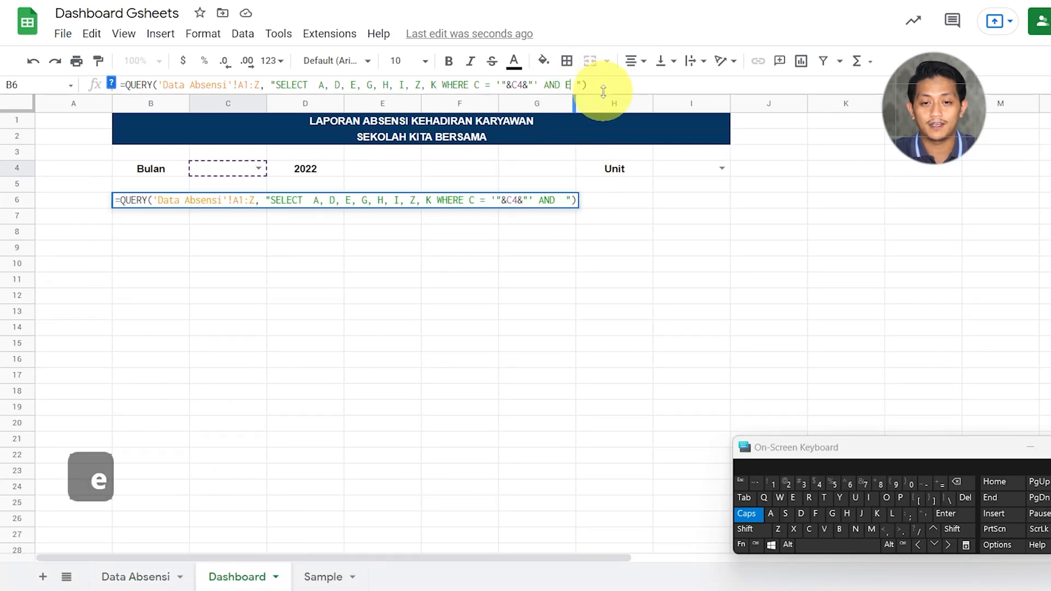
{"action": "type", "text": "="}
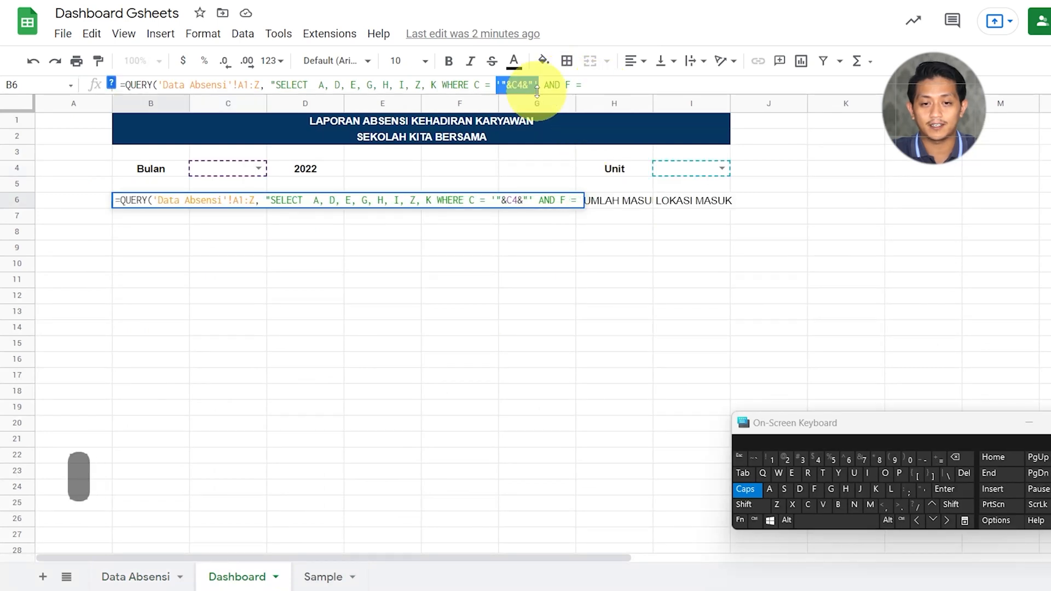
Reuse the quoted '"&C4&"' reference after F = and point it at the unit dropdown cell I4 instead
{"action": "key", "text": "ctrl+c"}
{"action": "left_click", "coordinate": [585, 85]}
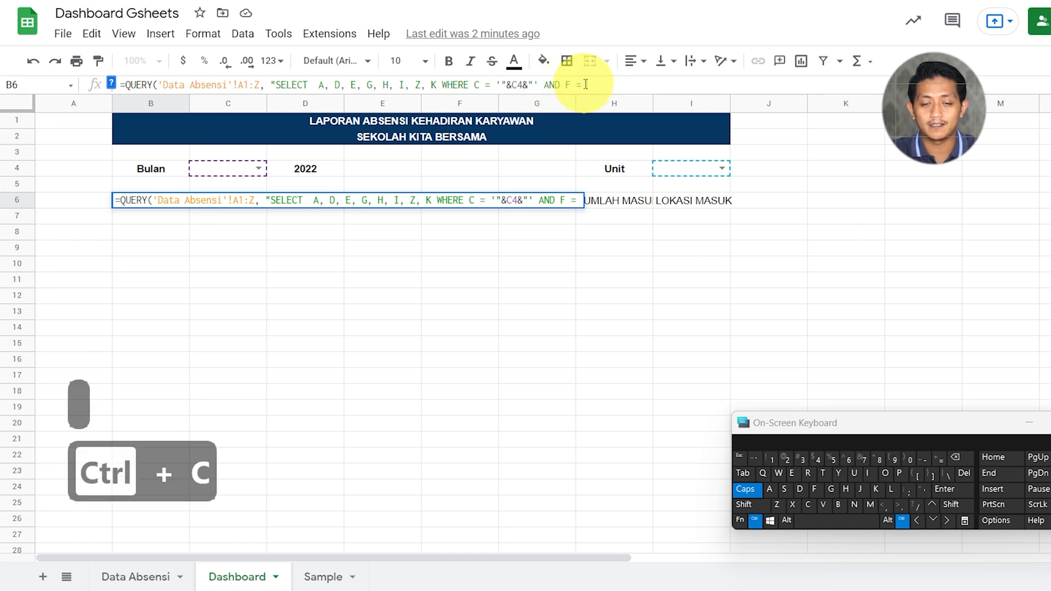
{"action": "key", "text": "ctrl+v"}
{"action": "left_click_drag", "start_coordinate": [612, 85], "coordinate": [606, 85]}
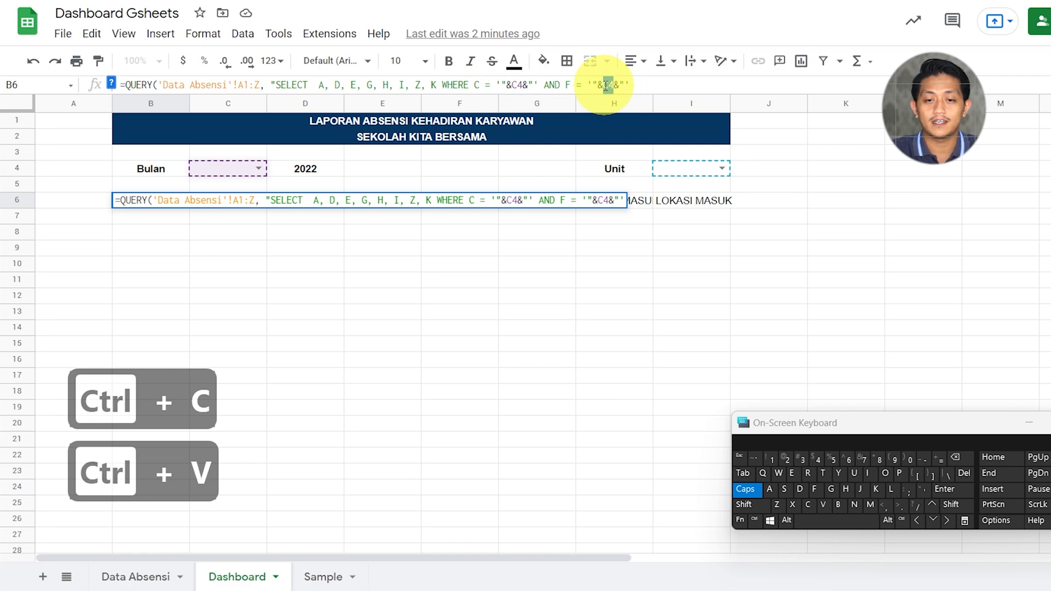
{"action": "key", "text": "BackSpace"}
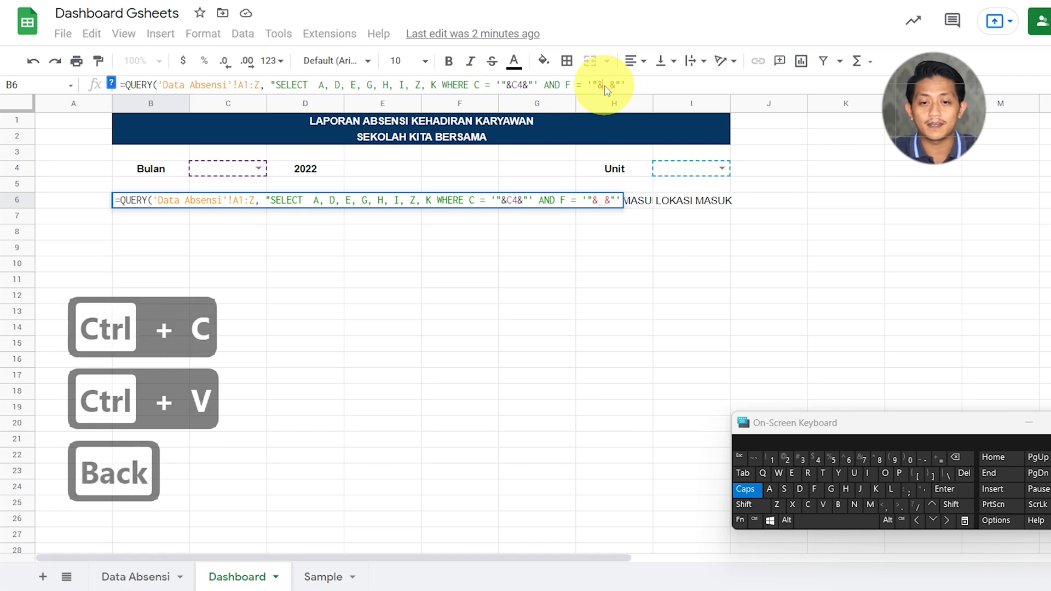
{"action": "left_click", "coordinate": [678, 172]}
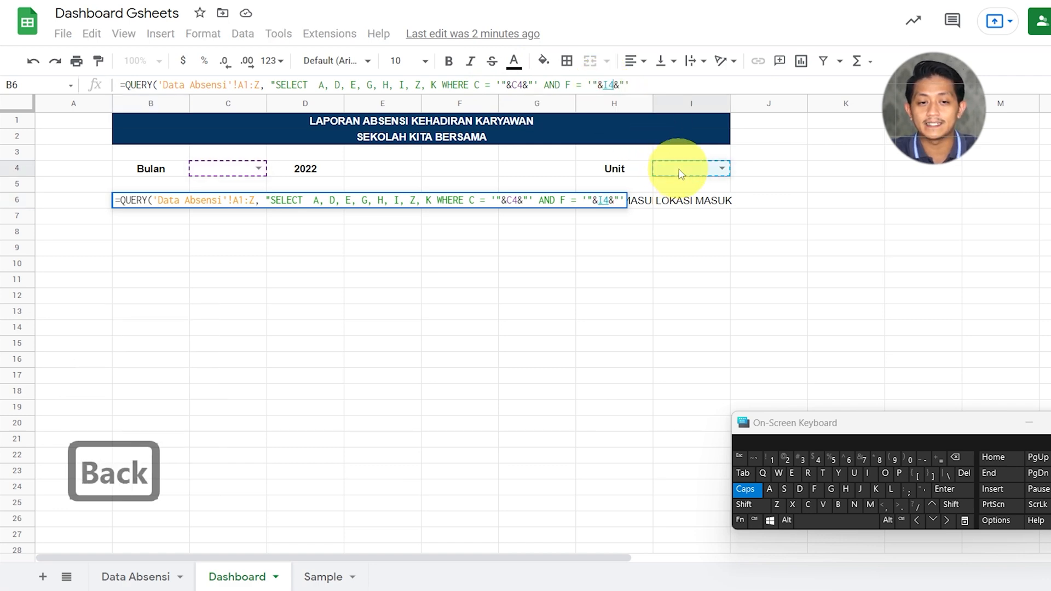
{"action": "left_click", "coordinate": [651, 87]}
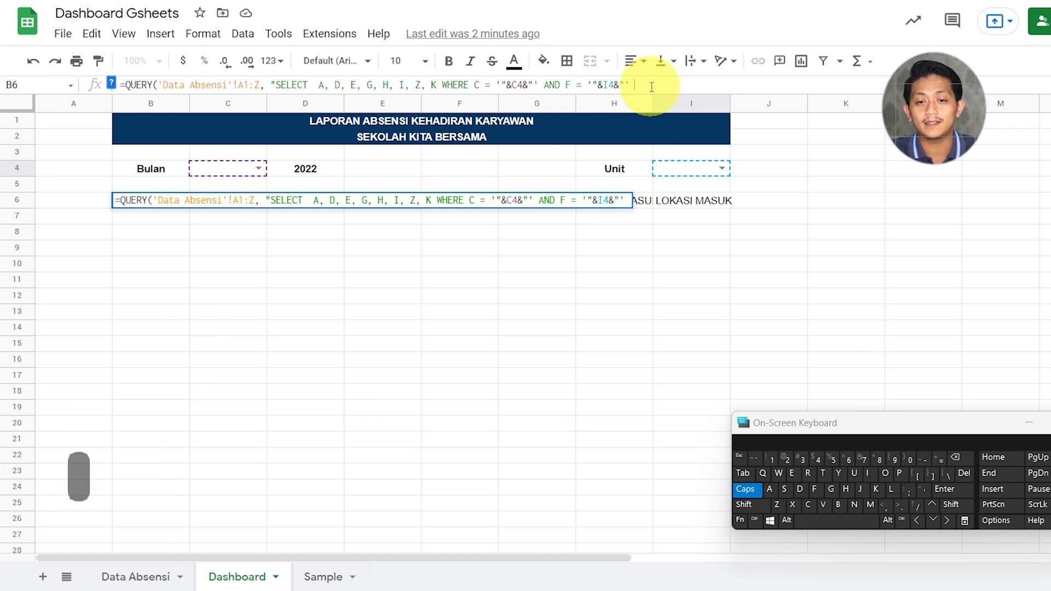
Check the columns on the Data Absensi sheet and add ORDER BY E ASC to the end of the query string in B6
{"action": "key", "text": "Caps_Lock"}
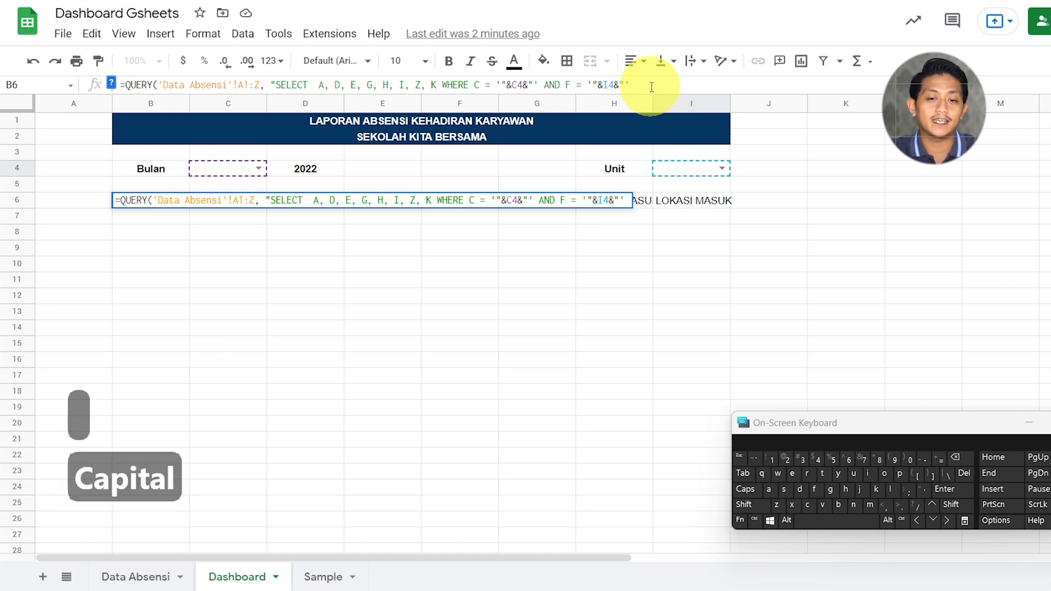
{"action": "key", "text": "Caps_Lock"}
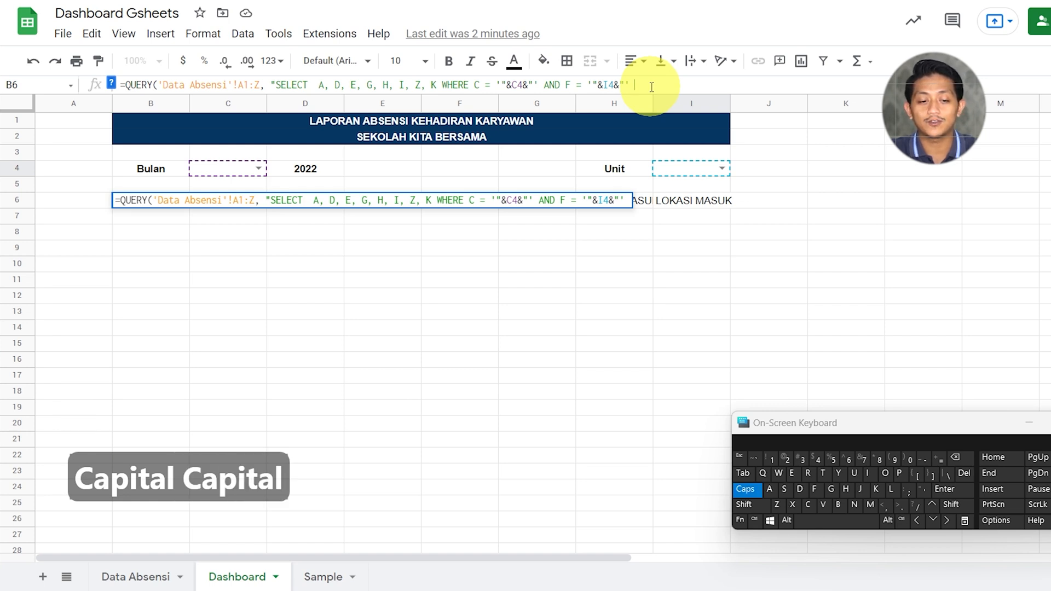
{"action": "left_click", "coordinate": [122, 581]}
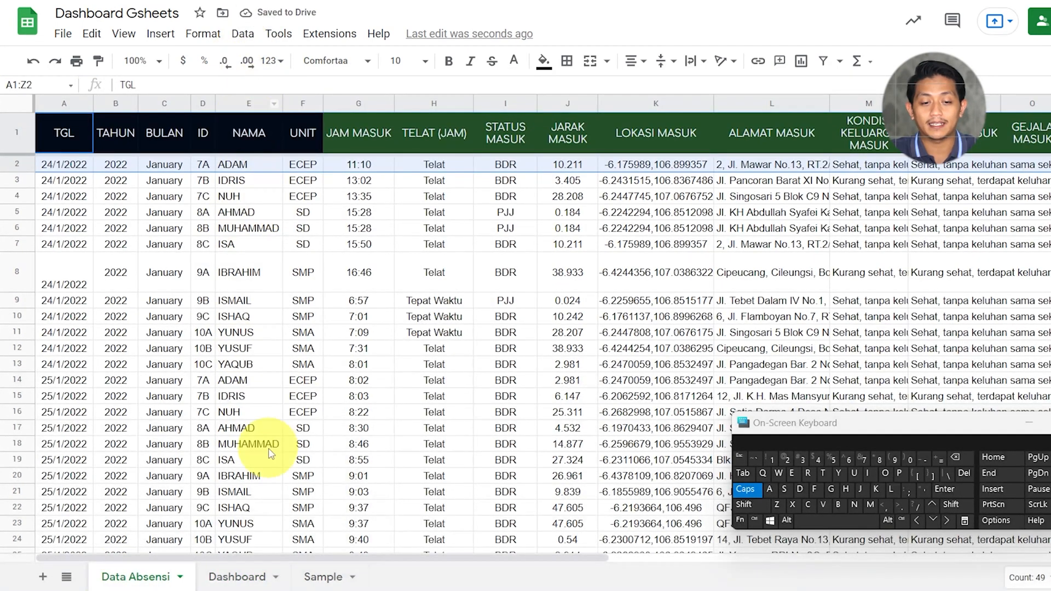
{"action": "left_click", "coordinate": [255, 582]}
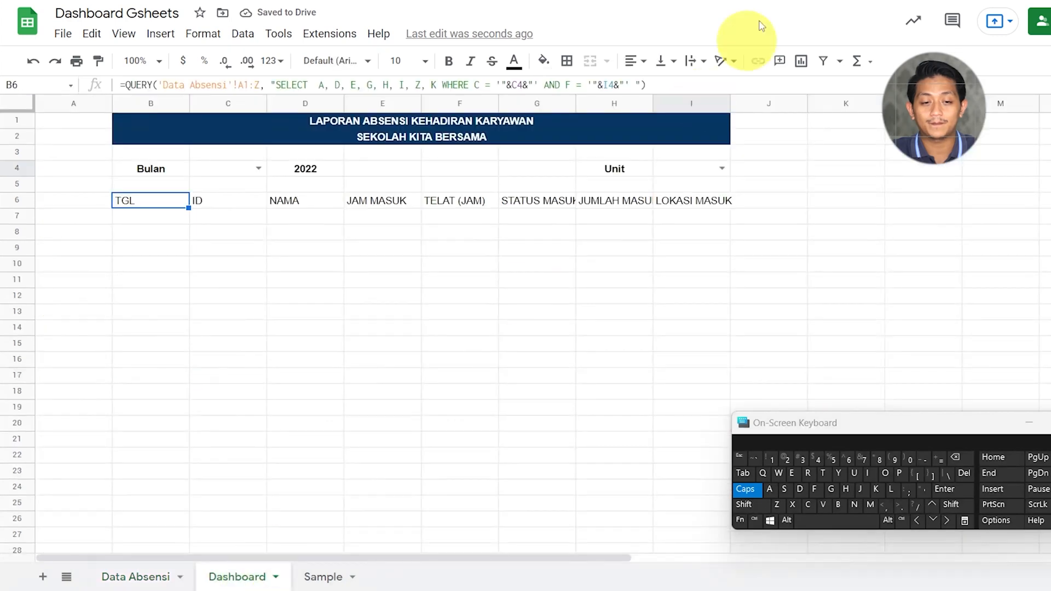
{"action": "left_click", "coordinate": [641, 85]}
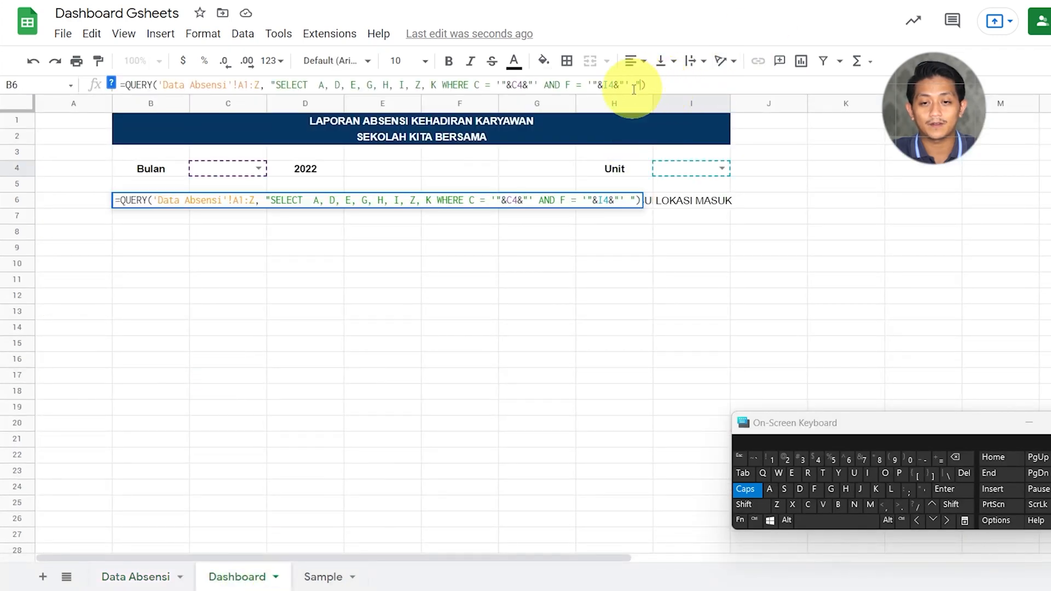
{"action": "type", "text": "ORDER BY E"}
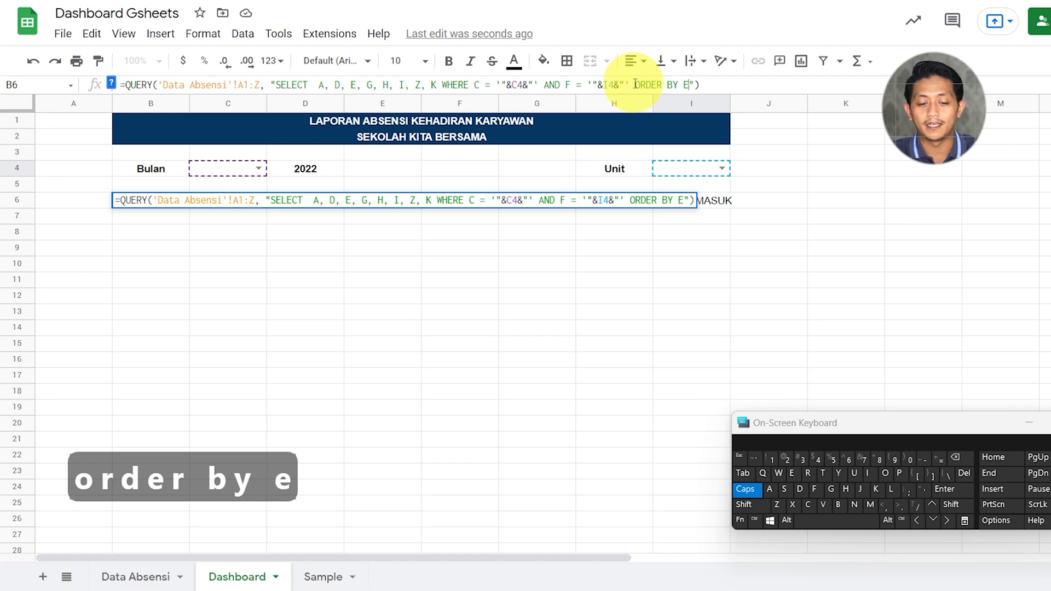
{"action": "type", "text": " ASC"}
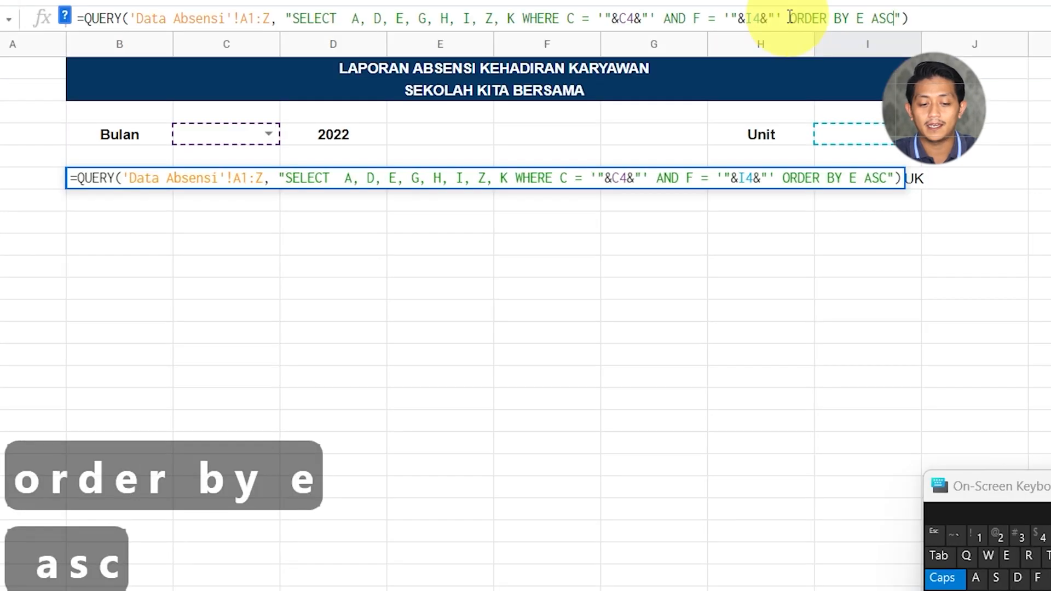
{"action": "type", "text": ","}
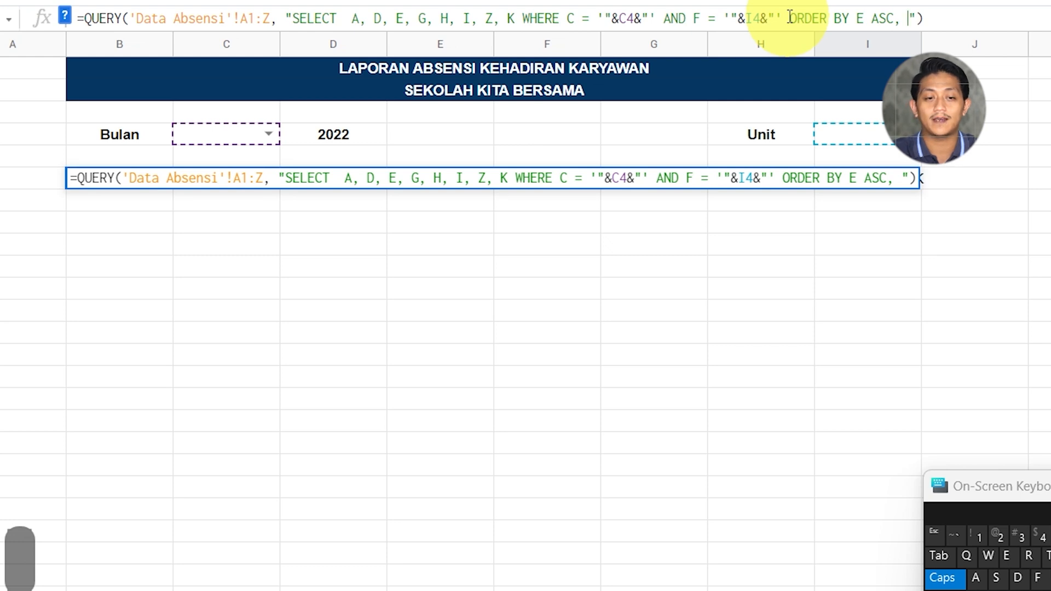
{"action": "key", "text": "BackSpace"}
{"action": "key", "text": "BackSpace"}
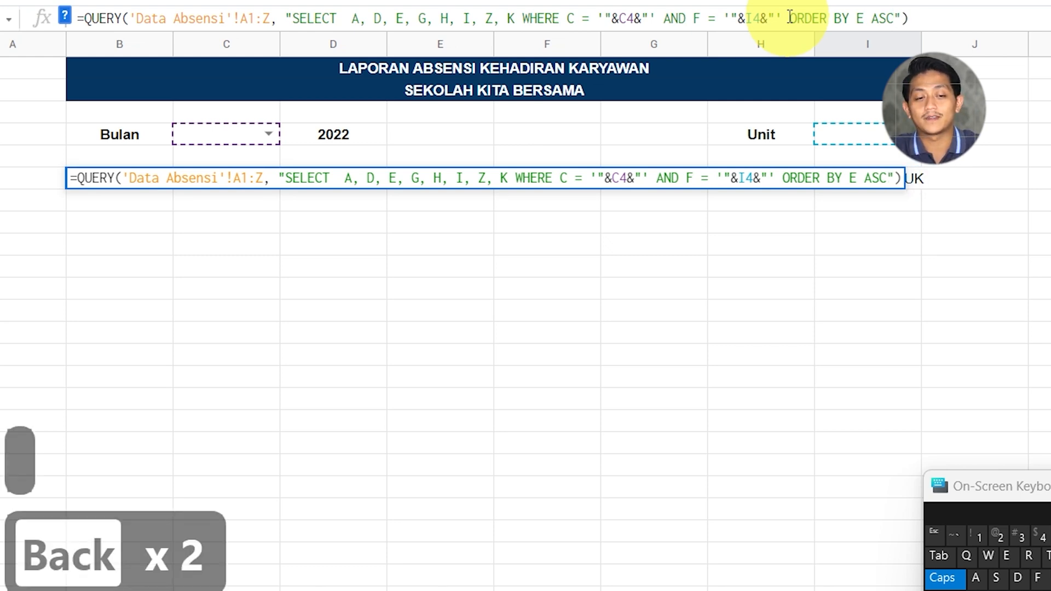
Add 1 as the headers argument of the QUERY after the query string and commit the formula in B6
{"action": "key", "text": "Right"}
{"action": "type", "text": ", 1"}
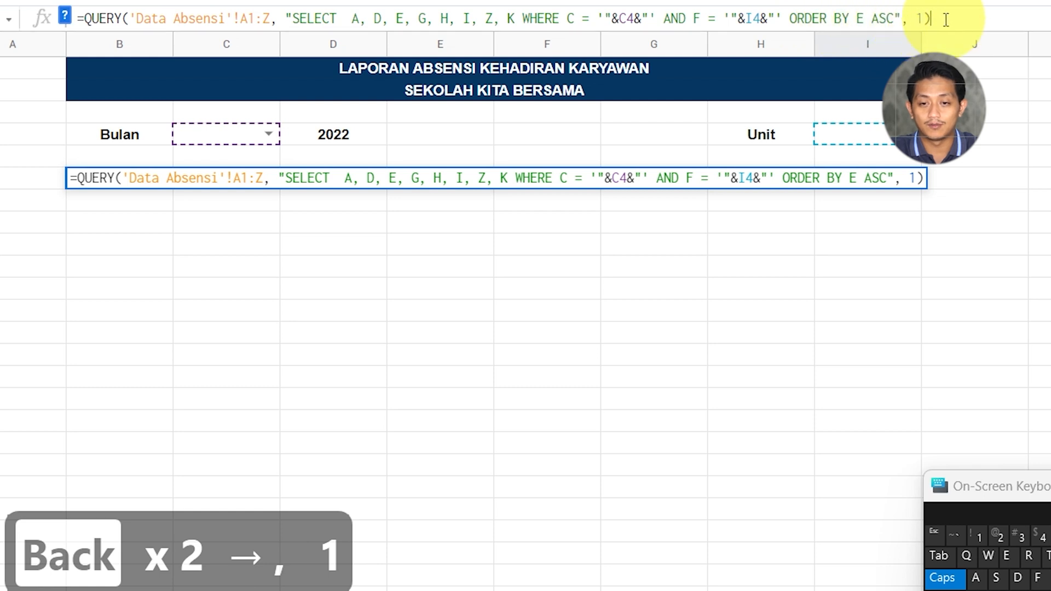
{"action": "double_click", "coordinate": [925, 21]}
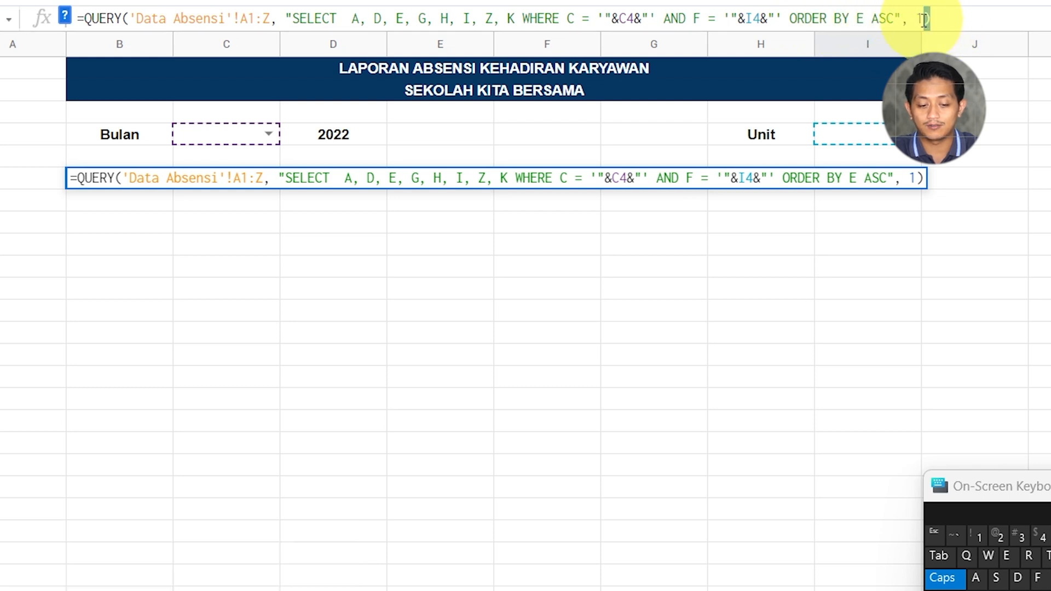
{"action": "left_click", "coordinate": [895, 18]}
{"action": "left_click_drag", "start_coordinate": [896, 18], "coordinate": [288, 16]}
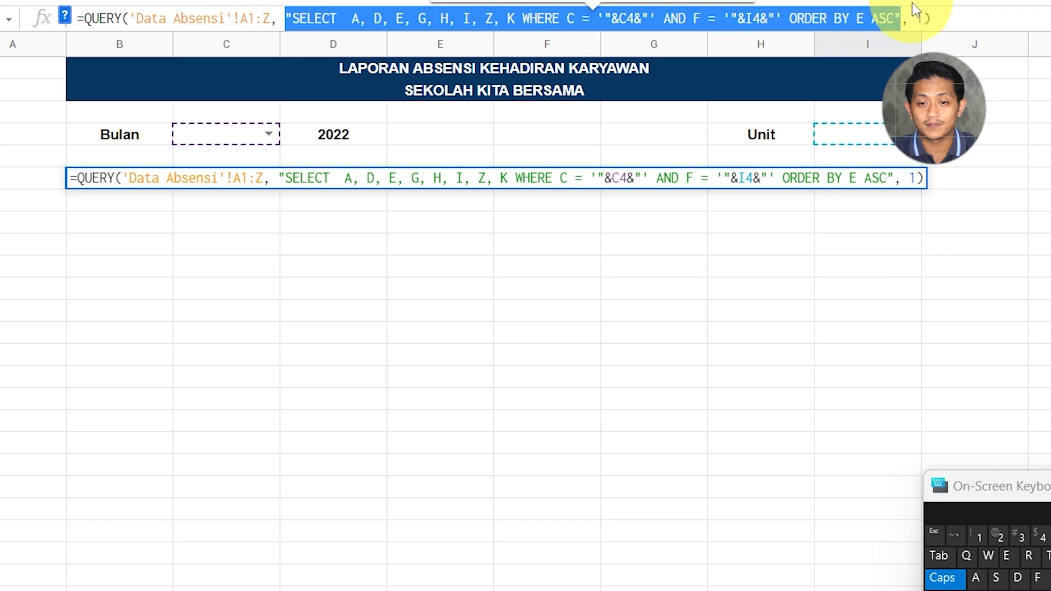
{"action": "key", "text": "Return"}
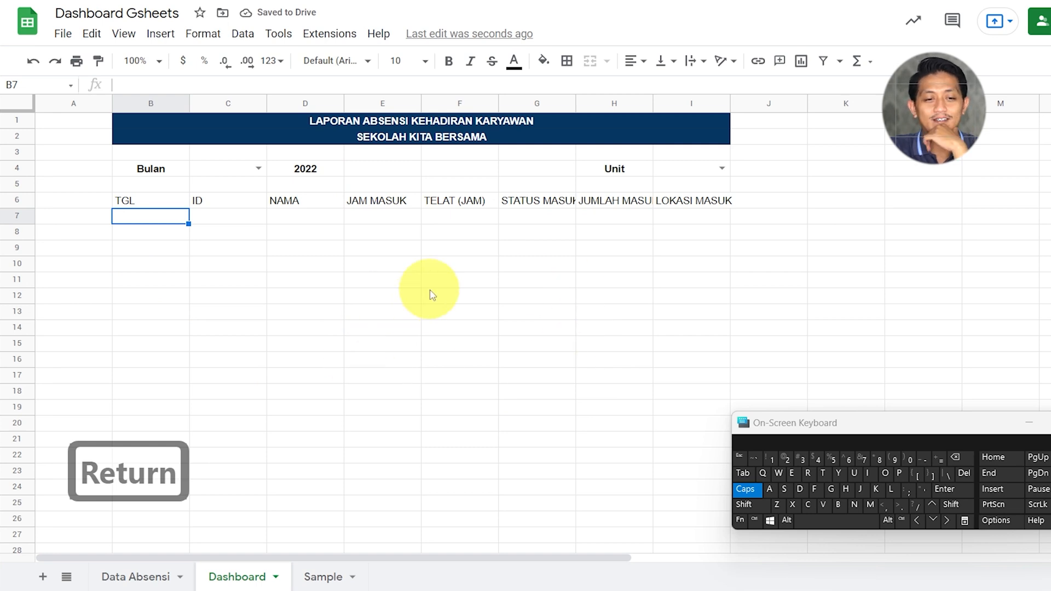
Filter the report by choosing January as the month in C4 and SD as the unit in I4
{"action": "left_click", "coordinate": [260, 169]}
{"action": "left_click", "coordinate": [247, 185]}
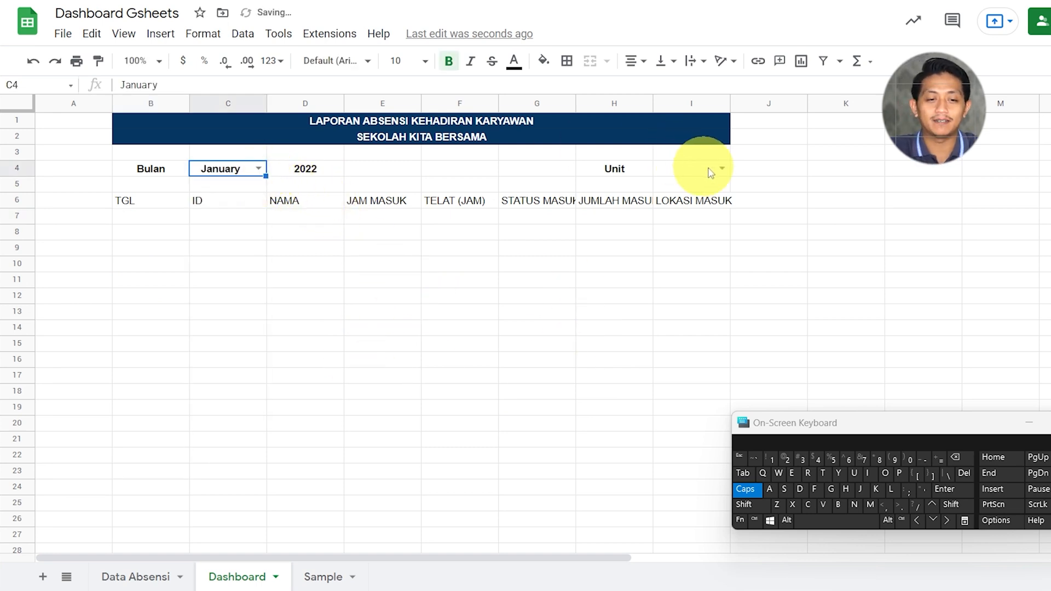
{"action": "left_click", "coordinate": [722, 169]}
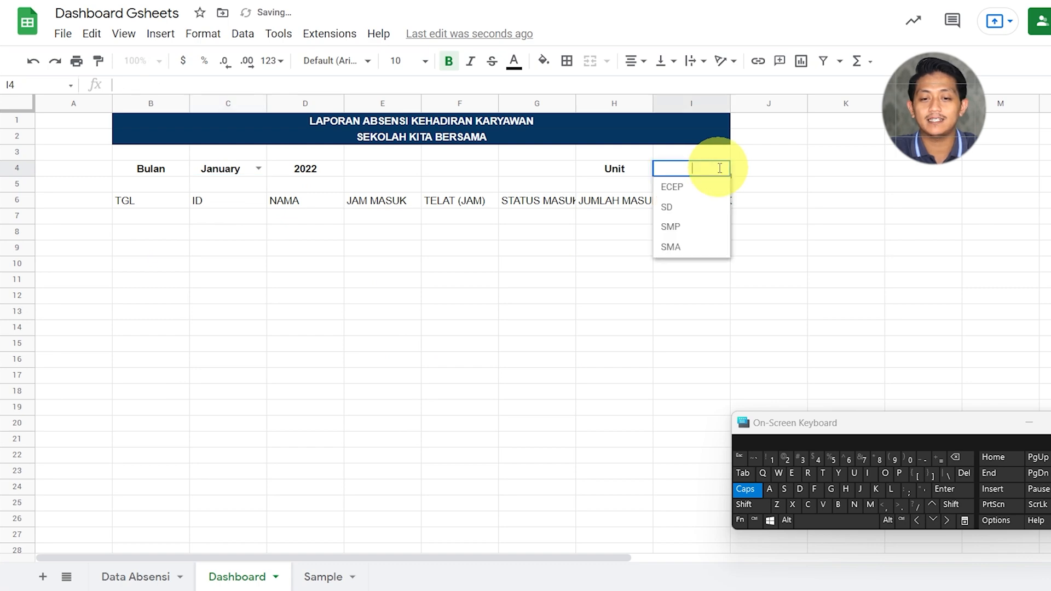
{"action": "left_click", "coordinate": [705, 206]}
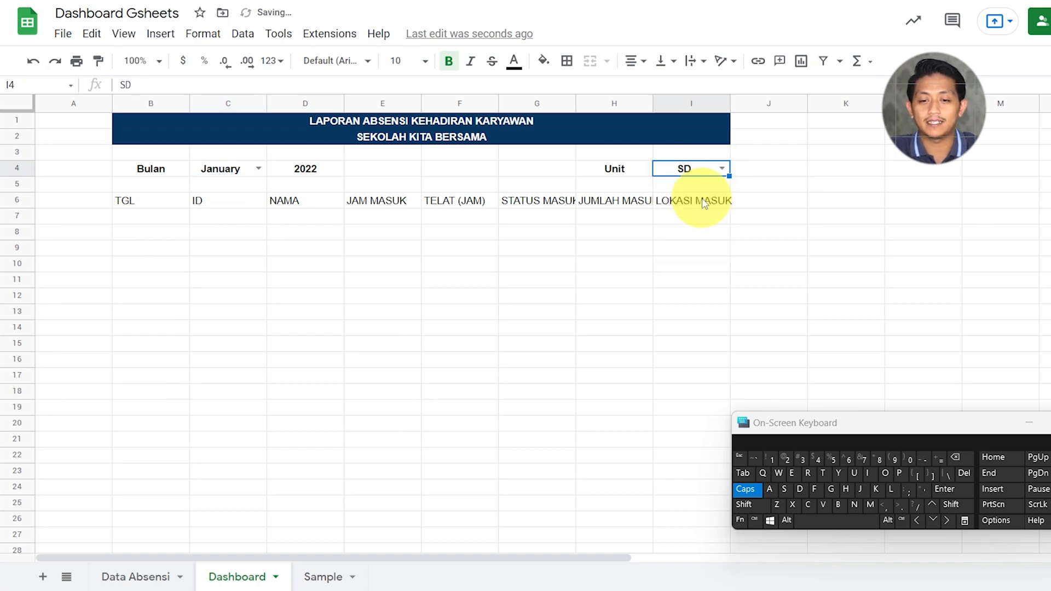
{"action": "left_click", "coordinate": [541, 240]}
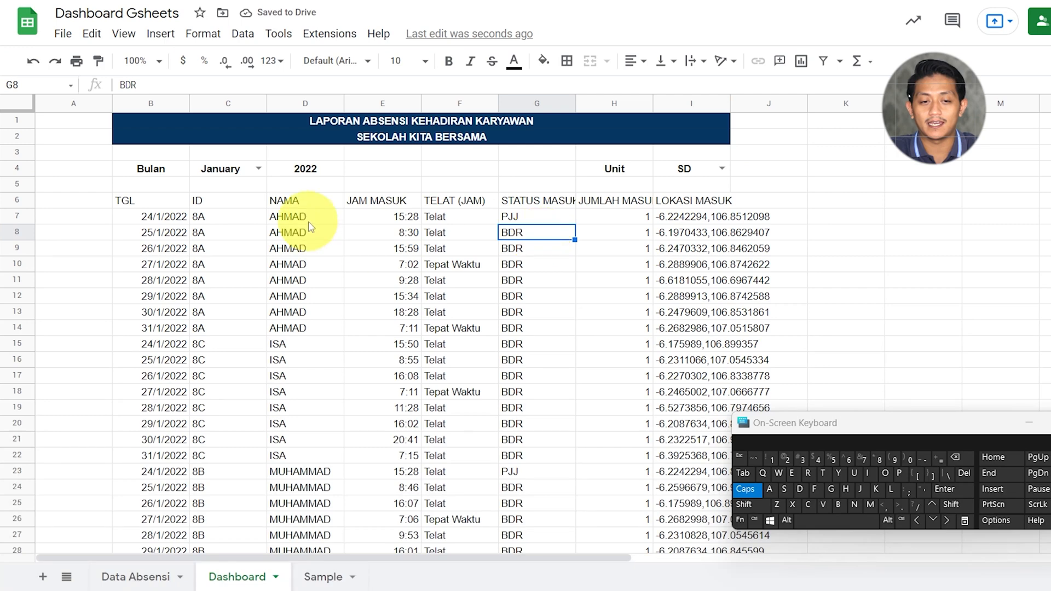
Center the table's header row B6:I6 horizontally
{"action": "left_click", "coordinate": [15, 200]}
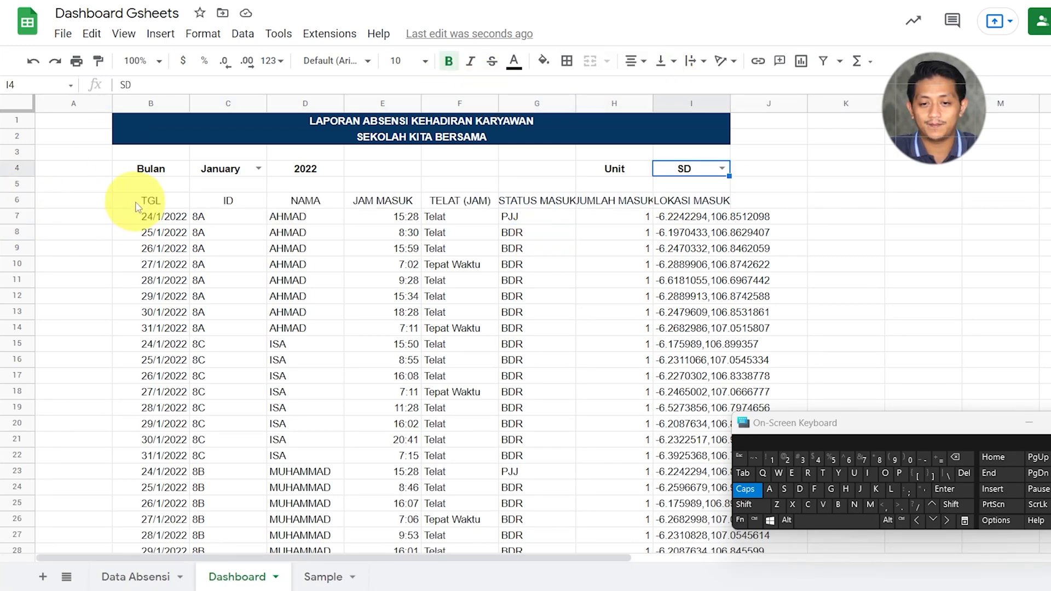
{"action": "left_click_drag", "start_coordinate": [137, 207], "coordinate": [674, 202]}
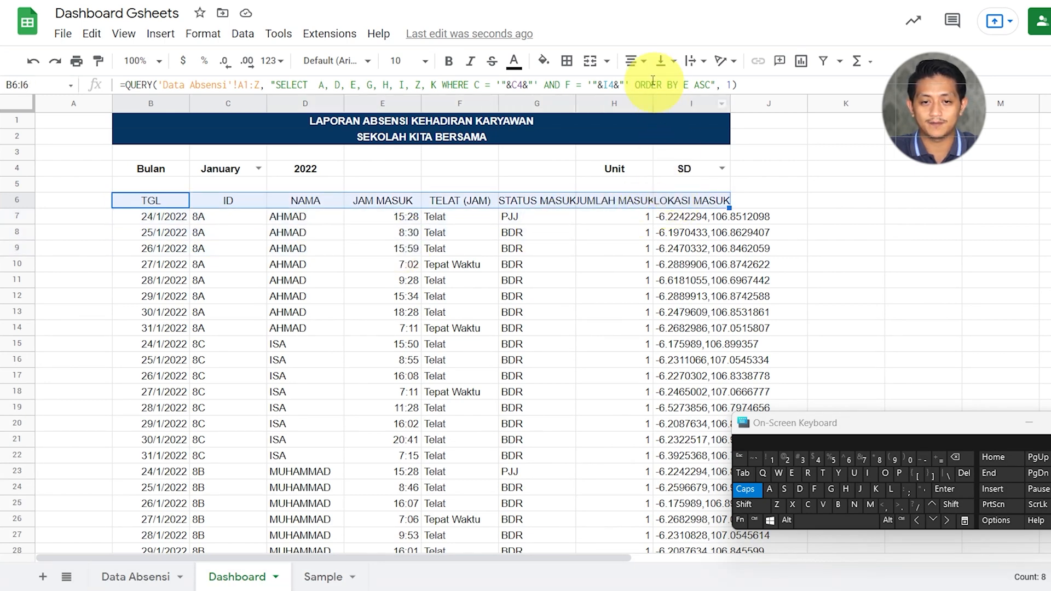
{"action": "left_click", "coordinate": [633, 61]}
{"action": "left_click", "coordinate": [652, 87]}
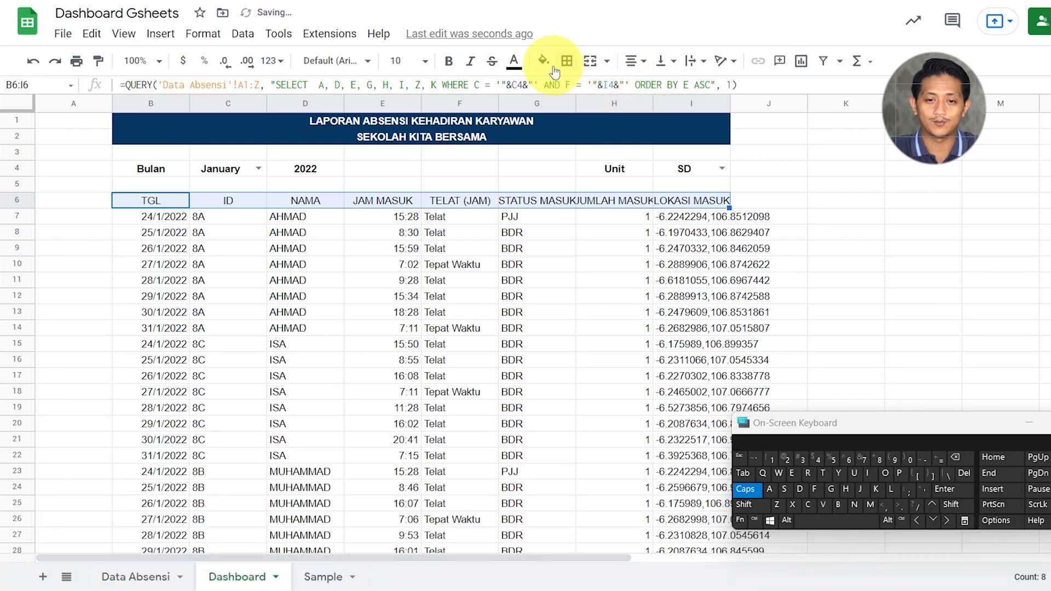
Give the header cells B6:I6 white text on a dark navy blue fill
{"action": "left_click", "coordinate": [515, 62]}
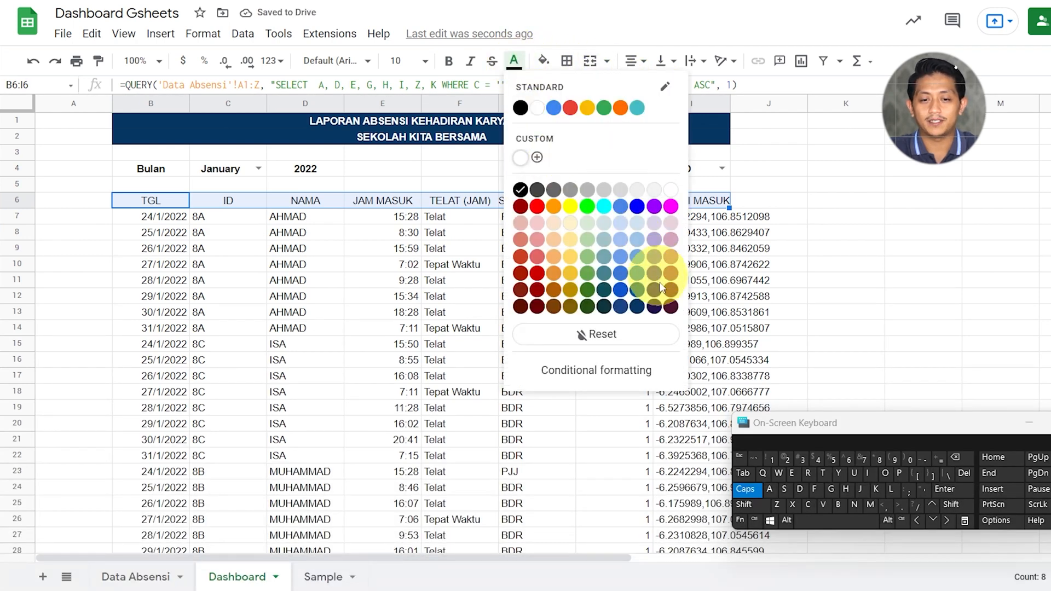
{"action": "left_click", "coordinate": [537, 109]}
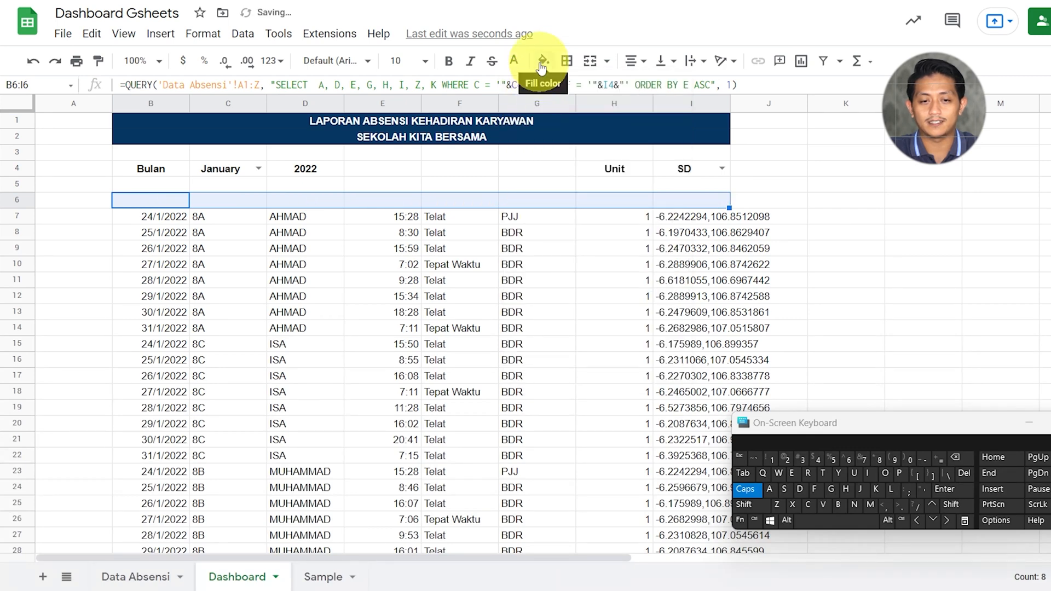
{"action": "left_click", "coordinate": [543, 60]}
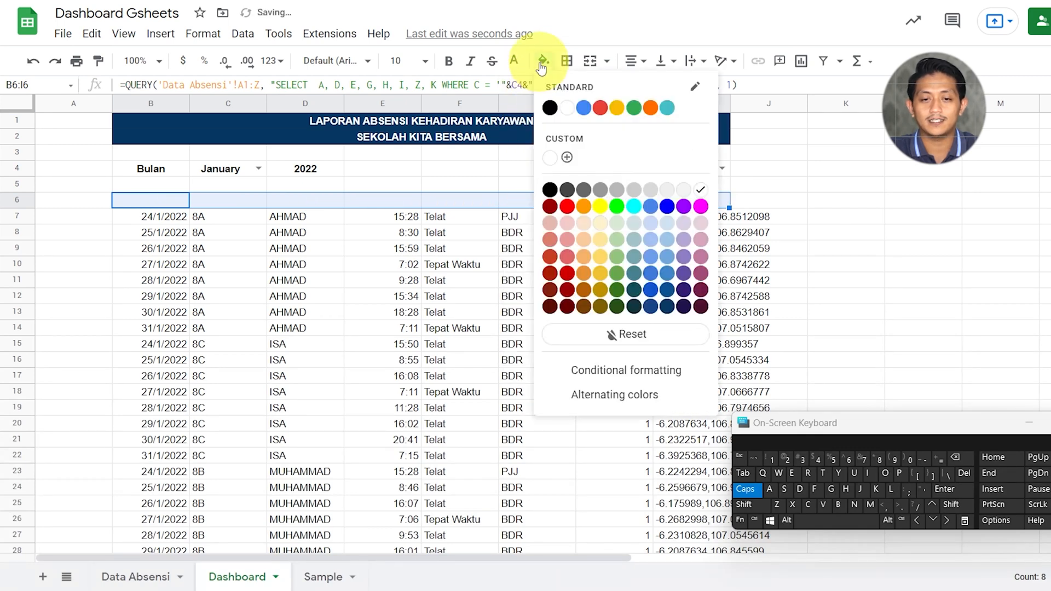
{"action": "left_click", "coordinate": [668, 308]}
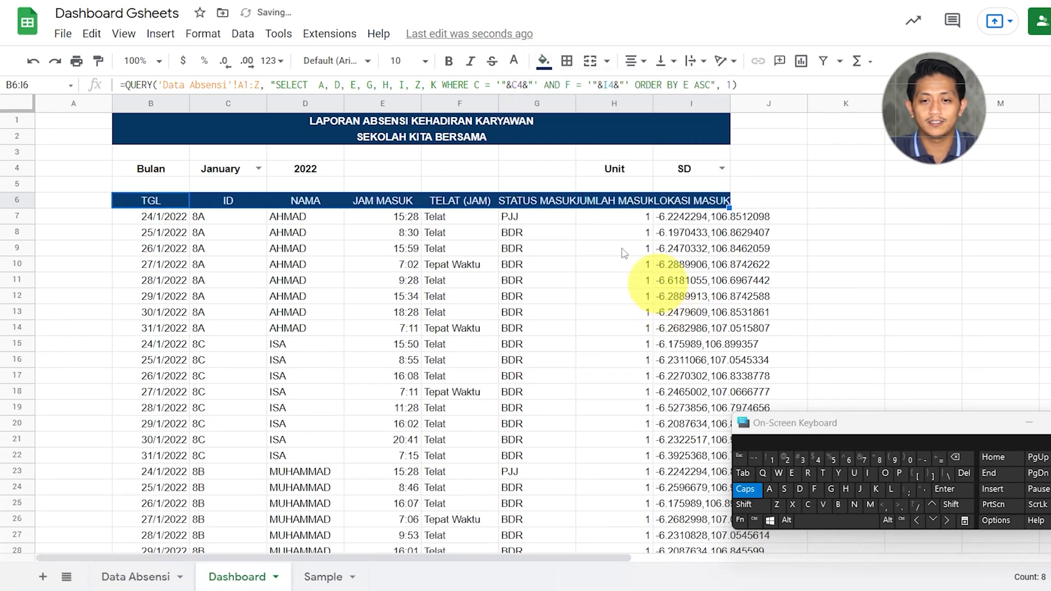
Format the header cells B6:I6 as bold, with wrapped text and middle vertical alignment
{"action": "left_click", "coordinate": [450, 69]}
{"action": "left_click", "coordinate": [693, 62]}
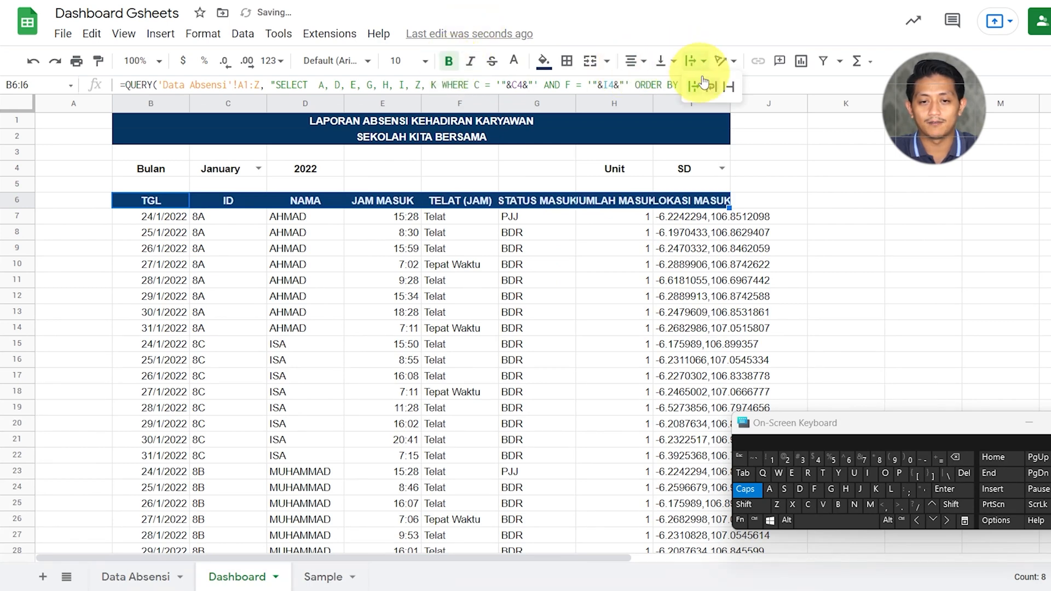
{"action": "left_click", "coordinate": [711, 86]}
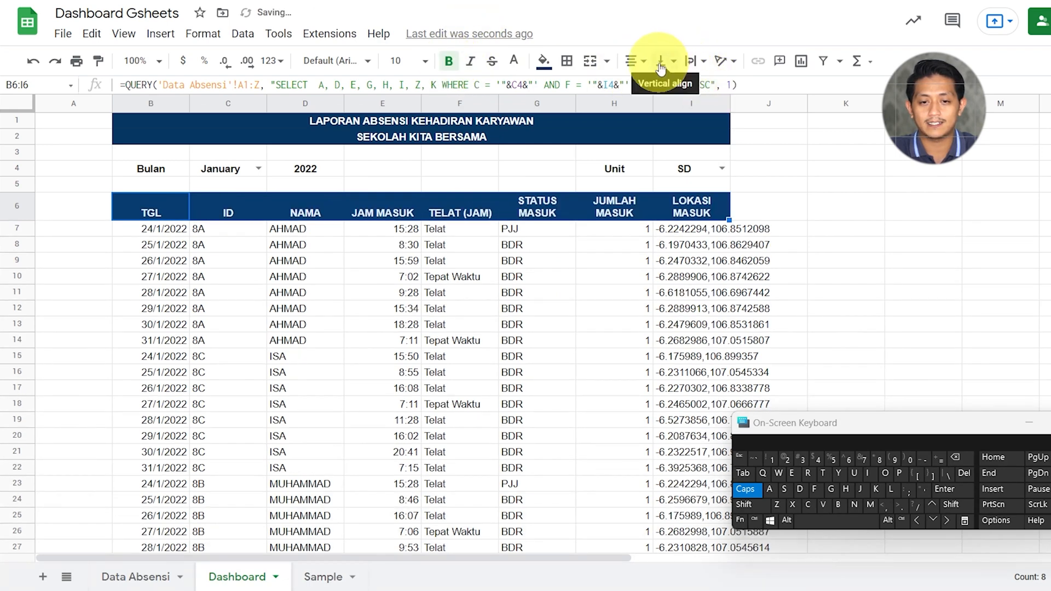
{"action": "left_click", "coordinate": [661, 63]}
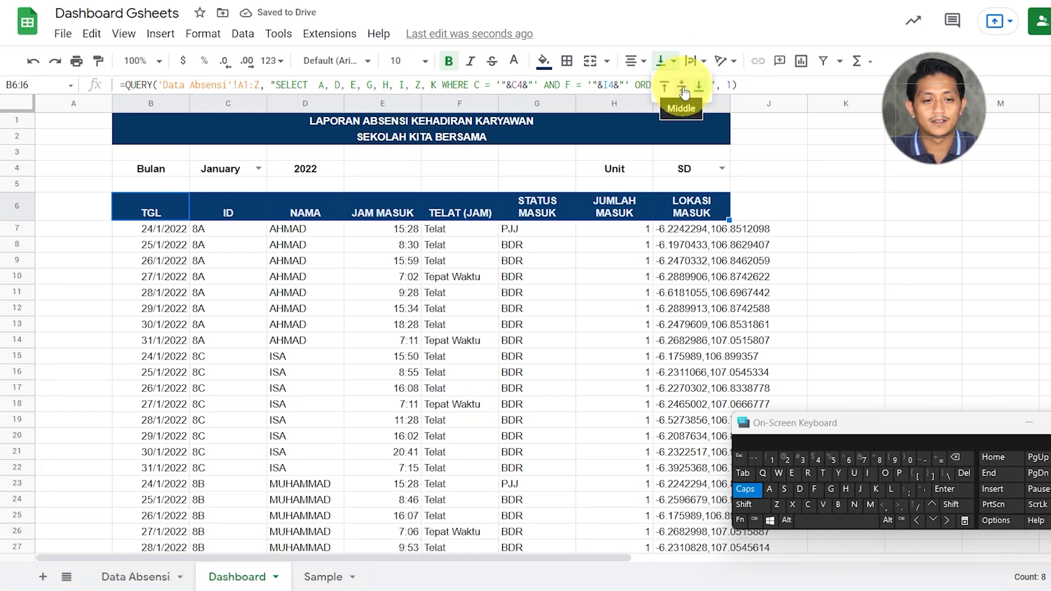
{"action": "left_click", "coordinate": [683, 87]}
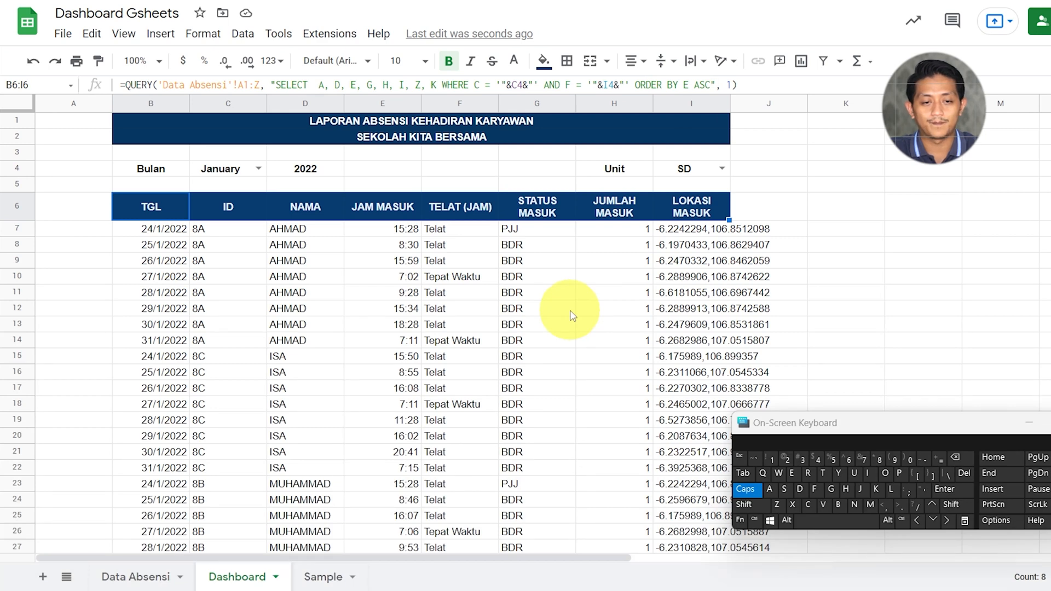
Center the contents of columns C, E, F, G and H horizontally
{"action": "left_click", "coordinate": [228, 104]}
{"action": "left_click", "coordinate": [382, 103], "text": "ctrl"}
{"action": "left_click", "coordinate": [455, 101], "text": "ctrl"}
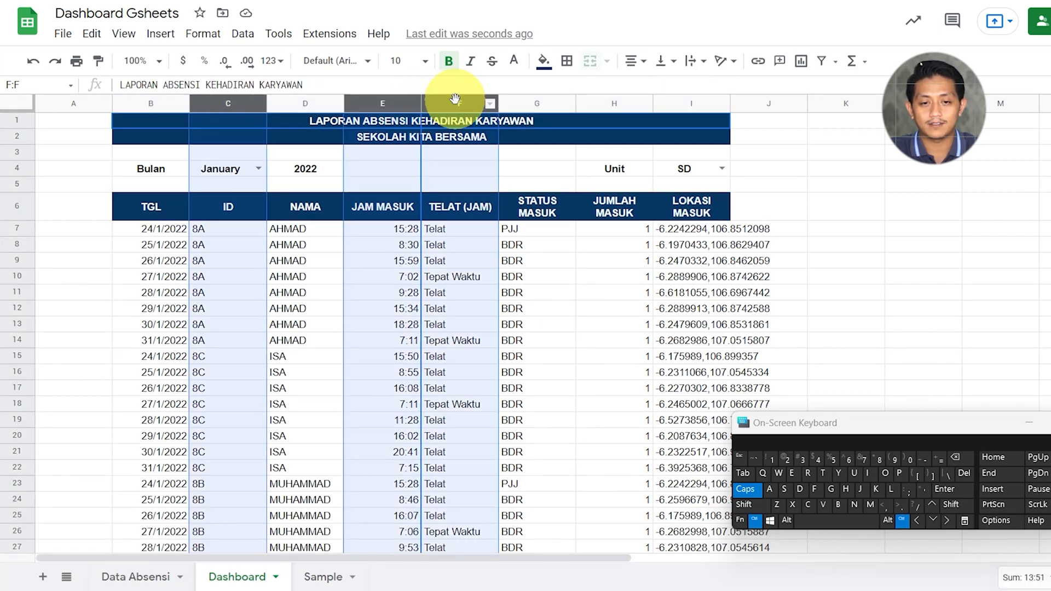
{"action": "left_click", "coordinate": [534, 104], "text": "ctrl"}
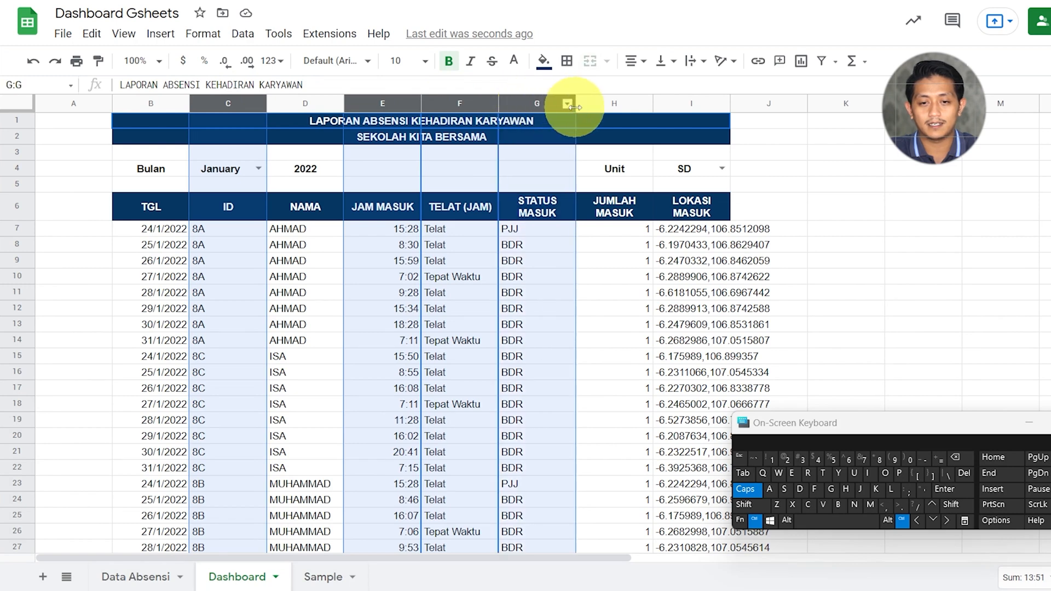
{"action": "left_click", "coordinate": [604, 110], "text": "ctrl"}
{"action": "left_click", "coordinate": [632, 61]}
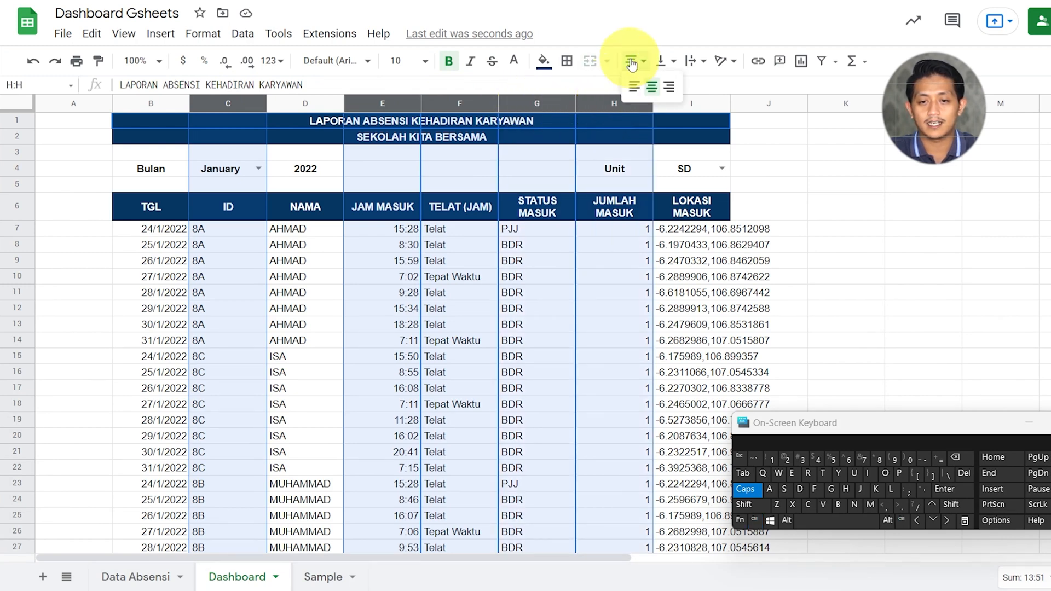
{"action": "left_click", "coordinate": [652, 86]}
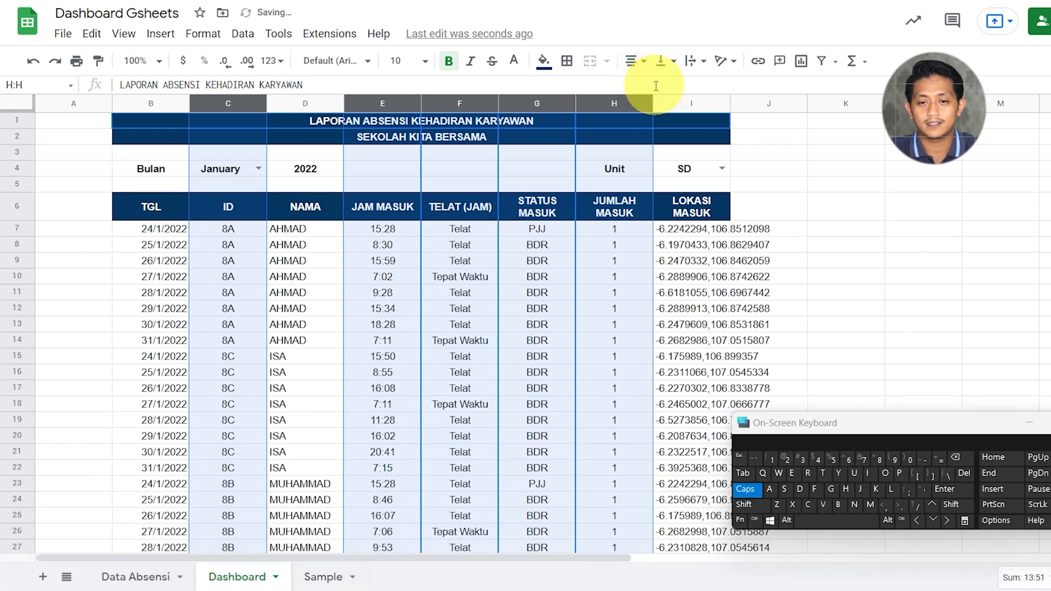
Set the text wrapping of column I to clip so the location coordinates stay within the column
{"action": "left_click", "coordinate": [689, 101]}
{"action": "left_click", "coordinate": [693, 60]}
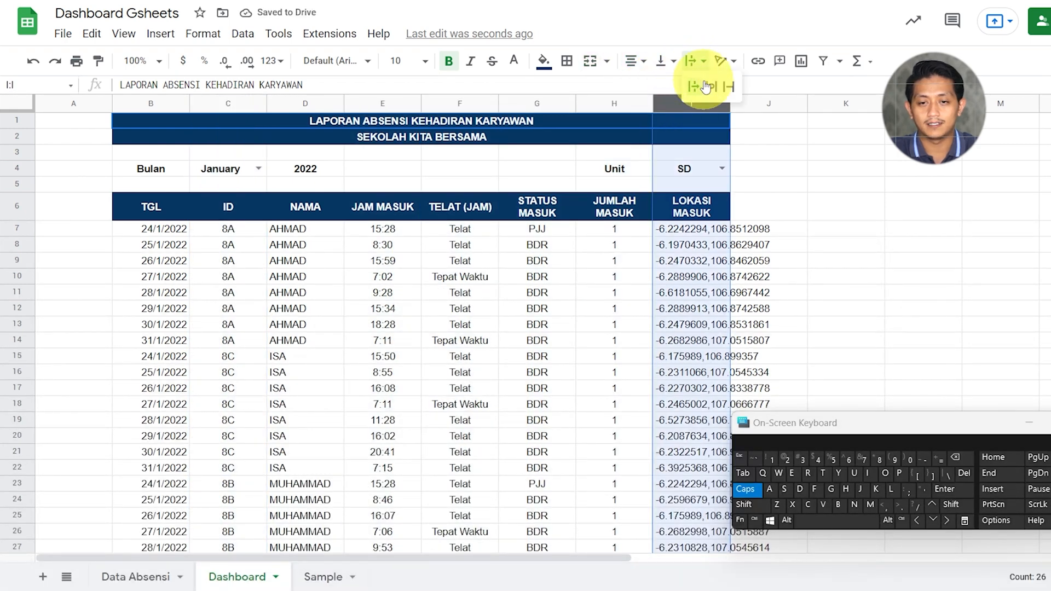
{"action": "left_click", "coordinate": [728, 87]}
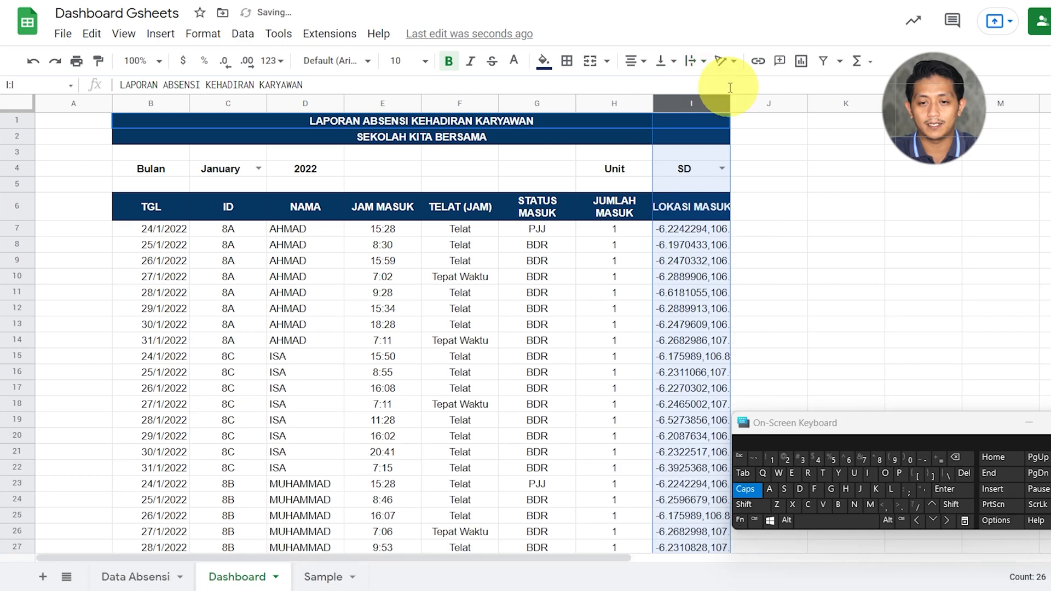
{"action": "left_click", "coordinate": [527, 296]}
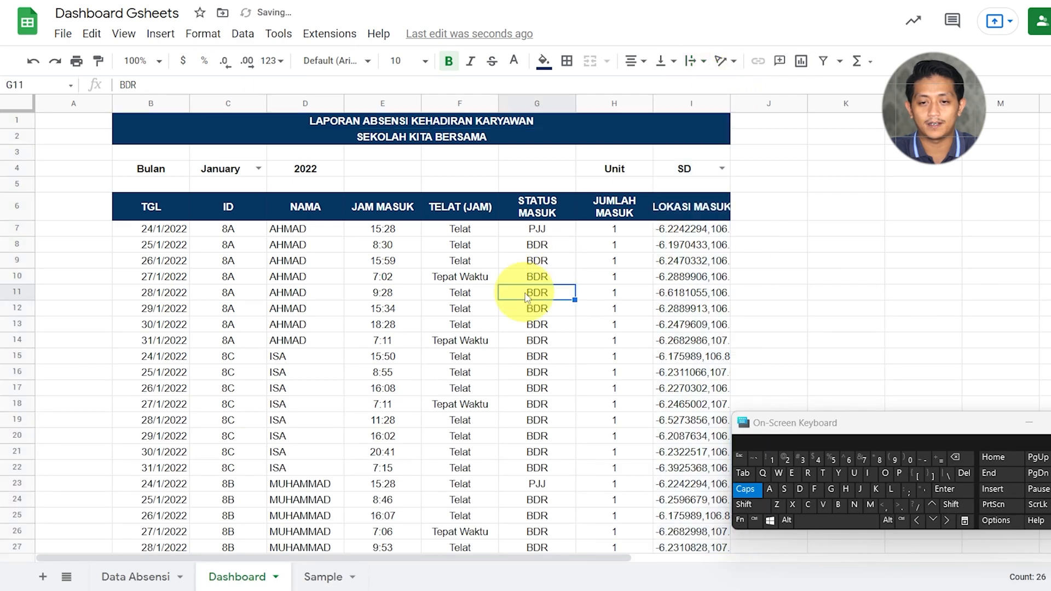
Wrap the text in the LOKASI MASUK header cell I6
{"action": "left_click", "coordinate": [702, 216]}
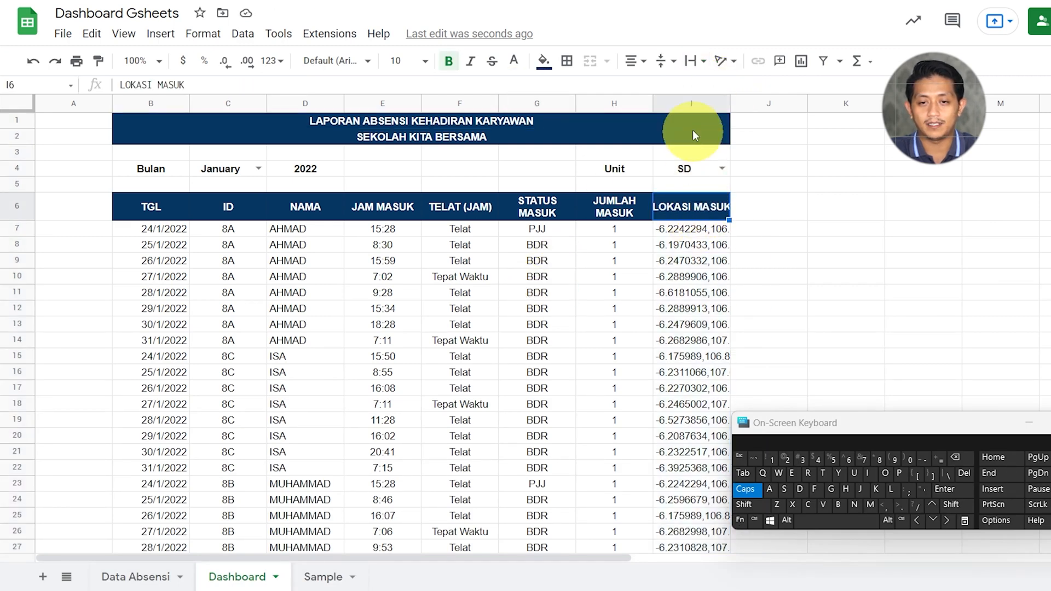
{"action": "left_click", "coordinate": [694, 63]}
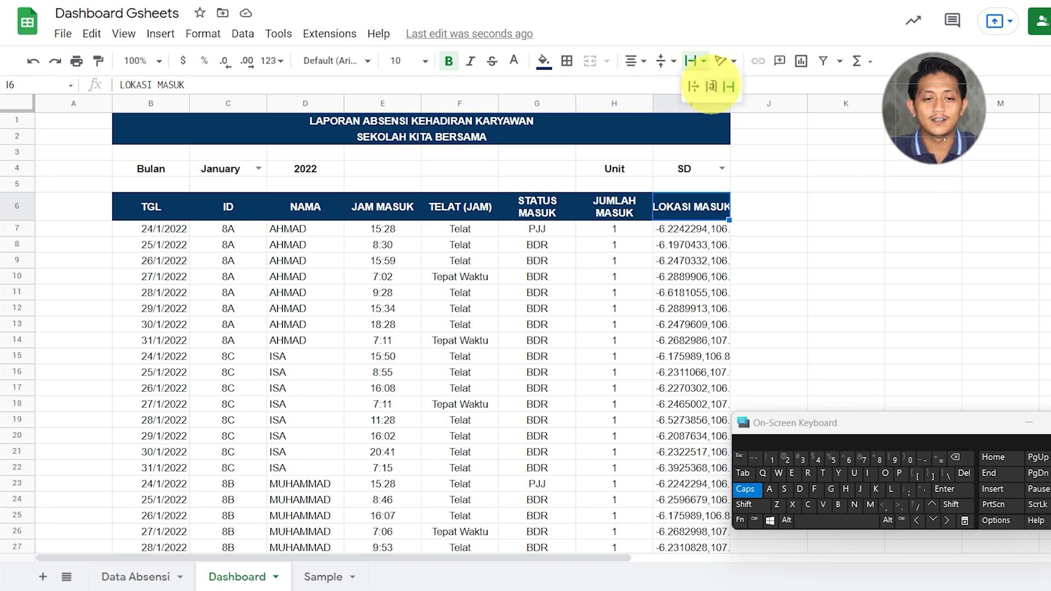
{"action": "left_click", "coordinate": [712, 86]}
{"action": "left_click", "coordinate": [625, 371]}
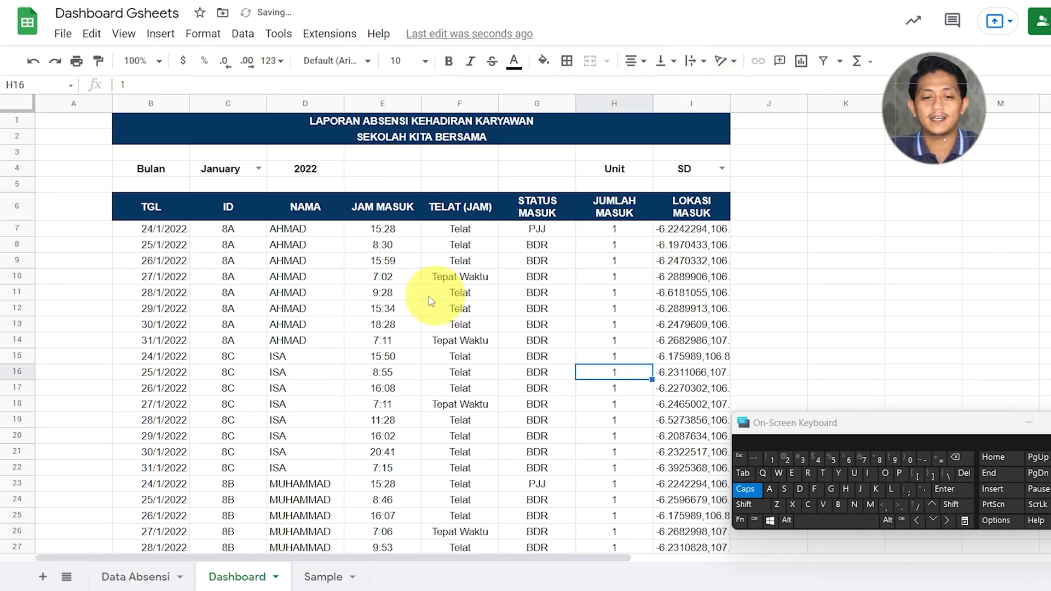
Filter the report by choosing March as the month in C4 and SMA as the unit in I4
{"action": "left_click", "coordinate": [258, 169]}
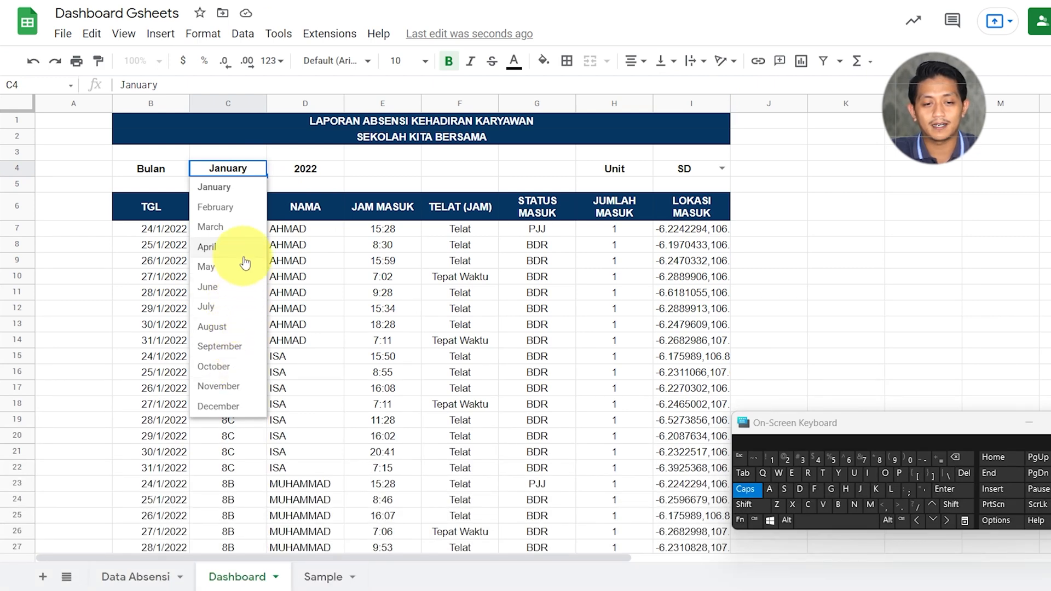
{"action": "left_click", "coordinate": [245, 233]}
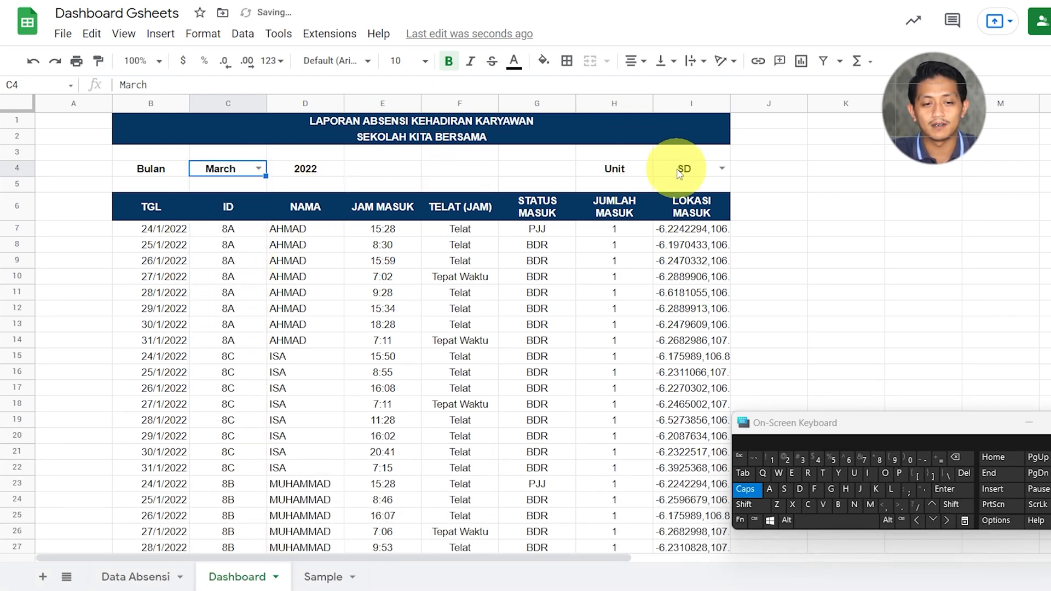
{"action": "left_click", "coordinate": [721, 169]}
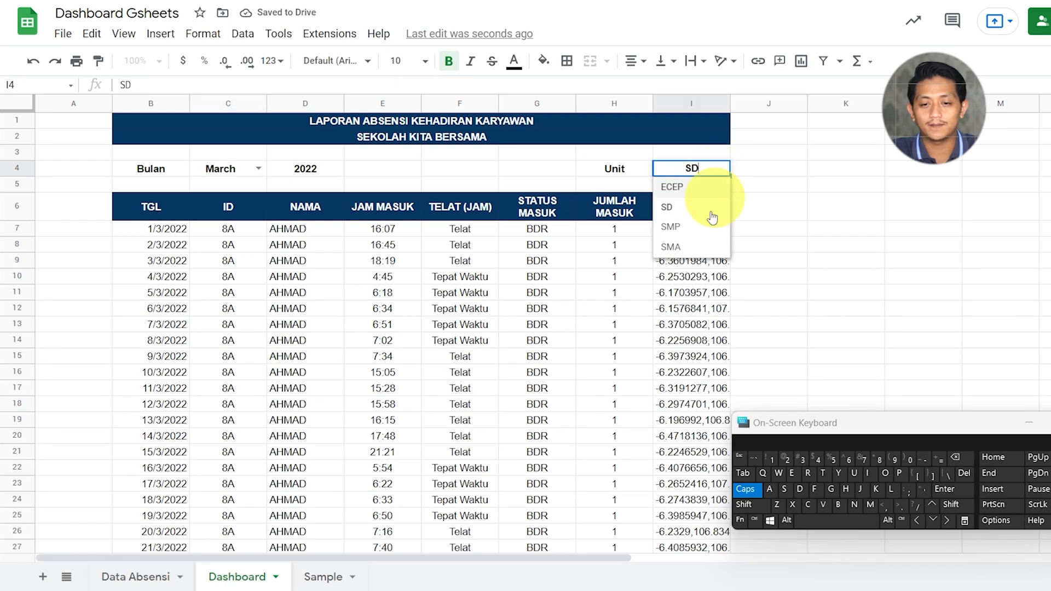
{"action": "left_click", "coordinate": [696, 251]}
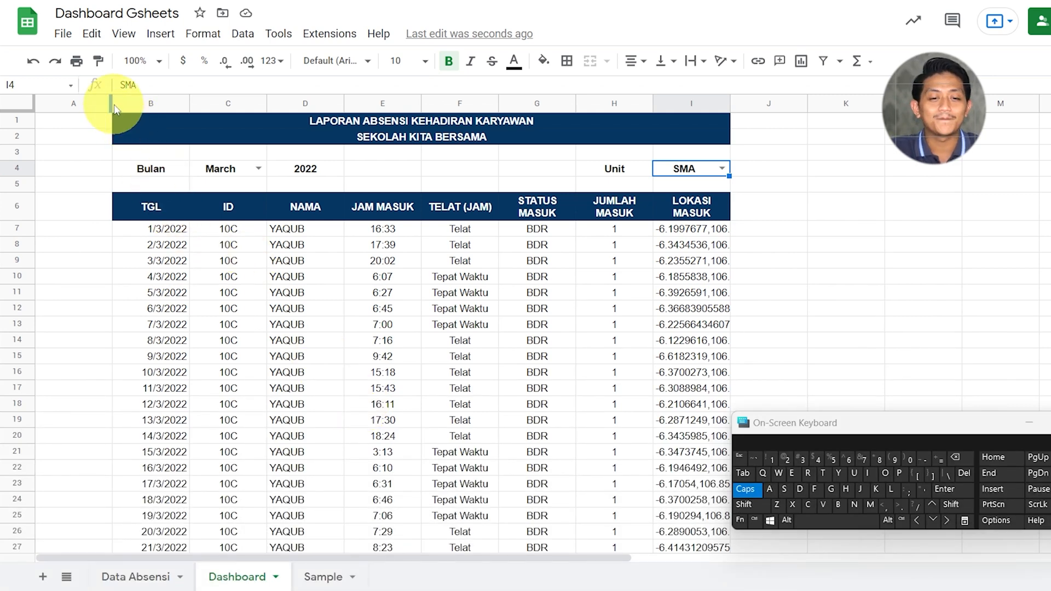
Hide the gridlines on the Dashboard sheet
{"action": "left_click", "coordinate": [122, 42]}
{"action": "mouse_move", "coordinate": [157, 61]}
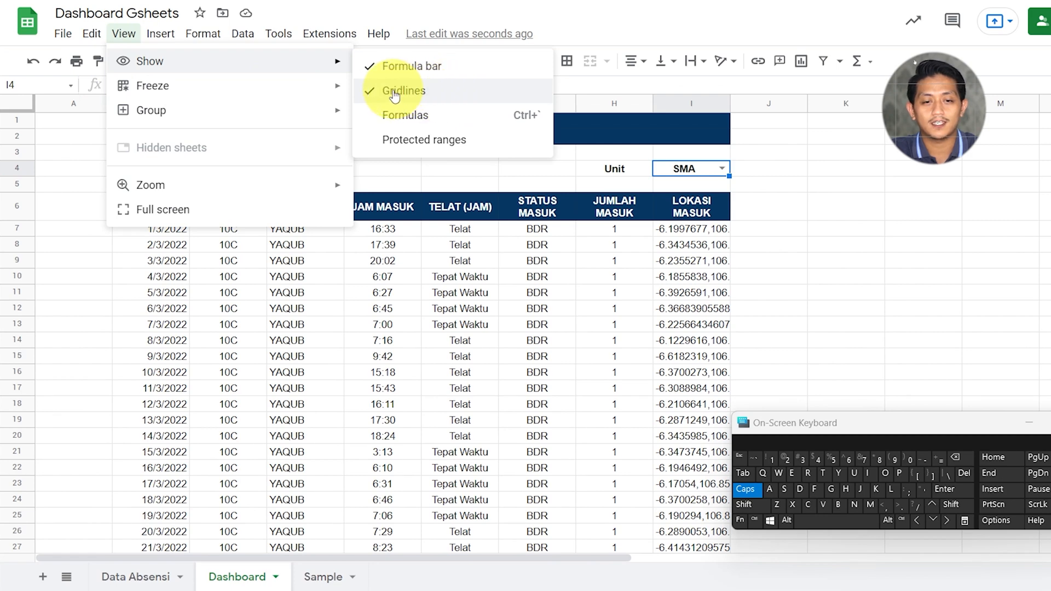
{"action": "left_click", "coordinate": [372, 96]}
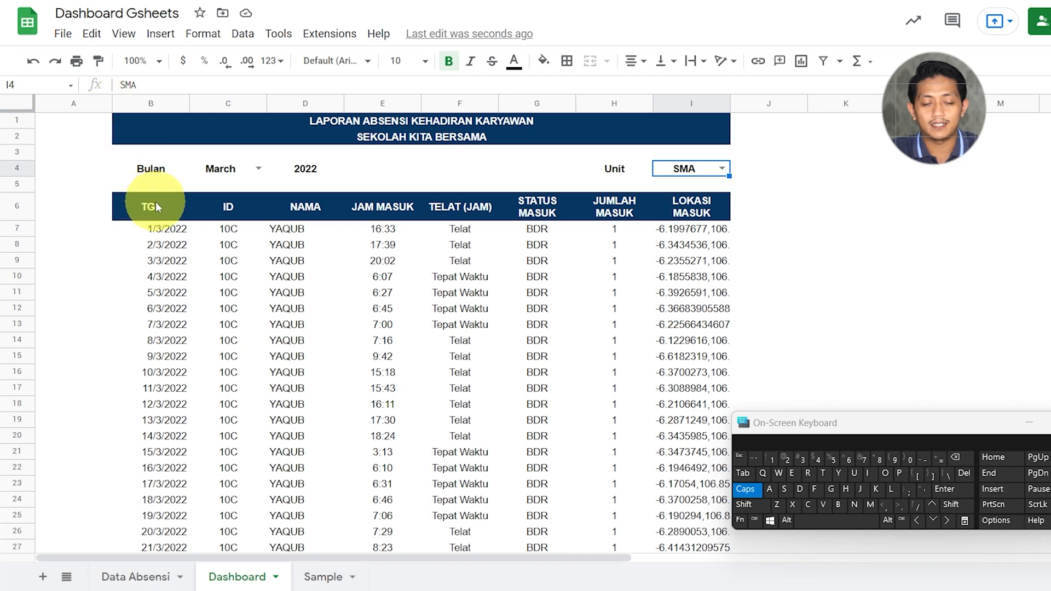
Remove the bold from the dropdown cells C4 and I4 and give them a light blue fill
{"action": "left_click", "coordinate": [236, 171]}
{"action": "left_click", "coordinate": [709, 174], "text": "ctrl"}
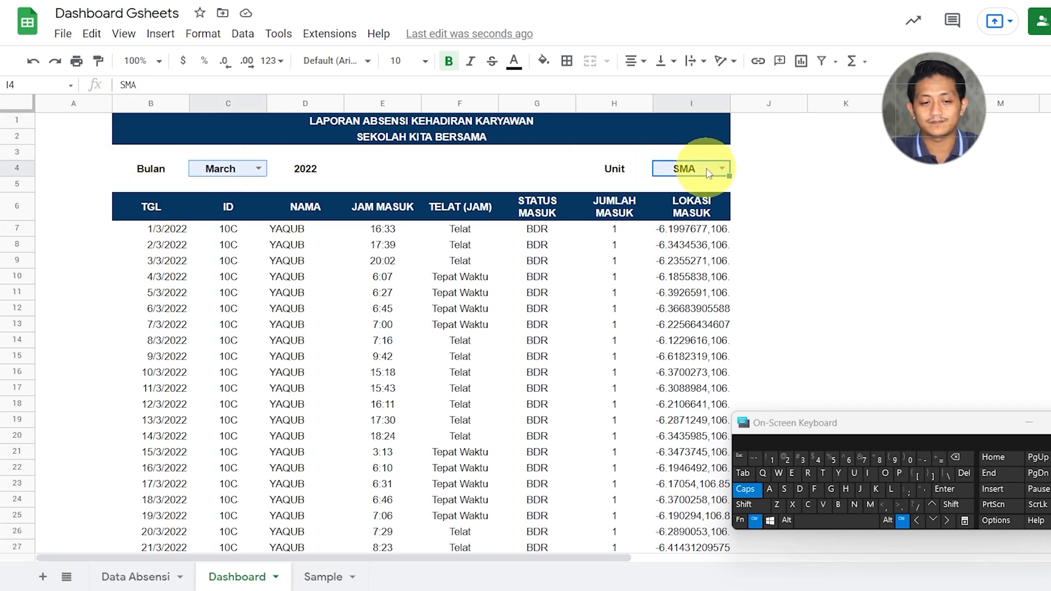
{"action": "key", "text": "ctrl+b"}
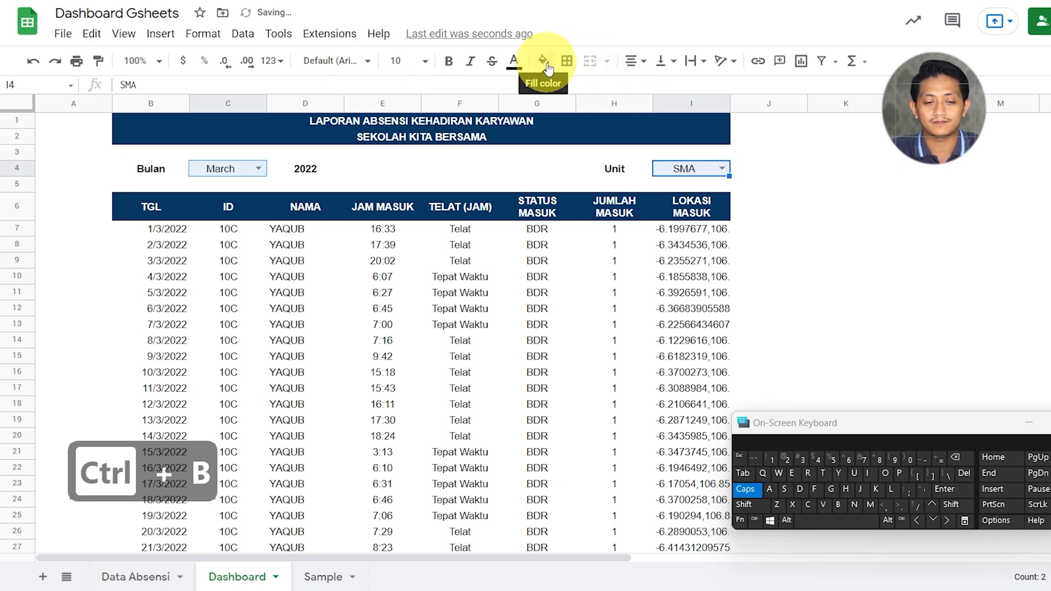
{"action": "left_click", "coordinate": [543, 60]}
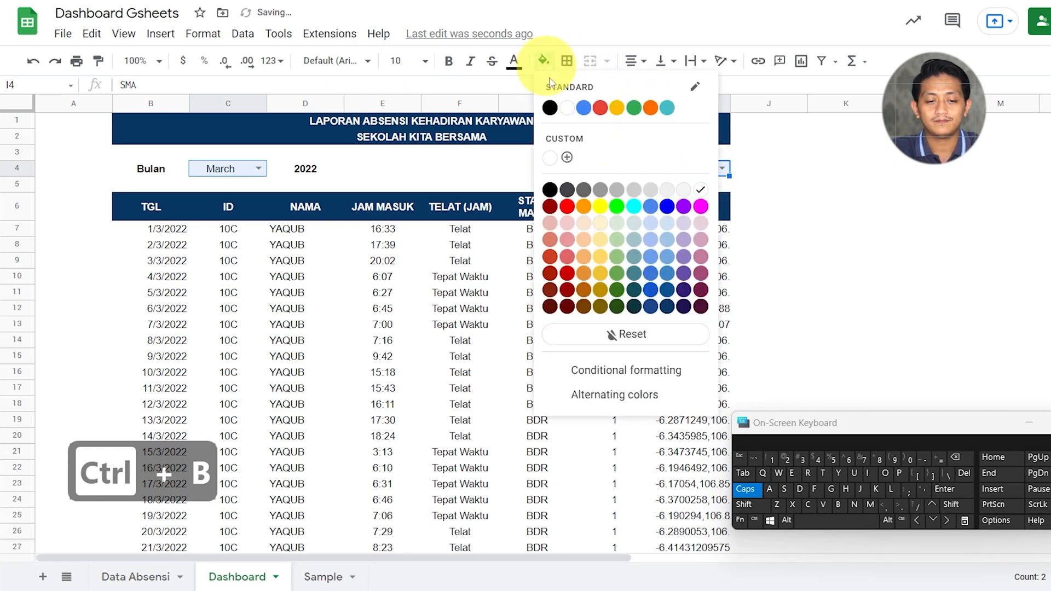
{"action": "left_click", "coordinate": [668, 231]}
{"action": "left_click", "coordinate": [418, 277]}
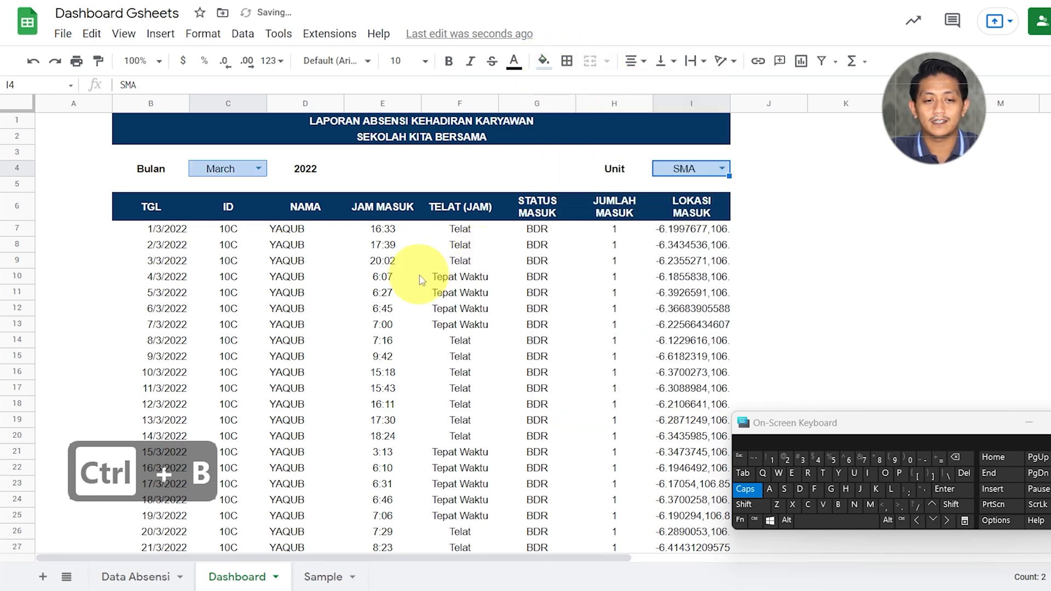
Add gray horizontal borders between the rows of the report range B7:I1000
{"action": "left_click", "coordinate": [159, 234]}
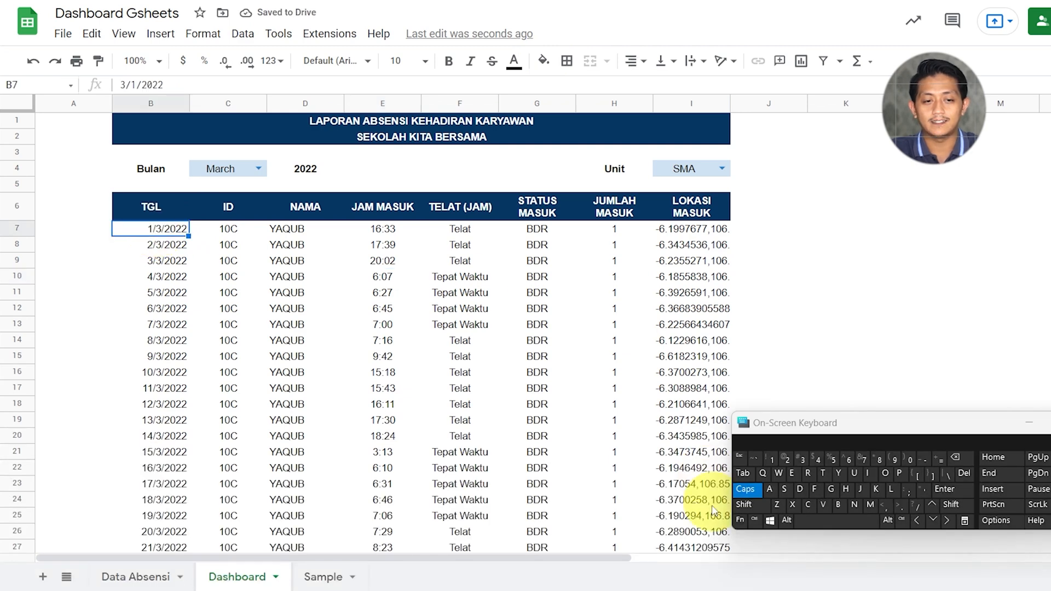
{"action": "left_click", "coordinate": [755, 505]}
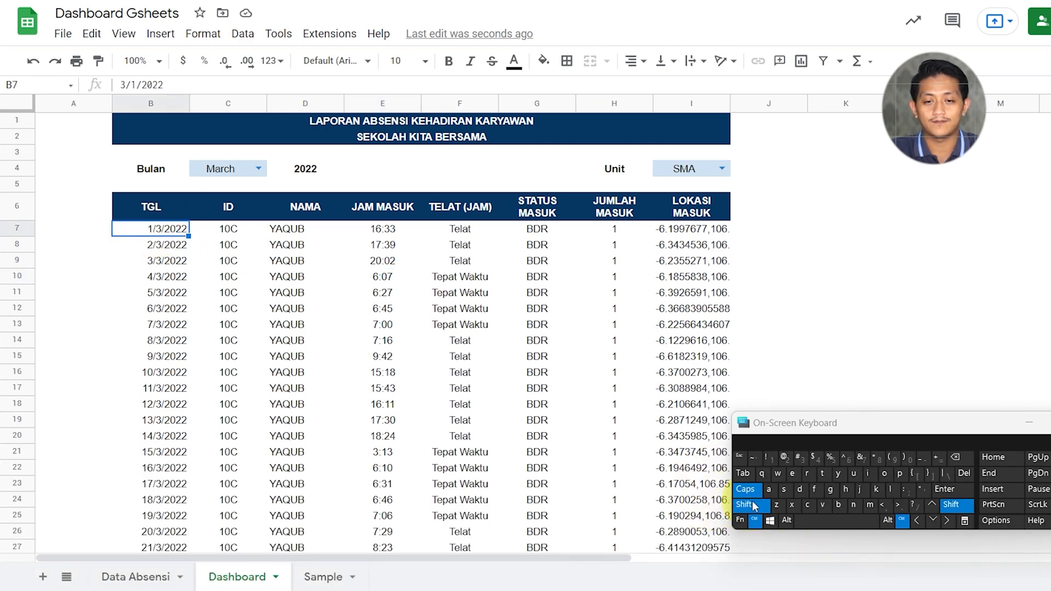
{"action": "key", "text": "ctrl+shift+Right"}
{"action": "left_click", "coordinate": [755, 506]}
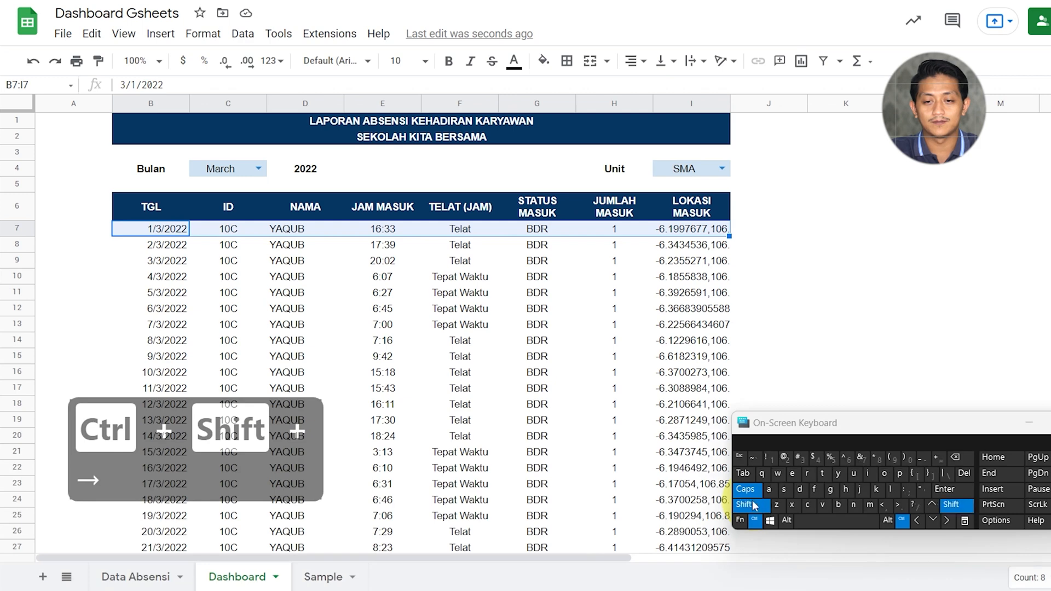
{"action": "key", "text": "ctrl+shift+Down"}
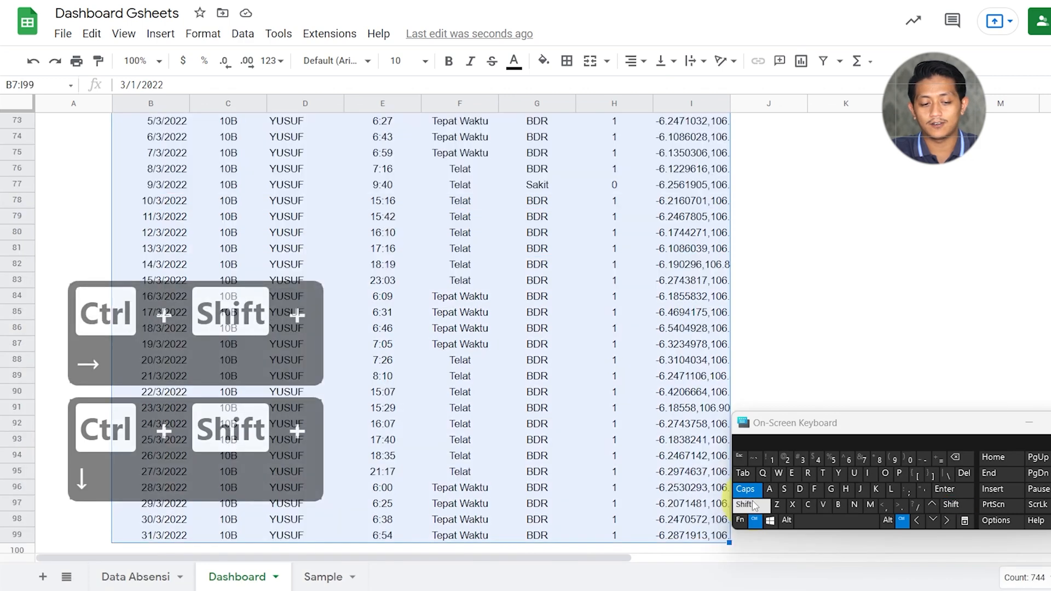
{"action": "key", "text": "ctrl+shift+Down"}
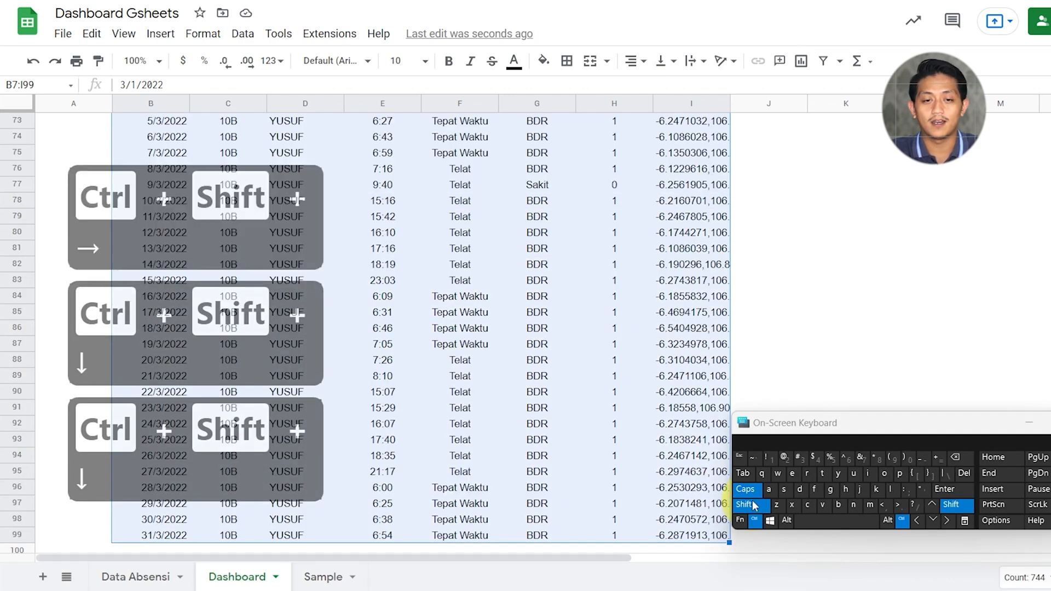
{"action": "left_click", "coordinate": [568, 63]}
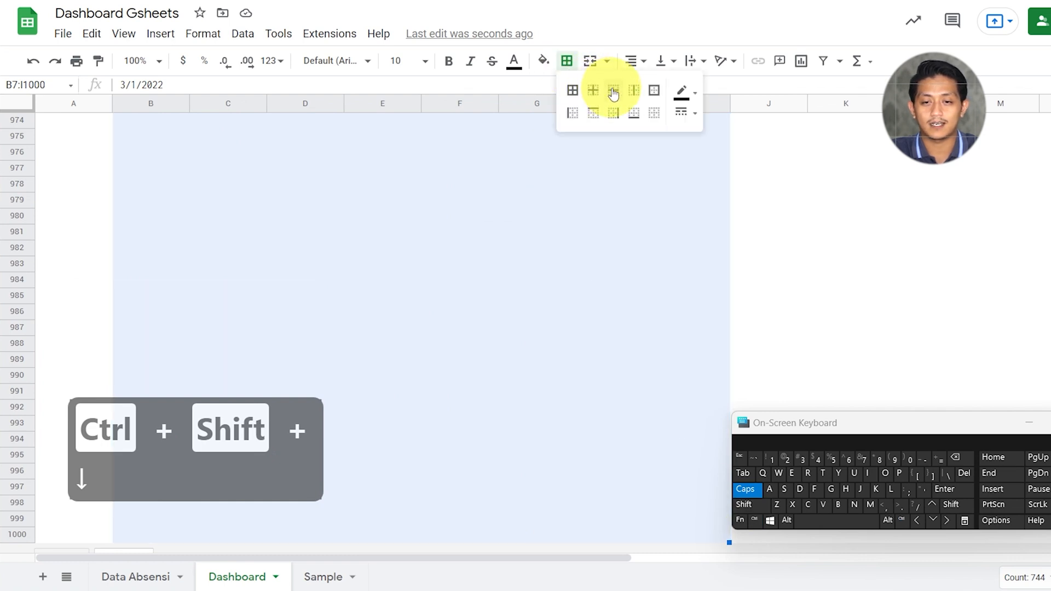
{"action": "left_click", "coordinate": [692, 101]}
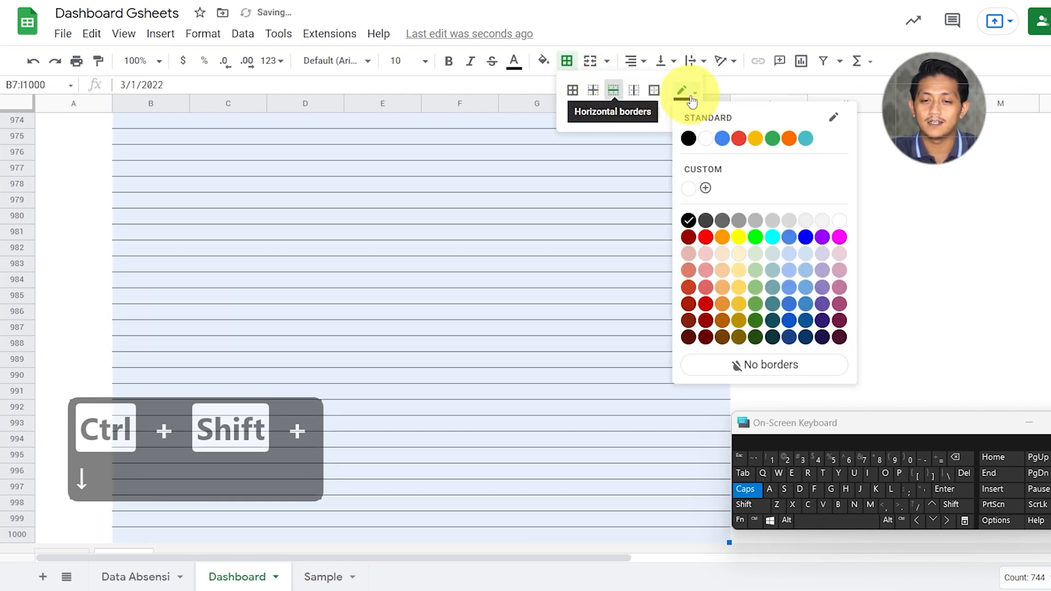
{"action": "left_click", "coordinate": [741, 221]}
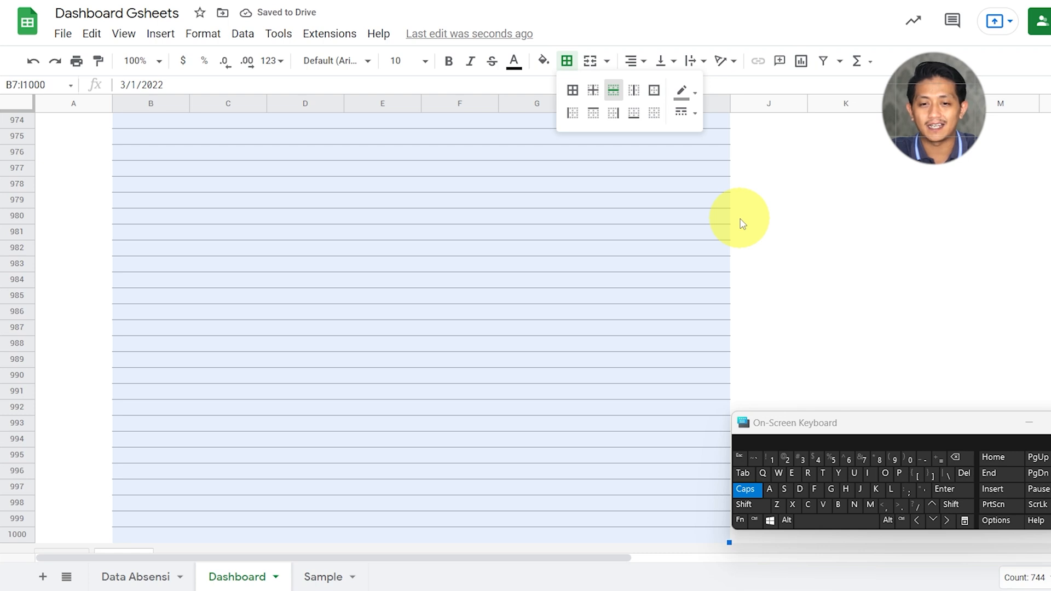
{"action": "key", "text": "shift"}
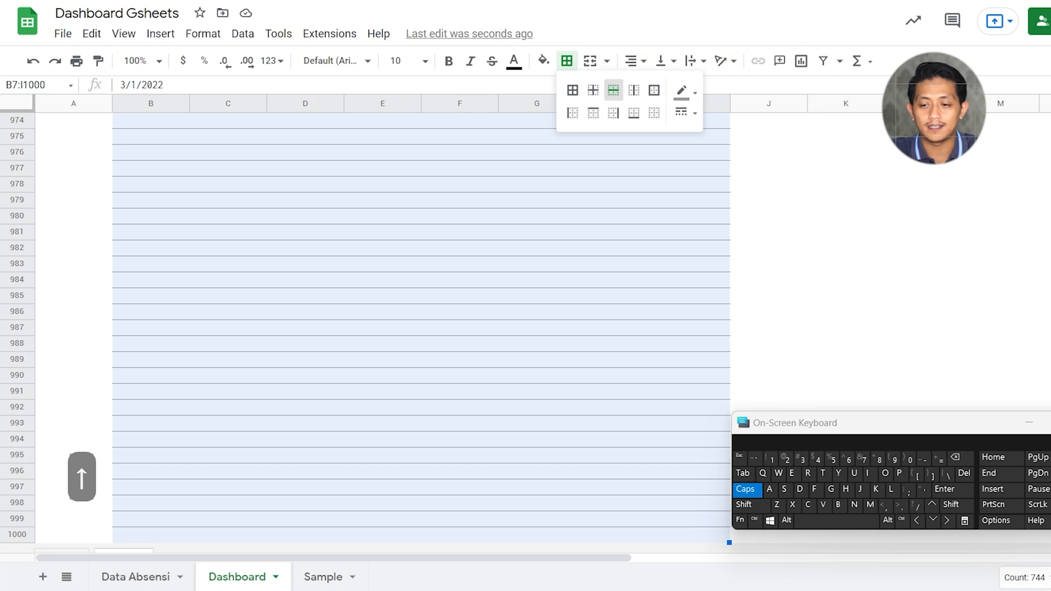
{"action": "scroll", "coordinate": [383, 328], "scroll_direction": "up", "scroll_amount": 20}
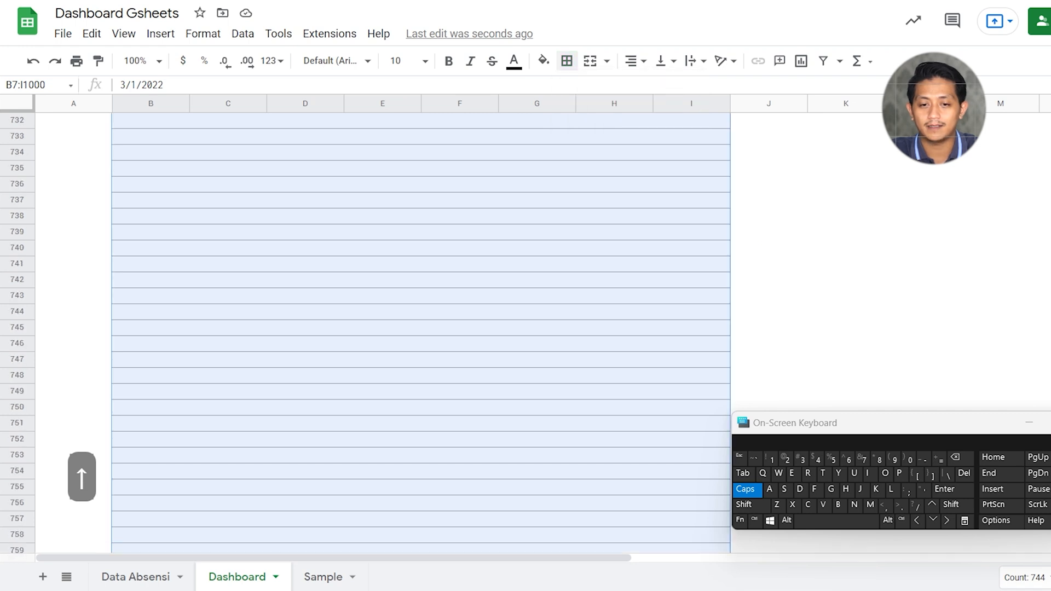
{"action": "scroll", "coordinate": [383, 329], "scroll_direction": "up", "scroll_amount": 20}
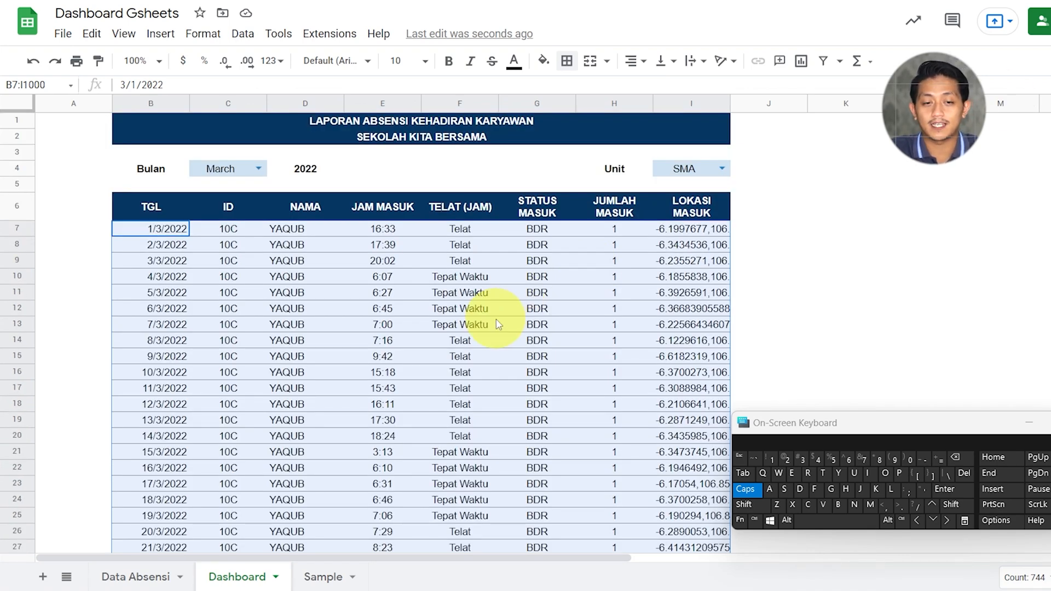
Preview the report's print layout in portrait orientation on A4 paper and leave the preview without printing
{"action": "key", "text": "ctrl+p"}
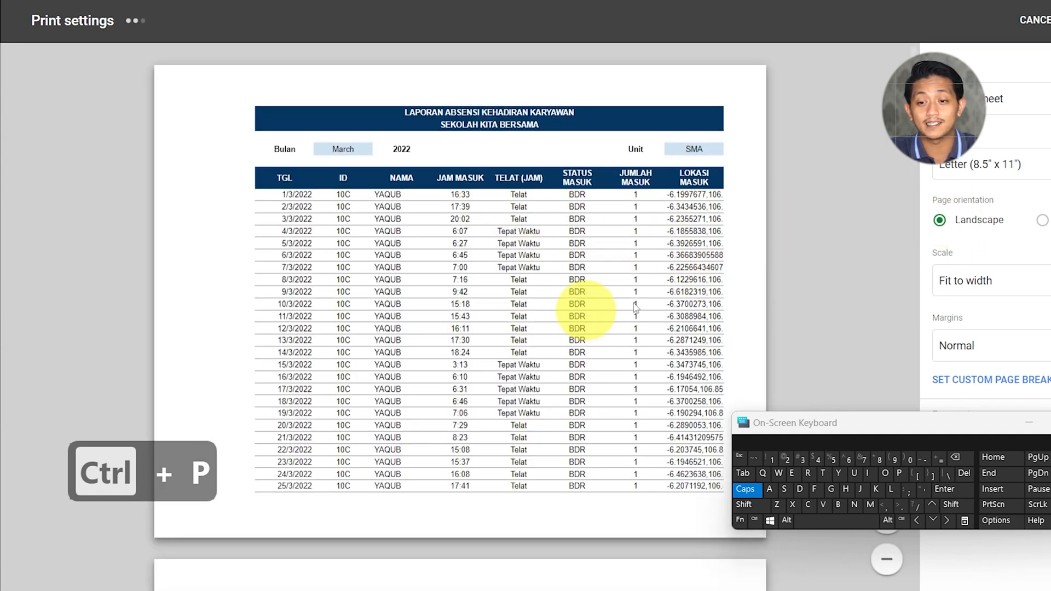
{"action": "left_click", "coordinate": [1043, 222]}
{"action": "left_click", "coordinate": [1017, 174]}
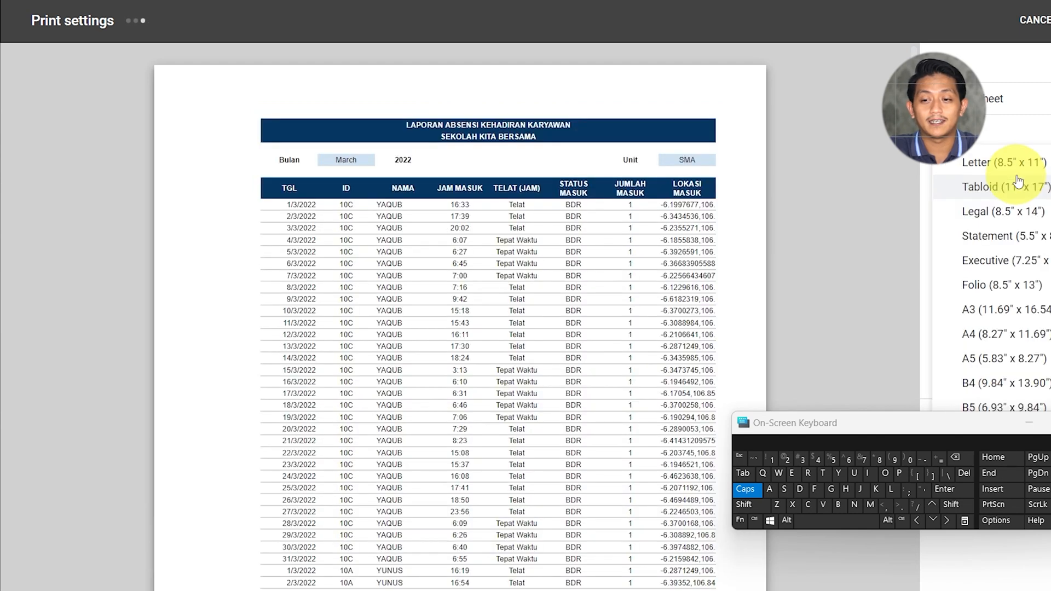
{"action": "left_click", "coordinate": [1014, 335]}
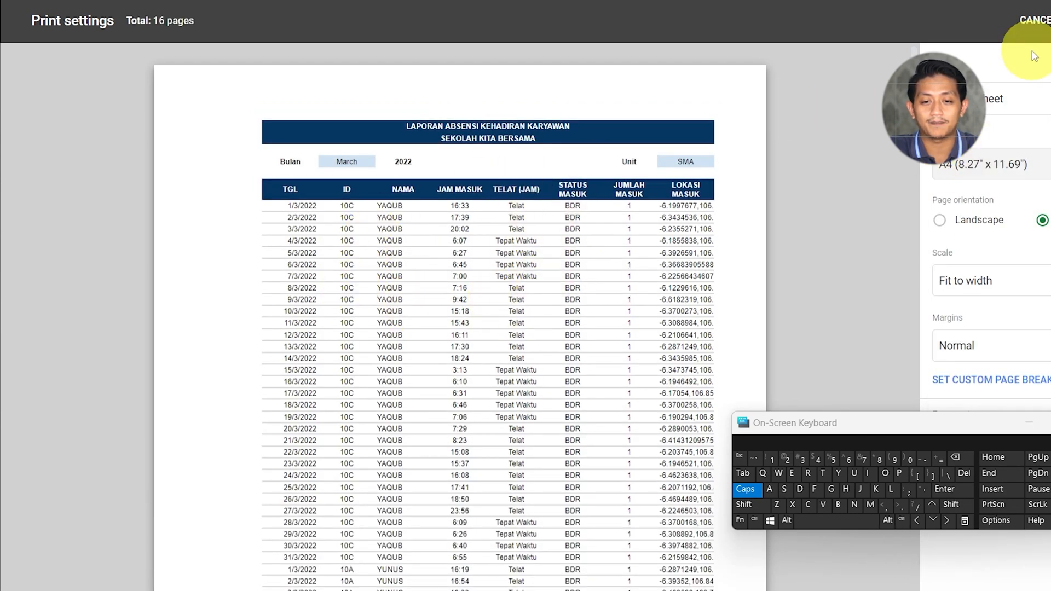
{"action": "left_click", "coordinate": [1037, 22]}
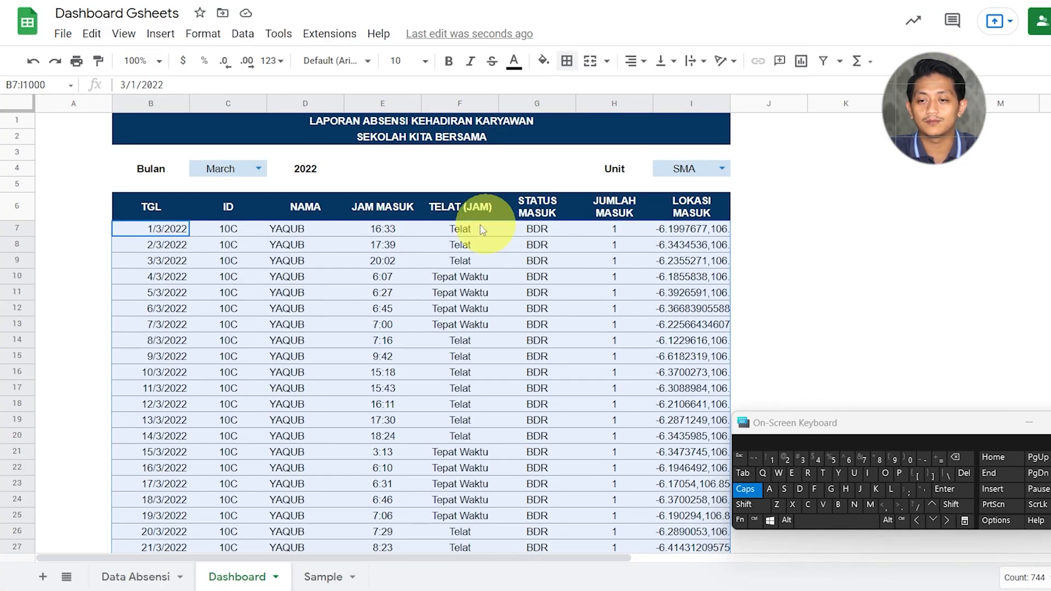
Narrow column A to a slim margin and copy it onto column J to give both the same width
{"action": "left_click", "coordinate": [103, 120]}
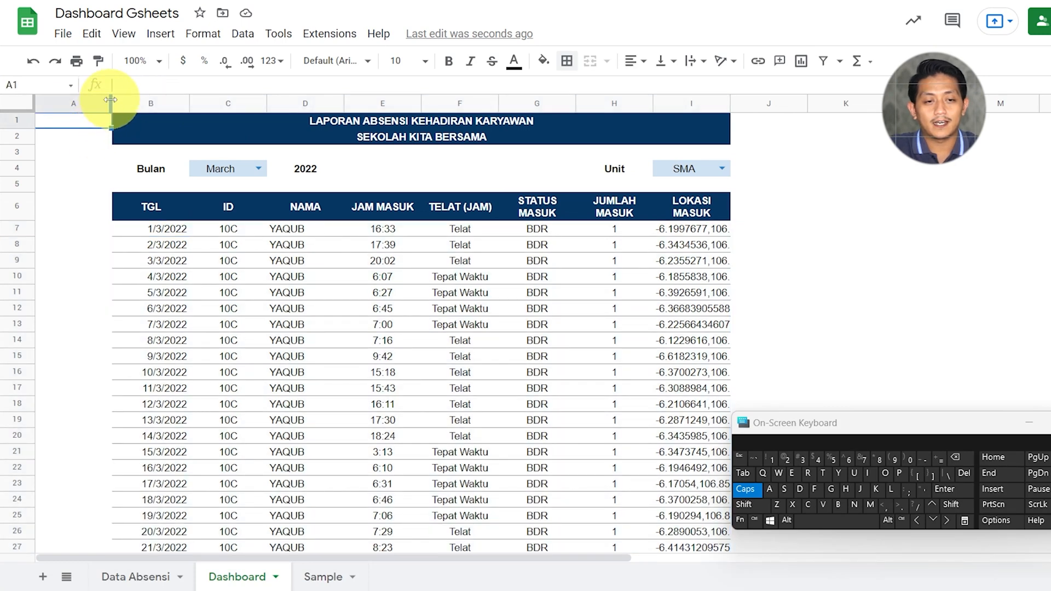
{"action": "left_click_drag", "start_coordinate": [110, 99], "coordinate": [56, 99]}
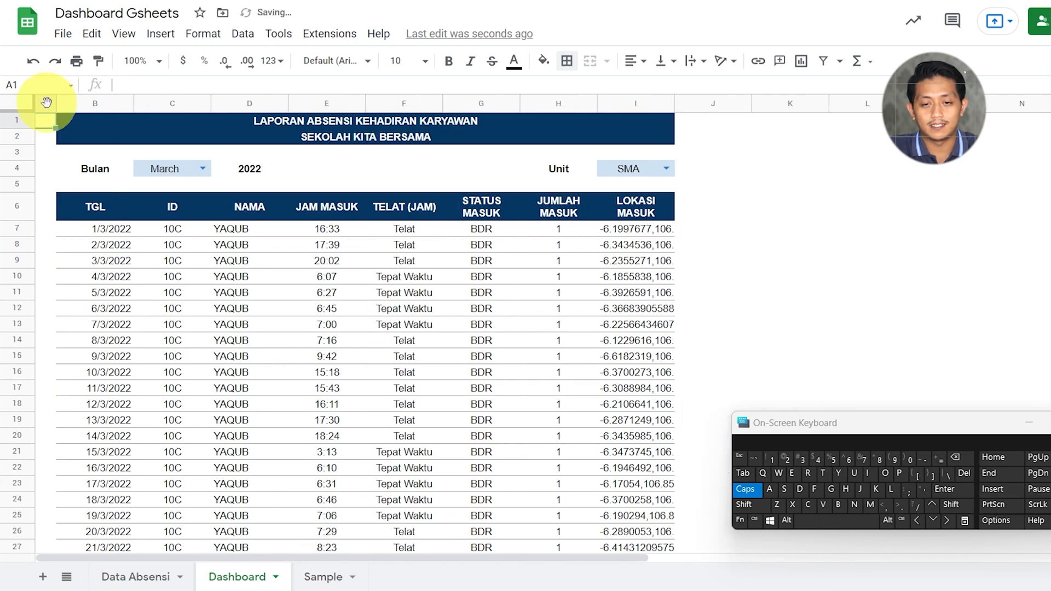
{"action": "left_click", "coordinate": [47, 102]}
{"action": "key", "text": "ctrl+c"}
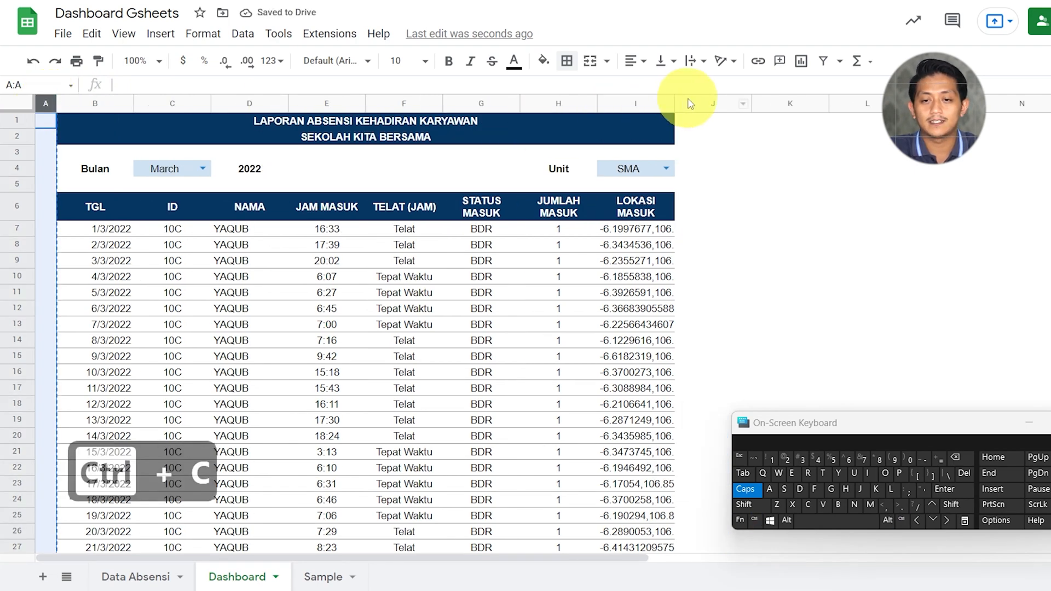
{"action": "left_click", "coordinate": [690, 104]}
{"action": "key", "text": "ctrl+v"}
{"action": "left_click", "coordinate": [750, 201]}
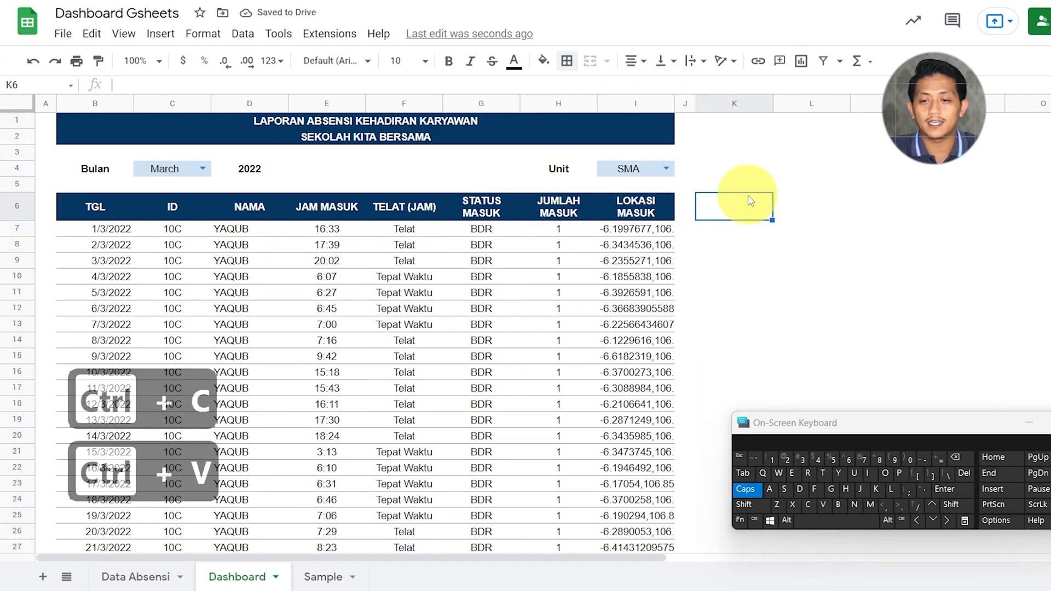
Delete the unused columns K through Z from the Dashboard sheet
{"action": "left_click", "coordinate": [100, 210]}
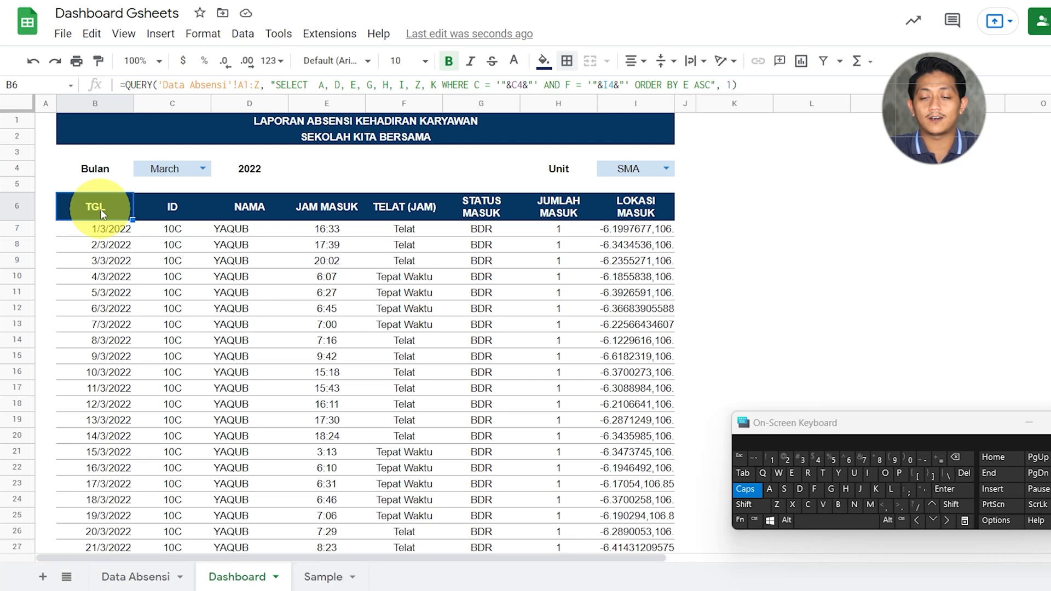
{"action": "left_click", "coordinate": [721, 104]}
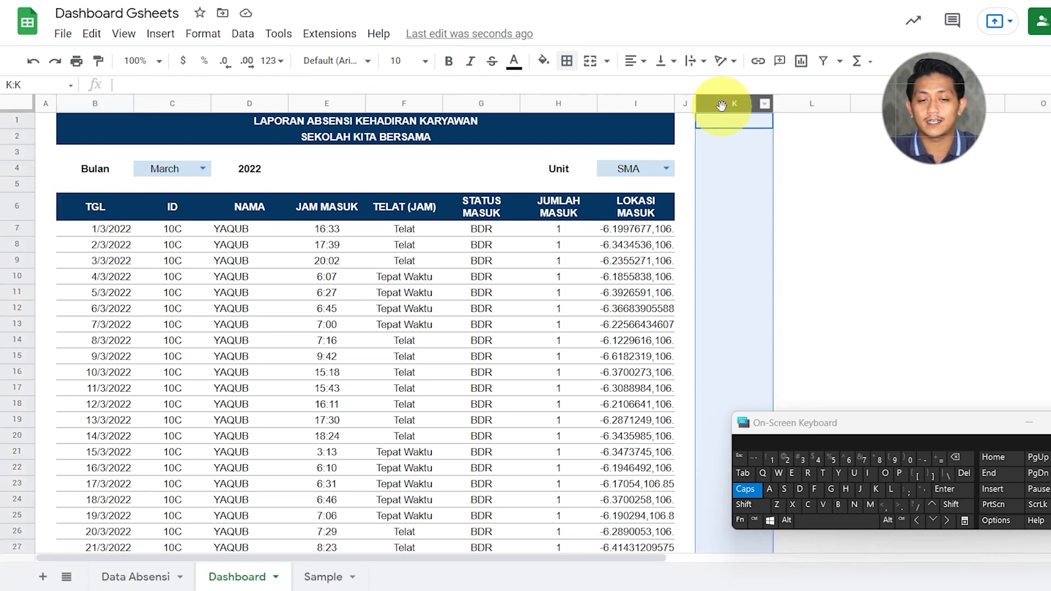
{"action": "left_click", "coordinate": [744, 505]}
{"action": "key", "text": "ctrl"}
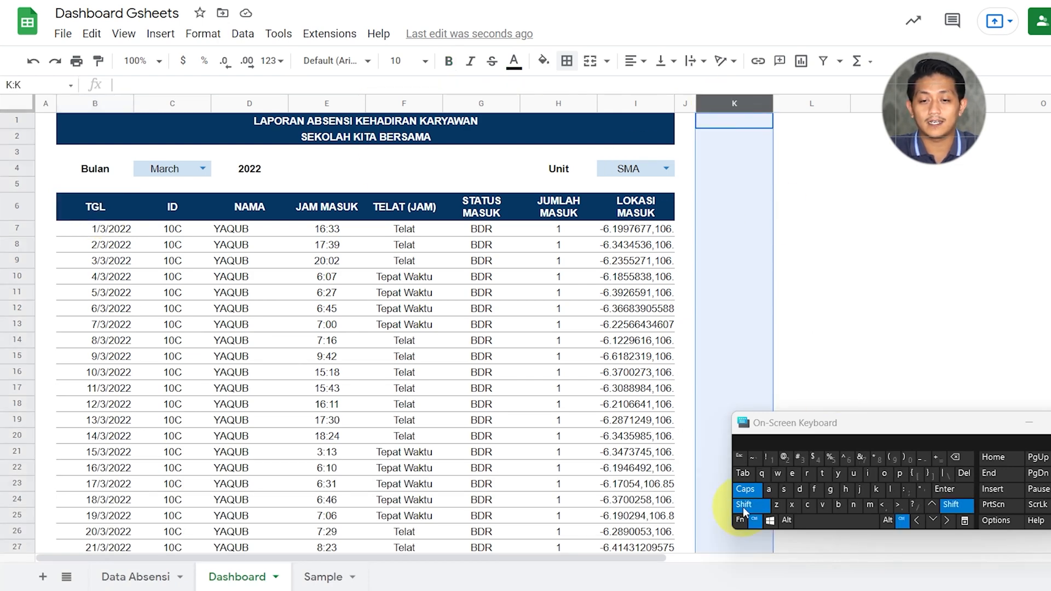
{"action": "key", "text": "ctrl+shift+Right"}
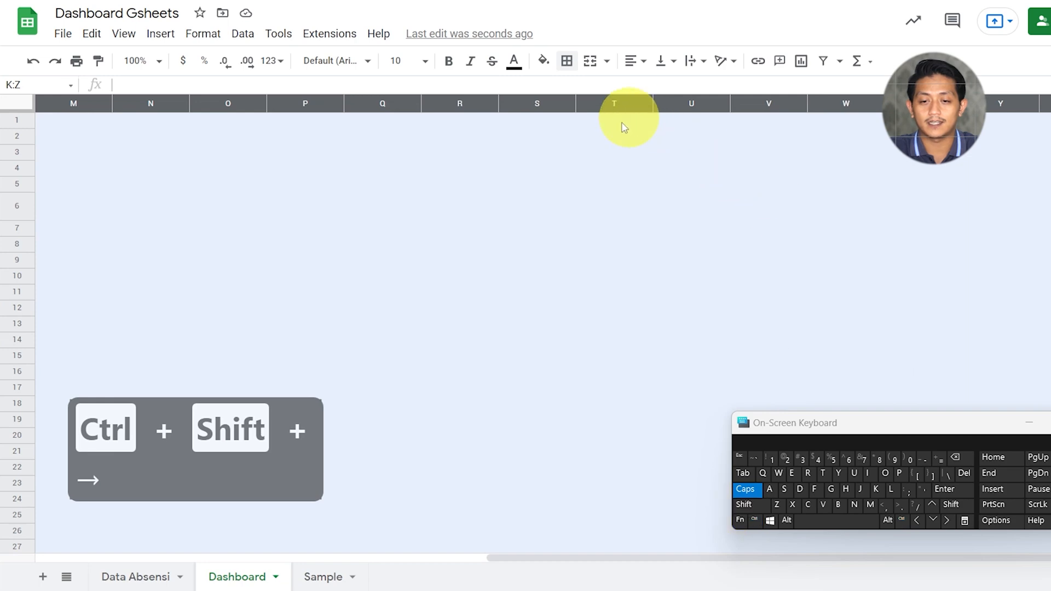
{"action": "scroll", "coordinate": [610, 145], "scroll_direction": "left", "scroll_amount": 5}
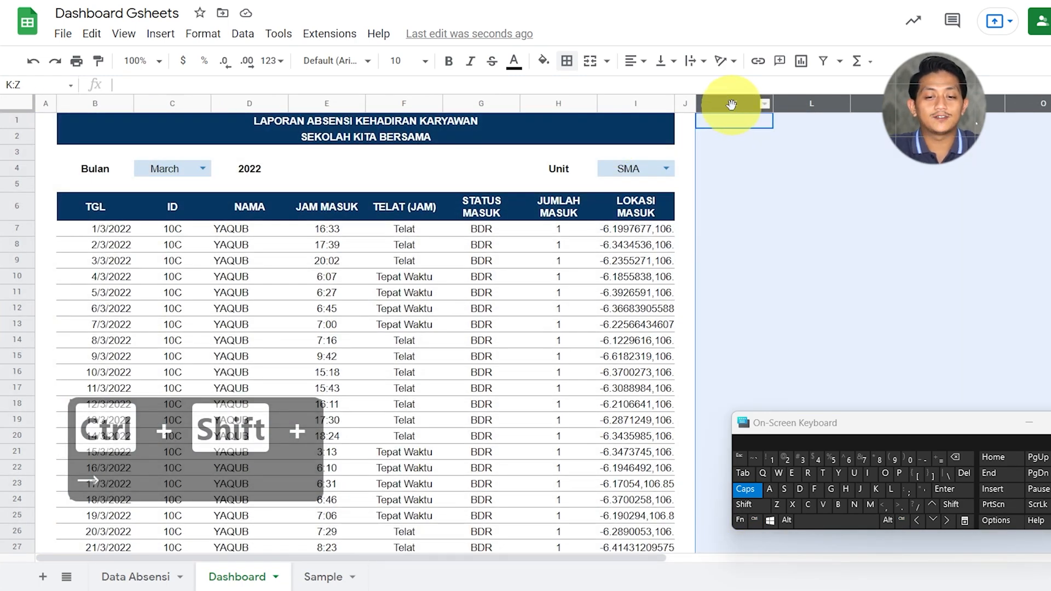
{"action": "right_click", "coordinate": [738, 106]}
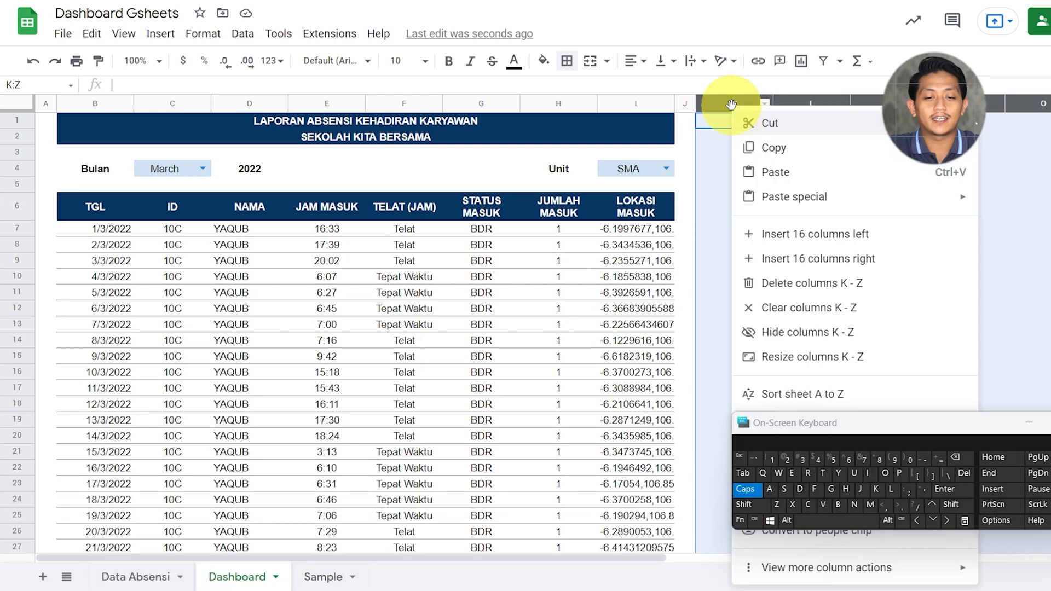
{"action": "left_click", "coordinate": [819, 284]}
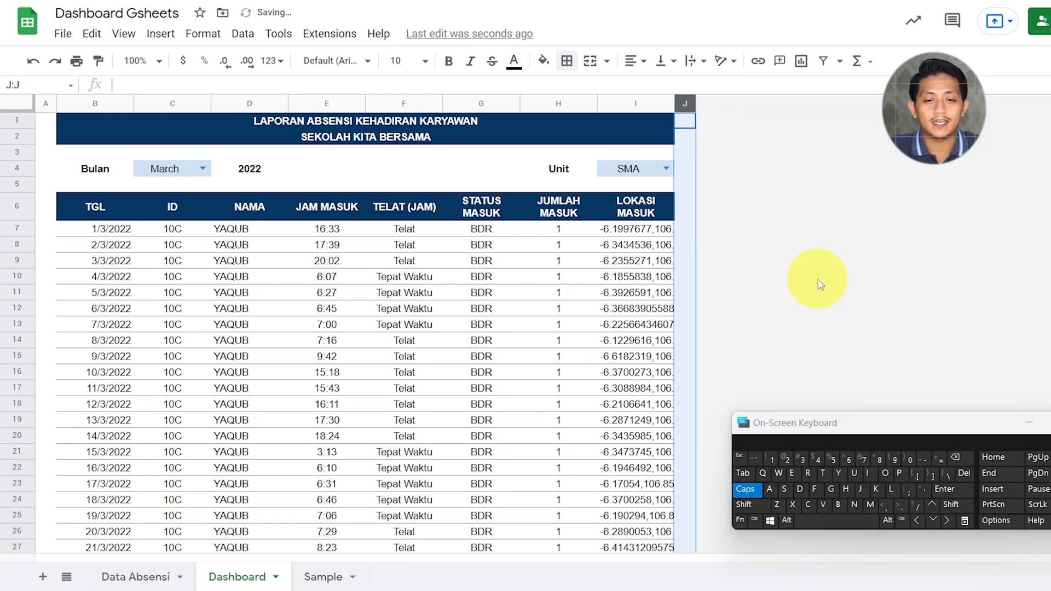
{"action": "left_click", "coordinate": [394, 260]}
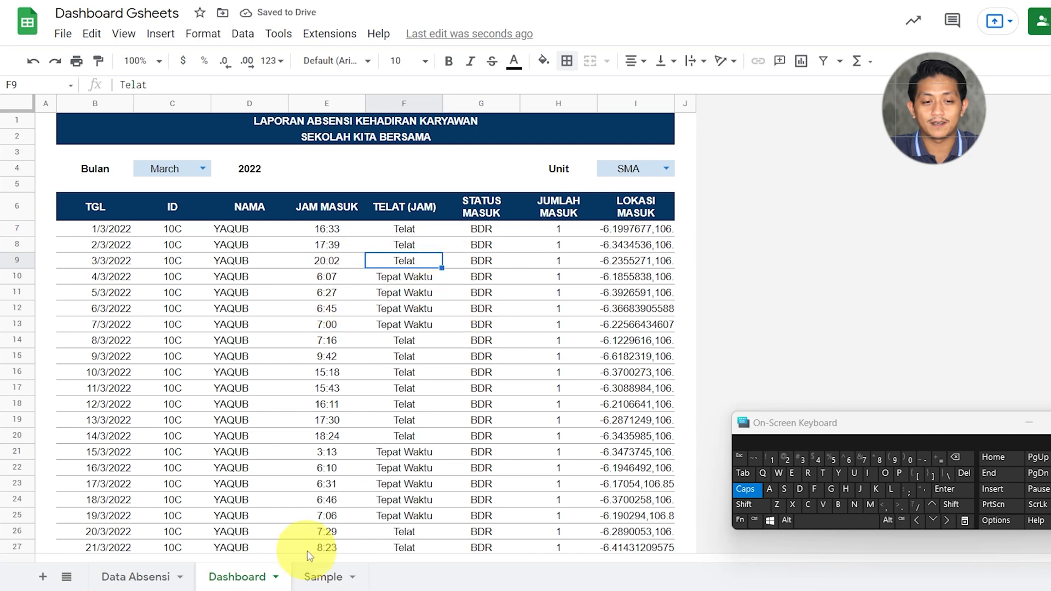
Insert a chart based on the report range B6:I1000 of the Dashboard sheet
{"action": "left_click", "coordinate": [323, 576]}
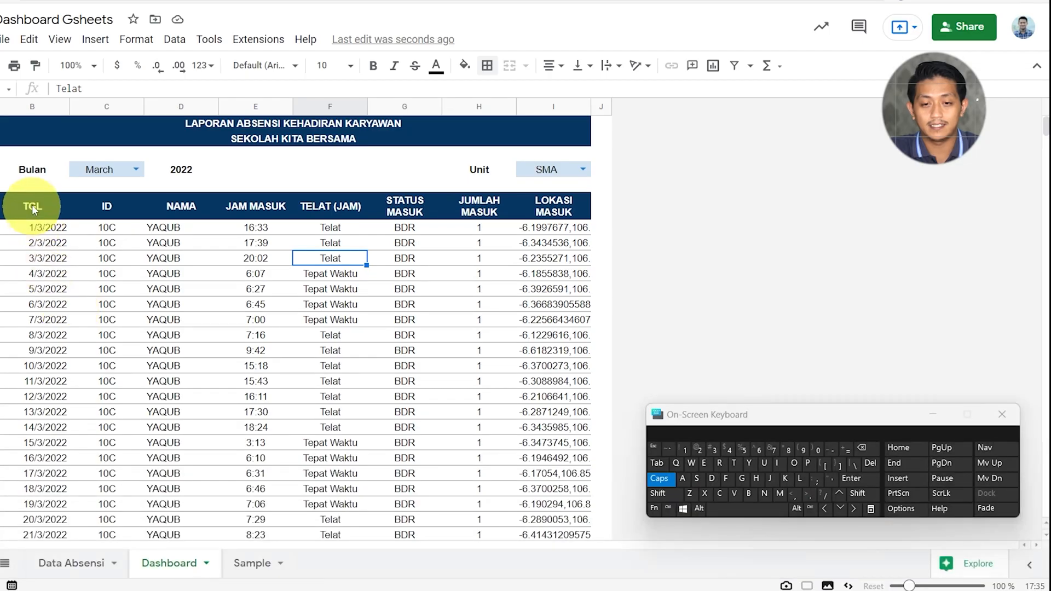
{"action": "left_click", "coordinate": [31, 205]}
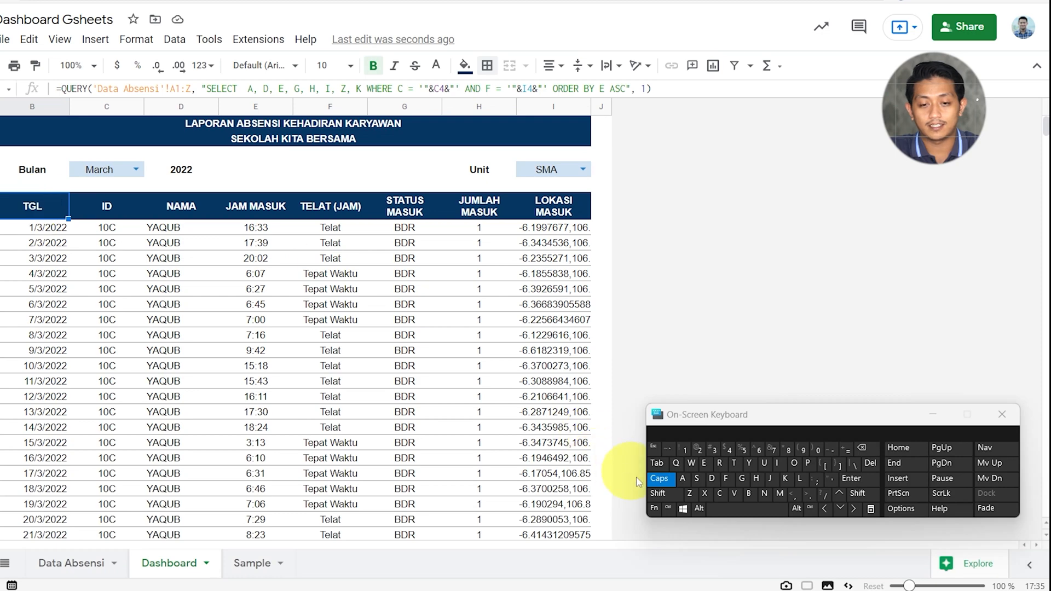
{"action": "key", "text": "ctrl+shift+Right"}
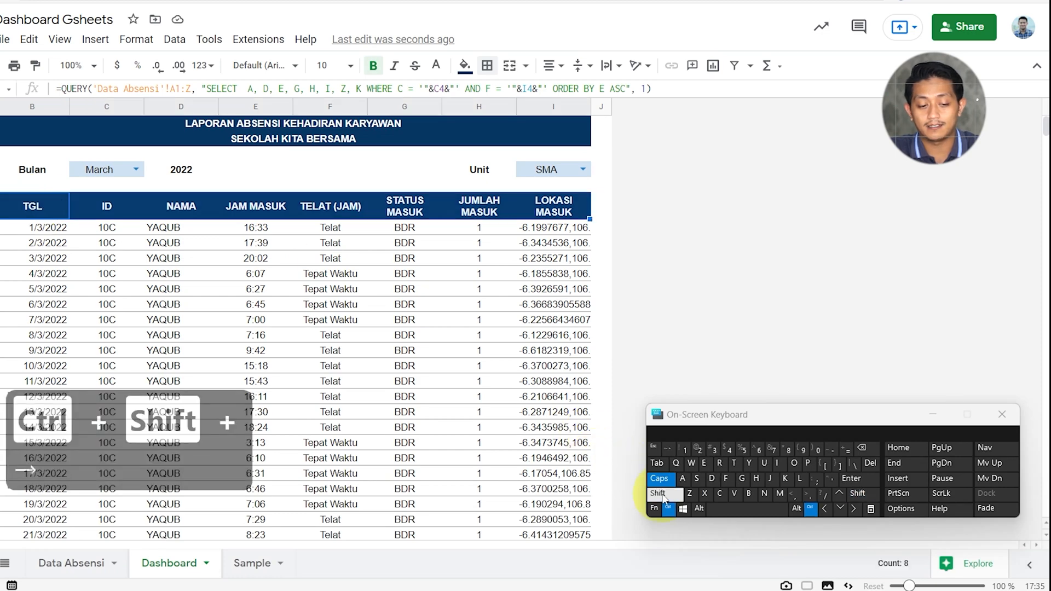
{"action": "key", "text": "ctrl+shift+Down"}
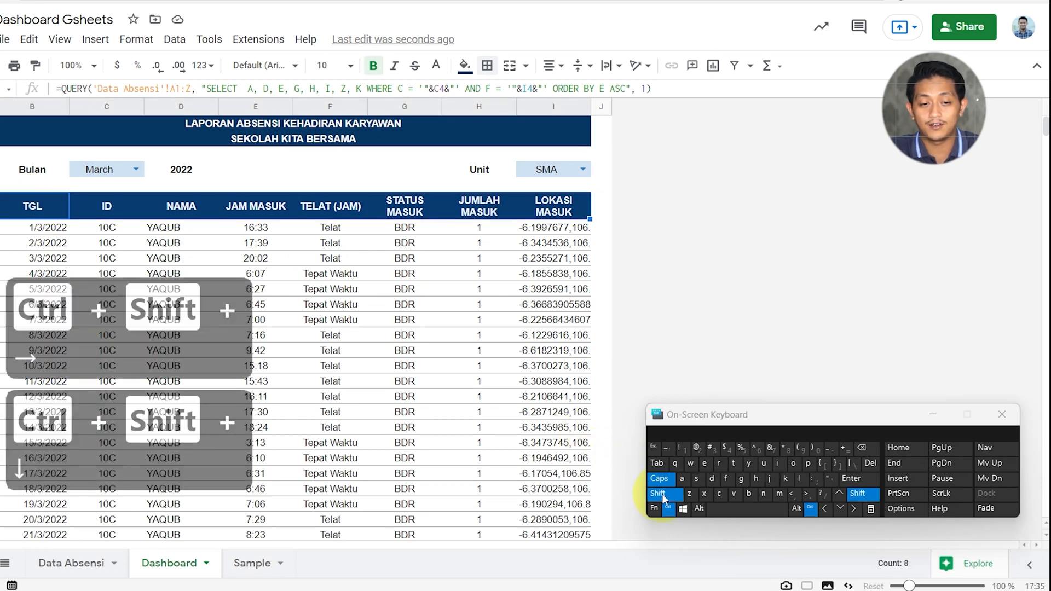
{"action": "key", "text": "ctrl+shift+Down"}
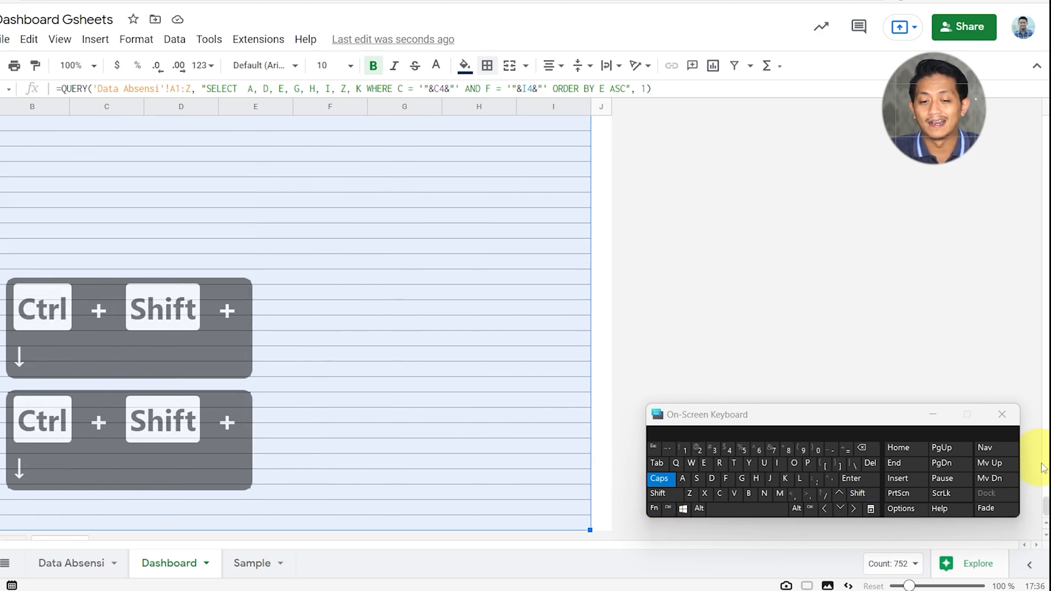
{"action": "left_click_drag", "start_coordinate": [1047, 512], "coordinate": [1032, 82]}
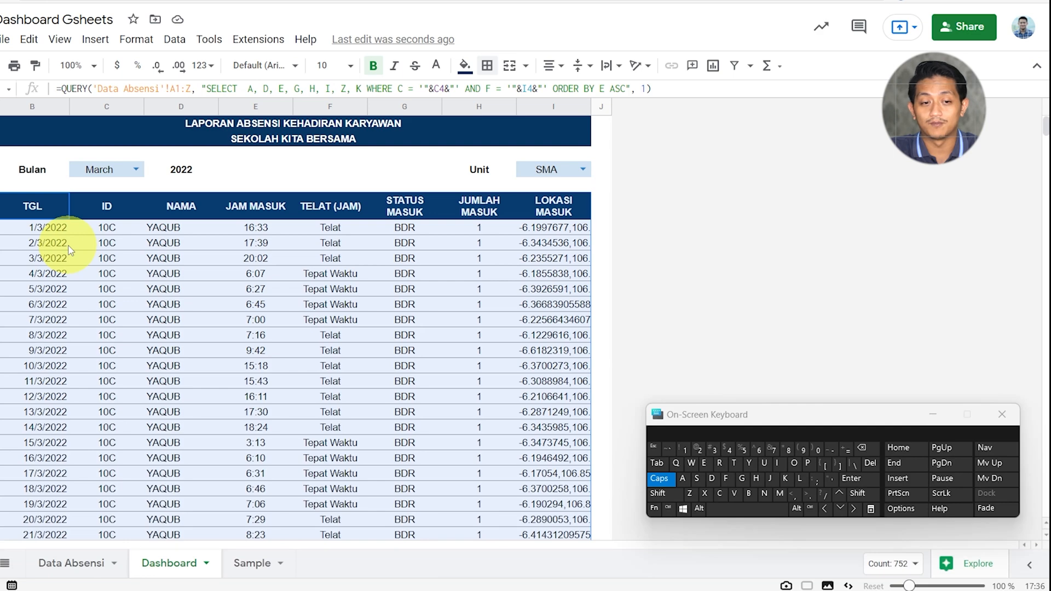
{"action": "left_click", "coordinate": [96, 42]}
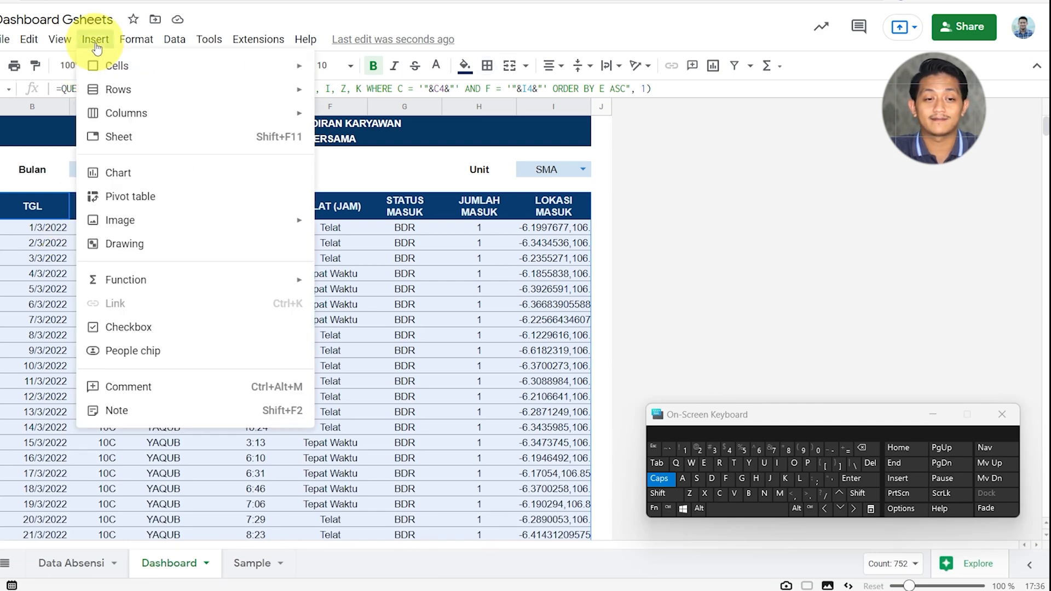
{"action": "left_click", "coordinate": [128, 173]}
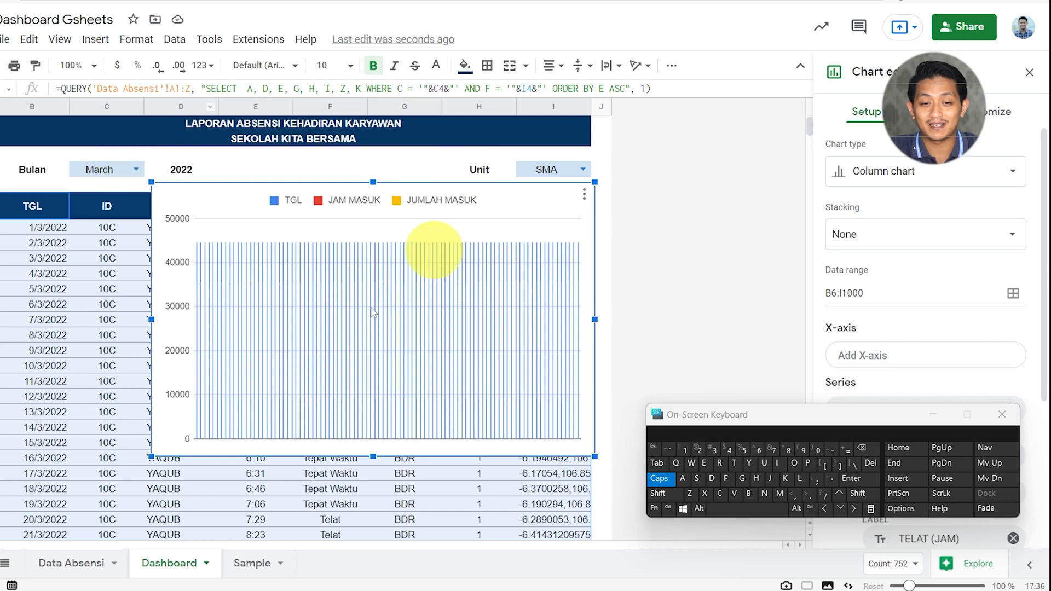
Remove all of the automatically added series from the column chart
{"action": "left_click_drag", "start_coordinate": [822, 414], "coordinate": [601, 499]}
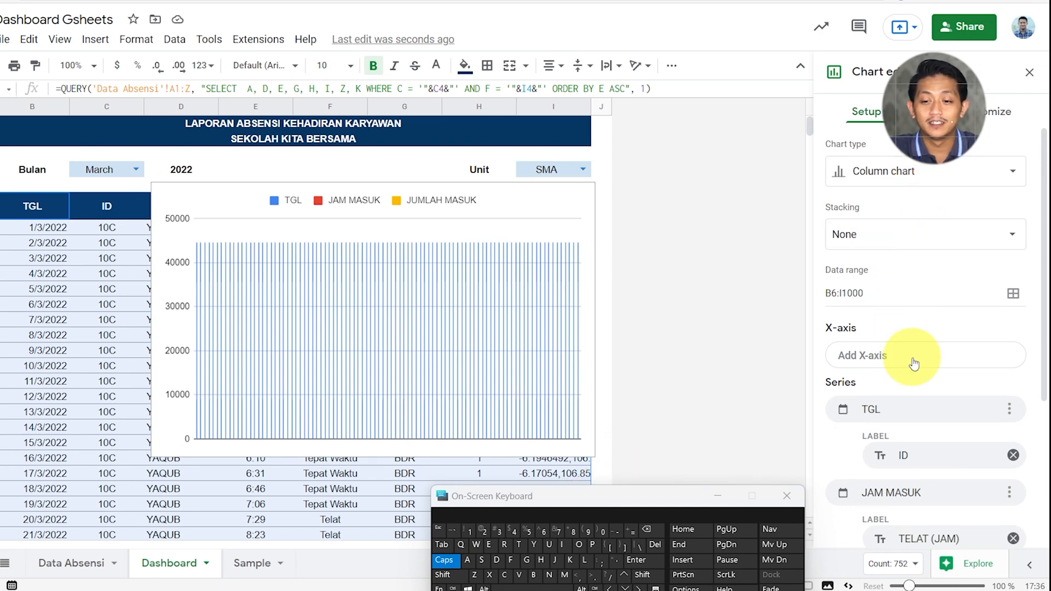
{"action": "scroll", "coordinate": [1017, 393], "scroll_direction": "down", "scroll_amount": 4}
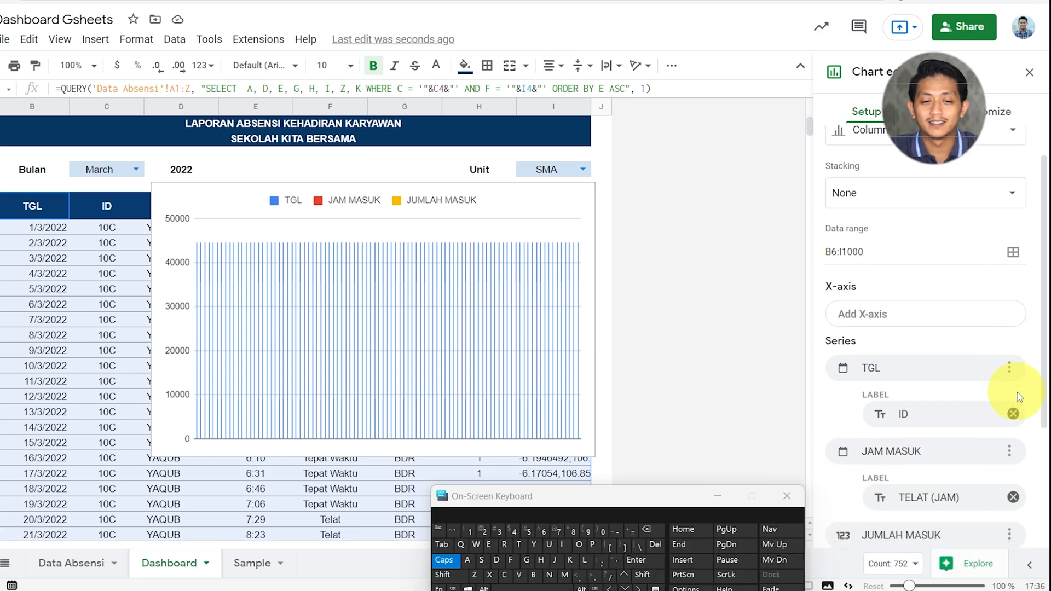
{"action": "scroll", "coordinate": [1018, 398], "scroll_direction": "up", "scroll_amount": 1}
{"action": "scroll", "coordinate": [1018, 398], "scroll_direction": "down", "scroll_amount": 2}
{"action": "scroll", "coordinate": [1018, 398], "scroll_direction": "up", "scroll_amount": 3}
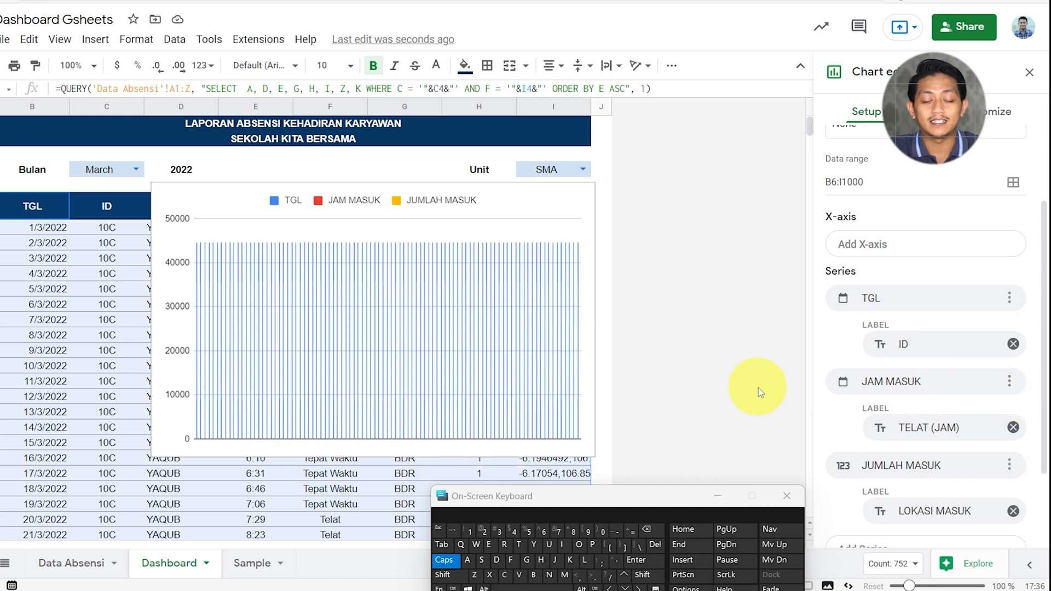
{"action": "left_click", "coordinate": [1009, 299]}
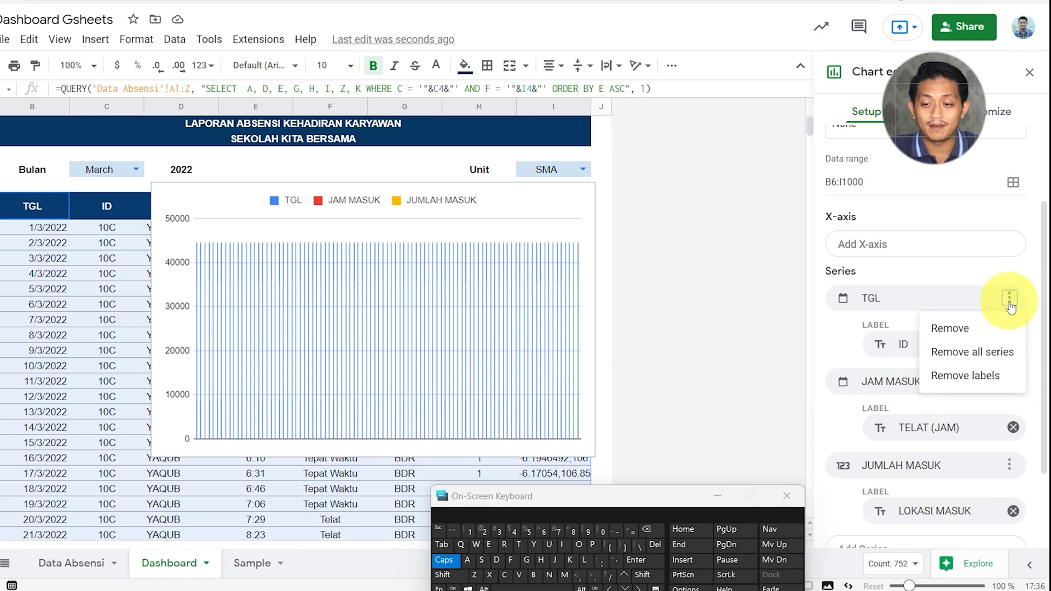
{"action": "left_click", "coordinate": [1007, 353]}
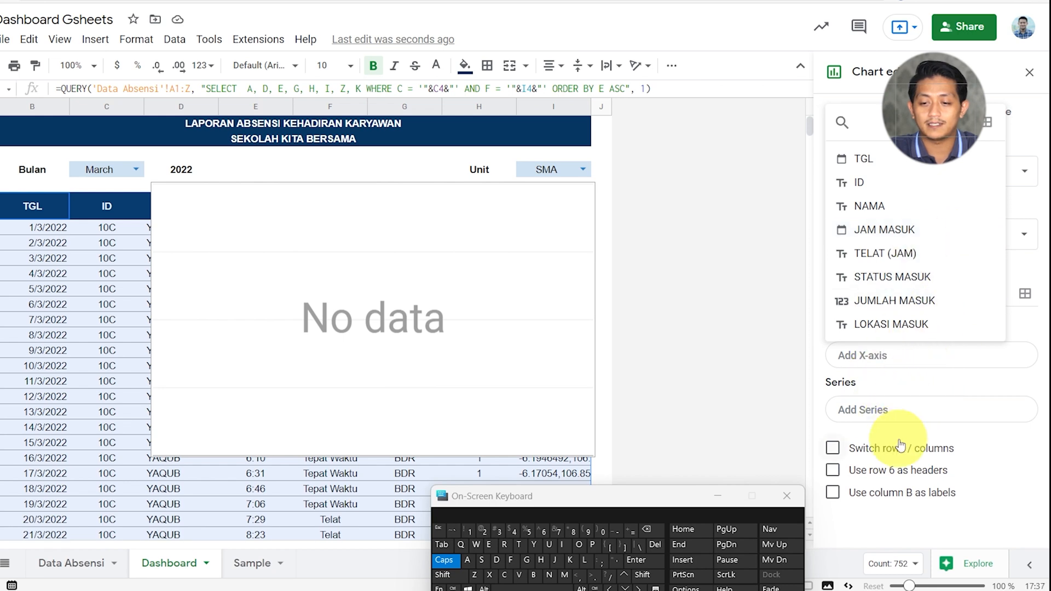
Plot JUMLAH MASUK as the chart series against an aggregated NAMA x-axis, using row 6 as headers
{"action": "left_click", "coordinate": [834, 472]}
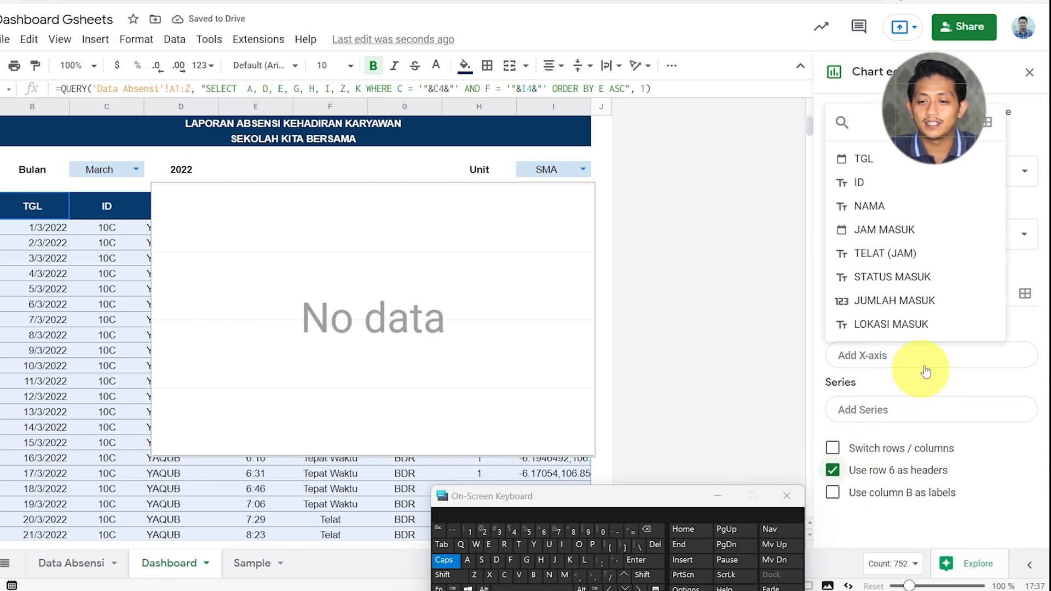
{"action": "left_click", "coordinate": [899, 205]}
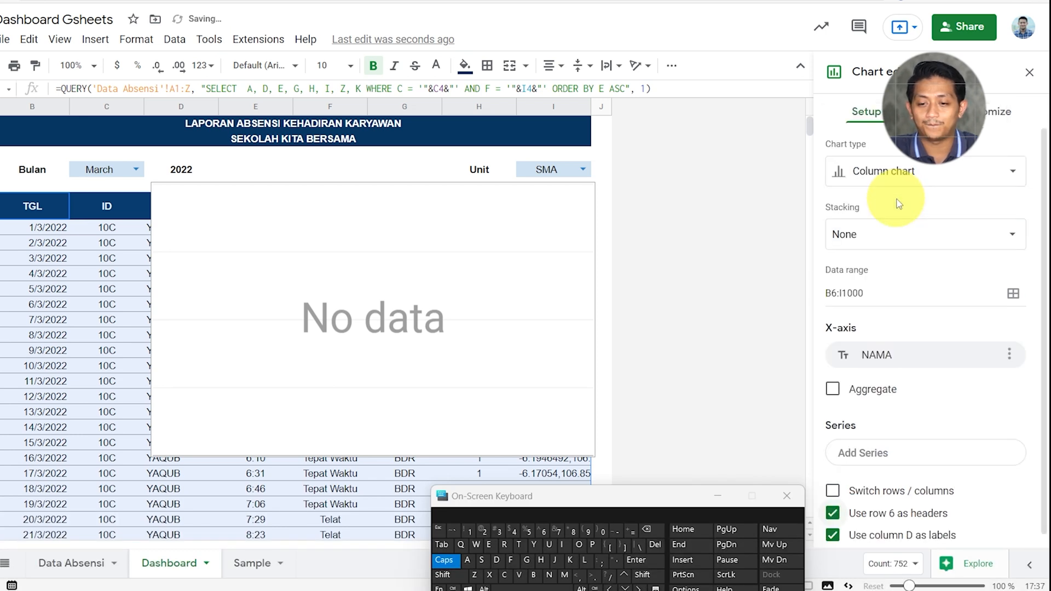
{"action": "left_click", "coordinate": [833, 389]}
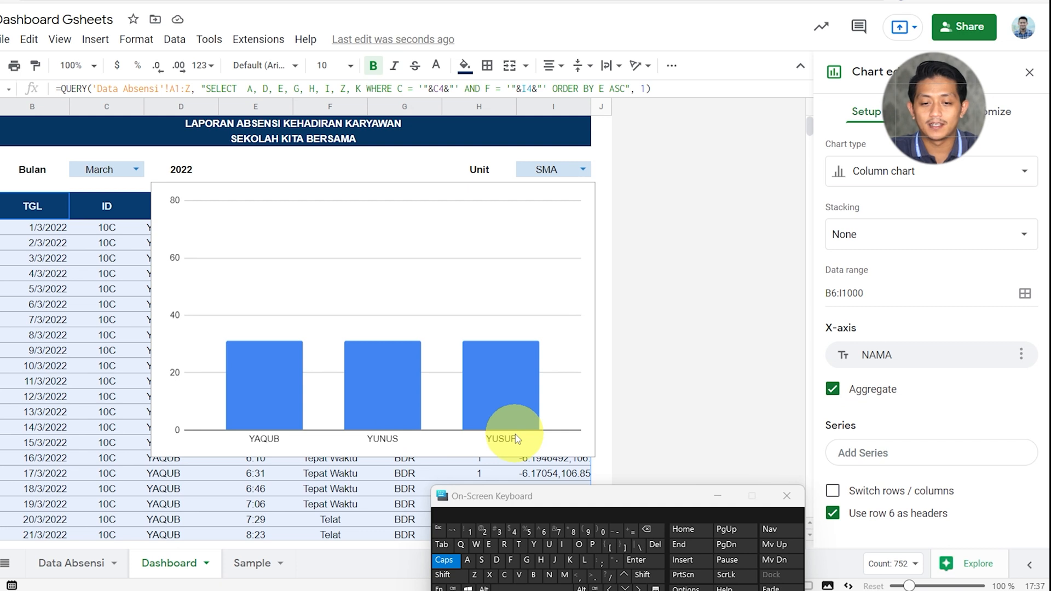
{"action": "left_click", "coordinate": [911, 460]}
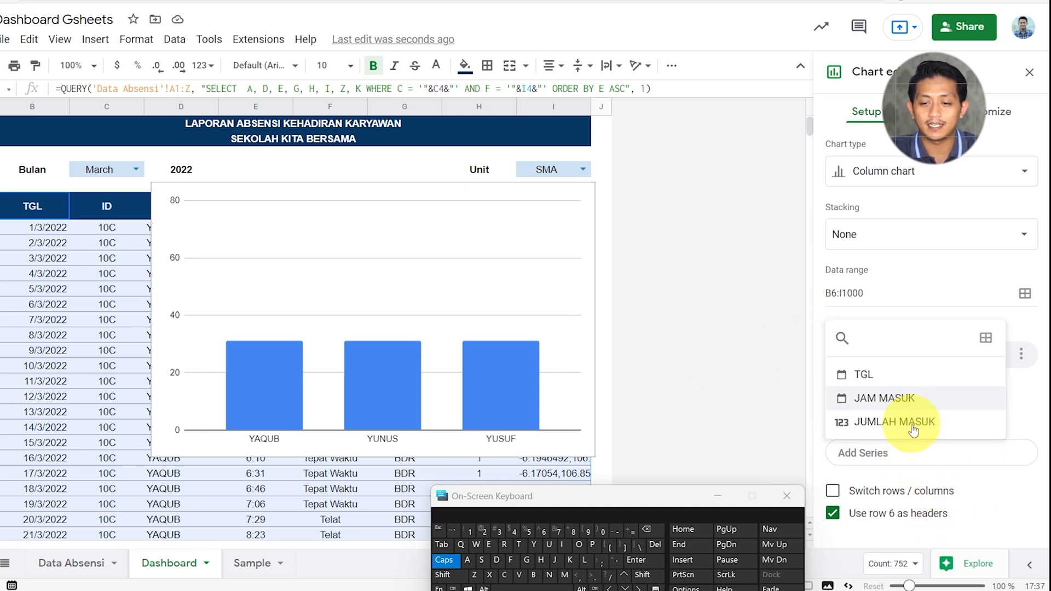
{"action": "left_click", "coordinate": [913, 433]}
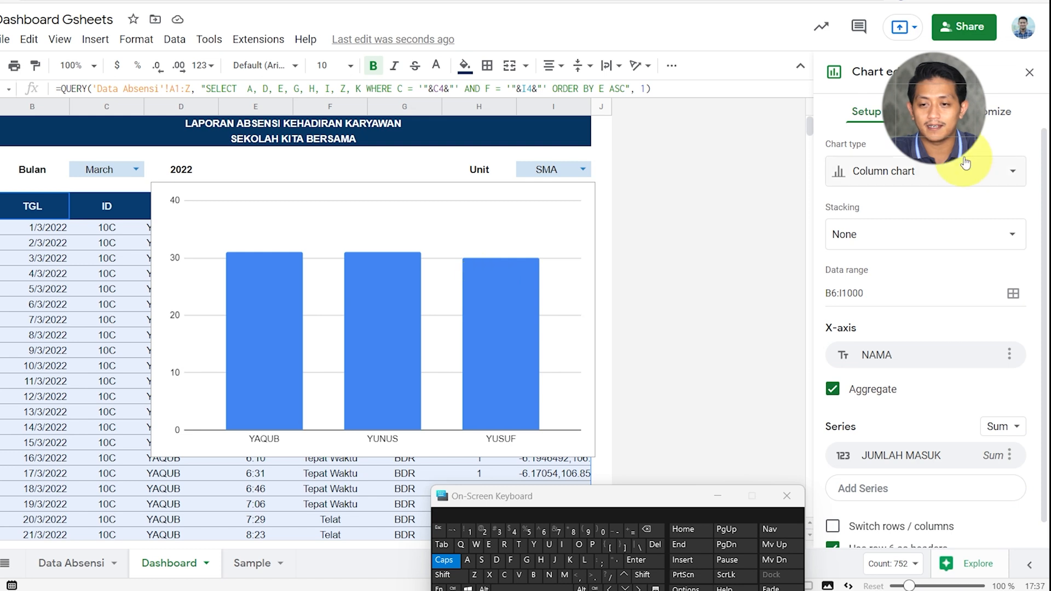
Turn on data labels for the JUMLAH MASUK series of the column chart
{"action": "left_click", "coordinate": [995, 111]}
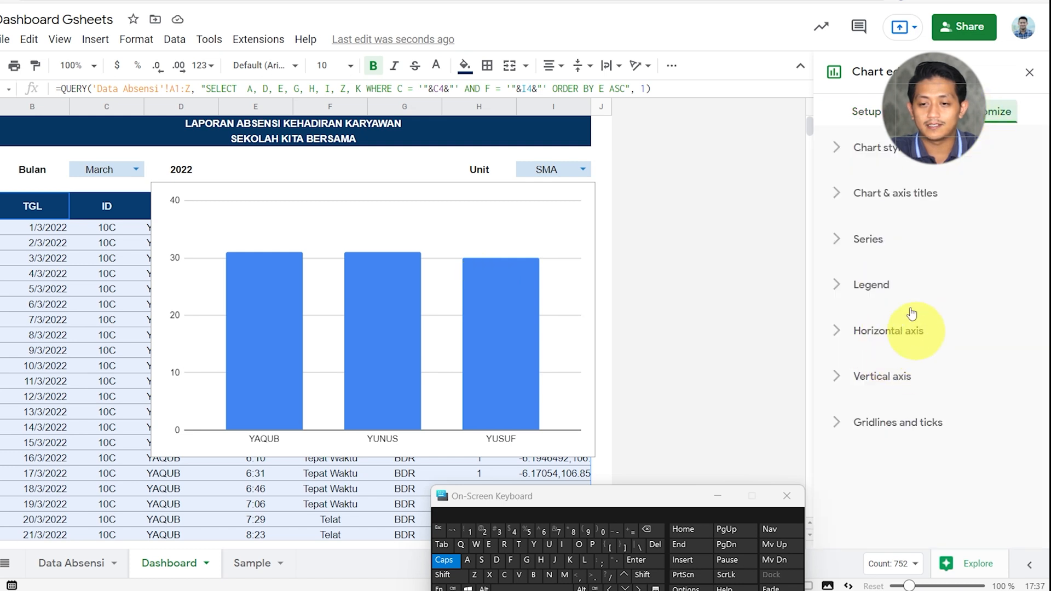
{"action": "left_click", "coordinate": [837, 239]}
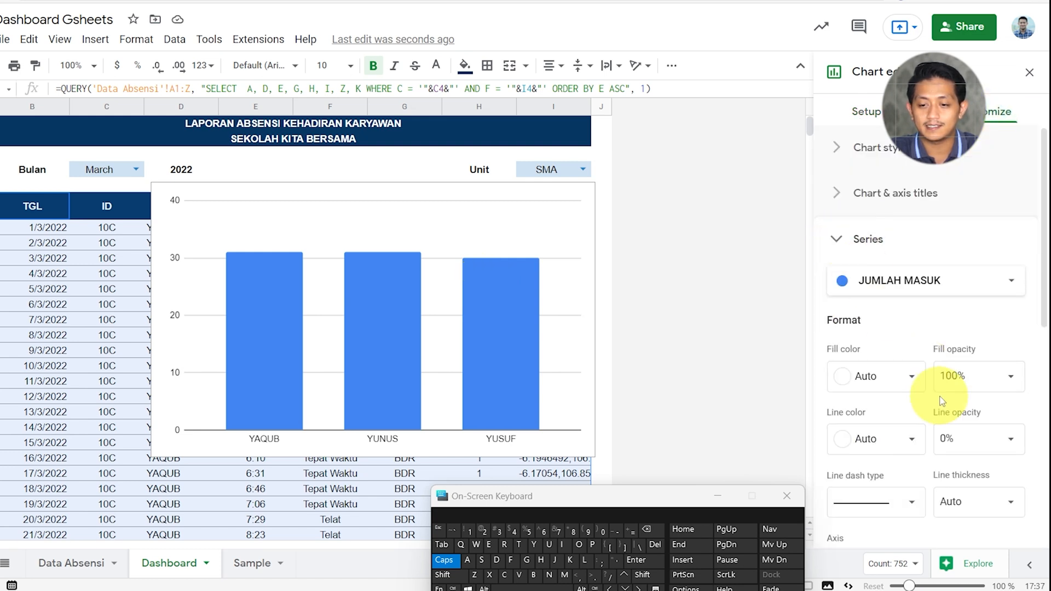
{"action": "scroll", "coordinate": [939, 383], "scroll_direction": "down", "scroll_amount": 3}
{"action": "scroll", "coordinate": [941, 399], "scroll_direction": "down", "scroll_amount": 2}
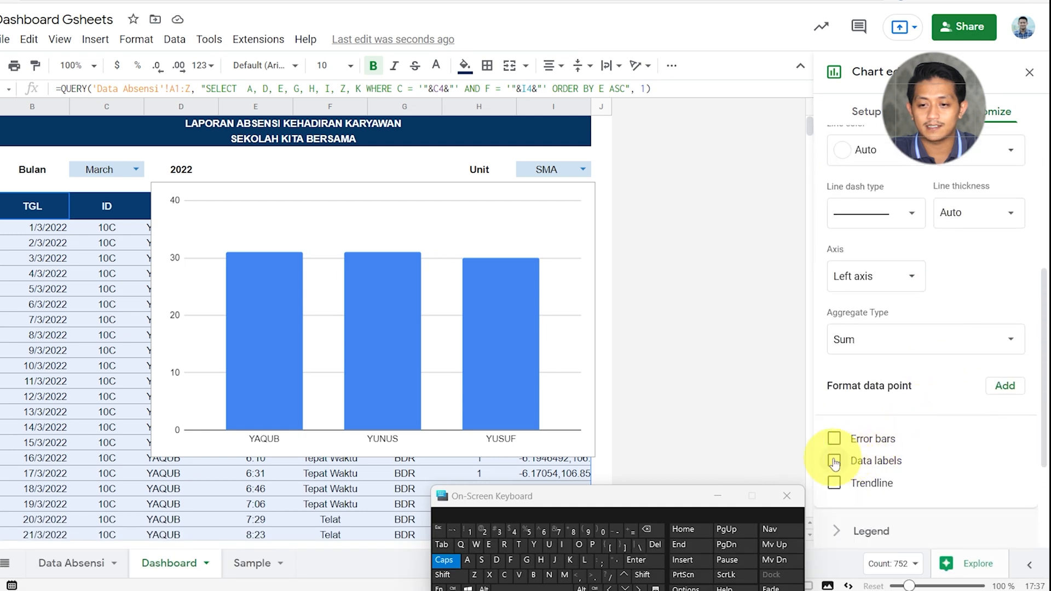
{"action": "left_click", "coordinate": [835, 461]}
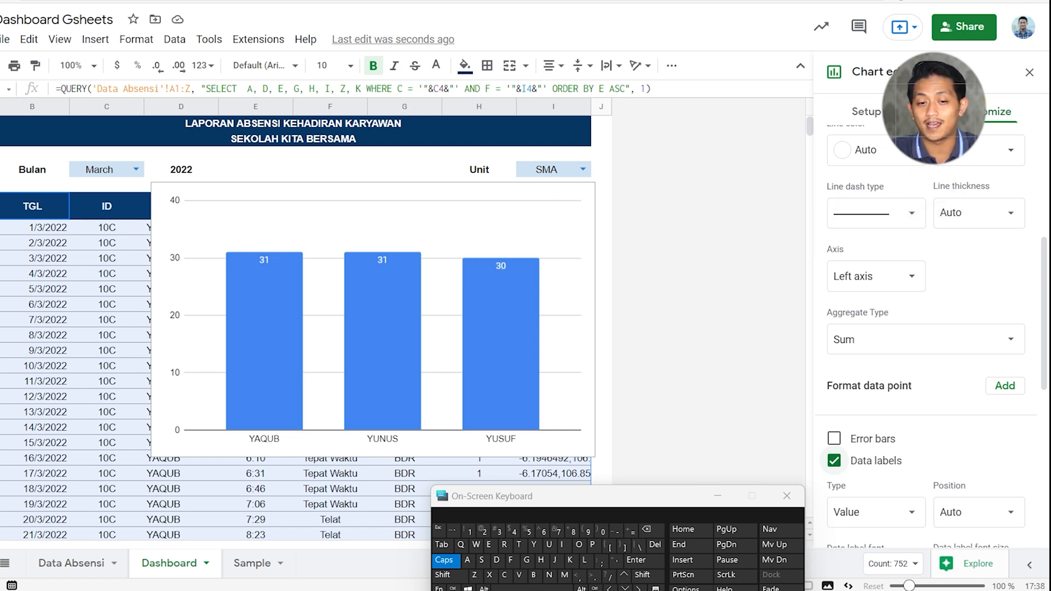
Set the chart title text to "JUMLAH KEHADIRAN"
{"action": "left_click", "coordinate": [868, 112]}
{"action": "left_click", "coordinate": [992, 112]}
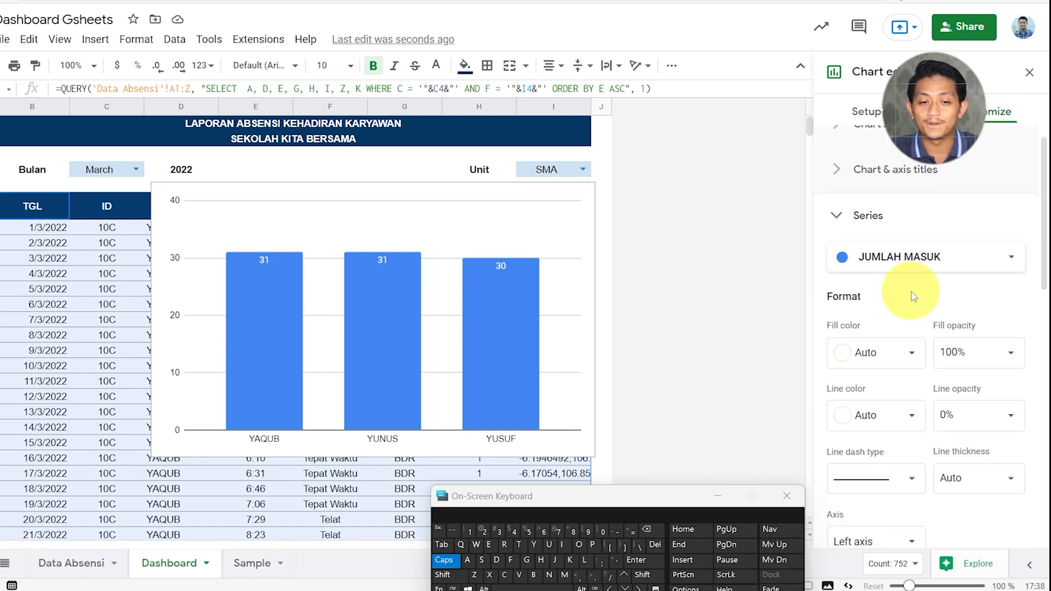
{"action": "scroll", "coordinate": [865, 263], "scroll_direction": "up", "scroll_amount": 1}
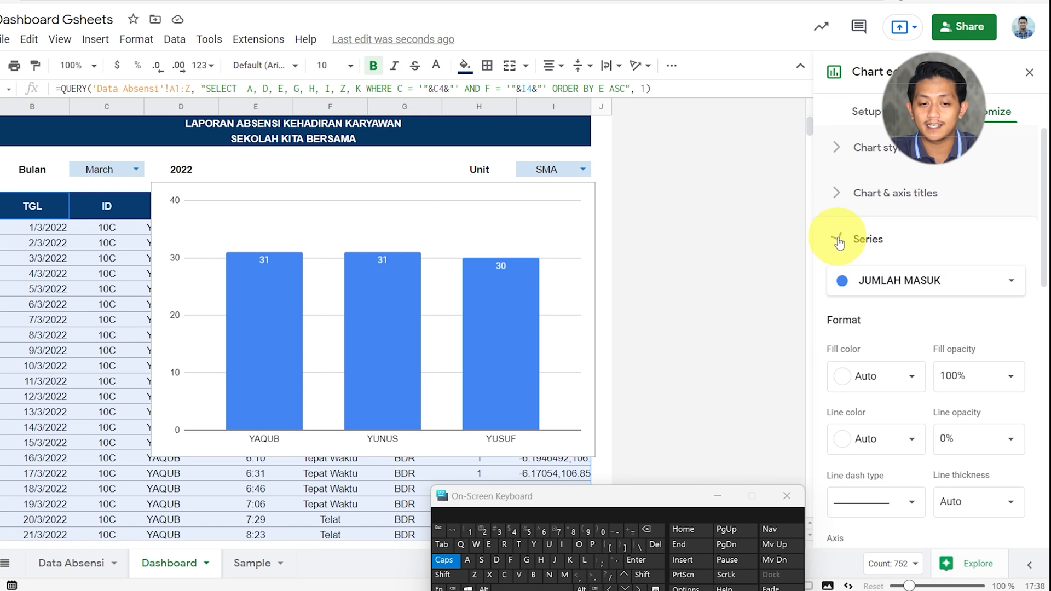
{"action": "left_click", "coordinate": [839, 241]}
{"action": "left_click", "coordinate": [837, 194]}
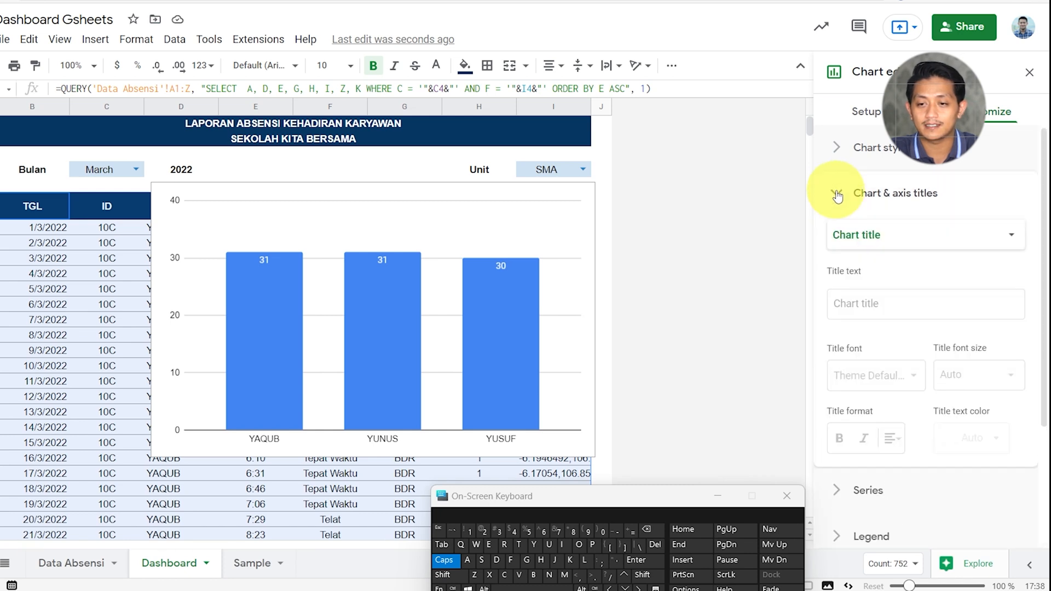
{"action": "left_click", "coordinate": [867, 302]}
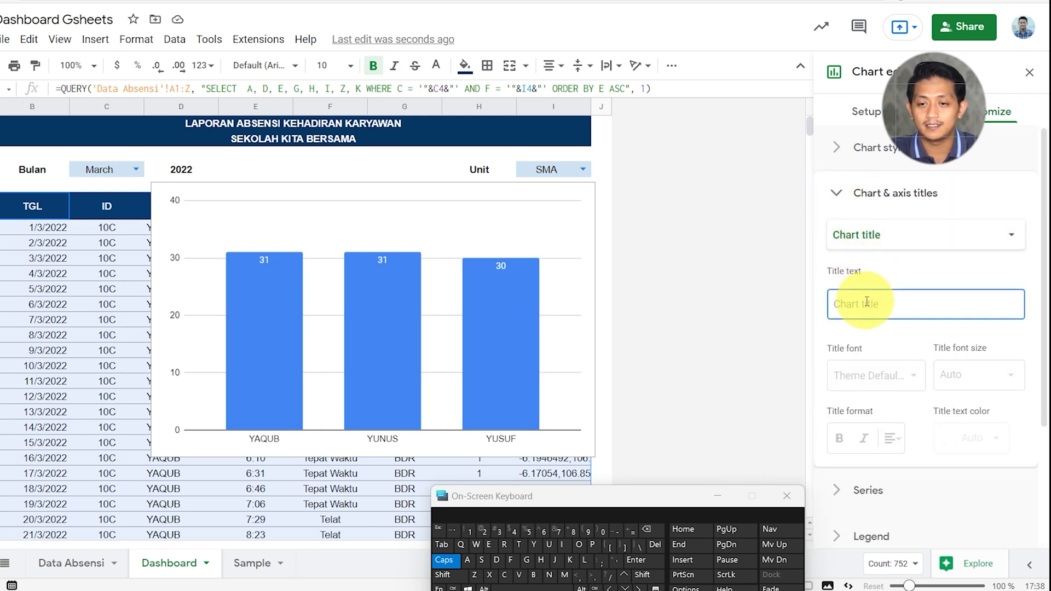
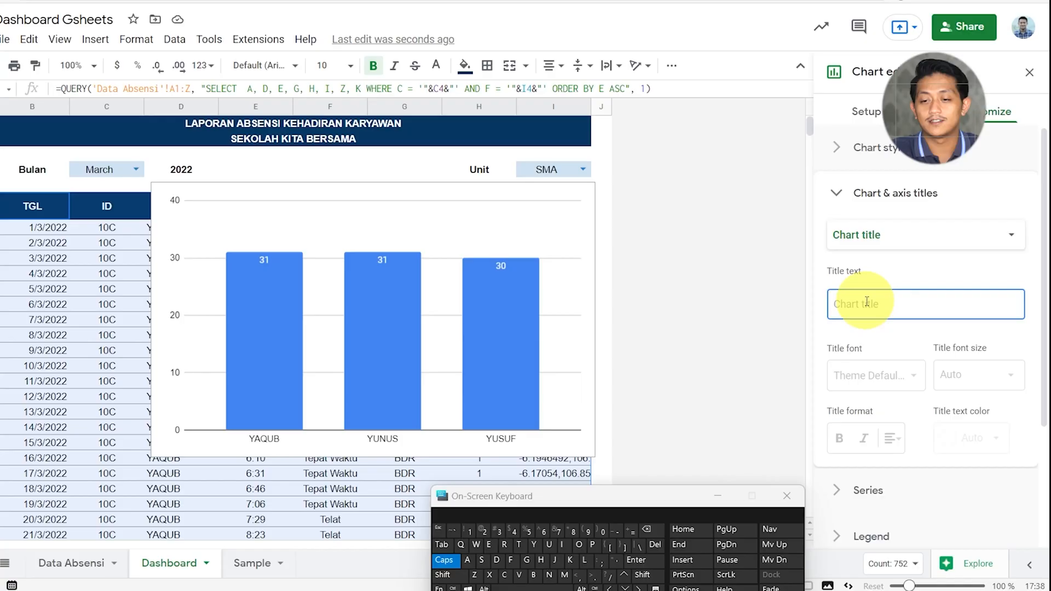
{"action": "type", "text": "JUMLAH"}
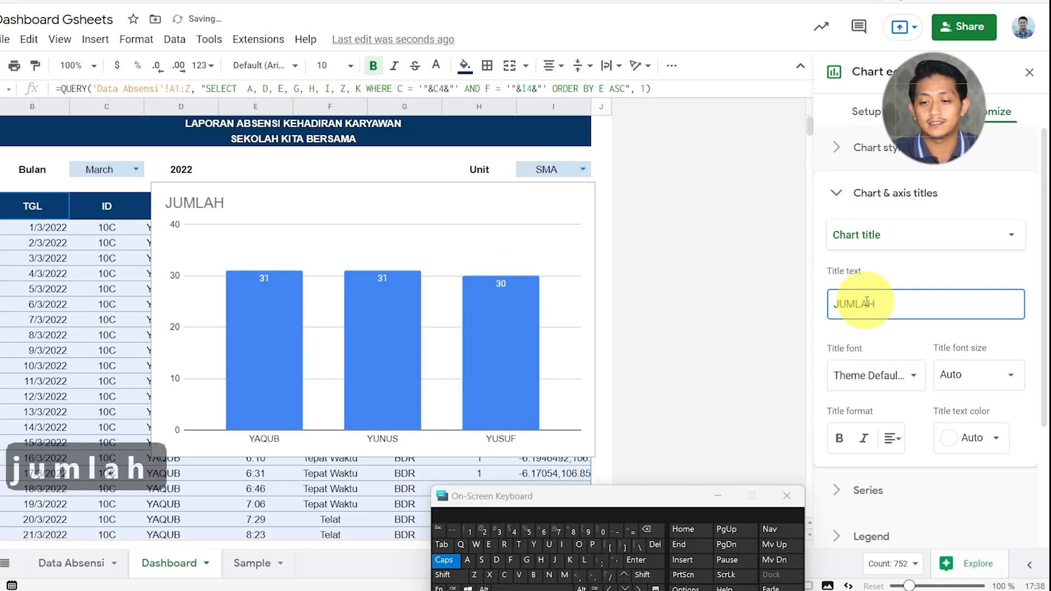
{"action": "type", "text": " KEHADIRAN"}
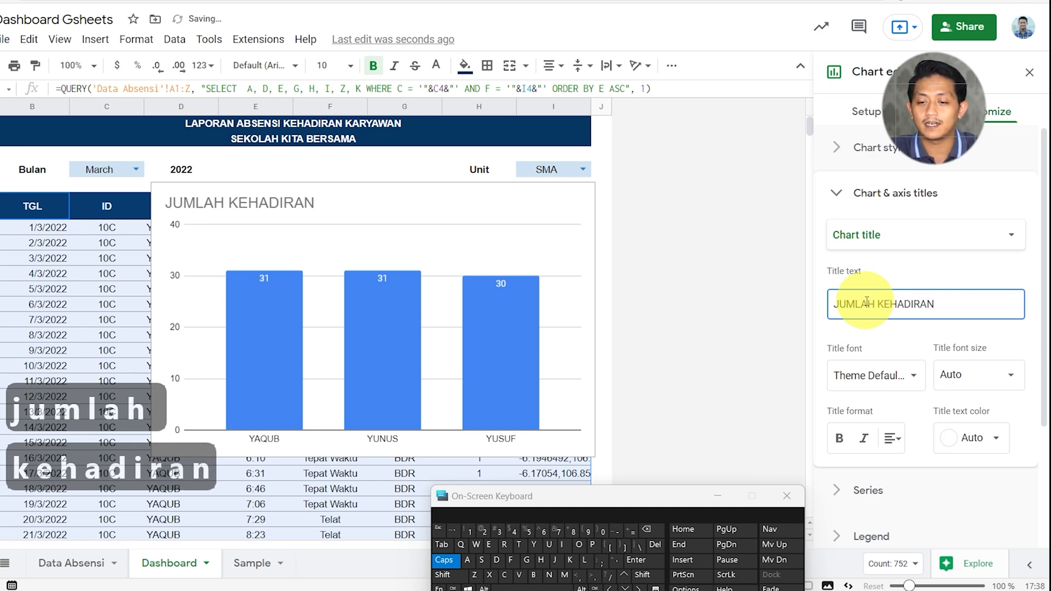
Format the chart title as centered, size 14, bold and dark blue
{"action": "left_click", "coordinate": [891, 445]}
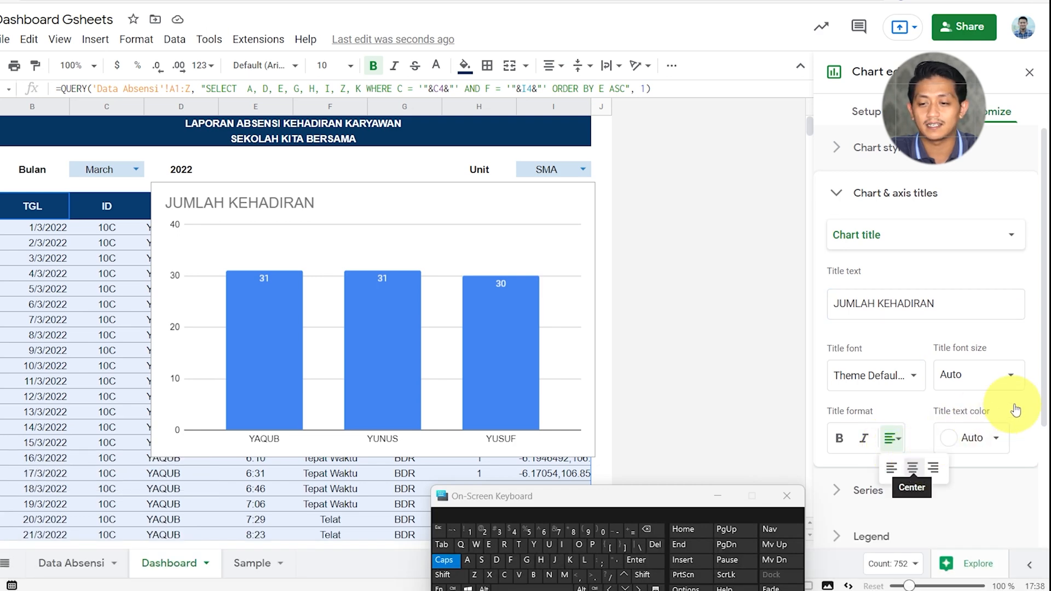
{"action": "left_click", "coordinate": [956, 375]}
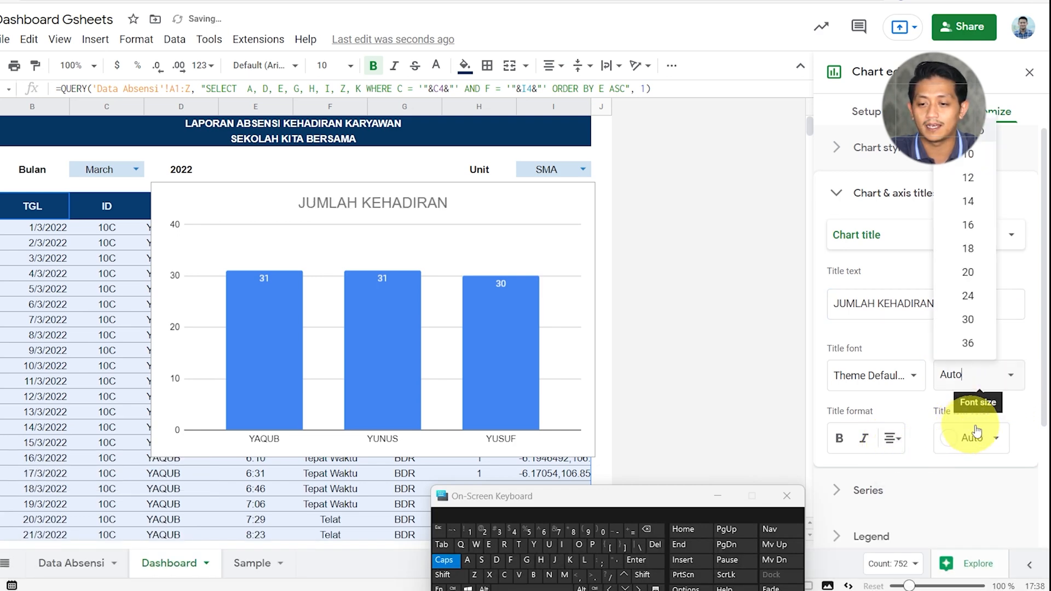
{"action": "left_click", "coordinate": [963, 210]}
{"action": "left_click", "coordinate": [839, 439]}
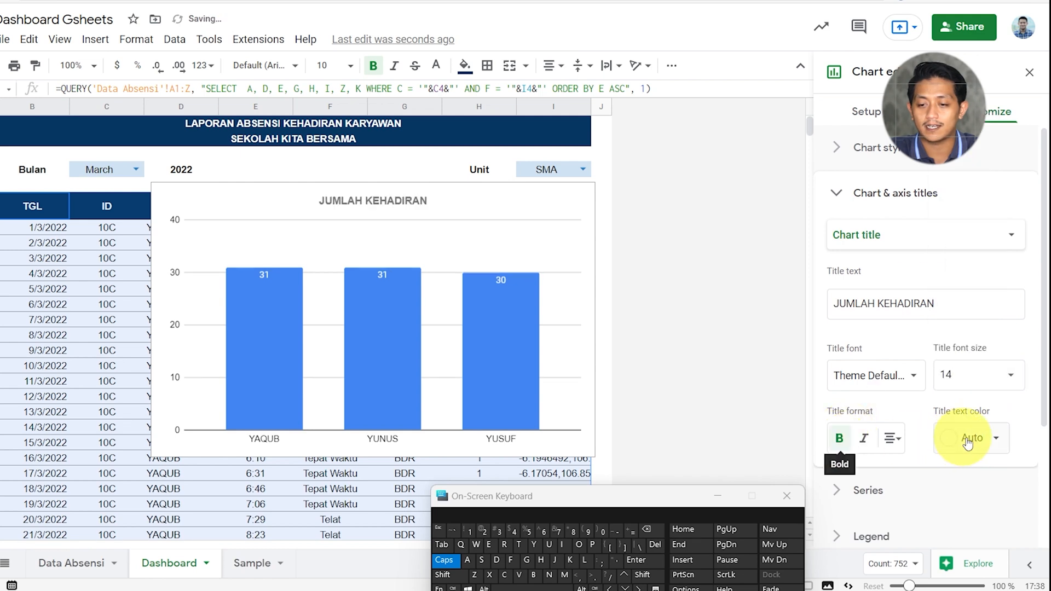
{"action": "left_click", "coordinate": [994, 438]}
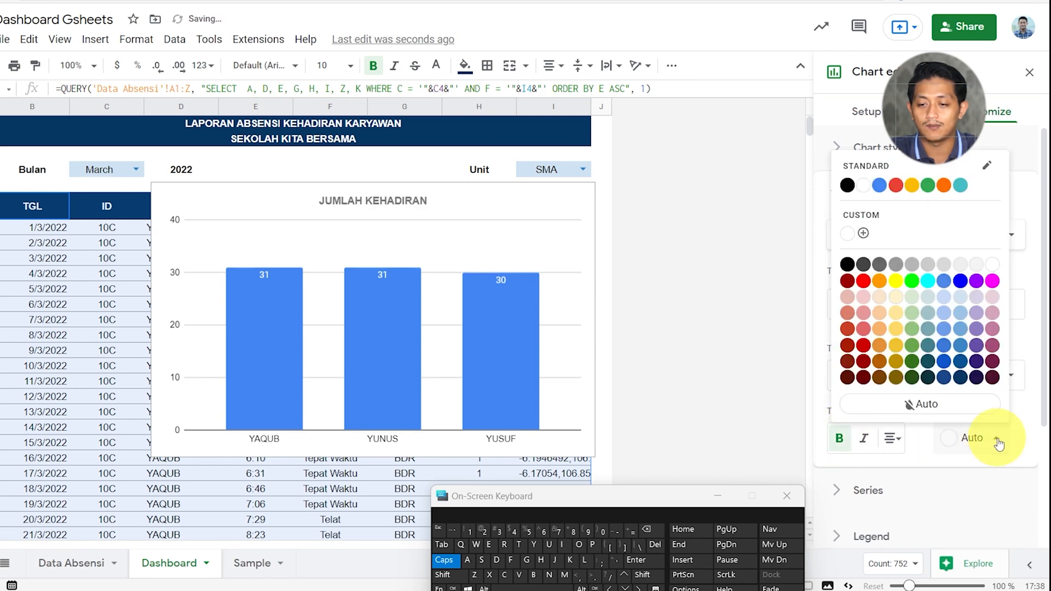
{"action": "left_click", "coordinate": [960, 379]}
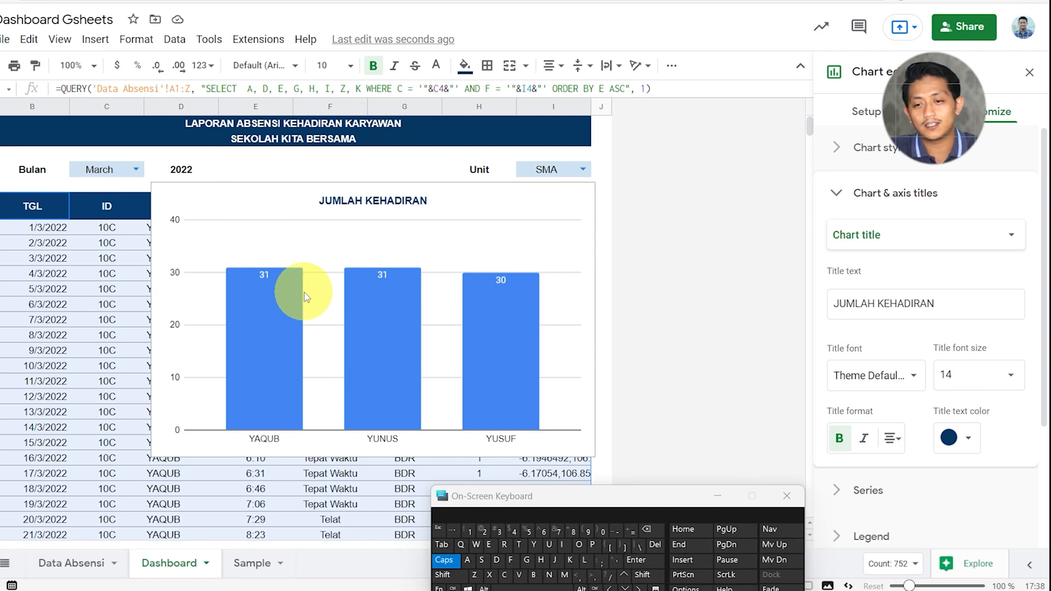
{"action": "left_click", "coordinate": [843, 196]}
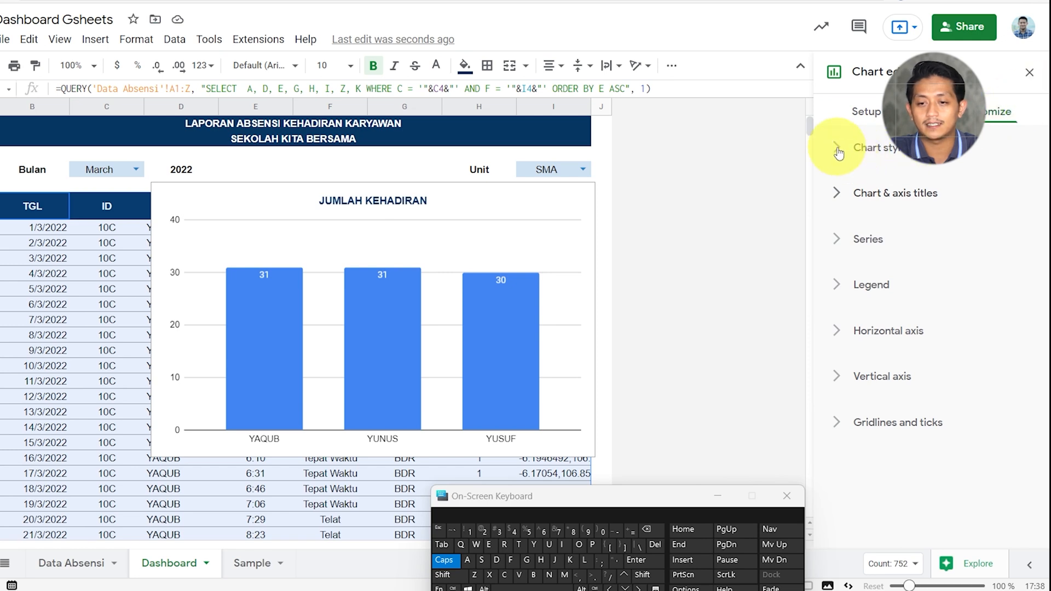
Set the chart's background and border colors to None and render its columns in 3D
{"action": "left_click", "coordinate": [839, 148]}
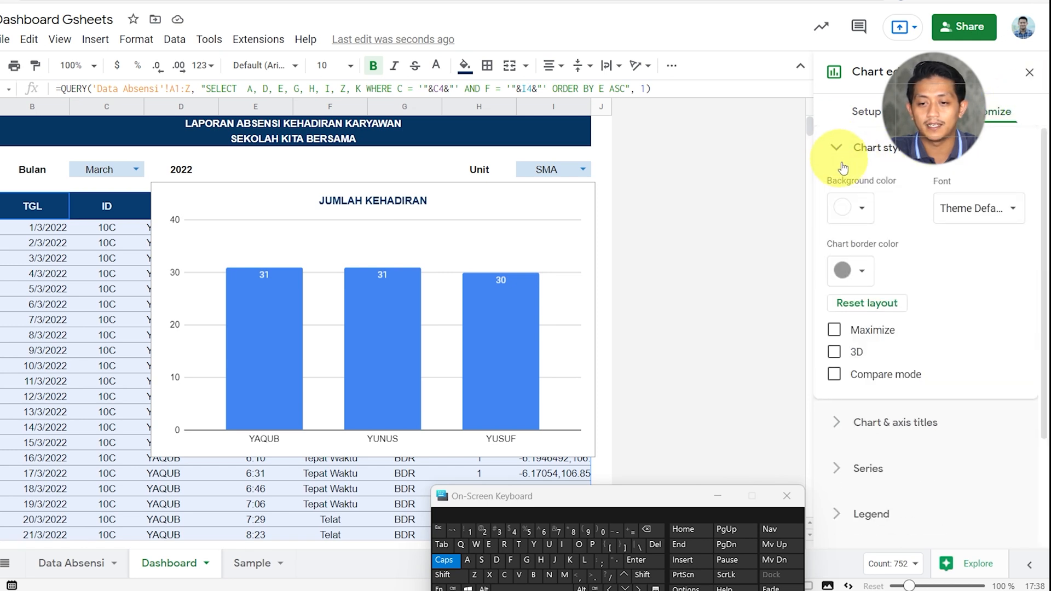
{"action": "left_click", "coordinate": [866, 214]}
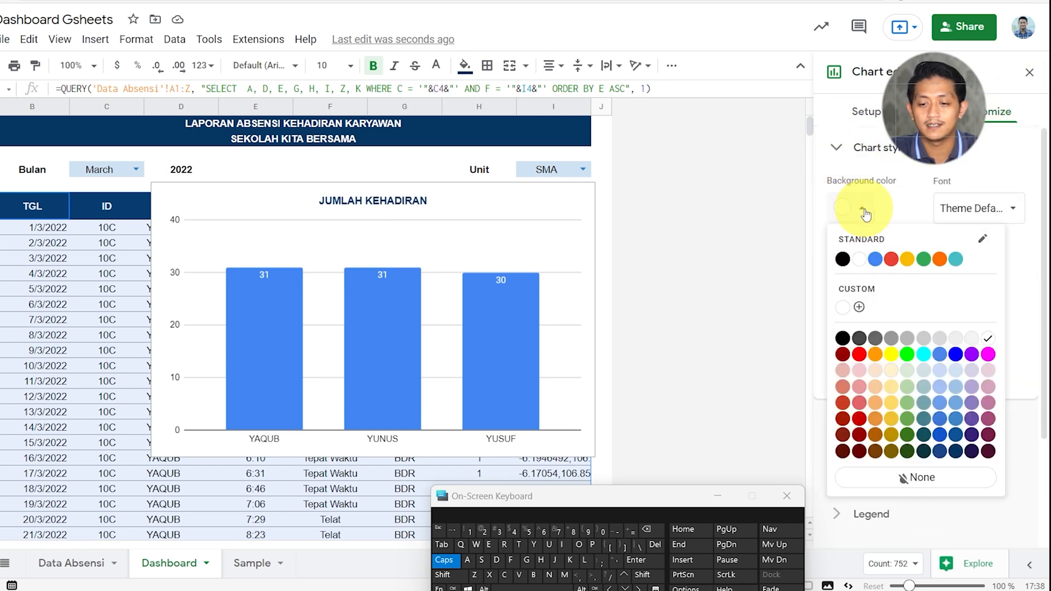
{"action": "left_click", "coordinate": [925, 478]}
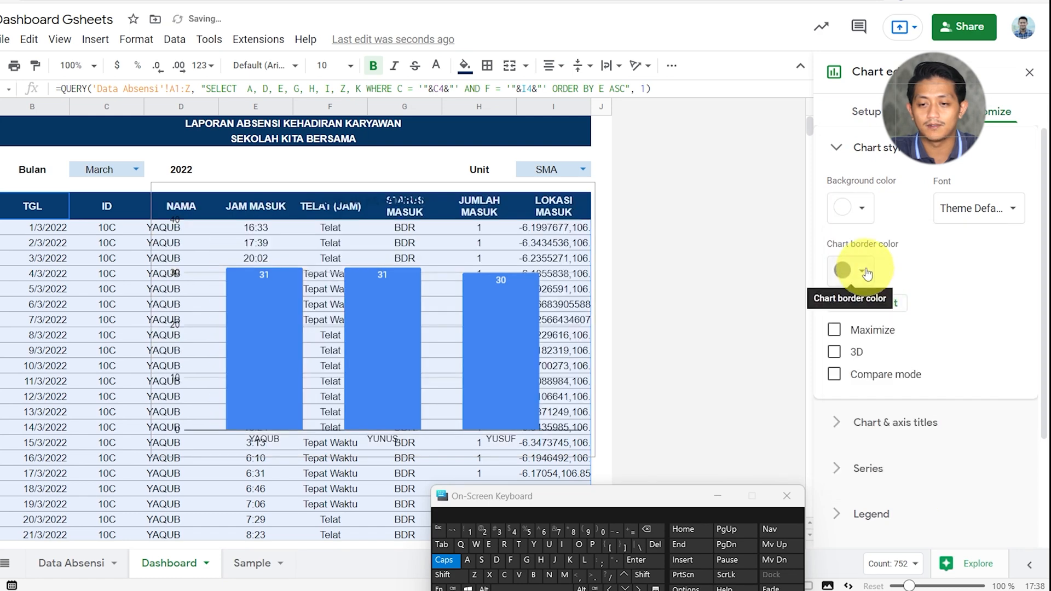
{"action": "left_click", "coordinate": [866, 272]}
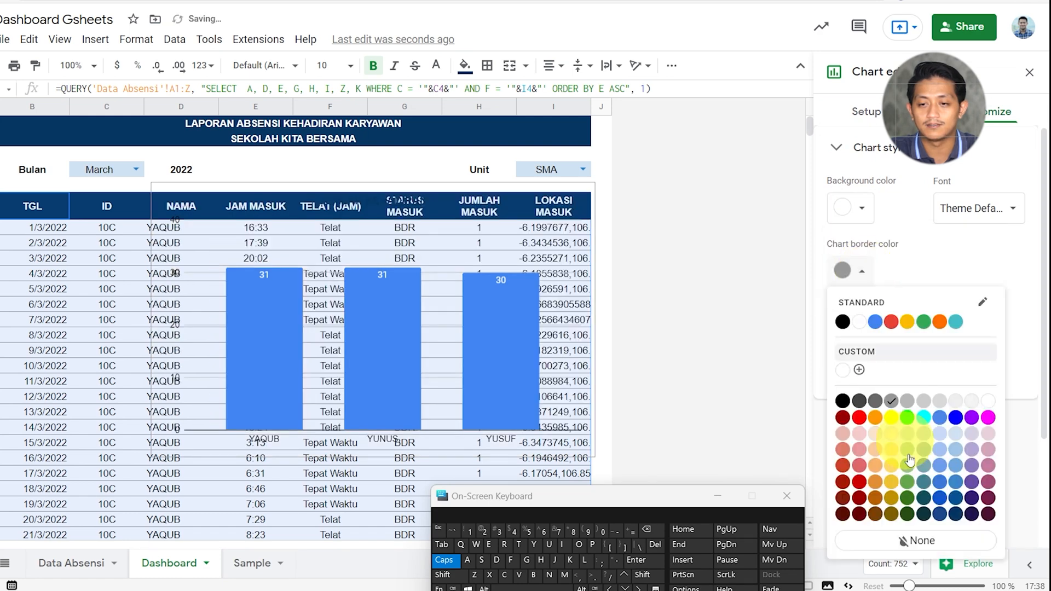
{"action": "left_click", "coordinate": [925, 542]}
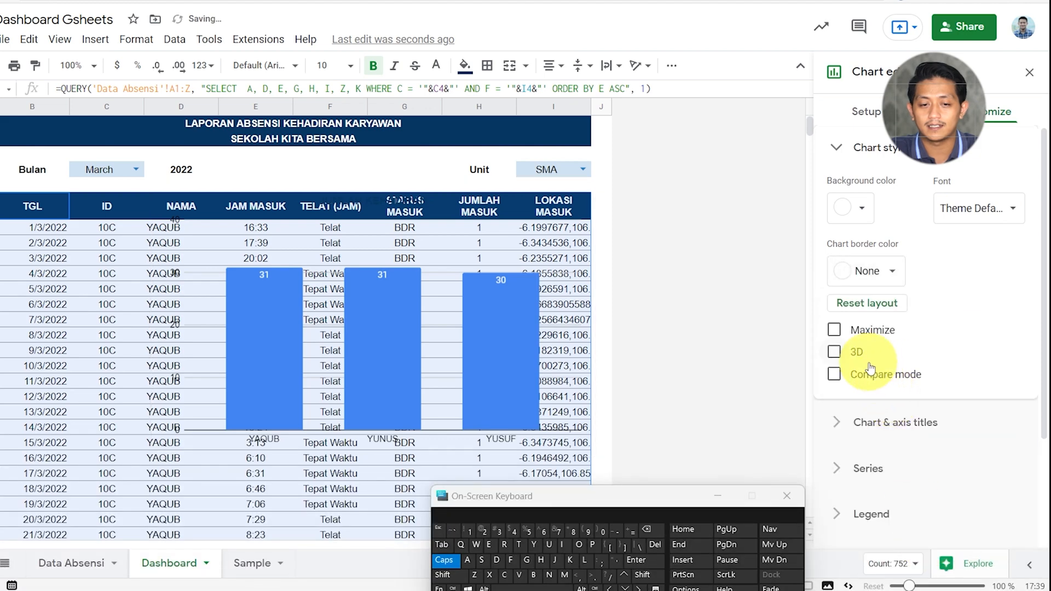
{"action": "left_click", "coordinate": [835, 352]}
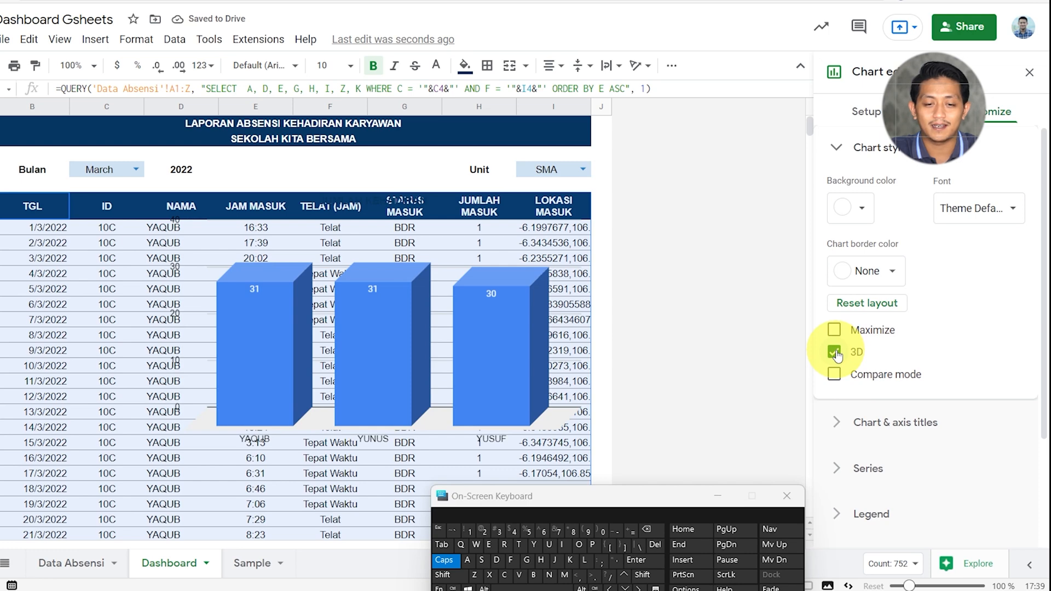
Shrink the chart and place it over columns B to E, just below the Bulan filter row
{"action": "left_click", "coordinate": [524, 376]}
{"action": "left_click_drag", "start_coordinate": [605, 463], "coordinate": [438, 339]}
{"action": "left_click_drag", "start_coordinate": [294, 285], "coordinate": [464, 292]}
{"action": "left_click_drag", "start_coordinate": [525, 255], "coordinate": [142, 291]}
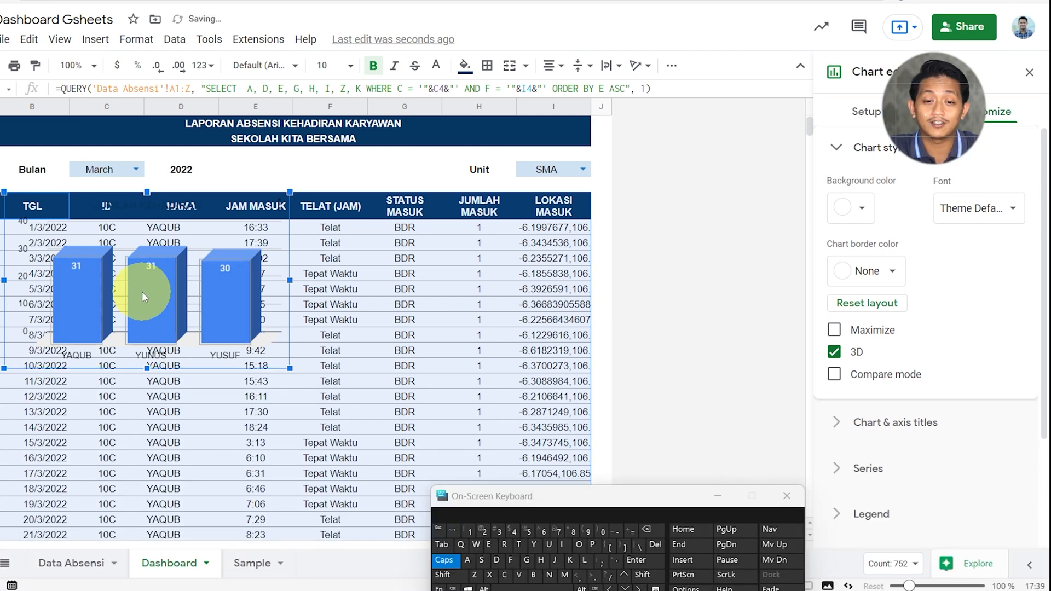
{"action": "left_click", "coordinate": [432, 404]}
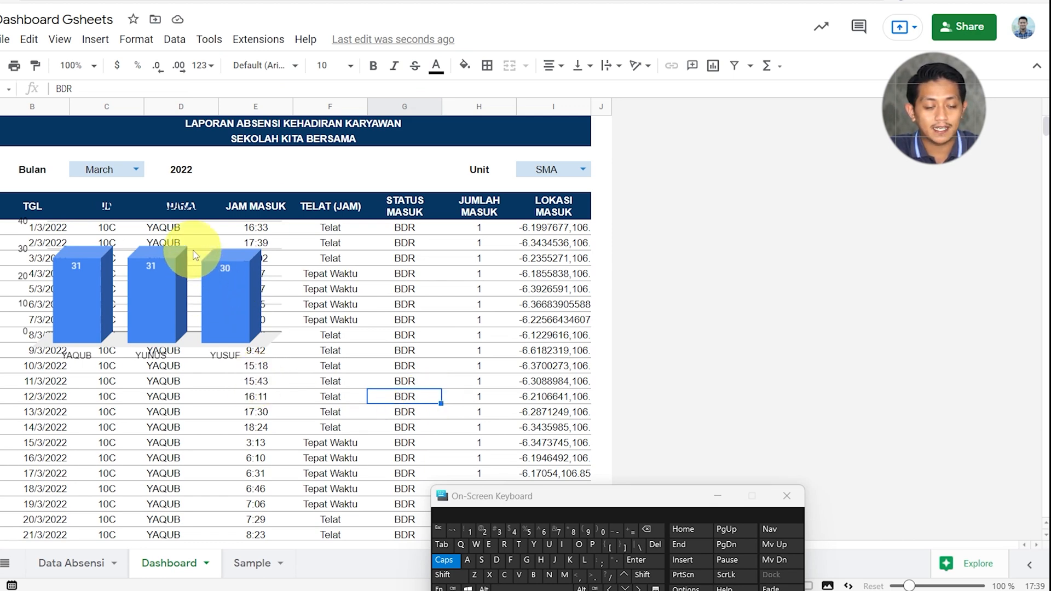
{"action": "left_click", "coordinate": [177, 275]}
{"action": "left_click_drag", "start_coordinate": [177, 275], "coordinate": [180, 273]}
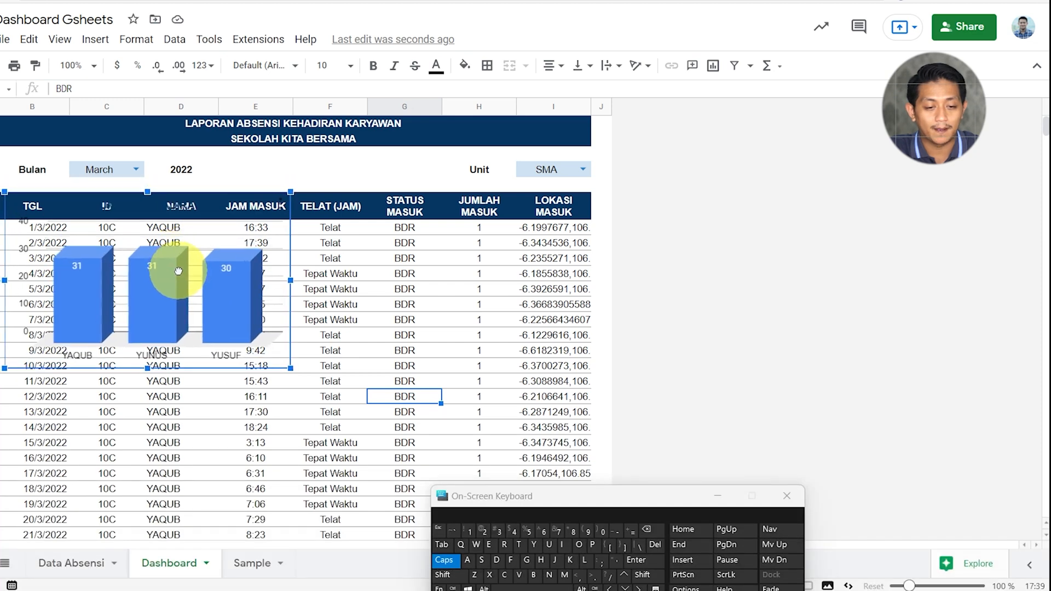
Check the Sample sheet's layout, and insert 20 rows above row 6 of the Dashboard sheet to make room for charts
{"action": "left_click", "coordinate": [243, 570]}
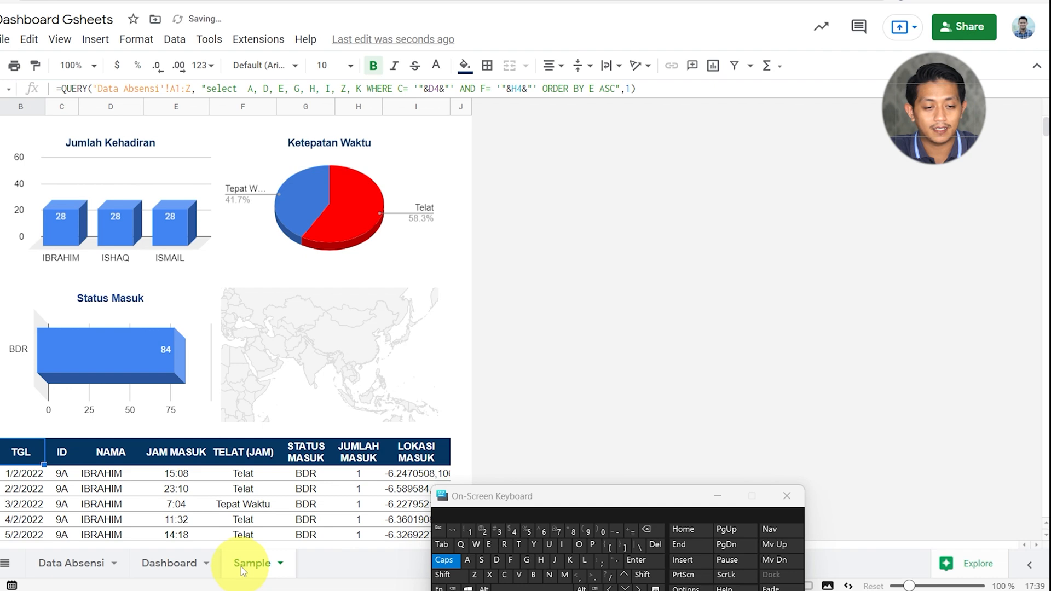
{"action": "left_click", "coordinate": [162, 572]}
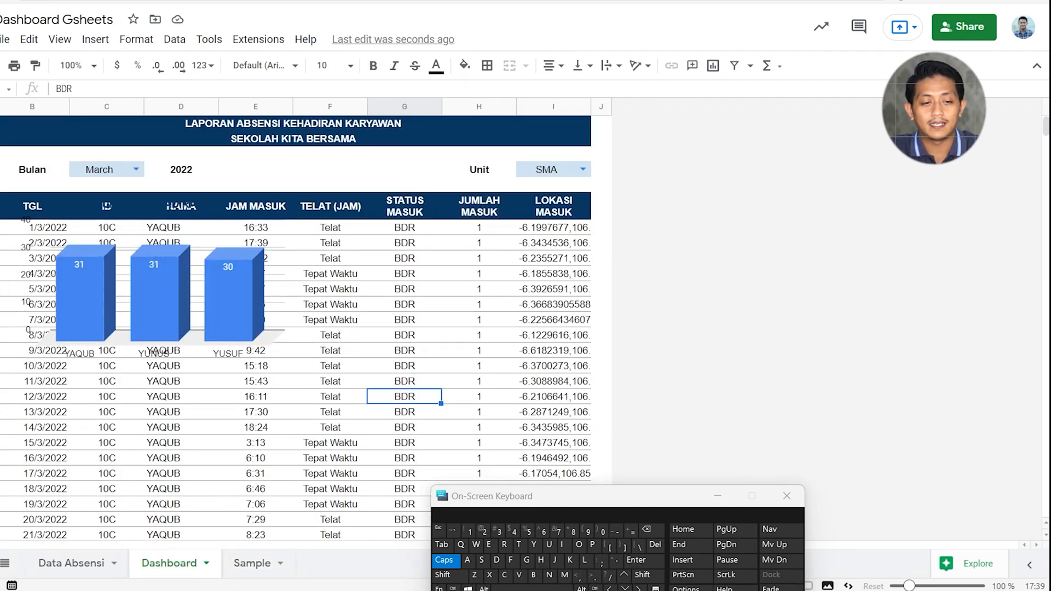
{"action": "left_click_drag", "start_coordinate": [602, 203], "coordinate": [11, 504]}
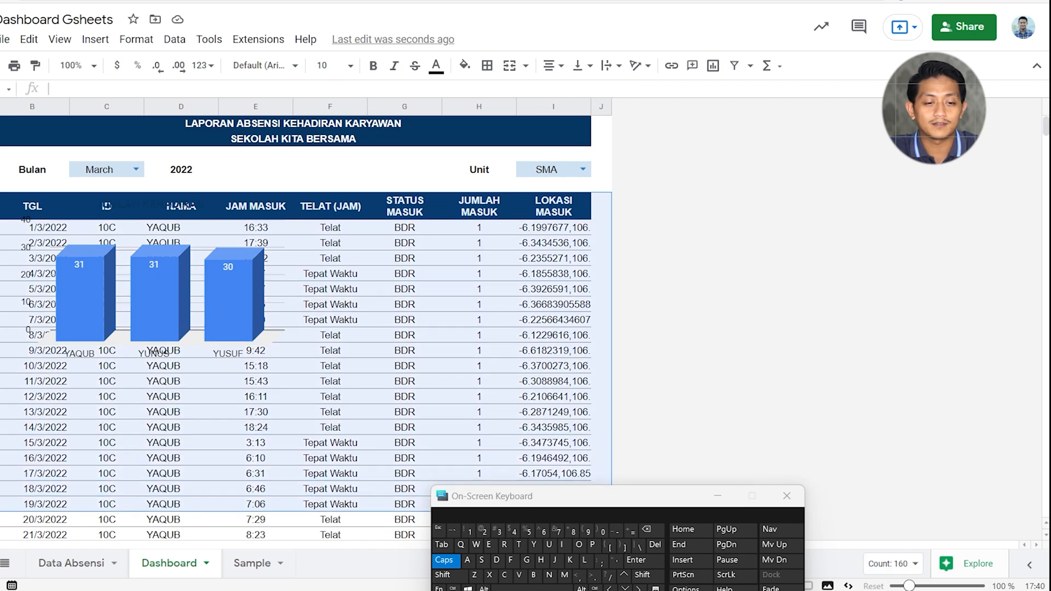
{"action": "right_click", "coordinate": [3, 506]}
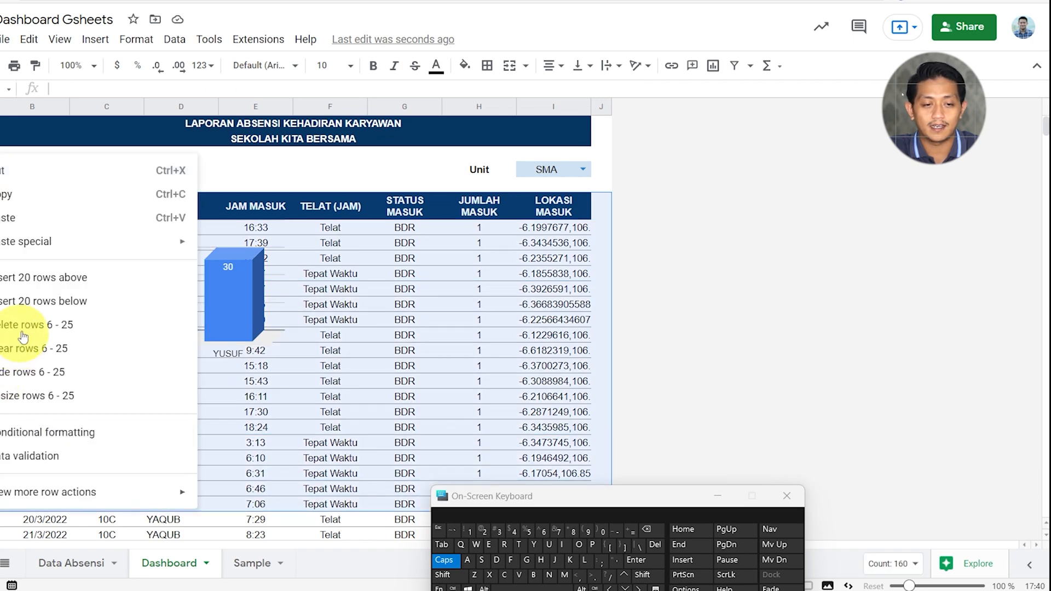
{"action": "left_click", "coordinate": [30, 279]}
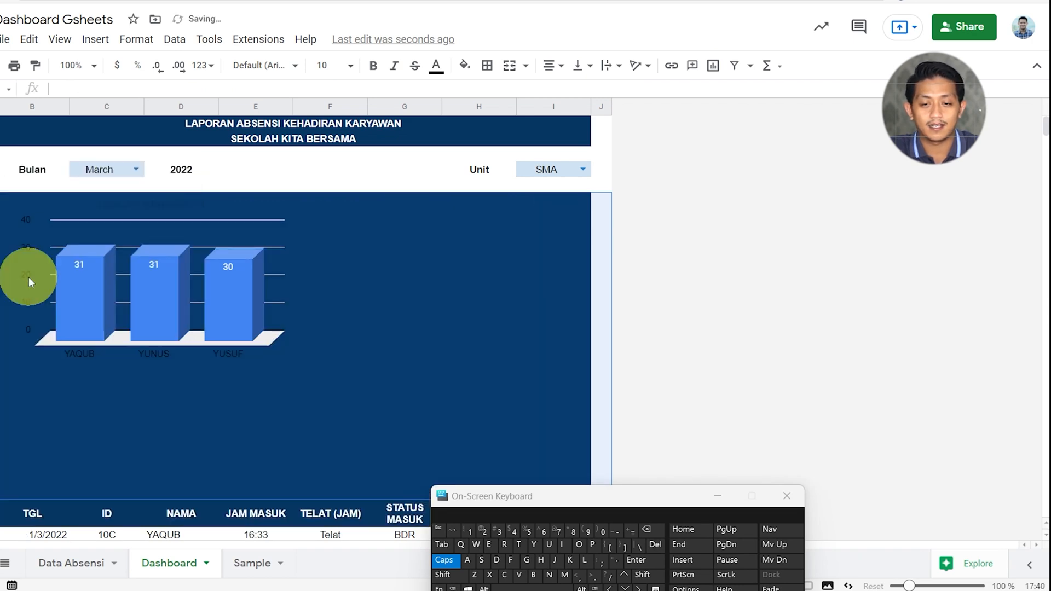
Reset the fill color of the 20 inserted rows behind the chart
{"action": "left_click", "coordinate": [462, 71]}
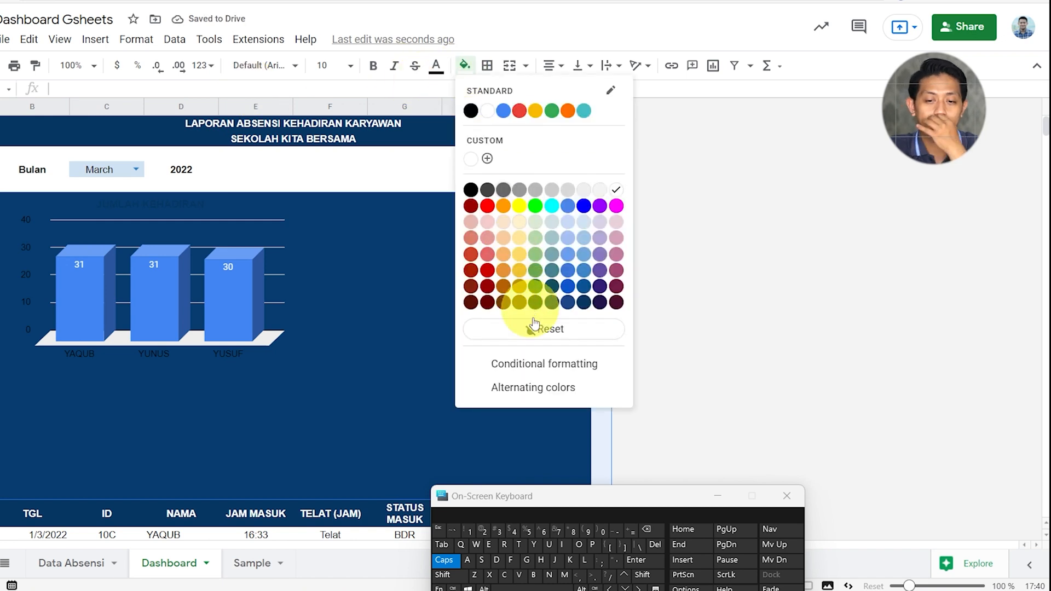
{"action": "left_click", "coordinate": [539, 332]}
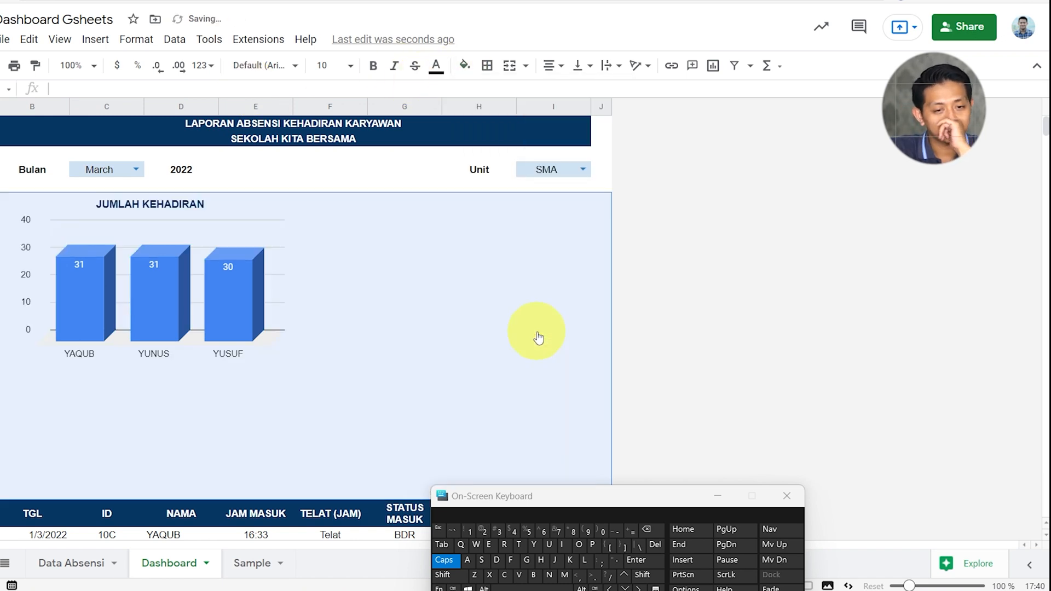
{"action": "left_click", "coordinate": [537, 331]}
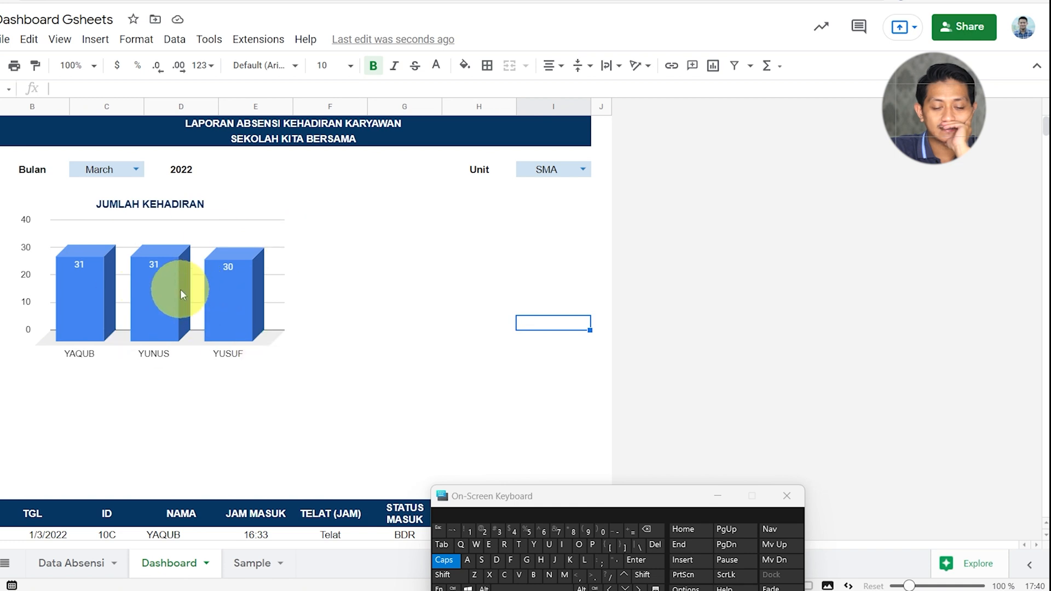
{"action": "left_click", "coordinate": [226, 250]}
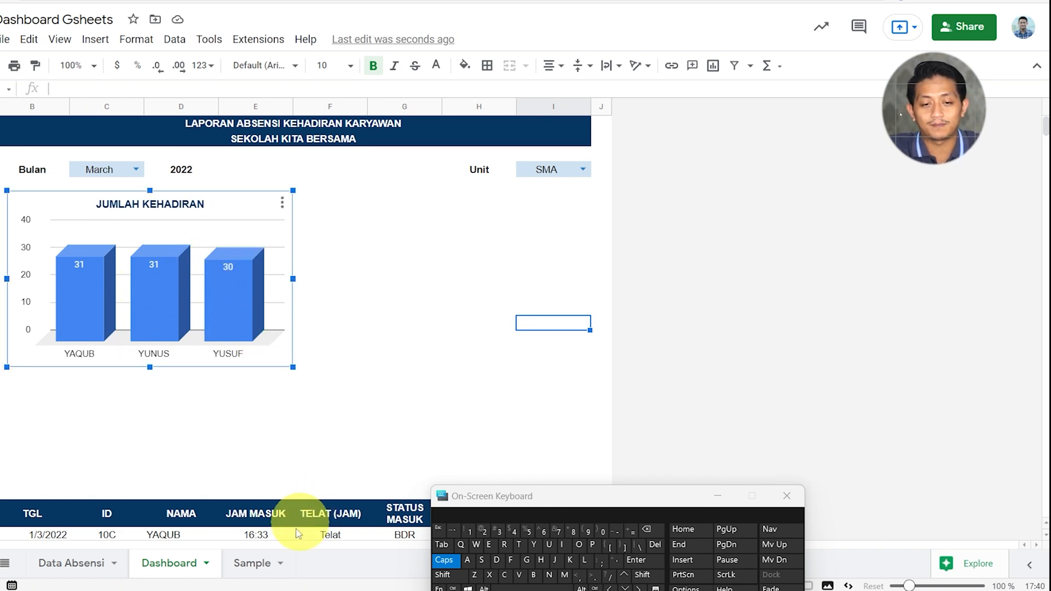
Check the Sample sheet's charts, then duplicate the JUMLAH KEHADIRAN chart on the Dashboard sheet and place the copy beside the original over columns F to I
{"action": "left_click", "coordinate": [252, 564]}
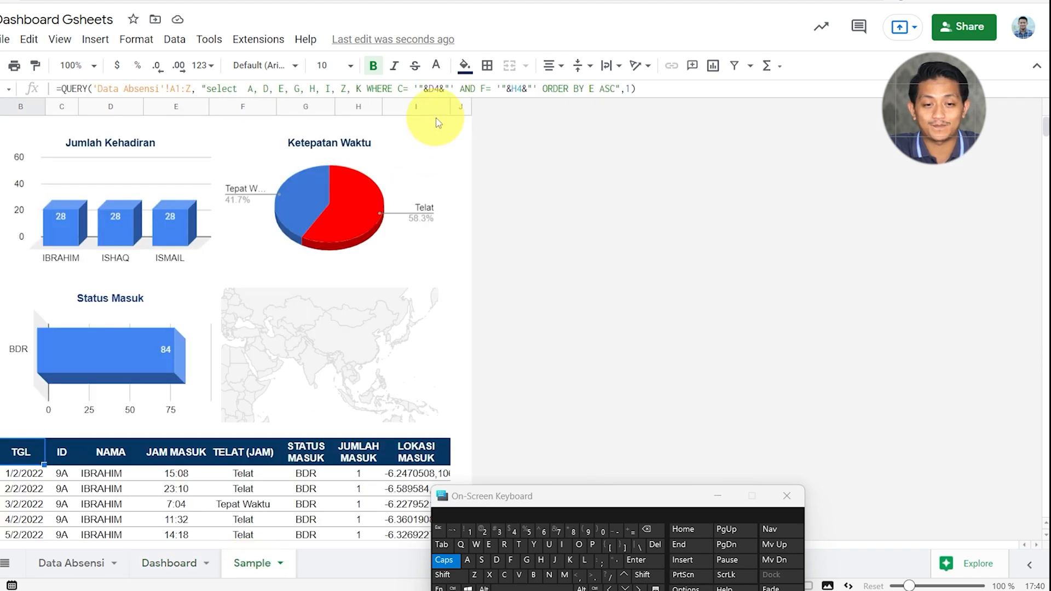
{"action": "left_click", "coordinate": [175, 570]}
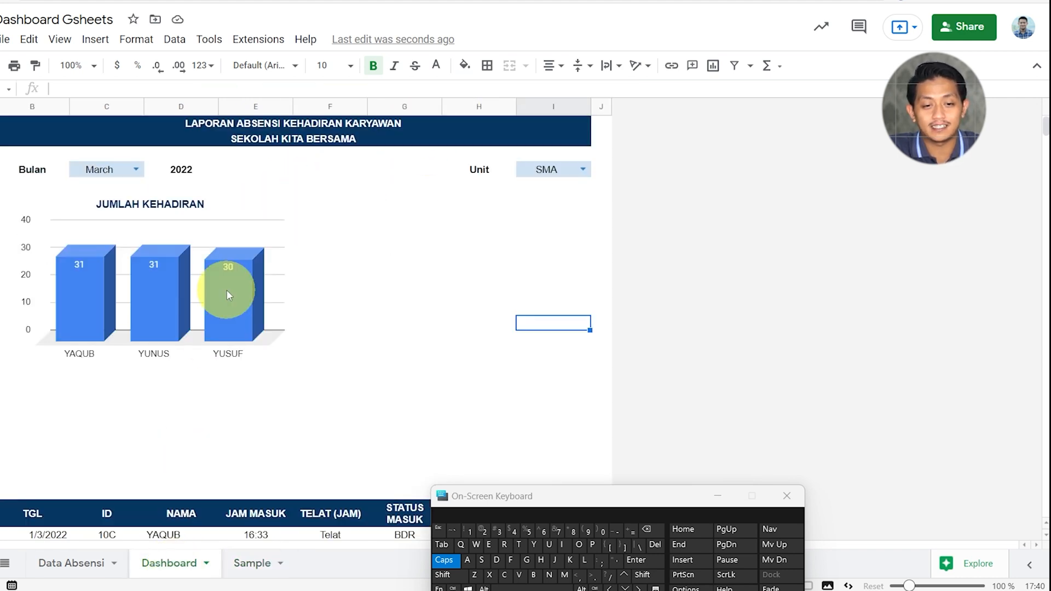
{"action": "left_click", "coordinate": [270, 218]}
{"action": "left_click", "coordinate": [282, 203]}
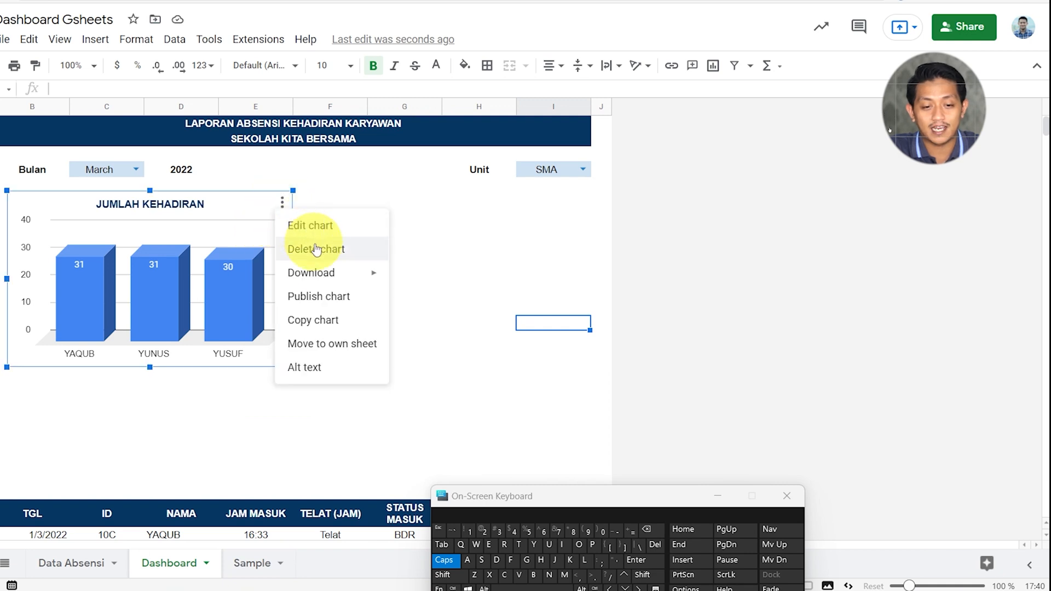
{"action": "left_click", "coordinate": [339, 322]}
{"action": "key", "text": "ctrl+v"}
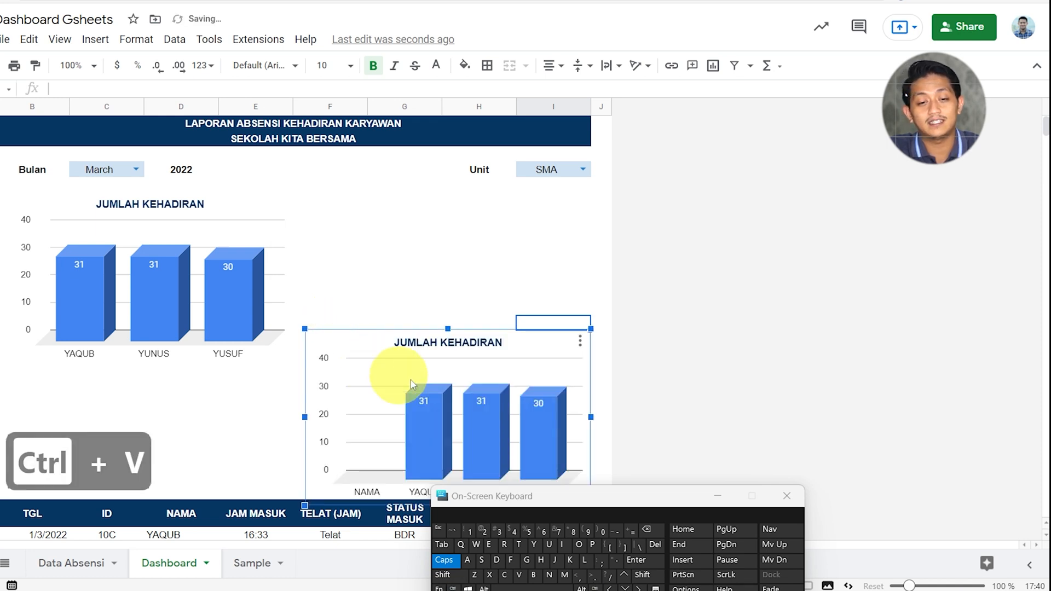
{"action": "left_click_drag", "start_coordinate": [425, 357], "coordinate": [400, 219]}
{"action": "left_click", "coordinate": [359, 450]}
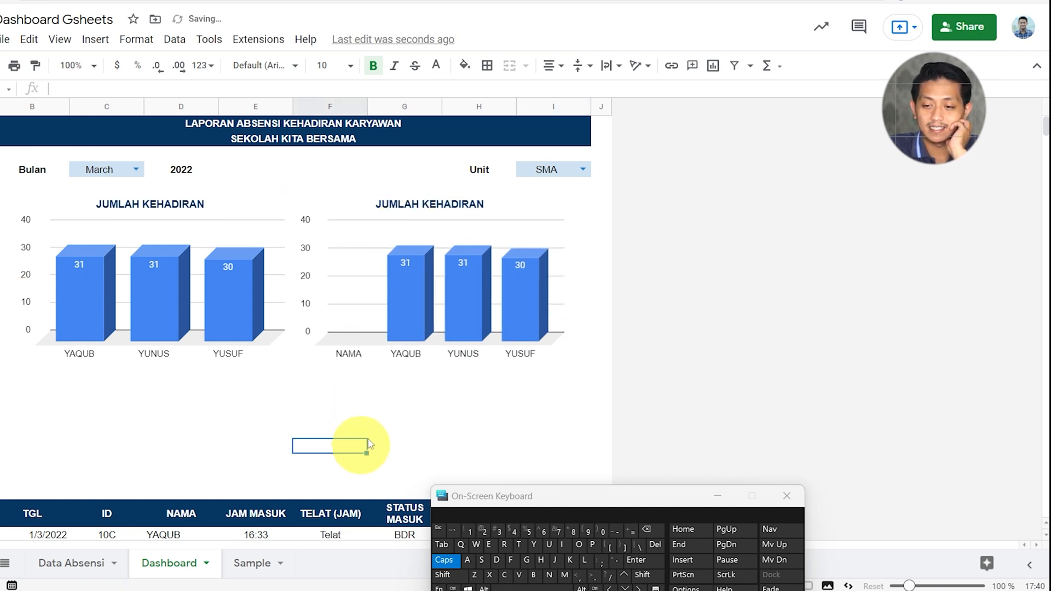
Change the copied JUMLAH KEHADIRAN chart from a column chart to a pie chart
{"action": "left_click", "coordinate": [521, 265]}
{"action": "left_click", "coordinate": [563, 201]}
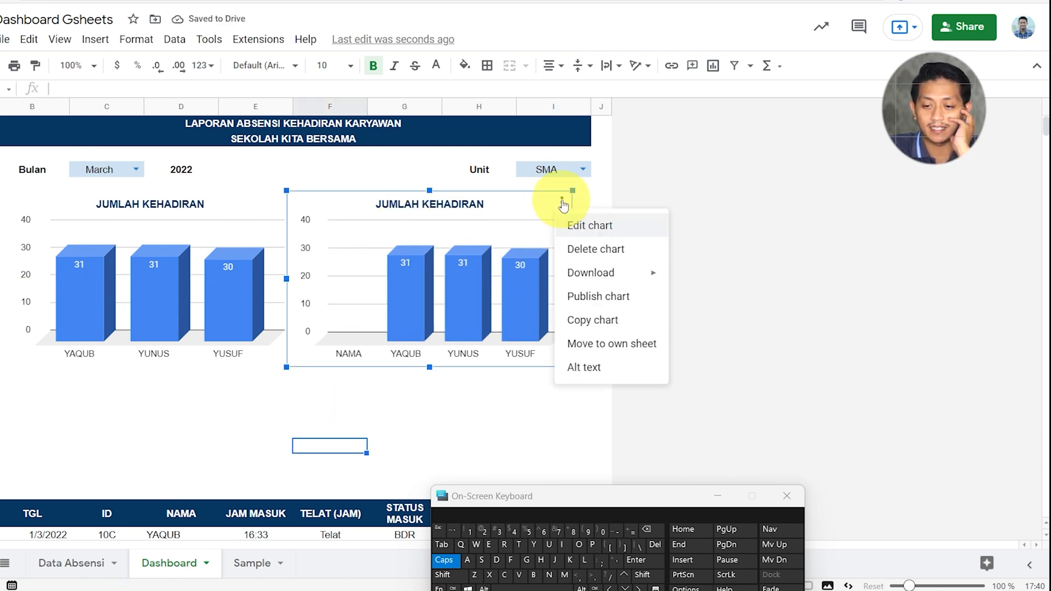
{"action": "left_click", "coordinate": [578, 232]}
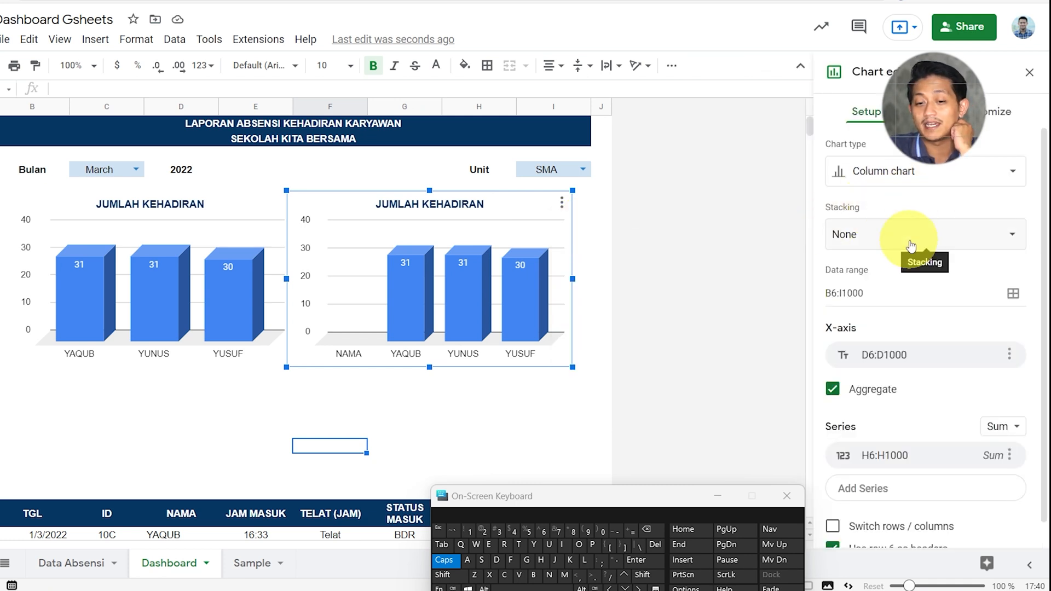
{"action": "left_click", "coordinate": [902, 171]}
{"action": "scroll", "coordinate": [900, 396], "scroll_direction": "down", "scroll_amount": 3}
{"action": "scroll", "coordinate": [901, 396], "scroll_direction": "down", "scroll_amount": 2}
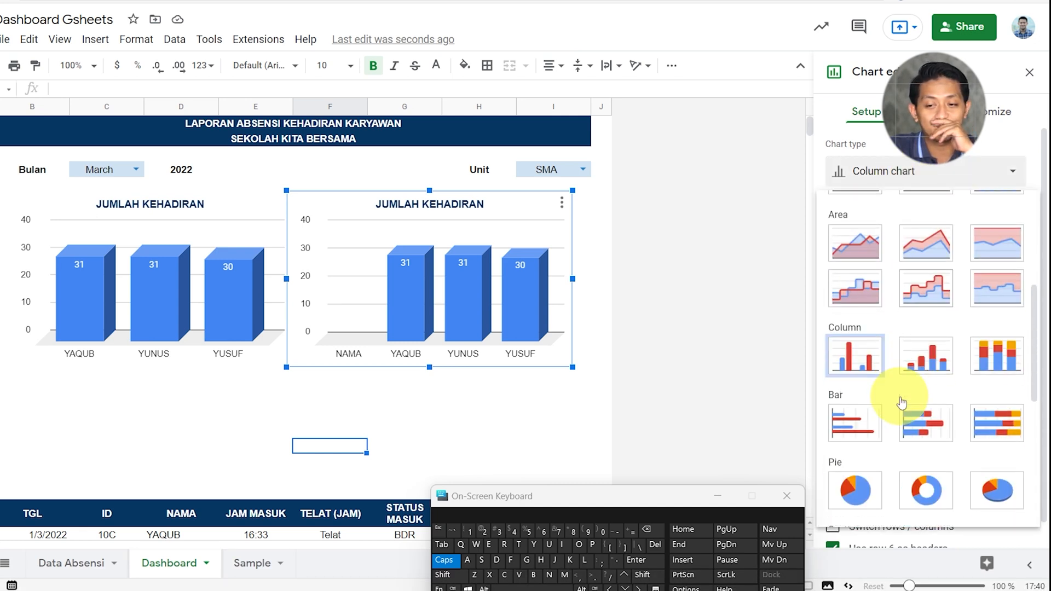
{"action": "scroll", "coordinate": [860, 487], "scroll_direction": "down", "scroll_amount": 1}
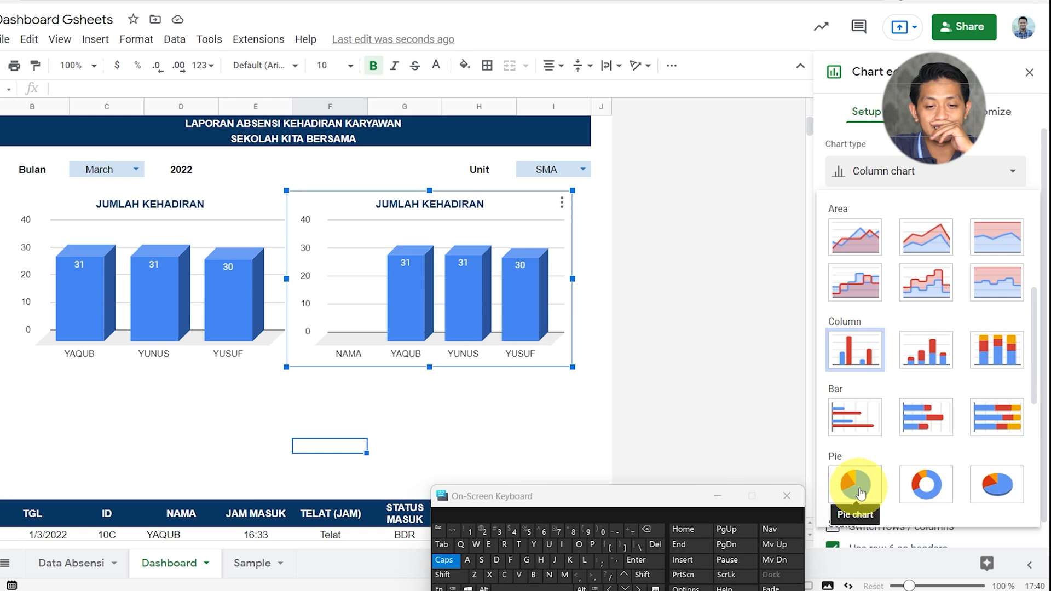
{"action": "left_click", "coordinate": [857, 486]}
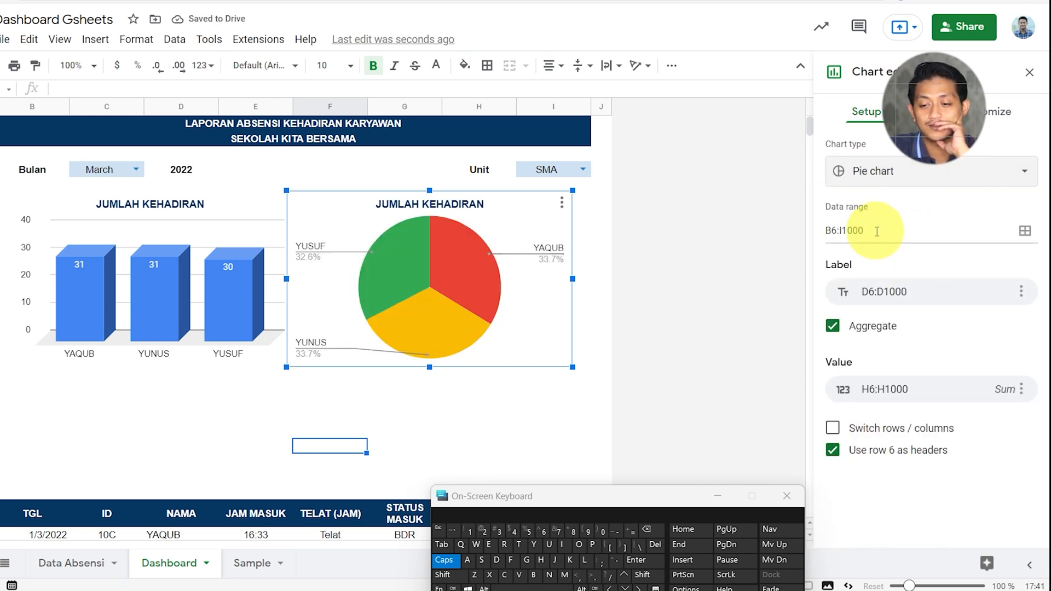
Set the pie chart's data range to B26:I1000 with row 26 used as headers
{"action": "left_click", "coordinate": [833, 230]}
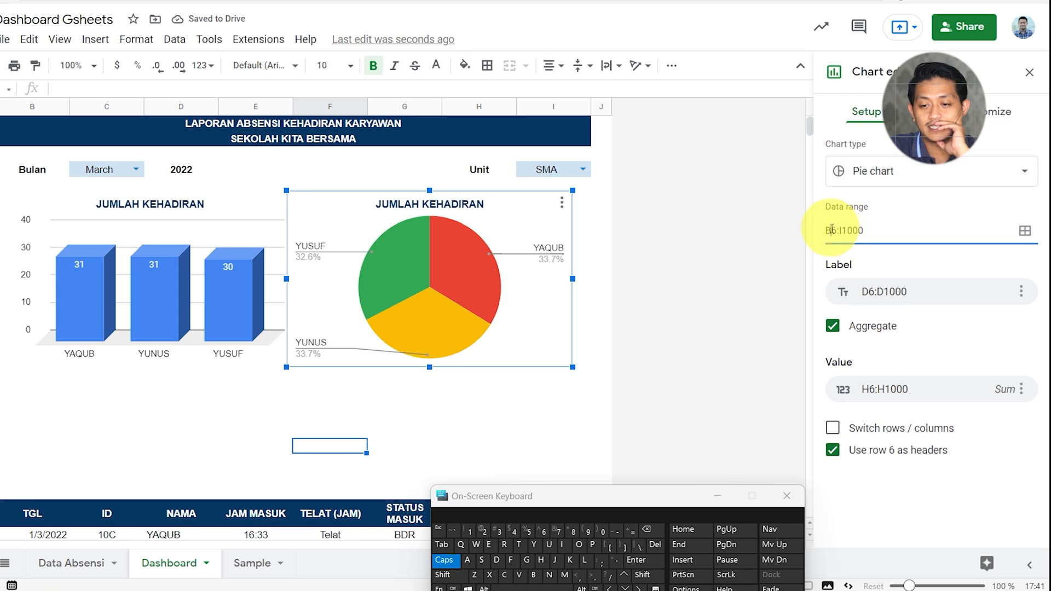
{"action": "type", "text": "2"}
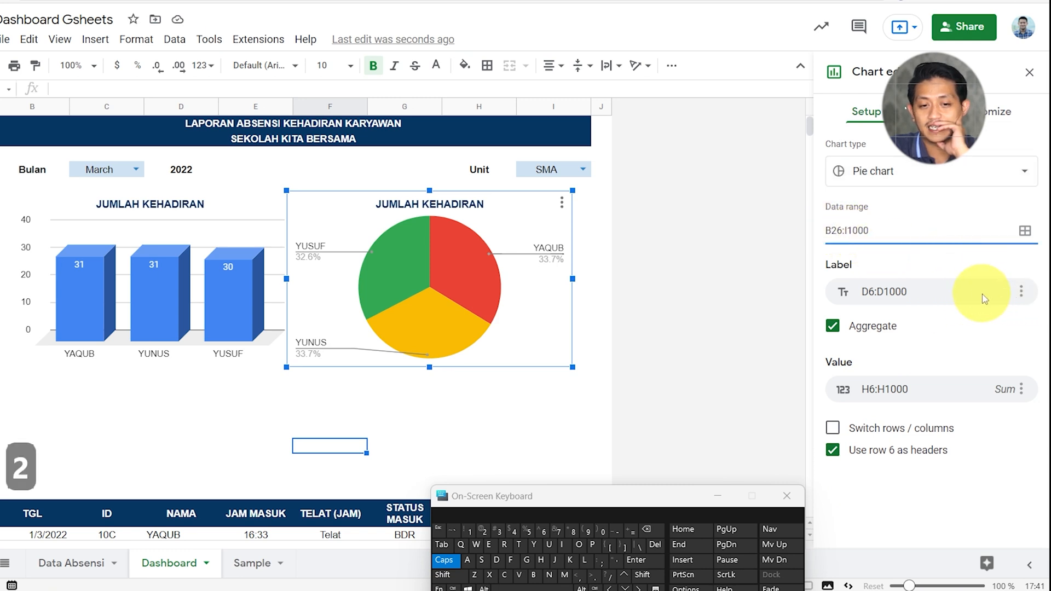
{"action": "left_click", "coordinate": [894, 453]}
{"action": "left_click", "coordinate": [876, 448]}
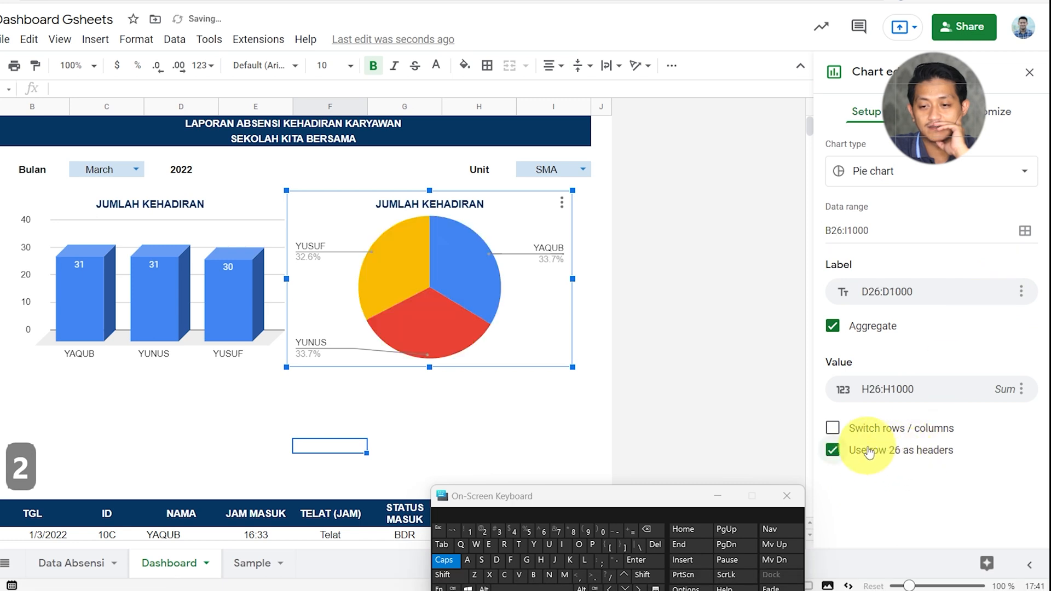
Use TELAT (JAM) as the pie chart's label and remove JUMLAH MASUK as its value
{"action": "left_click", "coordinate": [914, 302]}
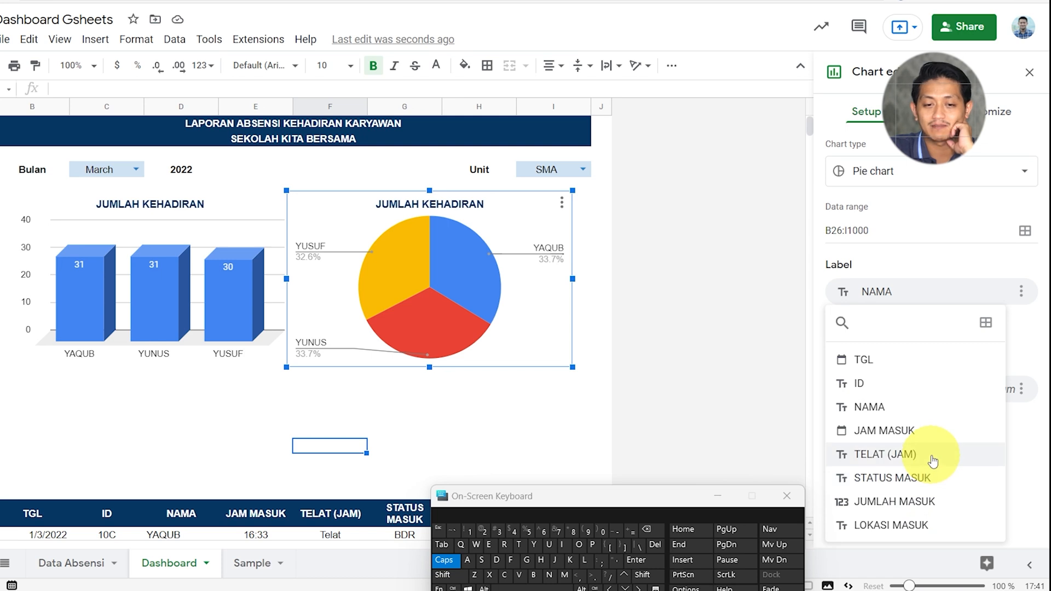
{"action": "left_click", "coordinate": [933, 461]}
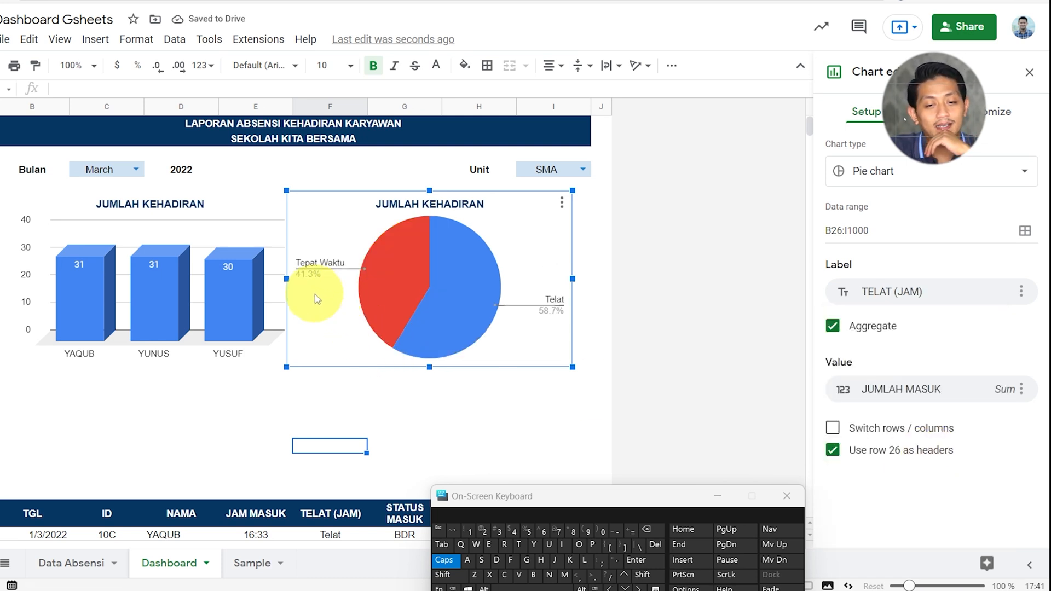
{"action": "left_click", "coordinate": [1021, 389]}
{"action": "left_click", "coordinate": [1018, 420]}
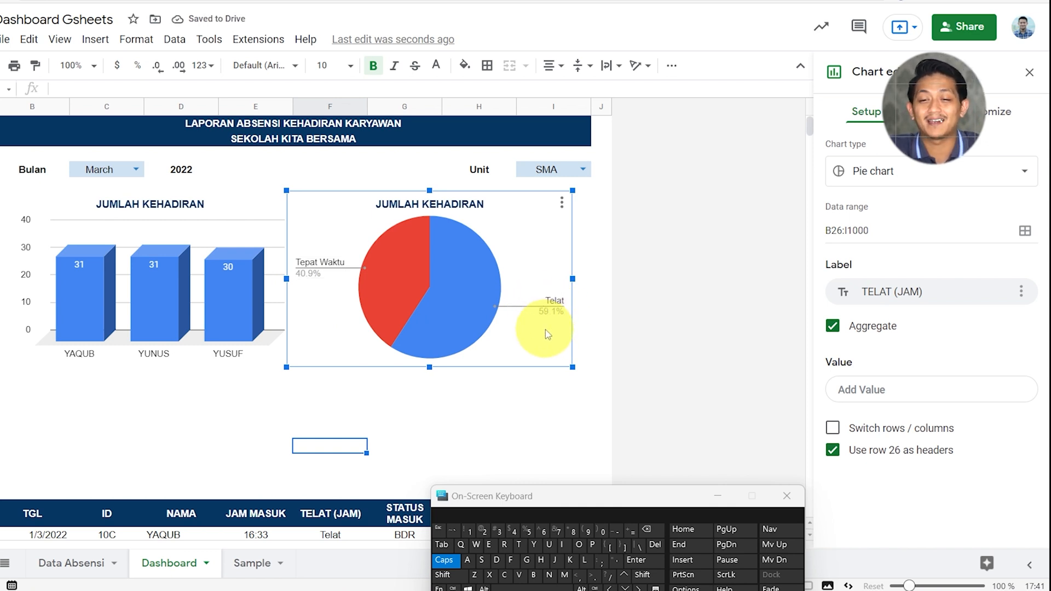
Color the pie chart's Telat slice red and its Tepat Waktu slice blue
{"action": "left_click", "coordinate": [459, 302]}
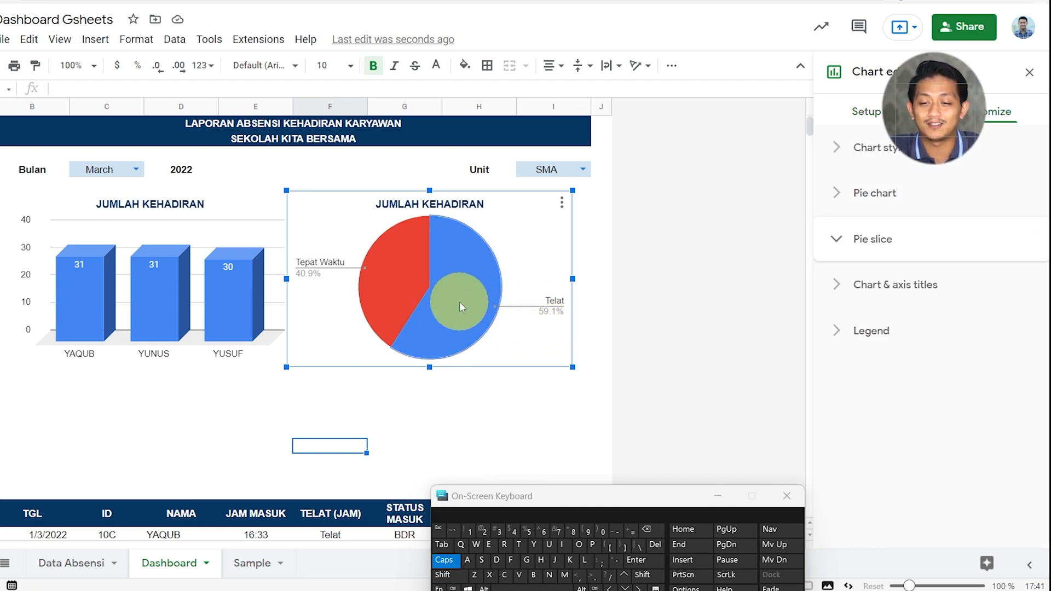
{"action": "left_click", "coordinate": [846, 341]}
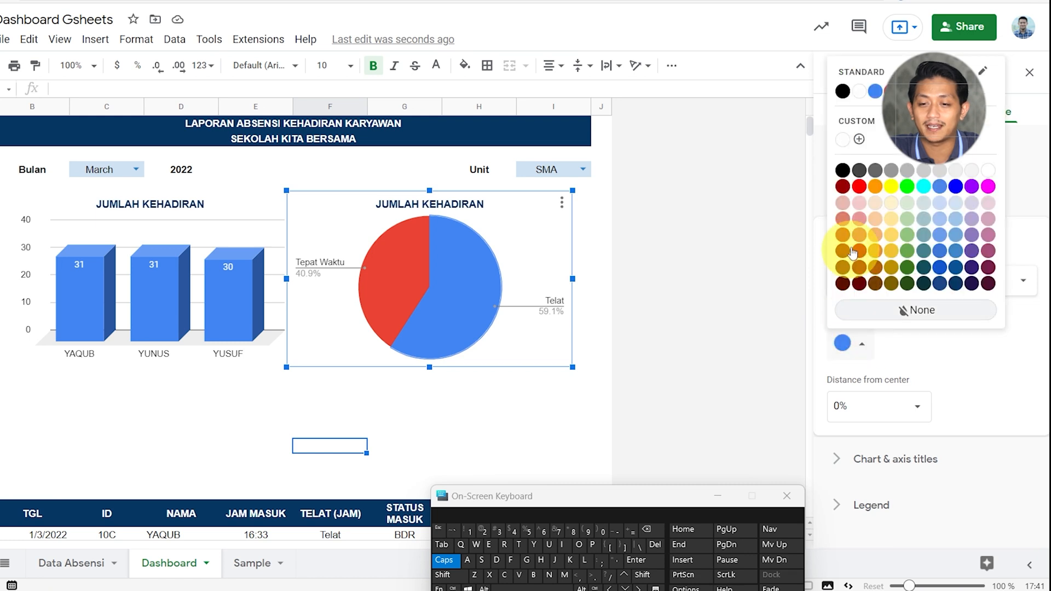
{"action": "left_click", "coordinate": [409, 267]}
{"action": "left_click", "coordinate": [406, 267]}
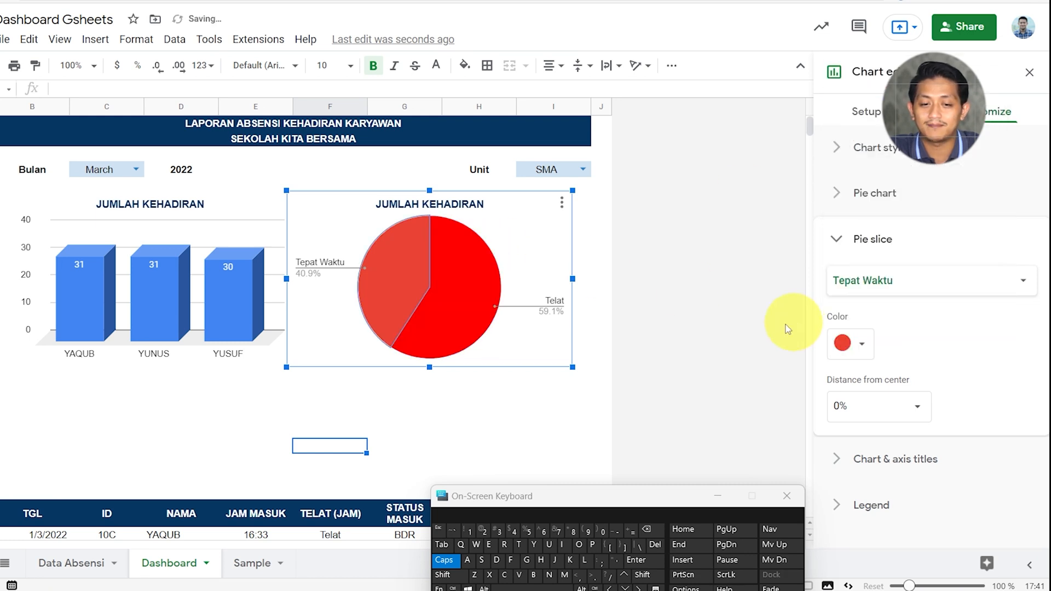
{"action": "left_click", "coordinate": [866, 351]}
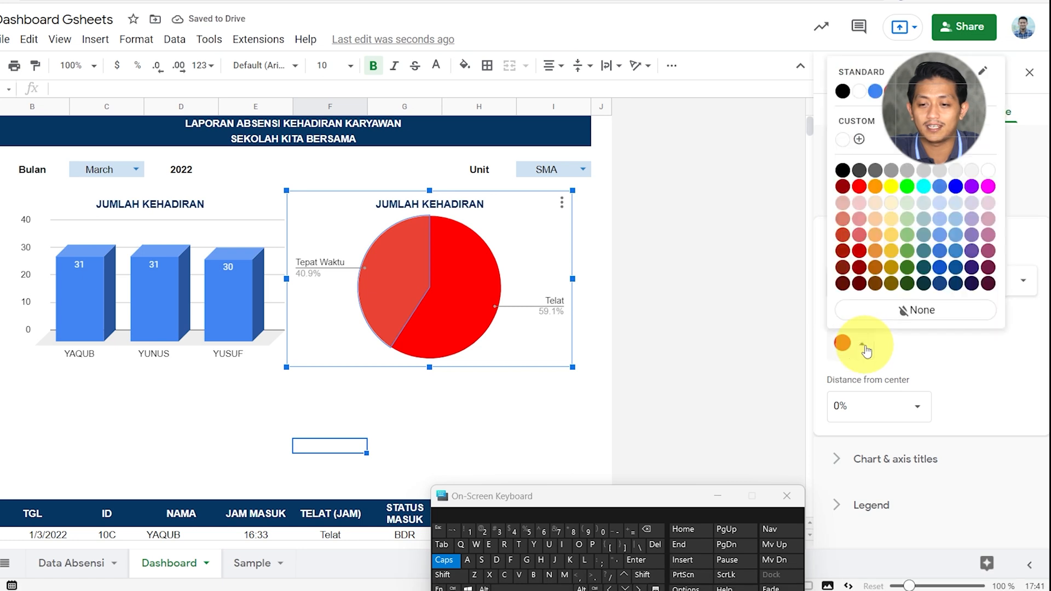
{"action": "left_click", "coordinate": [953, 255]}
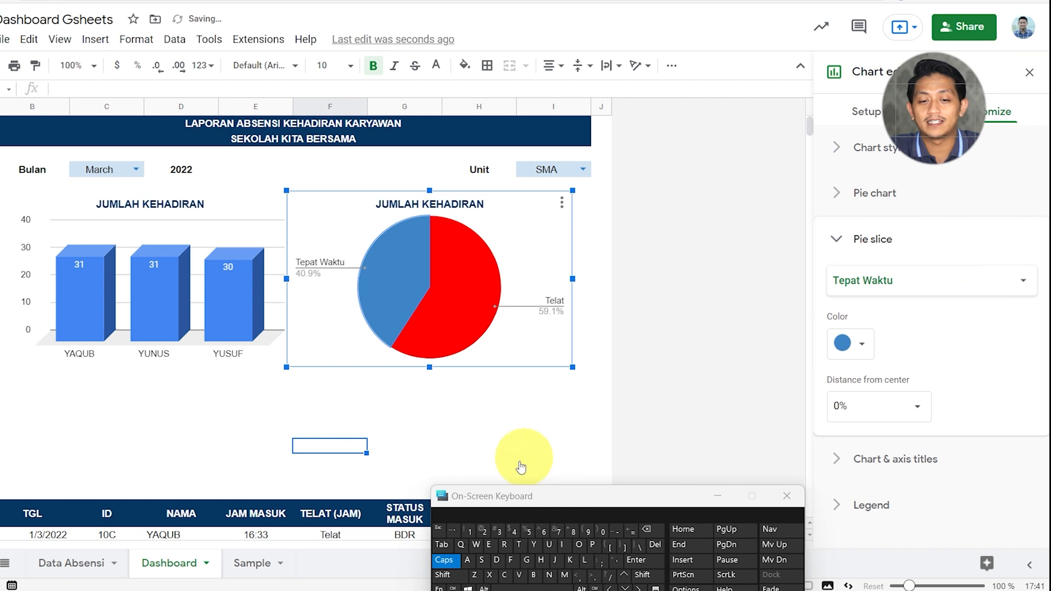
{"action": "left_click", "coordinate": [515, 432]}
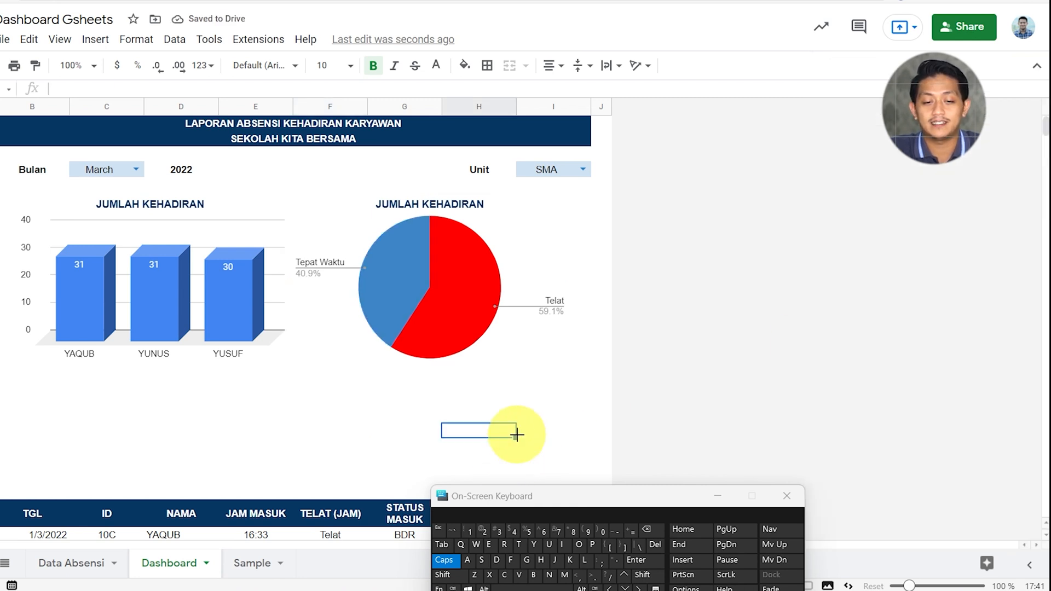
Change the pie chart's title to KETEPATAN WAKTU
{"action": "left_click", "coordinate": [531, 306]}
{"action": "double_click", "coordinate": [460, 206]}
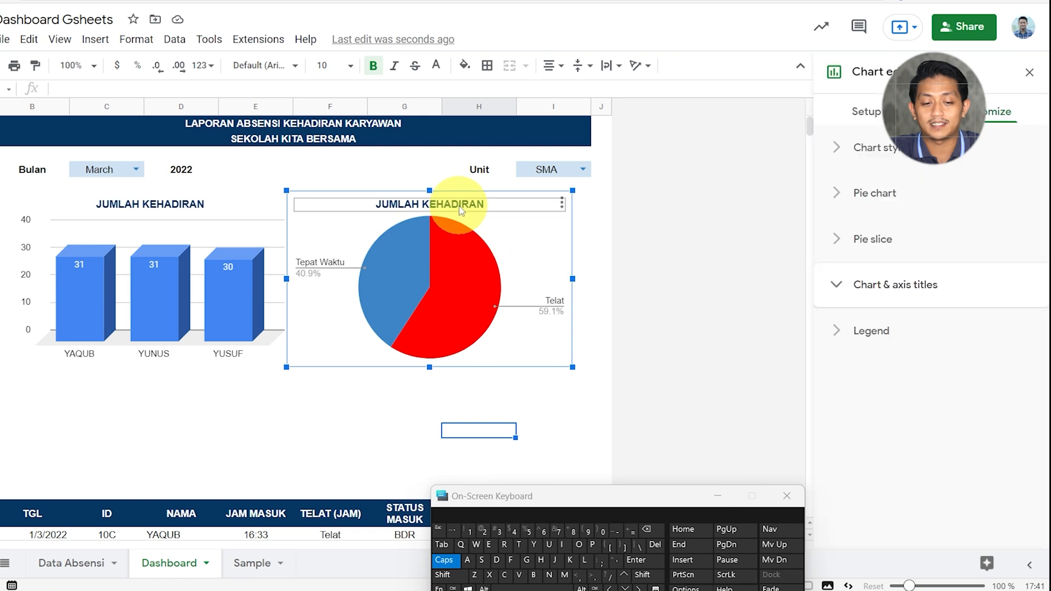
{"action": "left_click_drag", "start_coordinate": [375, 203], "coordinate": [457, 204]}
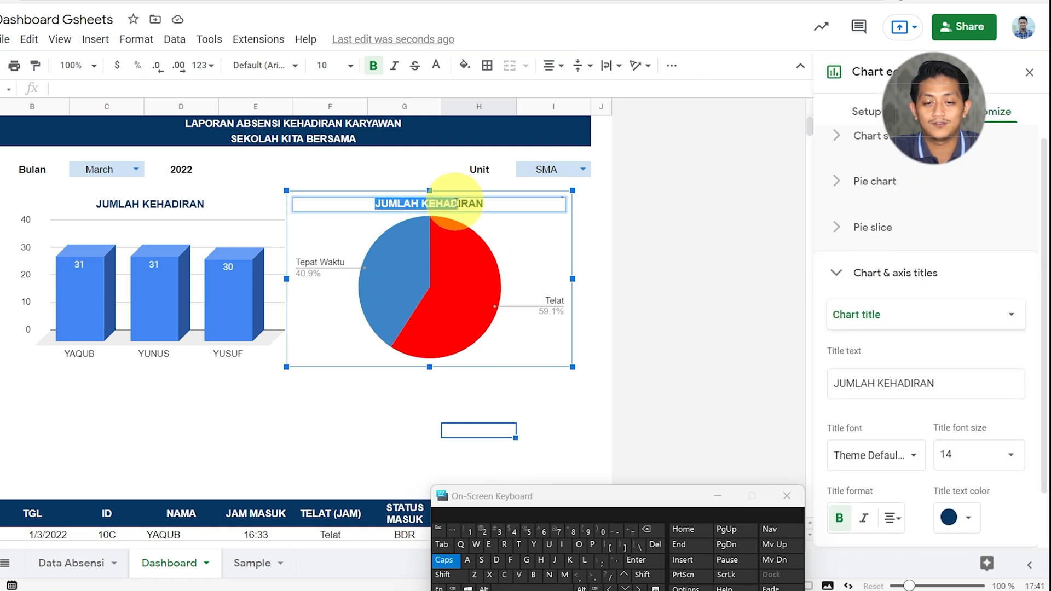
{"action": "key", "text": "ctrl+a"}
{"action": "type", "text": "KE"}
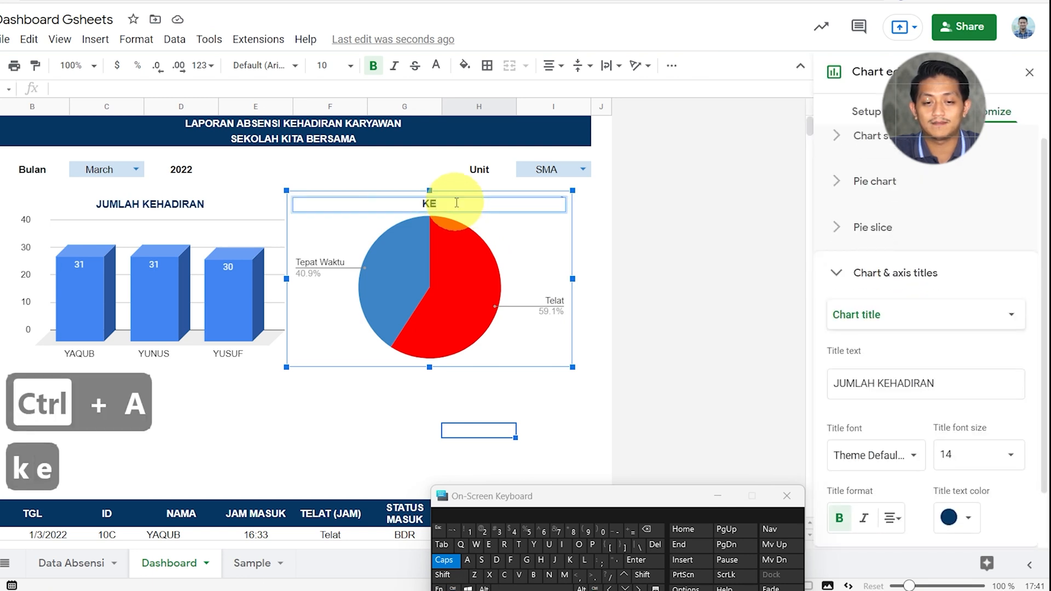
{"action": "type", "text": "TEPATAN WAKTU"}
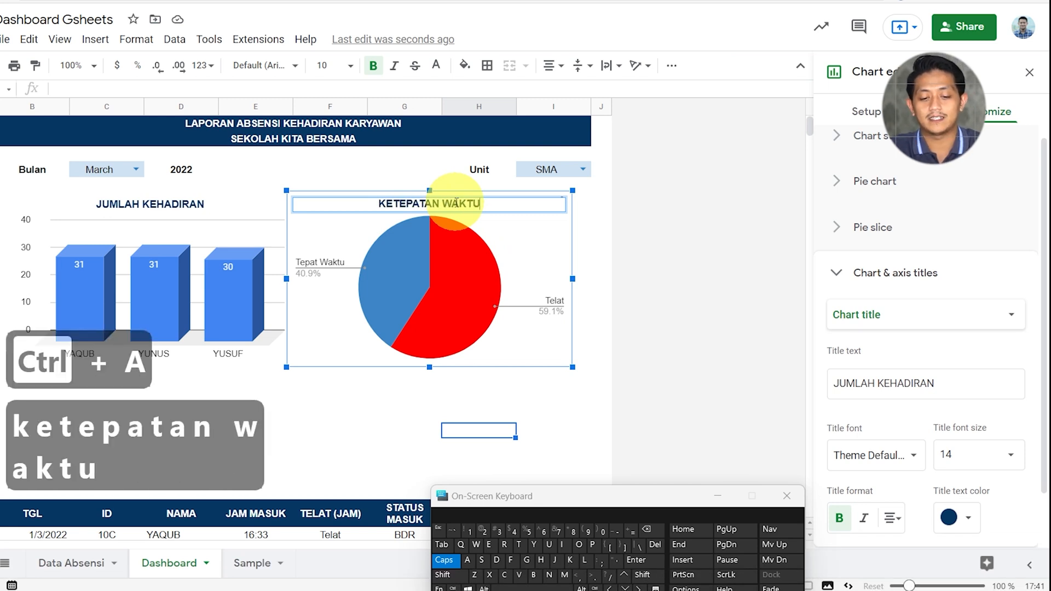
{"action": "left_click", "coordinate": [423, 434]}
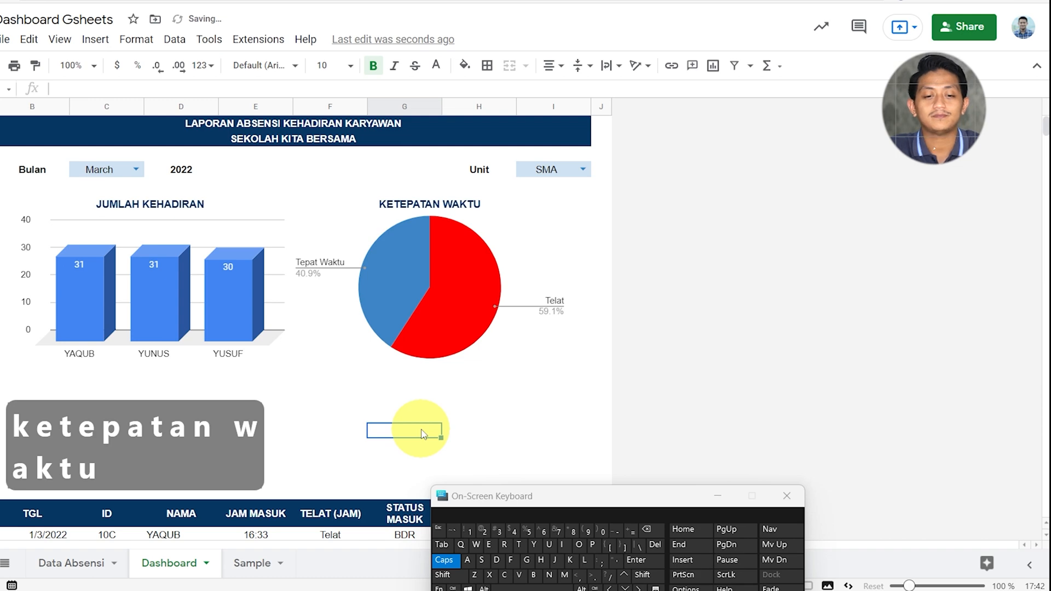
Render the KETEPATAN WAKTU pie chart in 3D
{"action": "scroll", "coordinate": [421, 434], "scroll_direction": "down", "scroll_amount": 3}
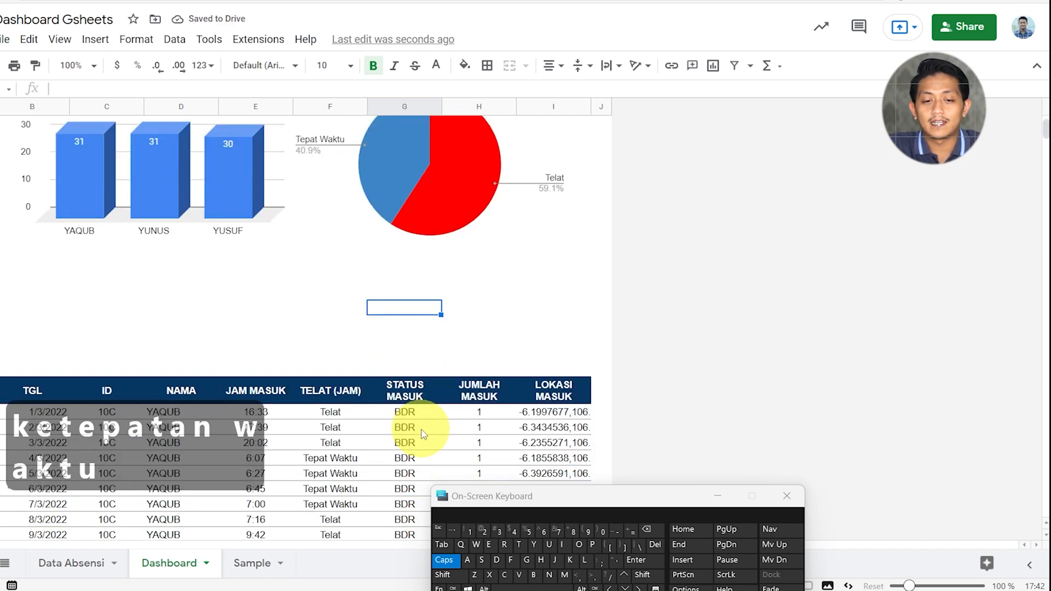
{"action": "scroll", "coordinate": [423, 434], "scroll_direction": "up", "scroll_amount": 3}
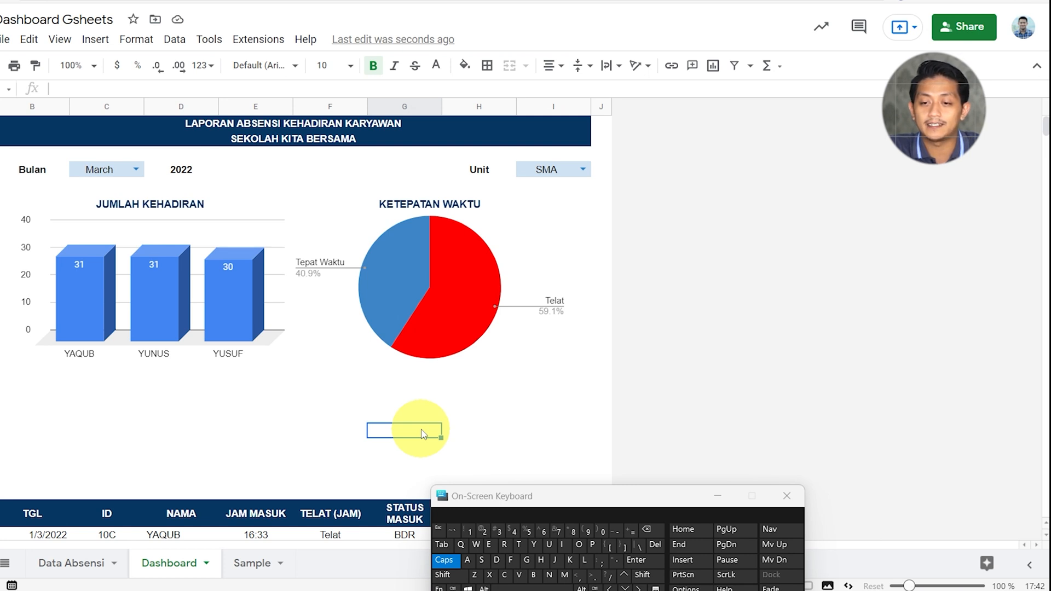
{"action": "left_click", "coordinate": [442, 278]}
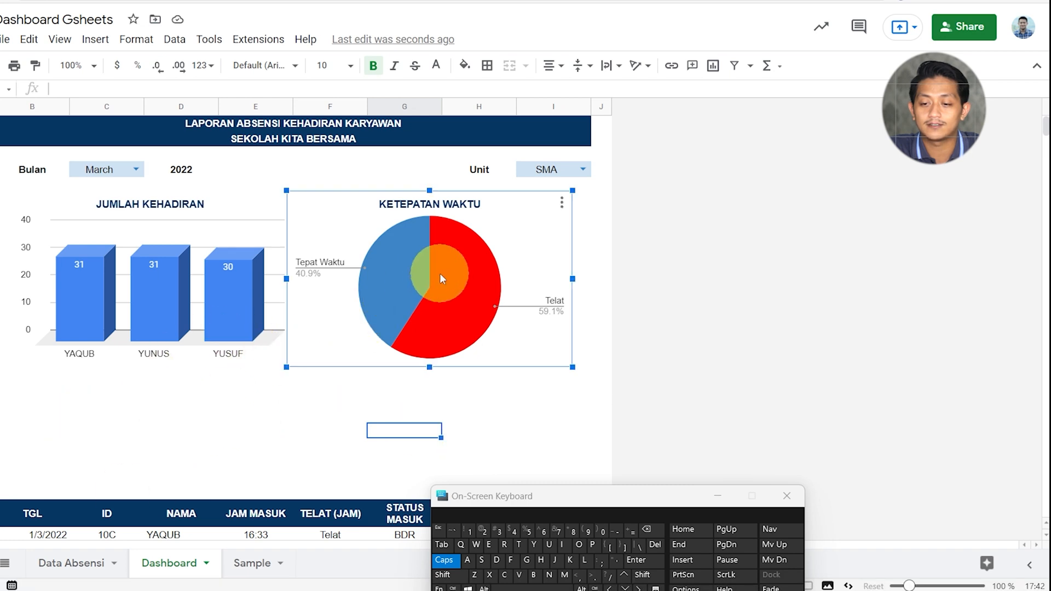
{"action": "double_click", "coordinate": [519, 239]}
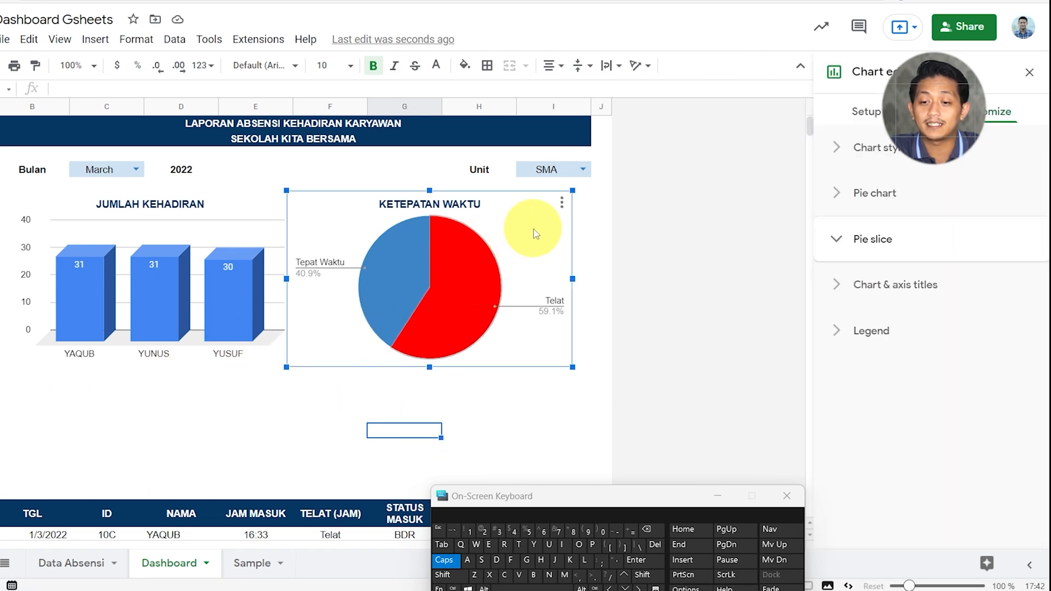
{"action": "left_click", "coordinate": [836, 152]}
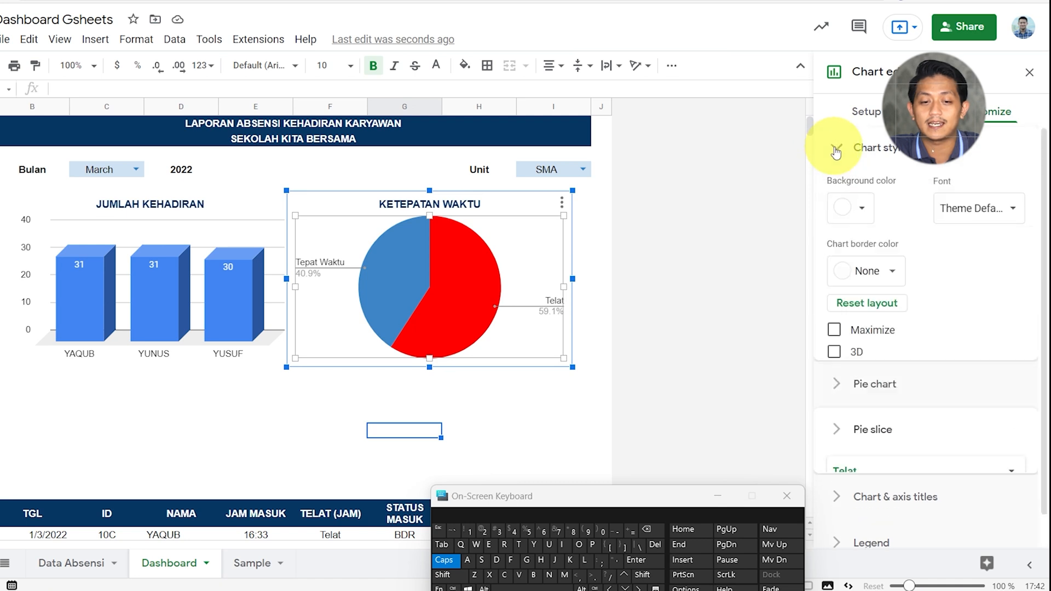
{"action": "left_click", "coordinate": [835, 353]}
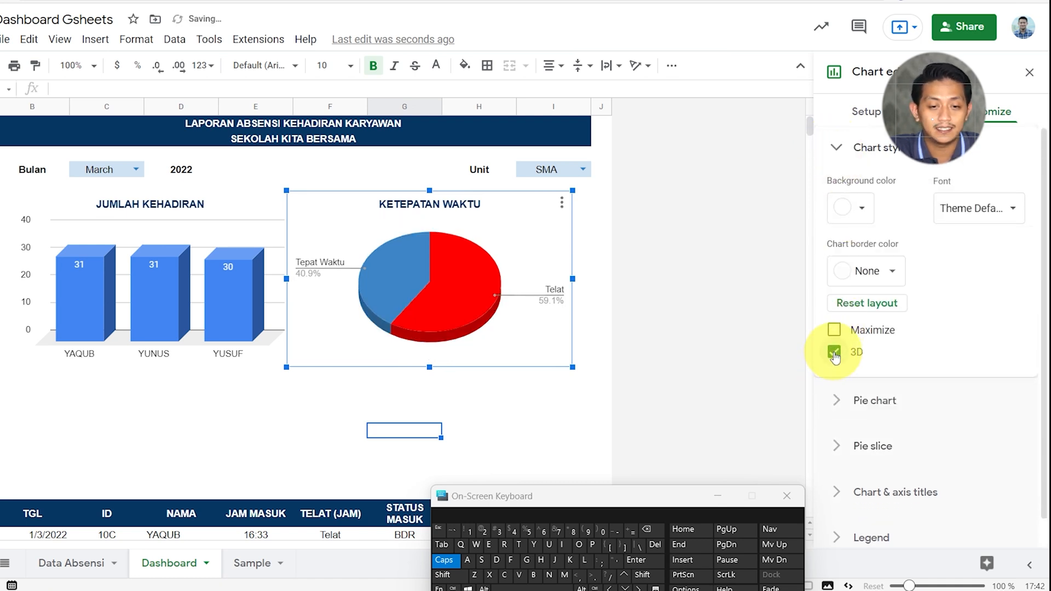
{"action": "left_click", "coordinate": [493, 403]}
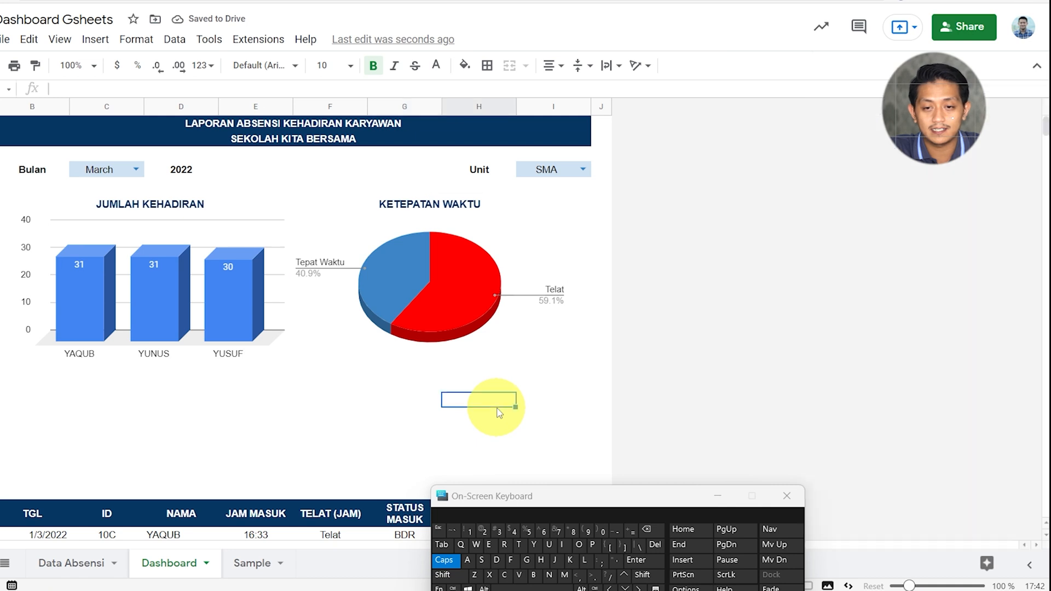
Shift the KETEPATAN WAKTU pie chart slightly so its edge meets the edge of the JUMLAH KEHADIRAN chart
{"action": "left_click", "coordinate": [203, 290]}
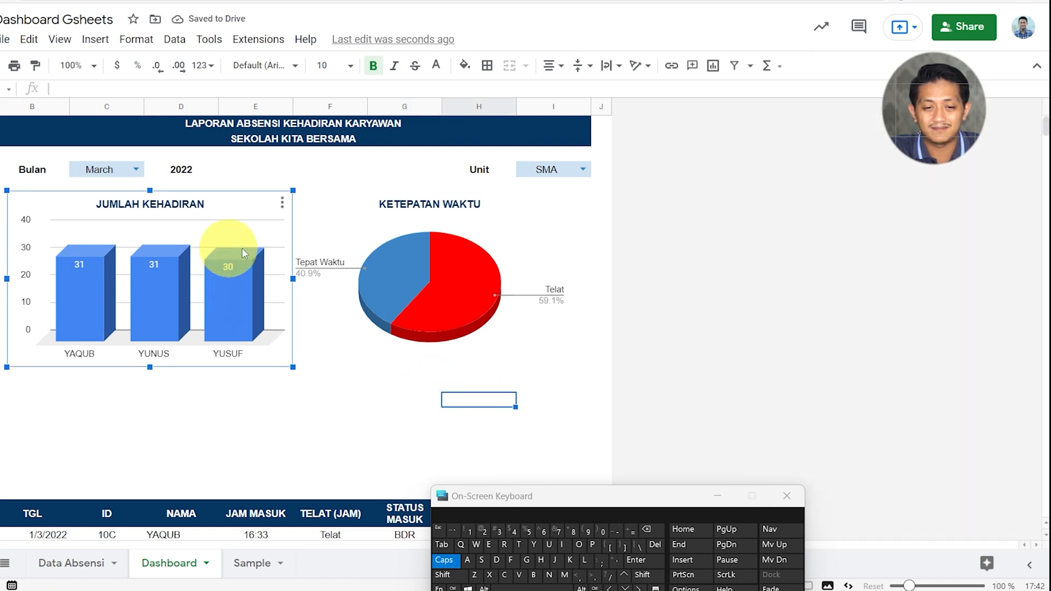
{"action": "left_click", "coordinate": [368, 251]}
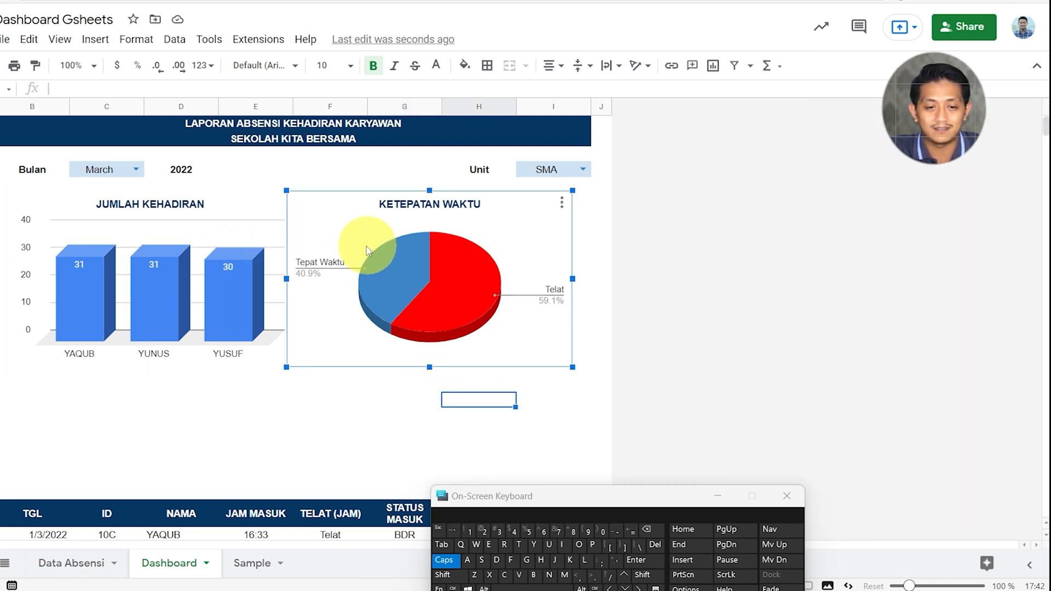
{"action": "left_click", "coordinate": [253, 223]}
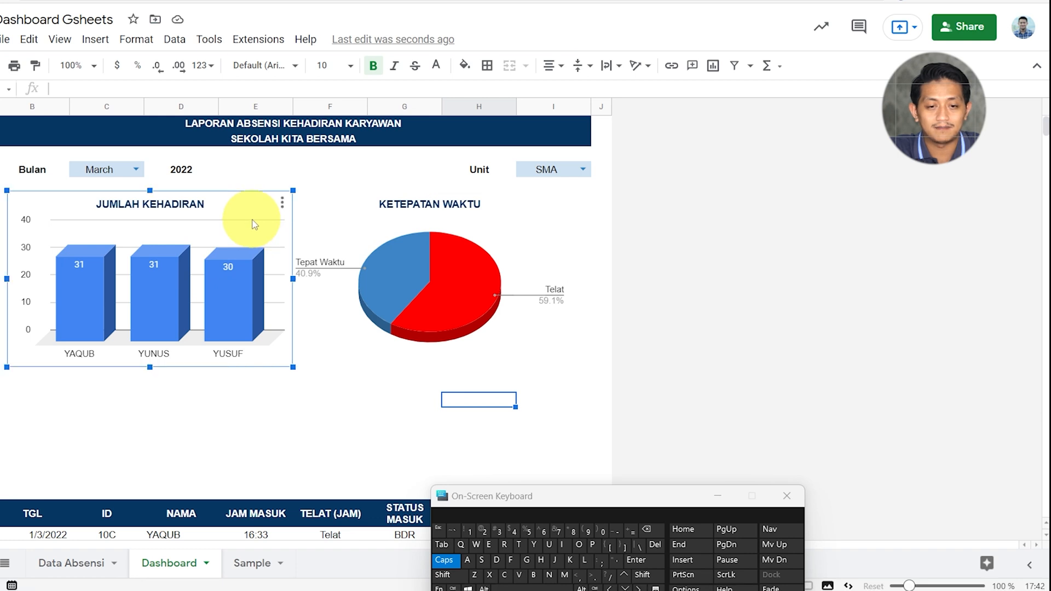
{"action": "left_click", "coordinate": [312, 234]}
{"action": "left_click_drag", "start_coordinate": [312, 234], "coordinate": [319, 235]}
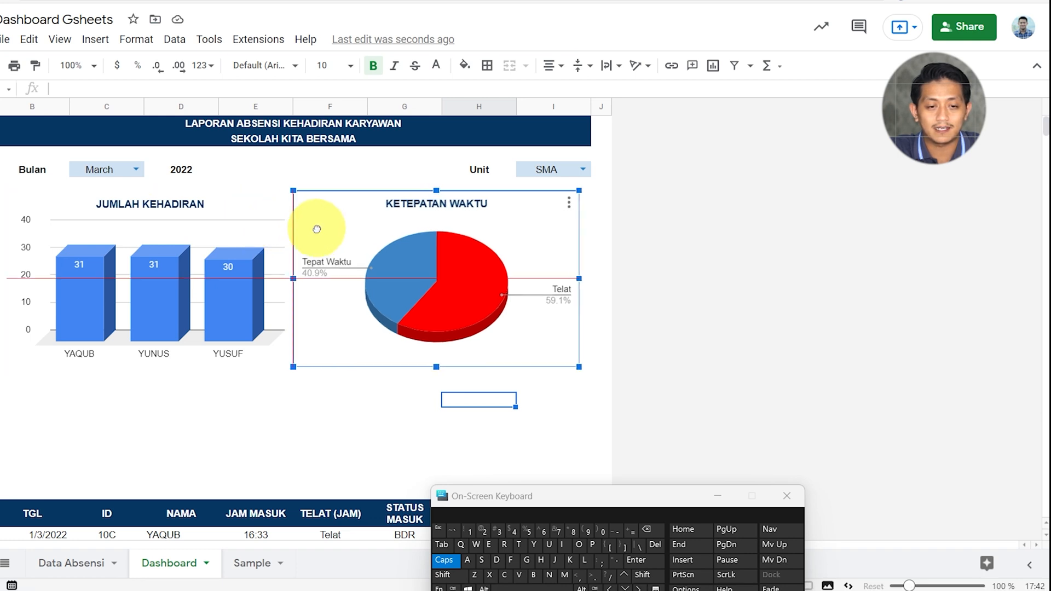
{"action": "left_click", "coordinate": [260, 221]}
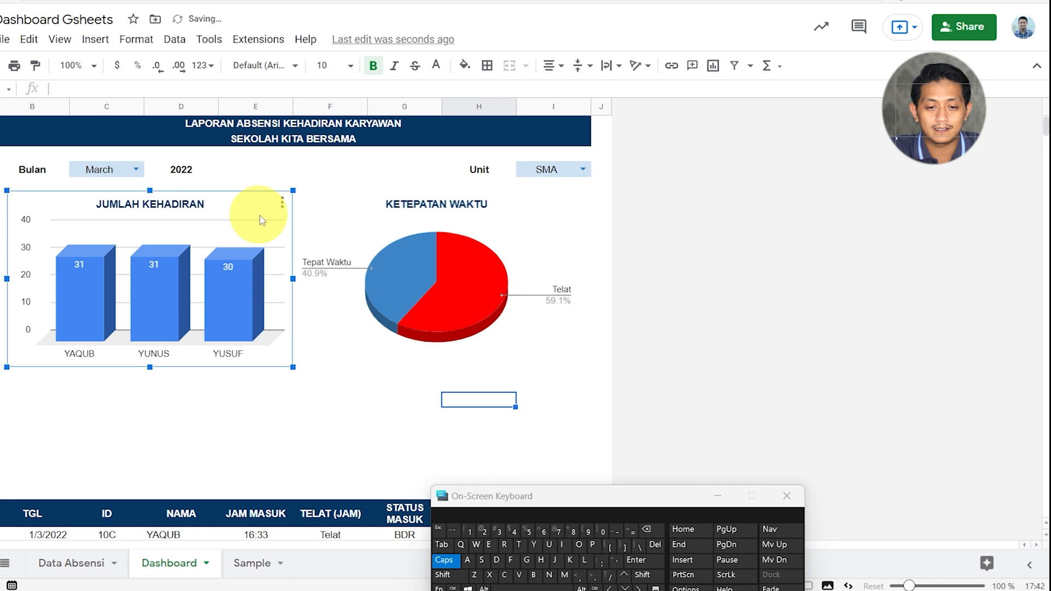
{"action": "left_click", "coordinate": [312, 223]}
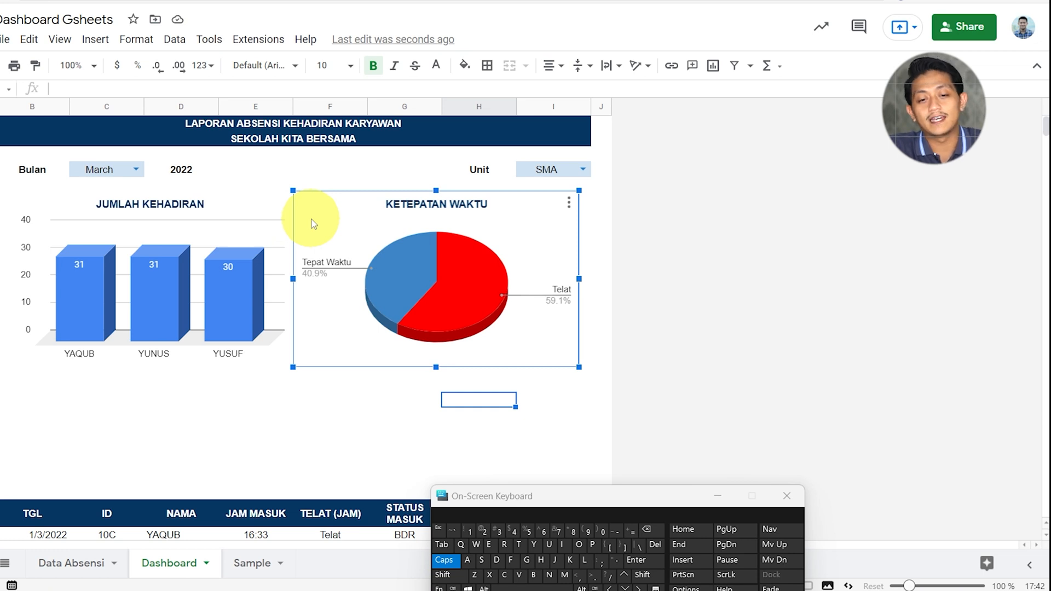
{"action": "left_click", "coordinate": [594, 203]}
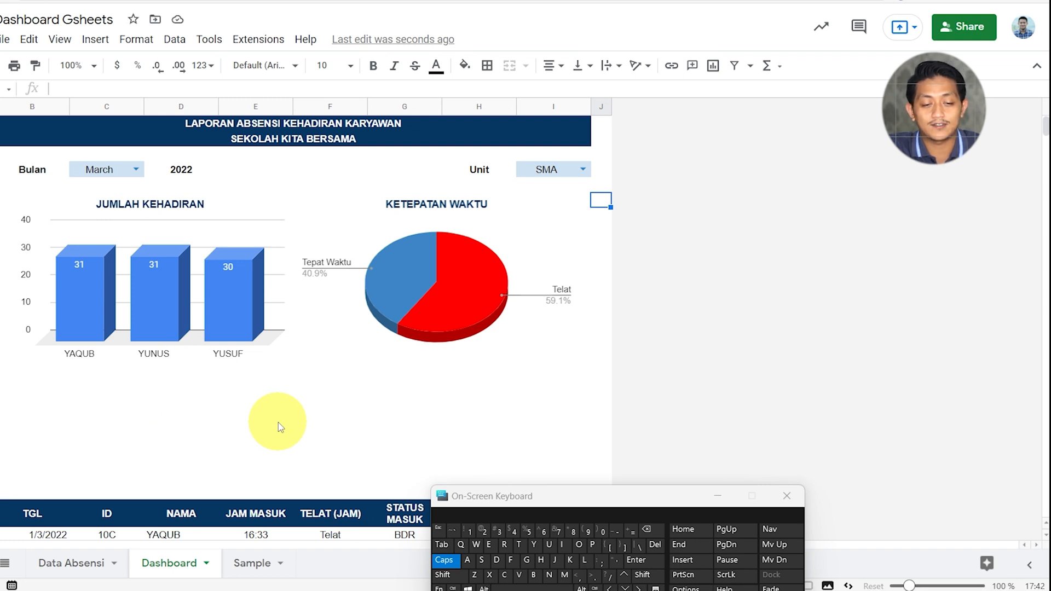
Following the Sample sheet's layout, duplicate the KETEPATAN WAKTU pie chart on Dashboard and place the copy beneath the JUMLAH KEHADIRAN chart
{"action": "left_click", "coordinate": [248, 564]}
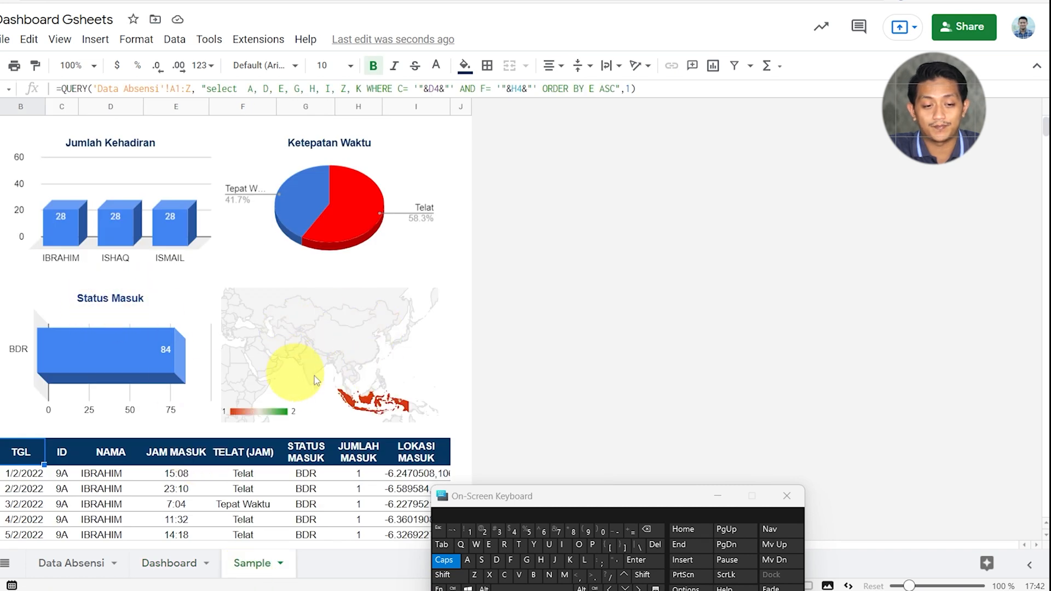
{"action": "left_click", "coordinate": [187, 570]}
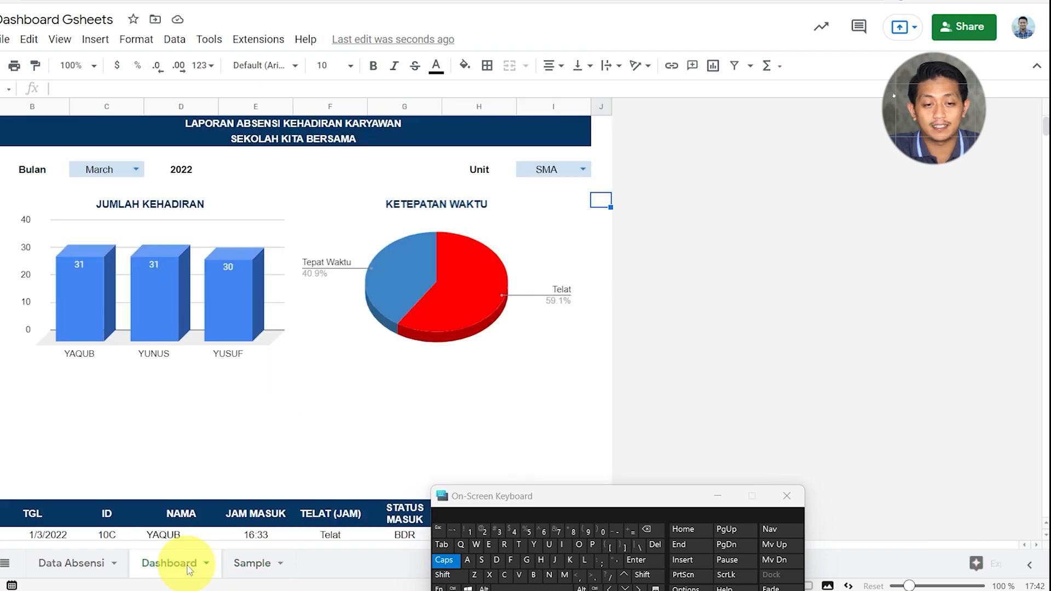
{"action": "left_click", "coordinate": [553, 212]}
{"action": "left_click", "coordinate": [569, 206]}
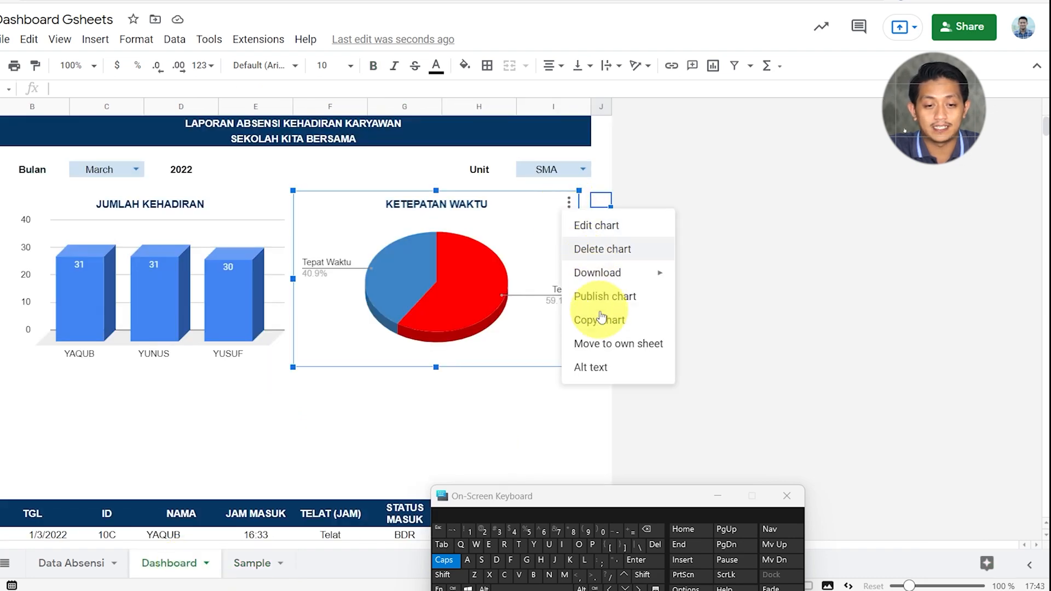
{"action": "left_click", "coordinate": [11, 406]}
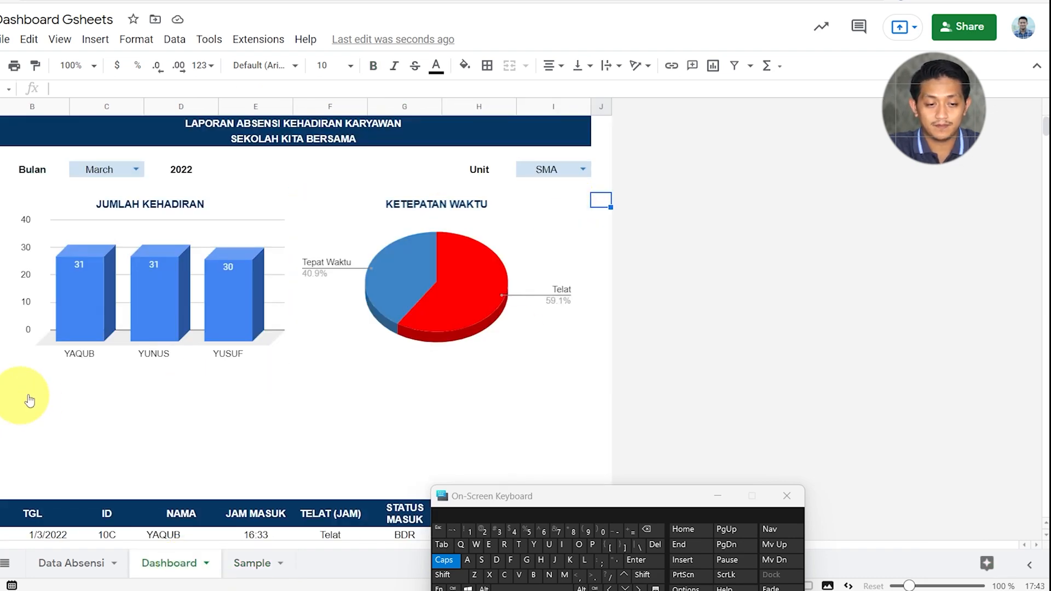
{"action": "left_click", "coordinate": [57, 394]}
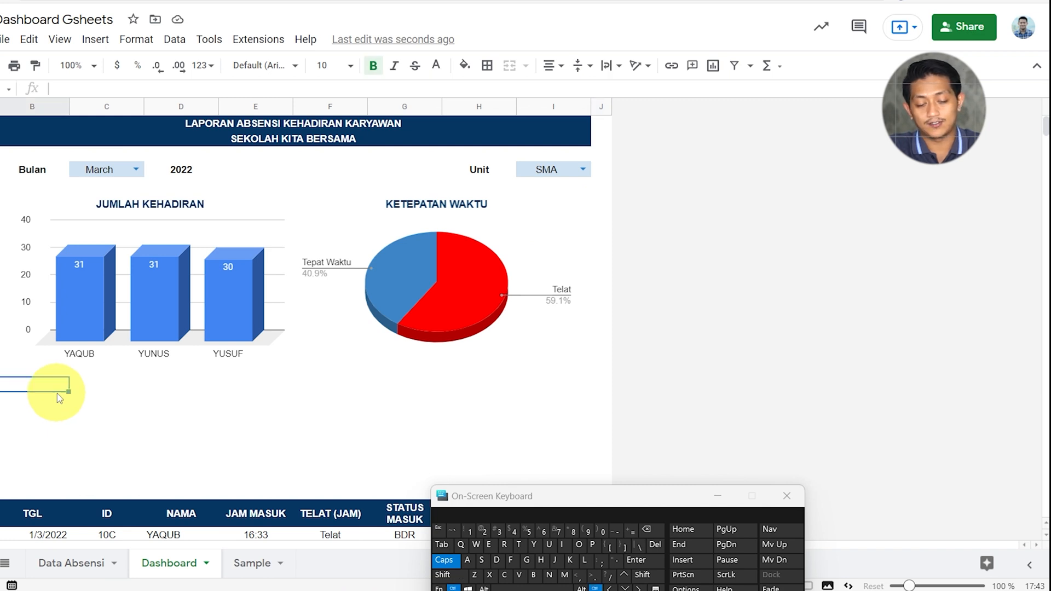
{"action": "key", "text": "ctrl+v"}
{"action": "left_click", "coordinate": [212, 449]}
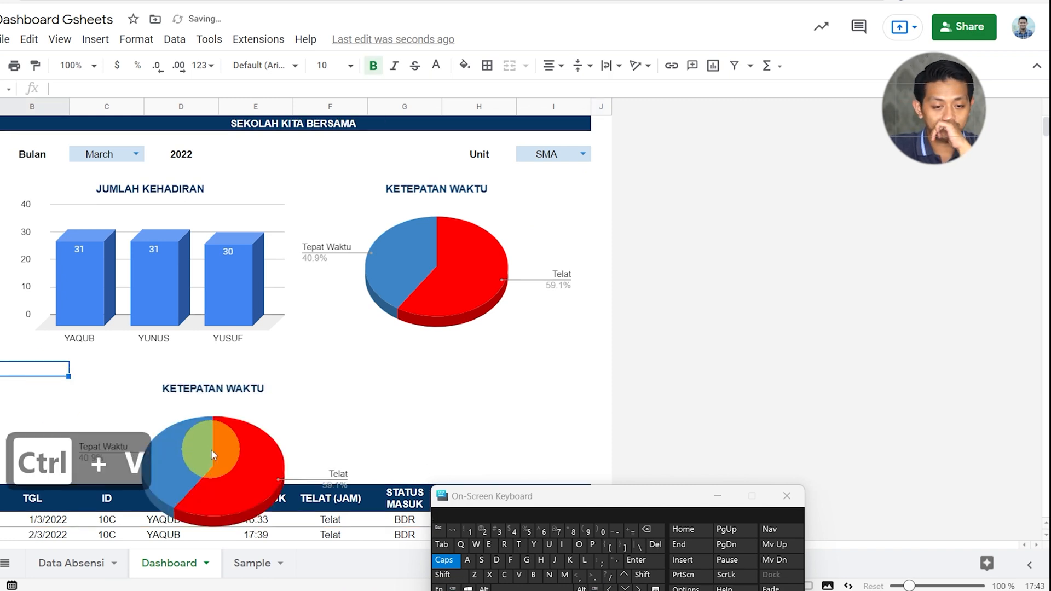
{"action": "left_click_drag", "start_coordinate": [221, 435], "coordinate": [202, 390]}
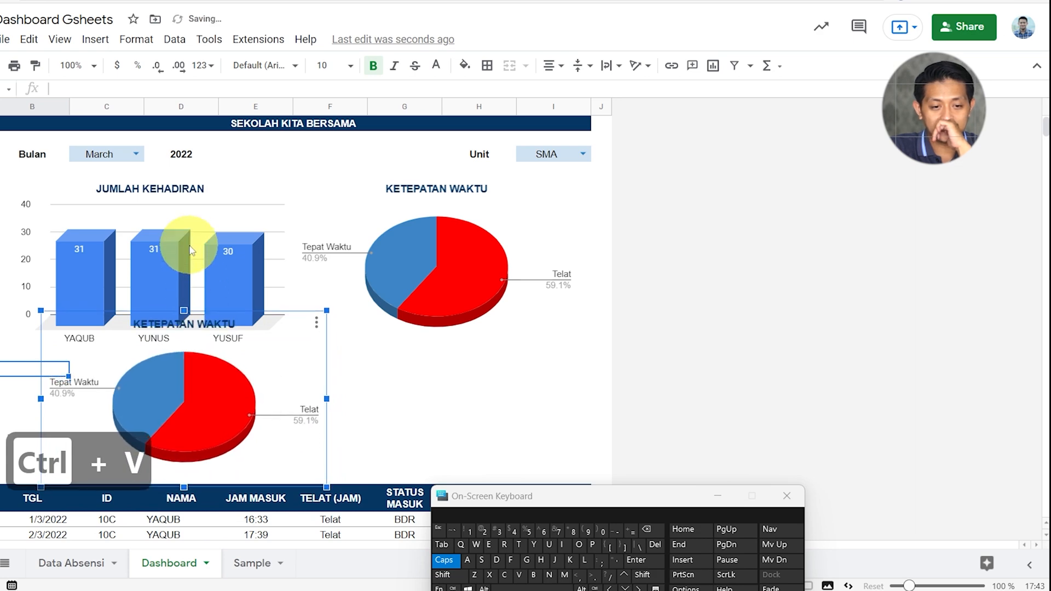
{"action": "left_click", "coordinate": [190, 251]}
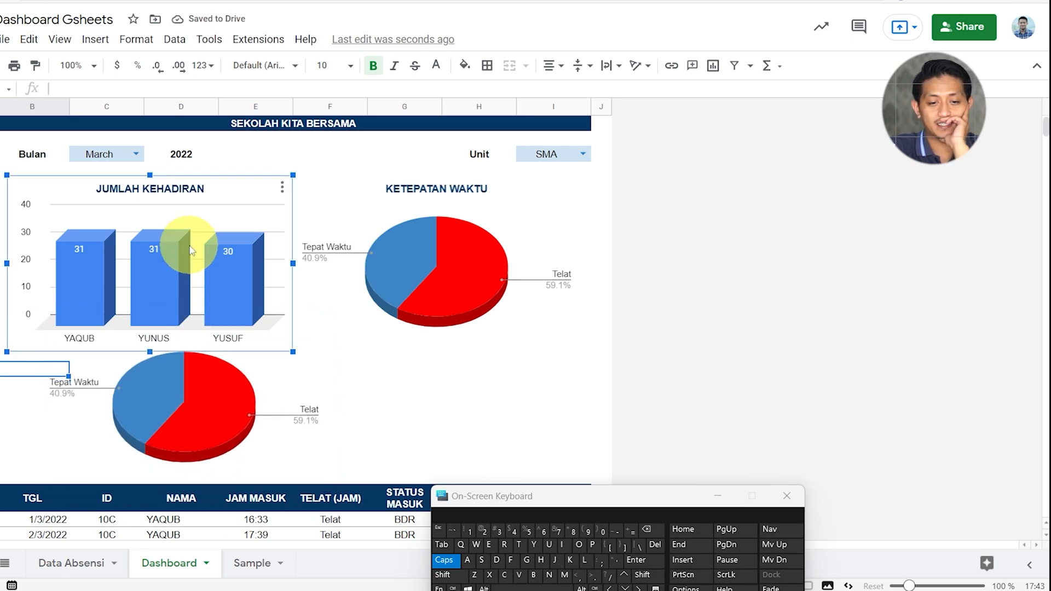
Convert the duplicated KETEPATAN WAKTU chart beneath JUMLAH KEHADIRAN from a 3D pie to a bar chart
{"action": "double_click", "coordinate": [225, 431]}
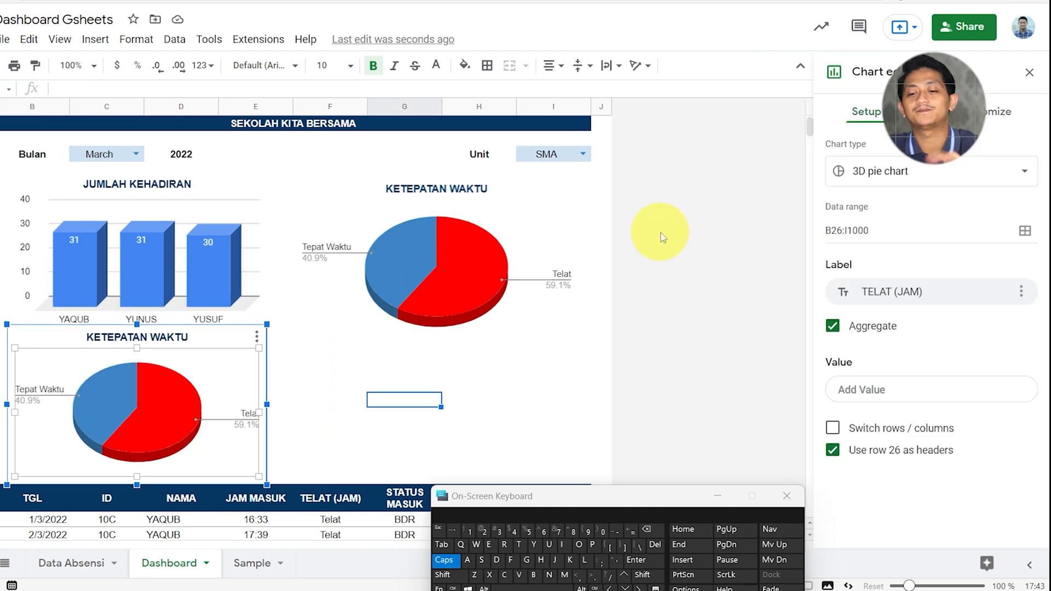
{"action": "left_click", "coordinate": [885, 172]}
{"action": "scroll", "coordinate": [920, 416], "scroll_direction": "down", "scroll_amount": 5}
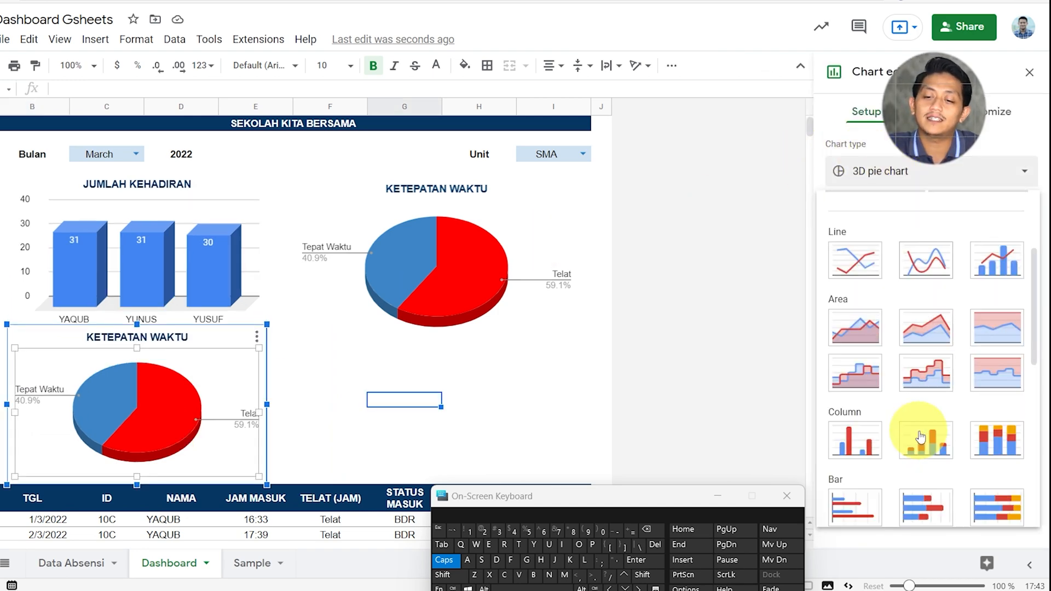
{"action": "scroll", "coordinate": [920, 433], "scroll_direction": "down", "scroll_amount": 2}
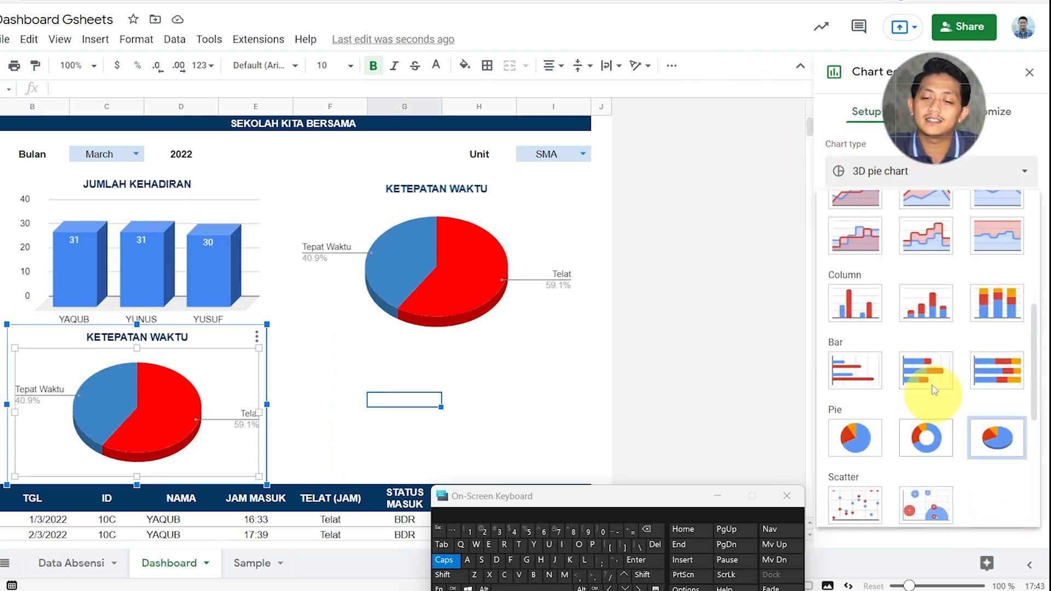
{"action": "left_click", "coordinate": [873, 383]}
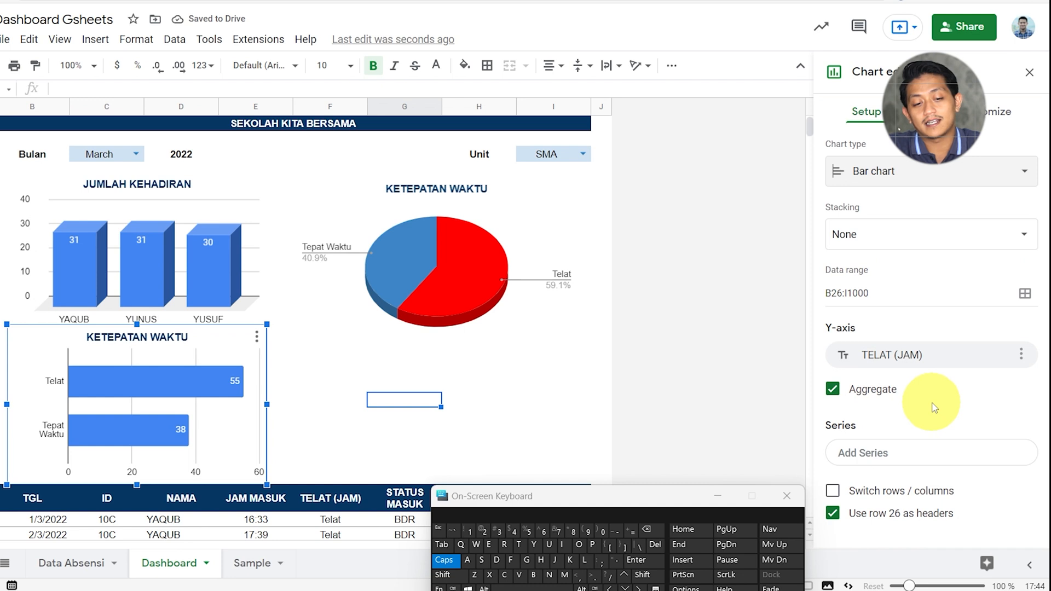
Use STATUS MASUK as the bar chart's Y-axis field
{"action": "left_click", "coordinate": [956, 300]}
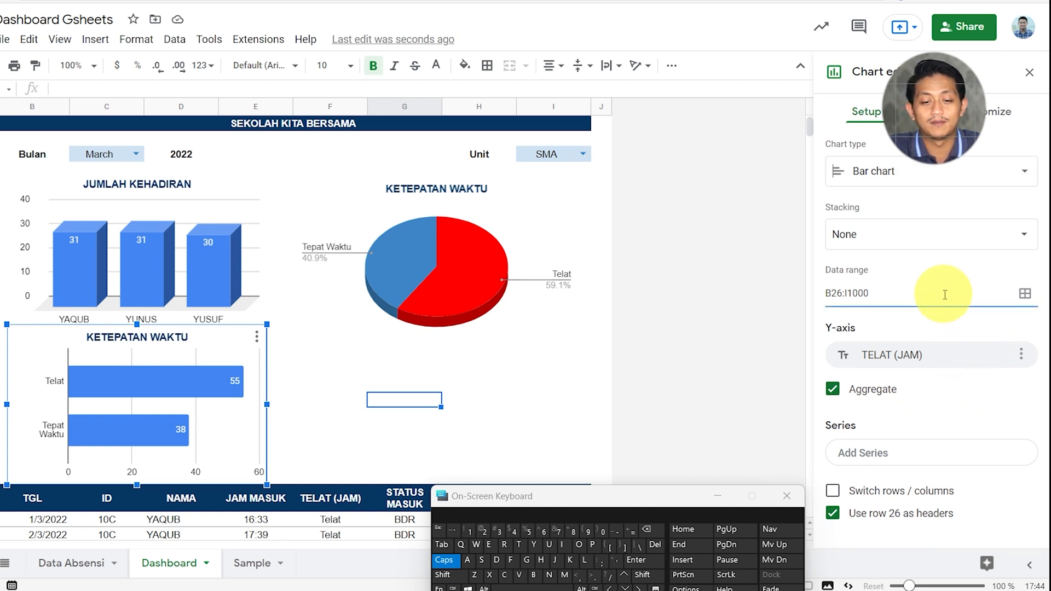
{"action": "left_click", "coordinate": [996, 357]}
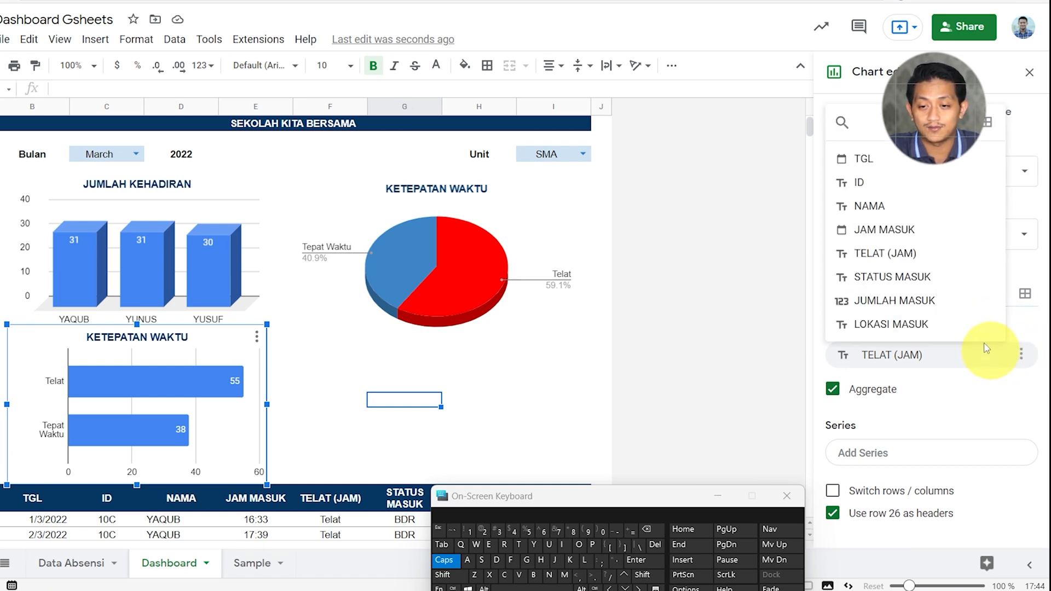
{"action": "left_click", "coordinate": [937, 282]}
{"action": "left_click", "coordinate": [241, 183]}
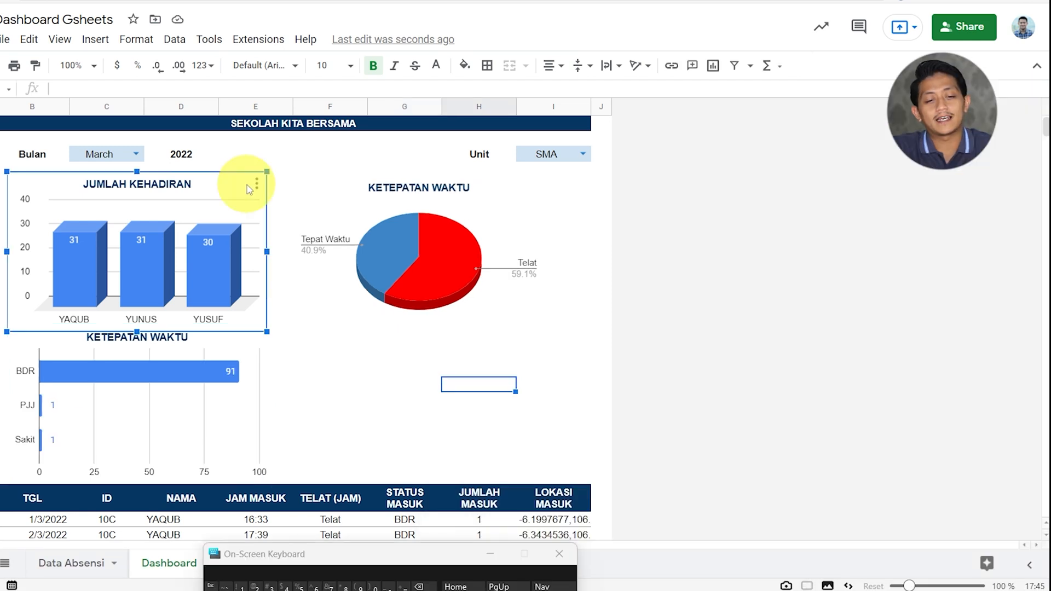
{"action": "left_click", "coordinate": [224, 414]}
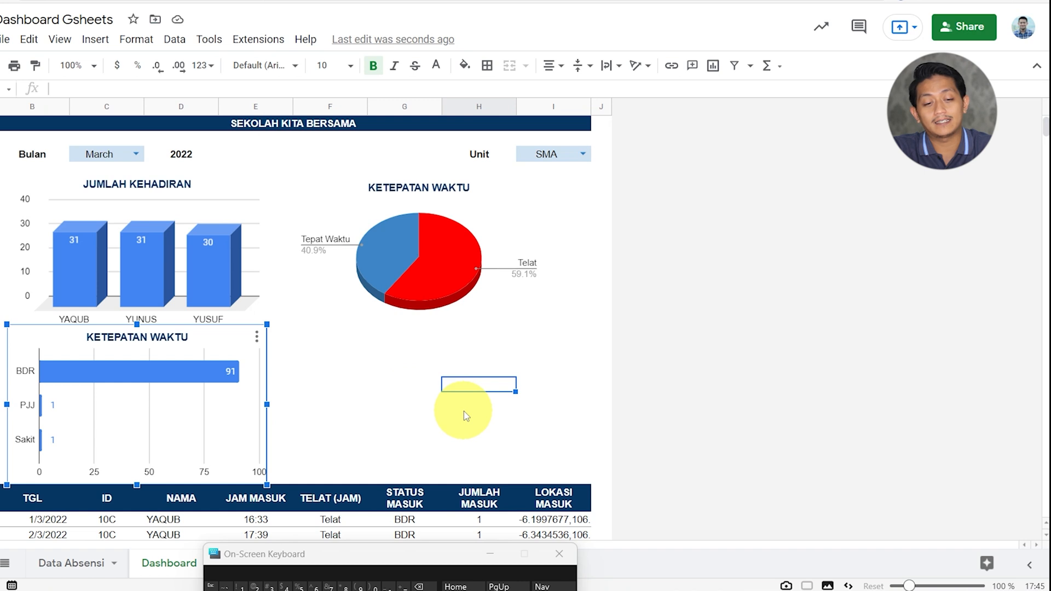
Render the bar chart in 3D and change its title to STATUS MASUK
{"action": "double_click", "coordinate": [228, 431]}
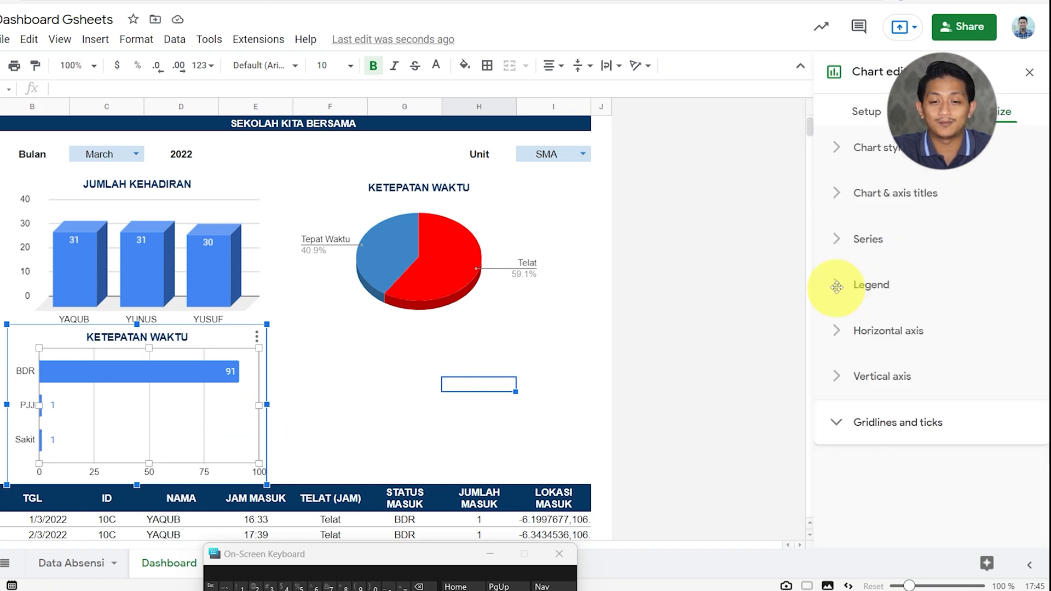
{"action": "left_click", "coordinate": [838, 153]}
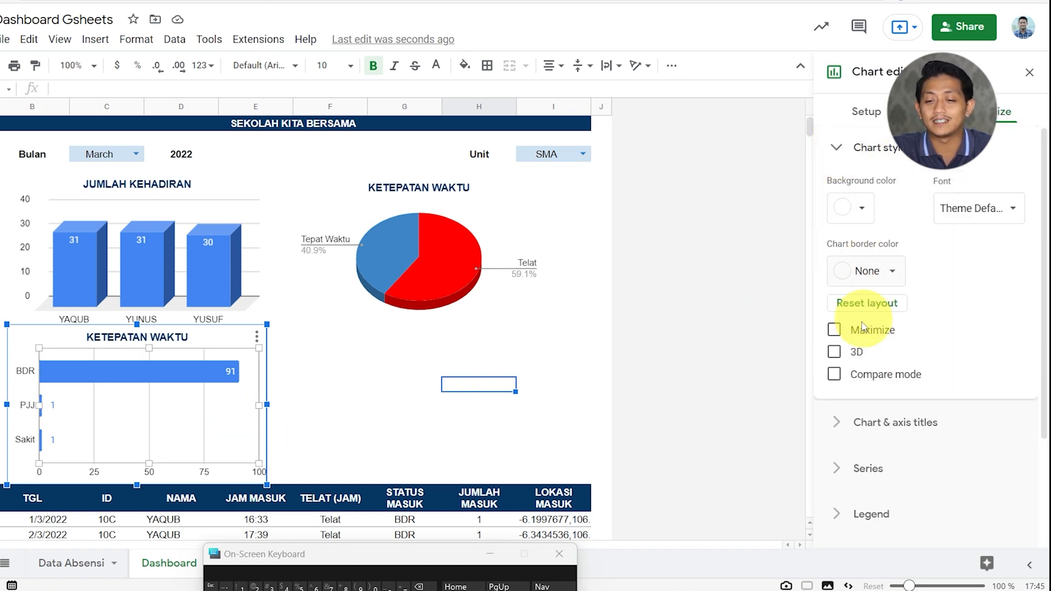
{"action": "left_click", "coordinate": [835, 353]}
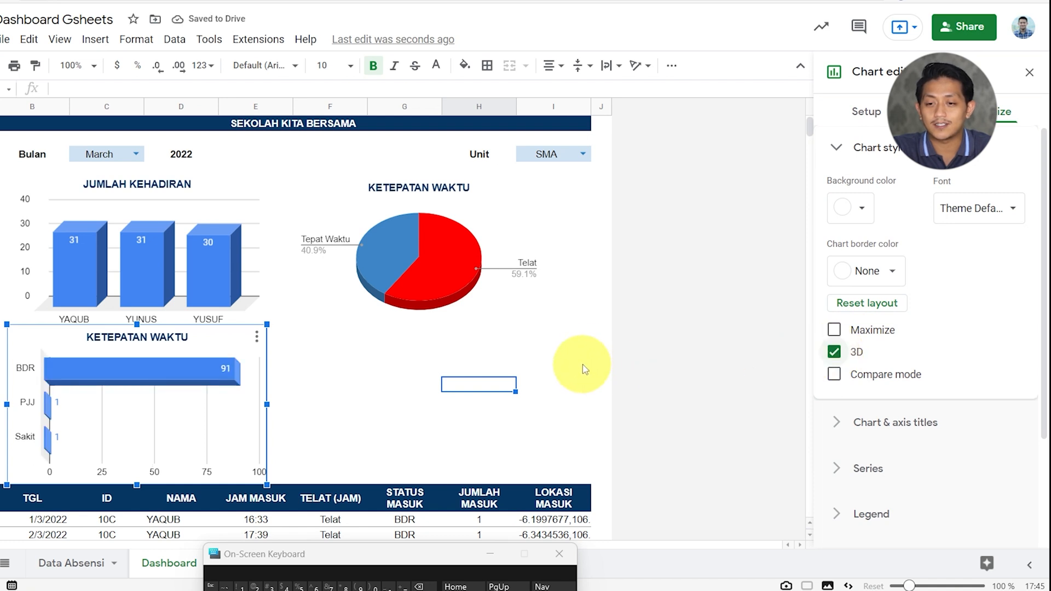
{"action": "double_click", "coordinate": [189, 340]}
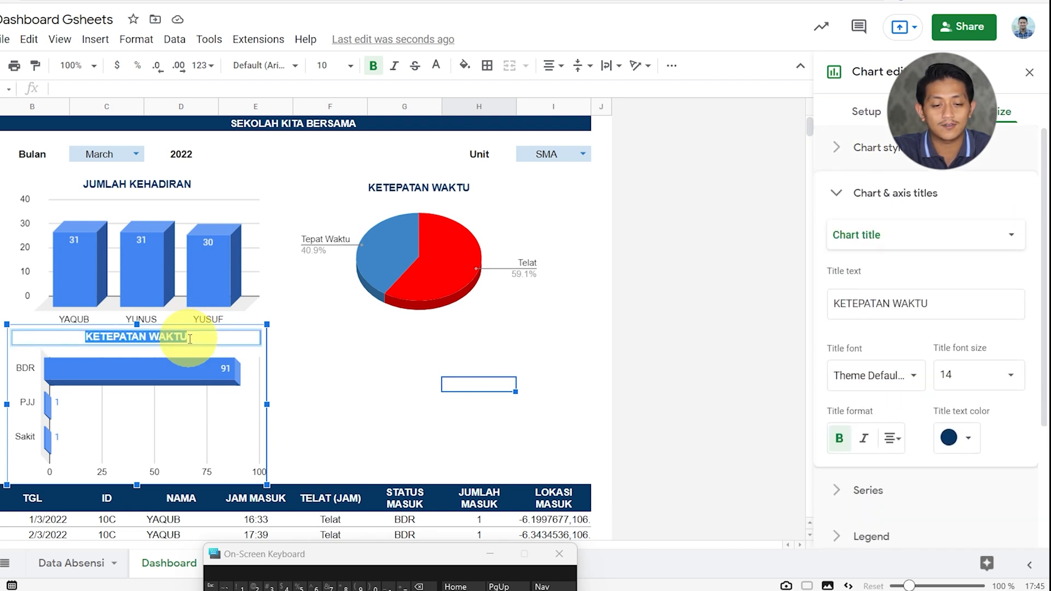
{"action": "type", "text": "STATUS MASUK"}
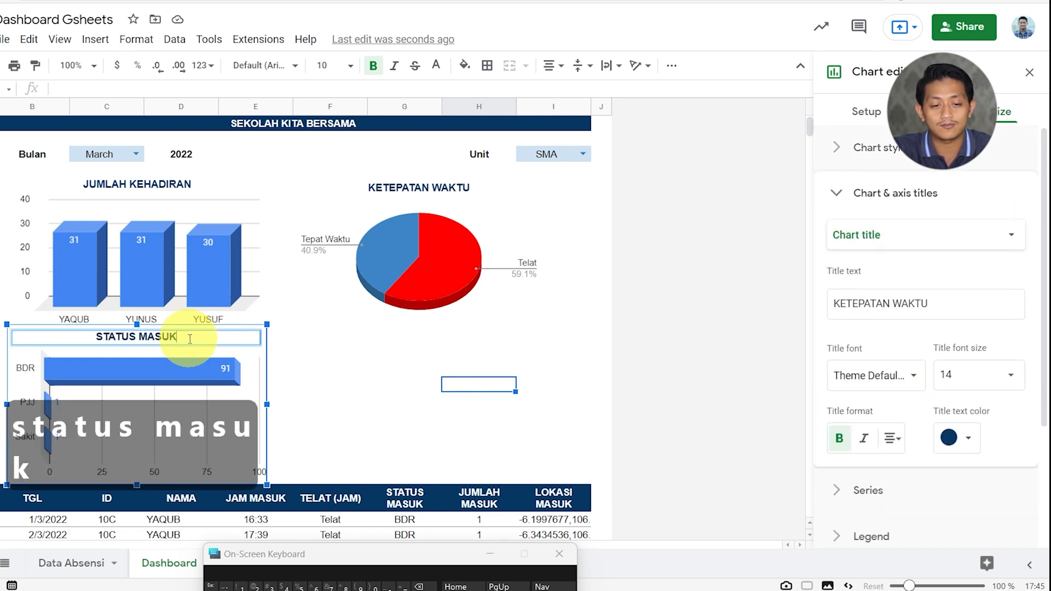
{"action": "left_click", "coordinate": [640, 308]}
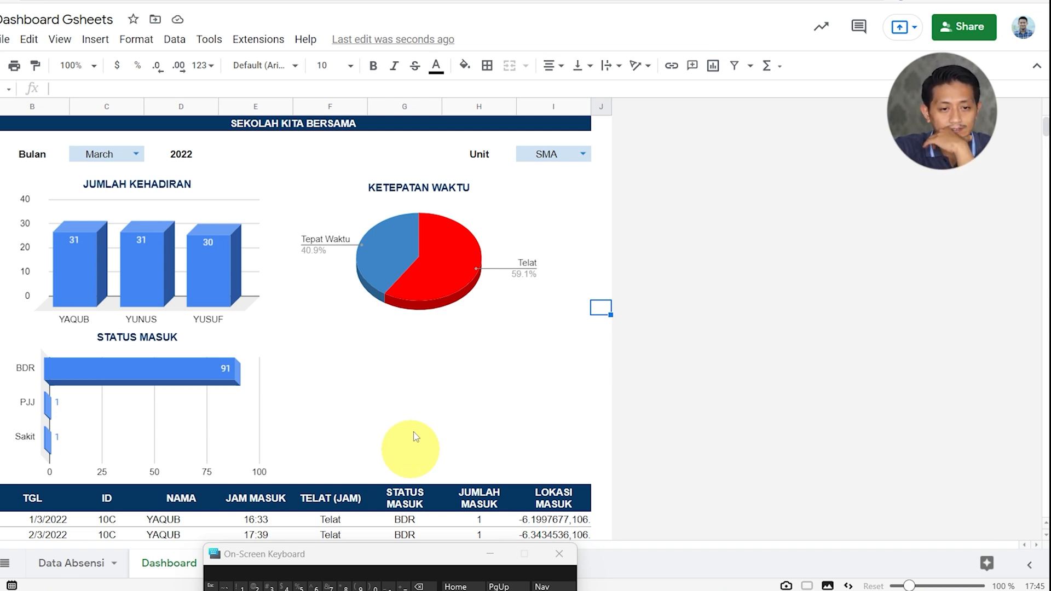
Move the KETEPATAN WAKTU pie chart slightly farther from the JUMLAH KEHADIRAN chart, toward the report's outer edge
{"action": "left_click", "coordinate": [422, 260]}
{"action": "left_click_drag", "start_coordinate": [426, 262], "coordinate": [453, 253]}
{"action": "left_click", "coordinate": [164, 293]}
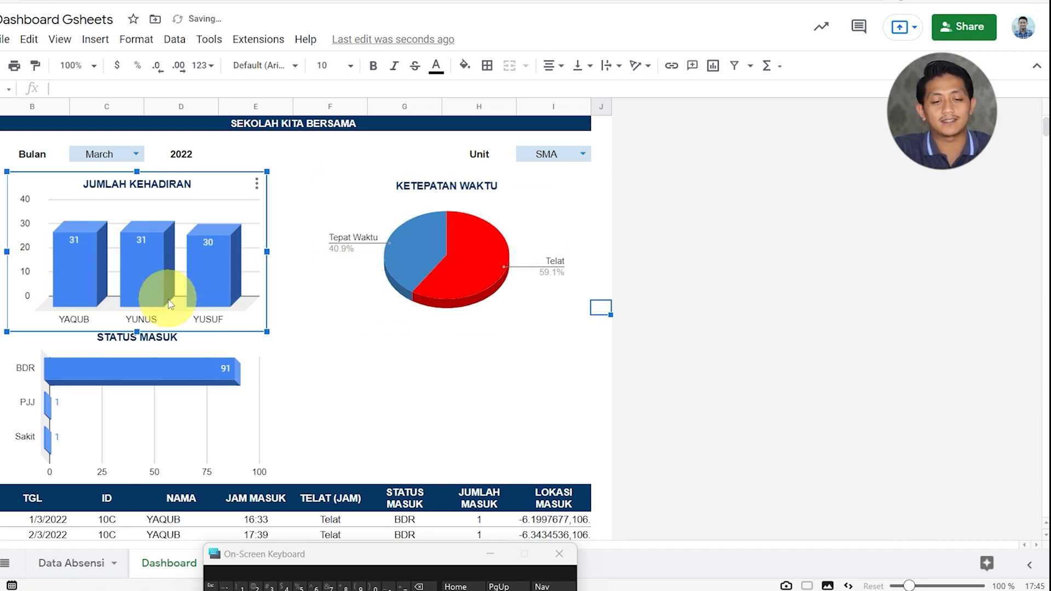
Duplicate the STATUS MASUK bar chart, place the copy beneath the KETEPATAN WAKTU pie chart, and open its title settings
{"action": "left_click", "coordinate": [257, 339]}
{"action": "left_click", "coordinate": [257, 337]}
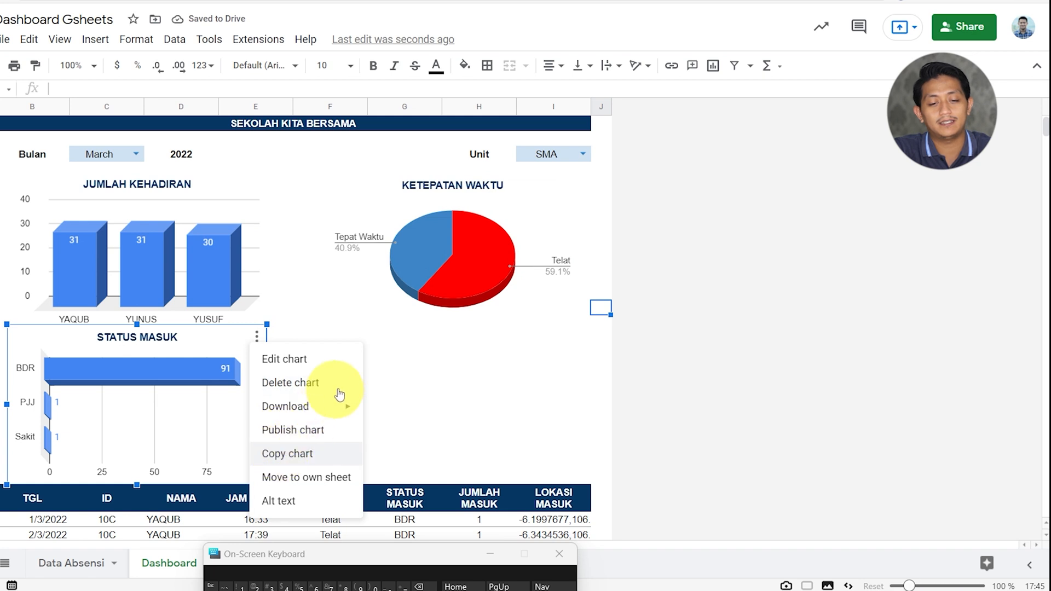
{"action": "left_click", "coordinate": [346, 414]}
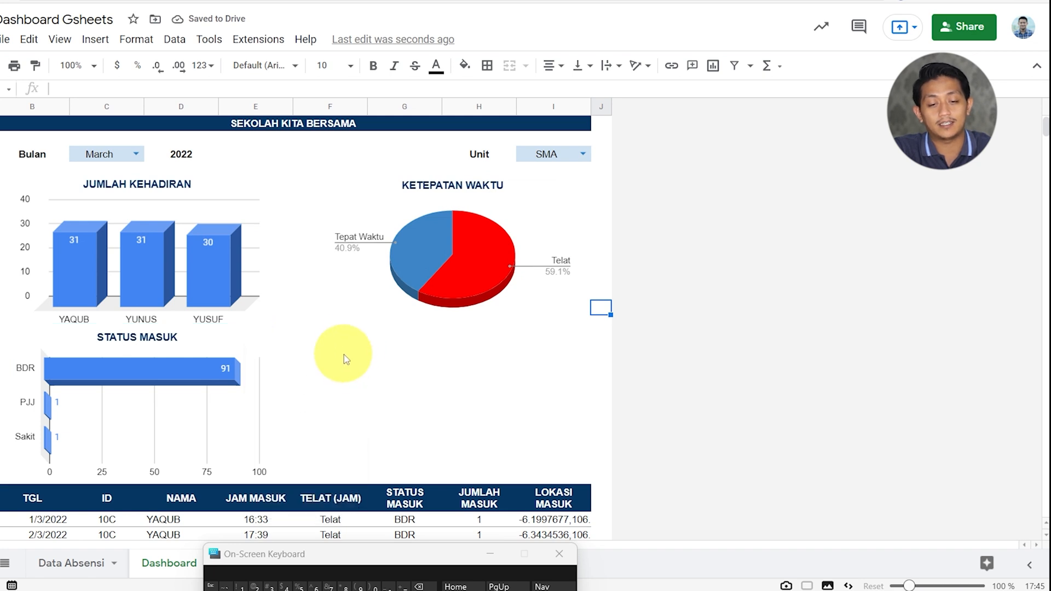
{"action": "key", "text": "ctrl+v"}
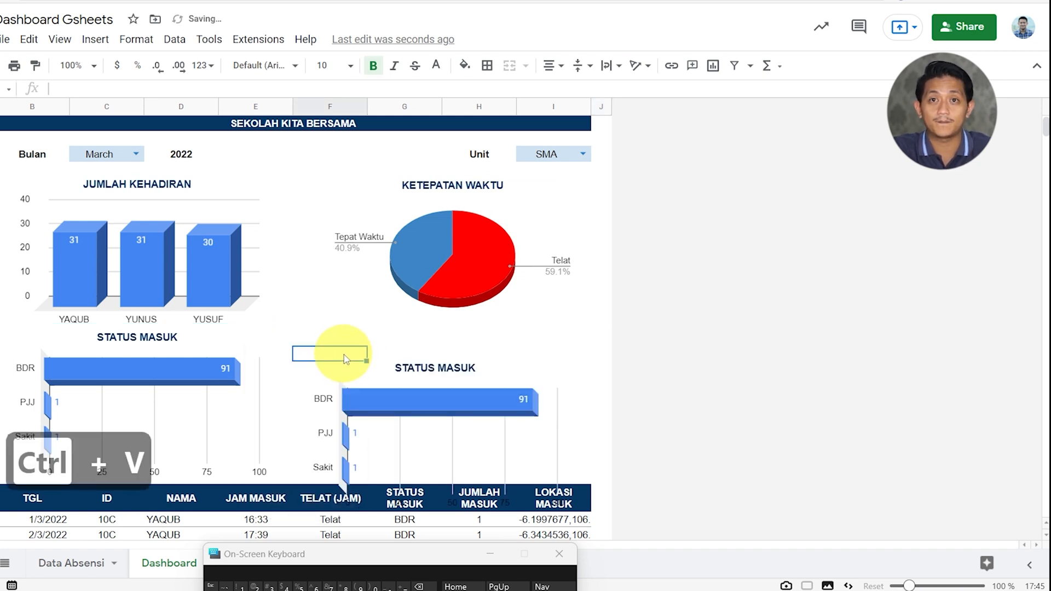
{"action": "left_click_drag", "start_coordinate": [419, 402], "coordinate": [438, 371]}
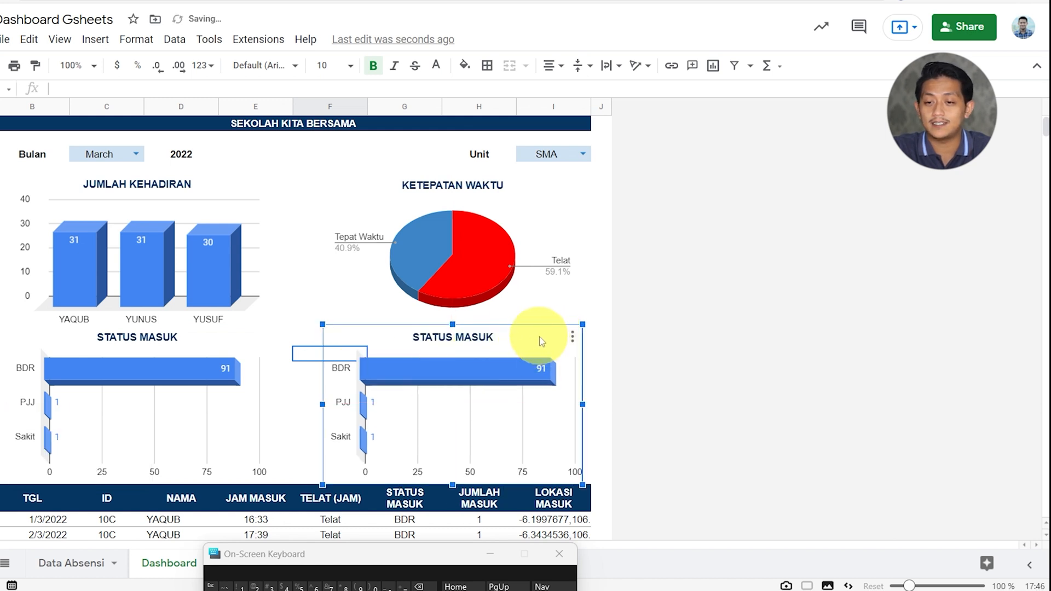
{"action": "double_click", "coordinate": [539, 339]}
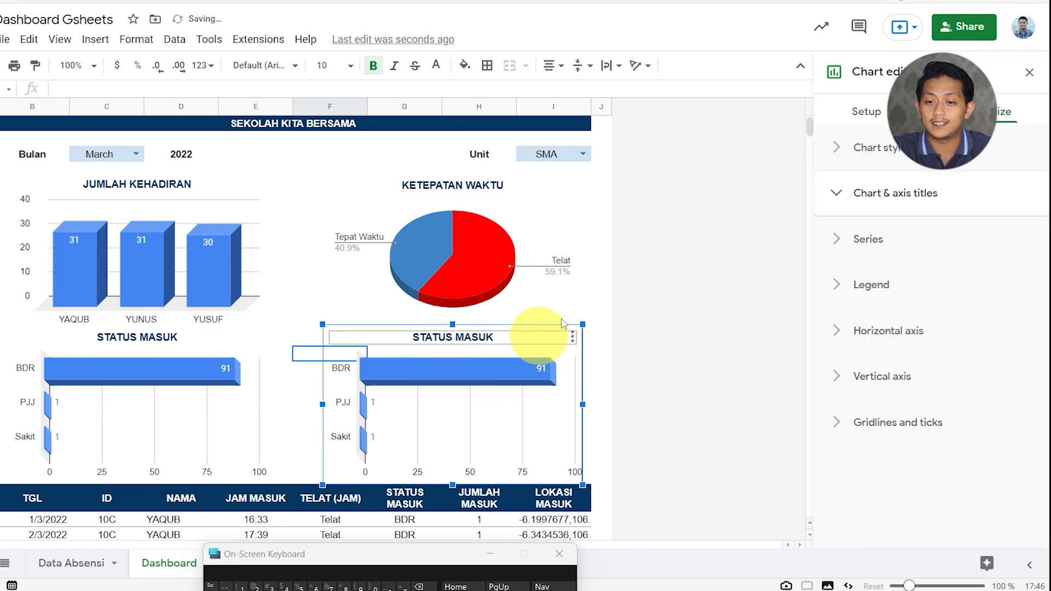
Convert the duplicated STATUS MASUK bar chart to a Geo chart and use LOKASI MASUK as its region field
{"action": "left_click", "coordinate": [865, 114]}
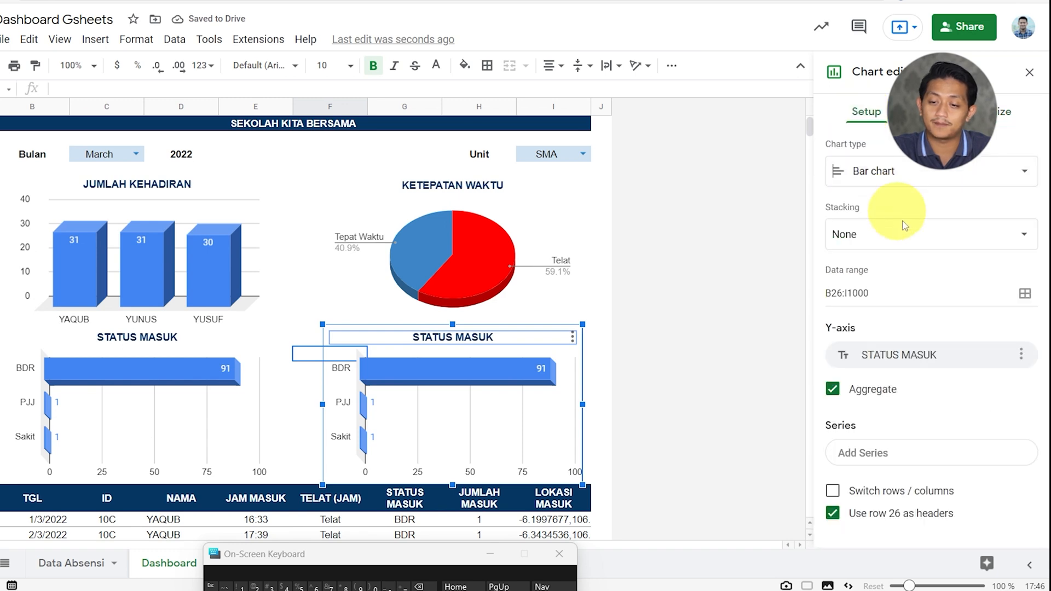
{"action": "left_click", "coordinate": [903, 174]}
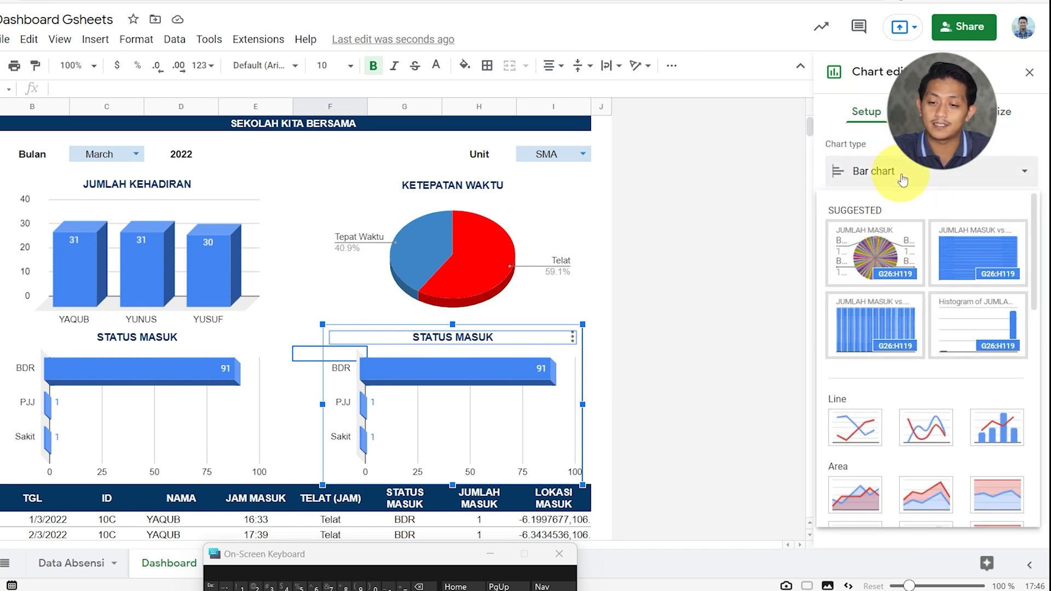
{"action": "scroll", "coordinate": [952, 361], "scroll_direction": "down", "scroll_amount": 10}
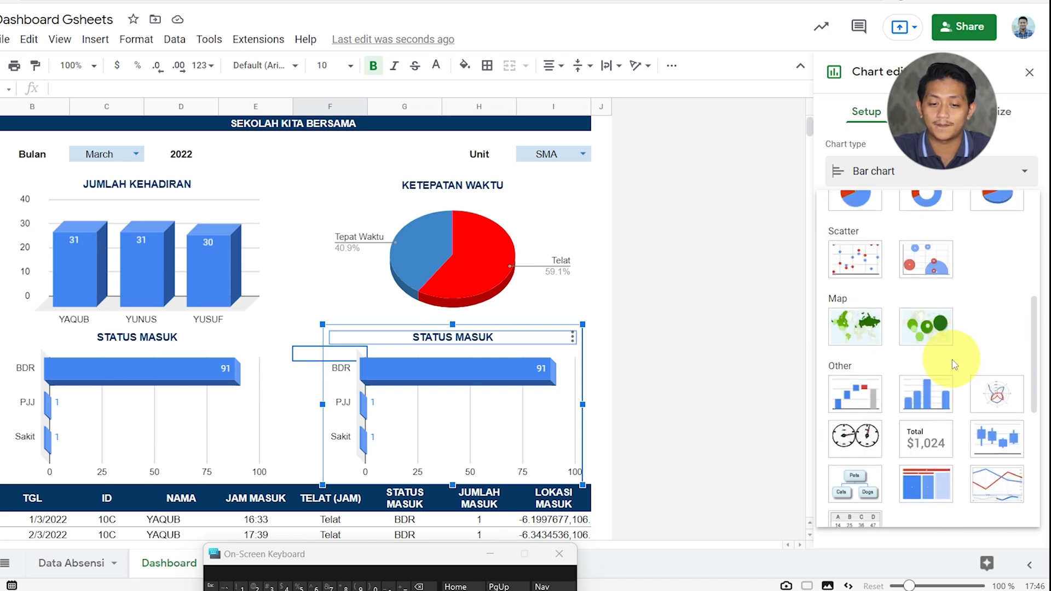
{"action": "left_click", "coordinate": [868, 333]}
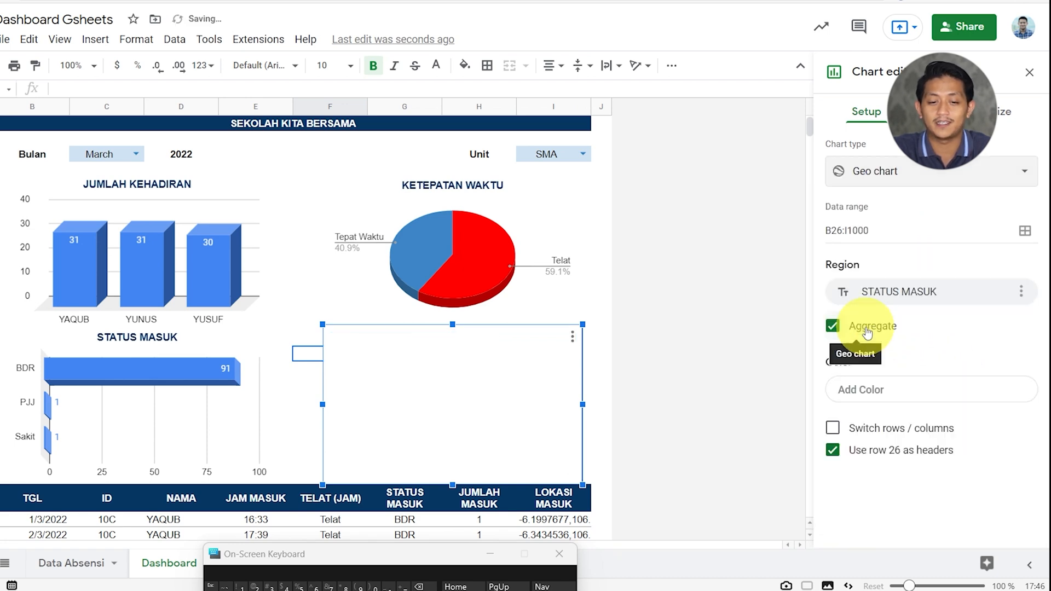
{"action": "left_click", "coordinate": [898, 293]}
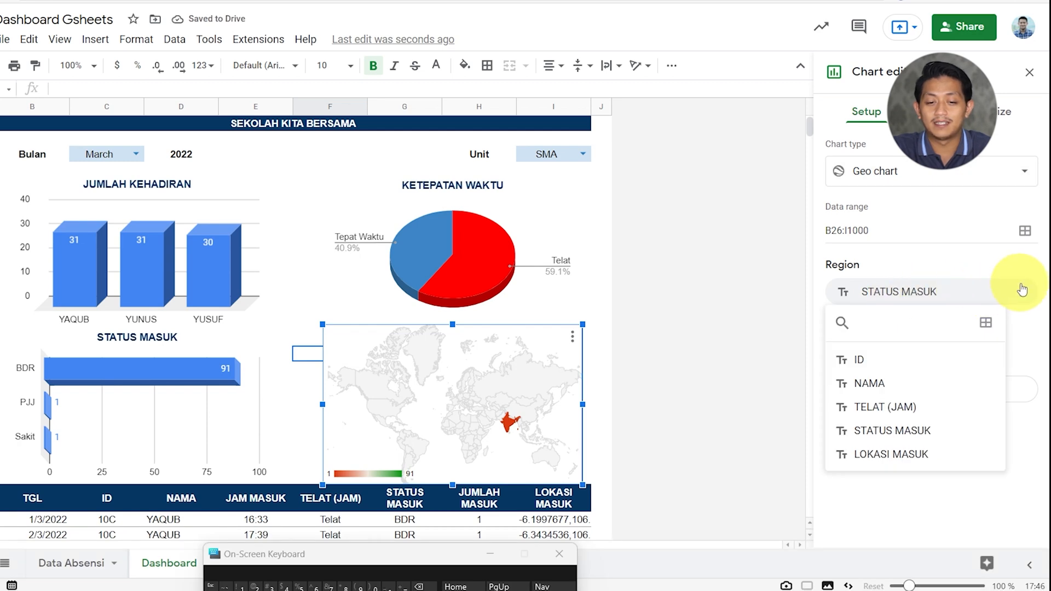
{"action": "left_click", "coordinate": [940, 455]}
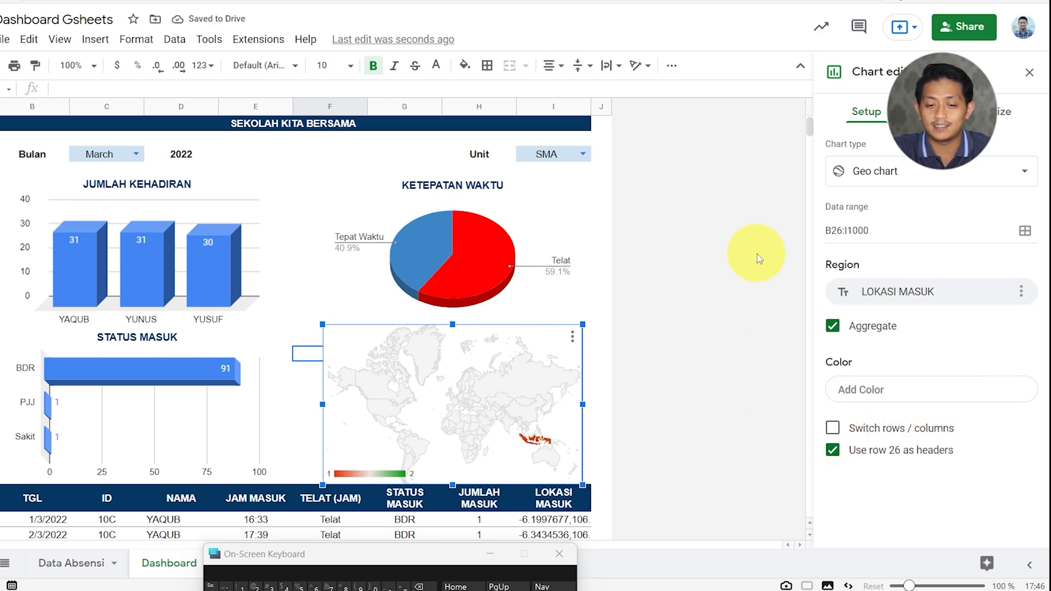
Set the geo chart's map region to Asia and close the chart settings
{"action": "left_click", "coordinate": [1005, 111]}
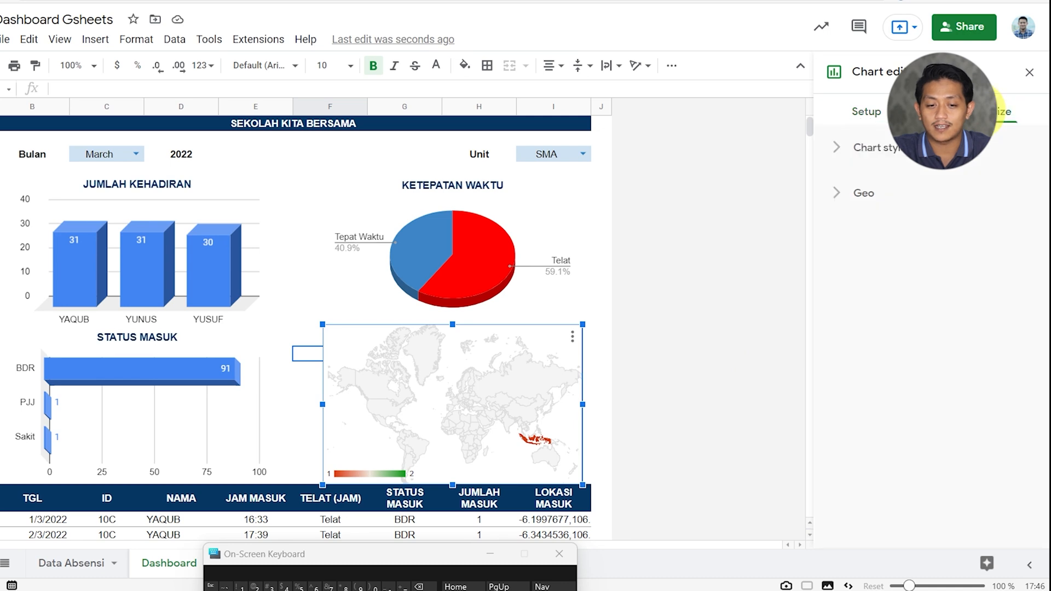
{"action": "left_click", "coordinate": [842, 194]}
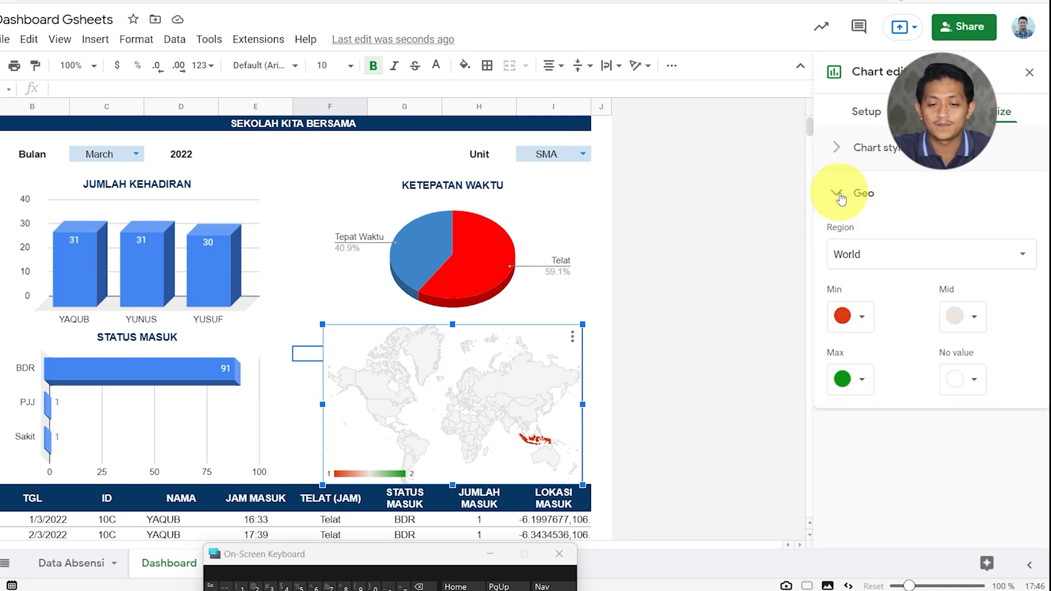
{"action": "left_click", "coordinate": [892, 255]}
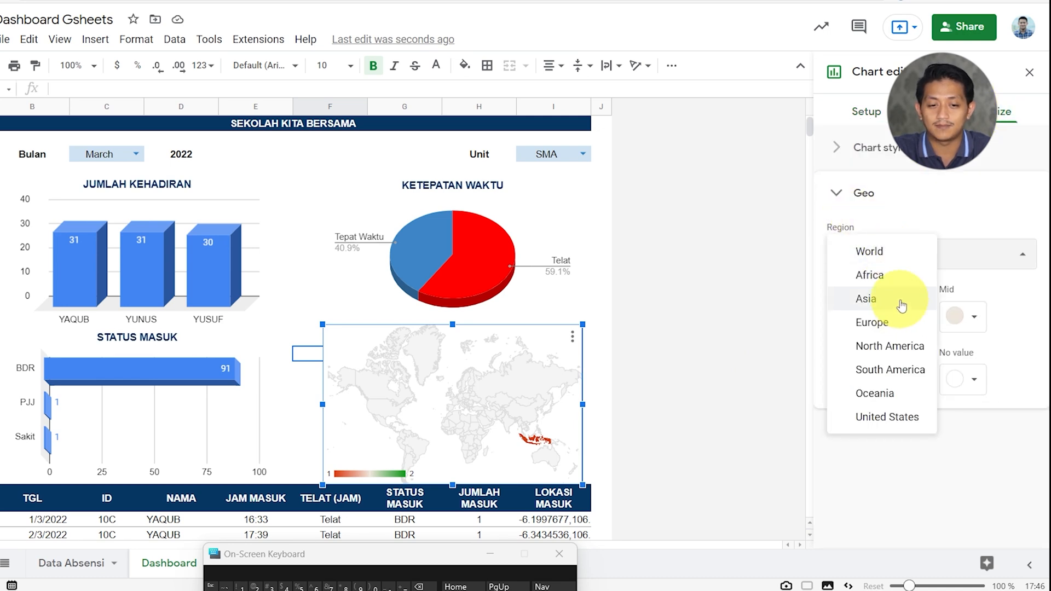
{"action": "left_click", "coordinate": [902, 305]}
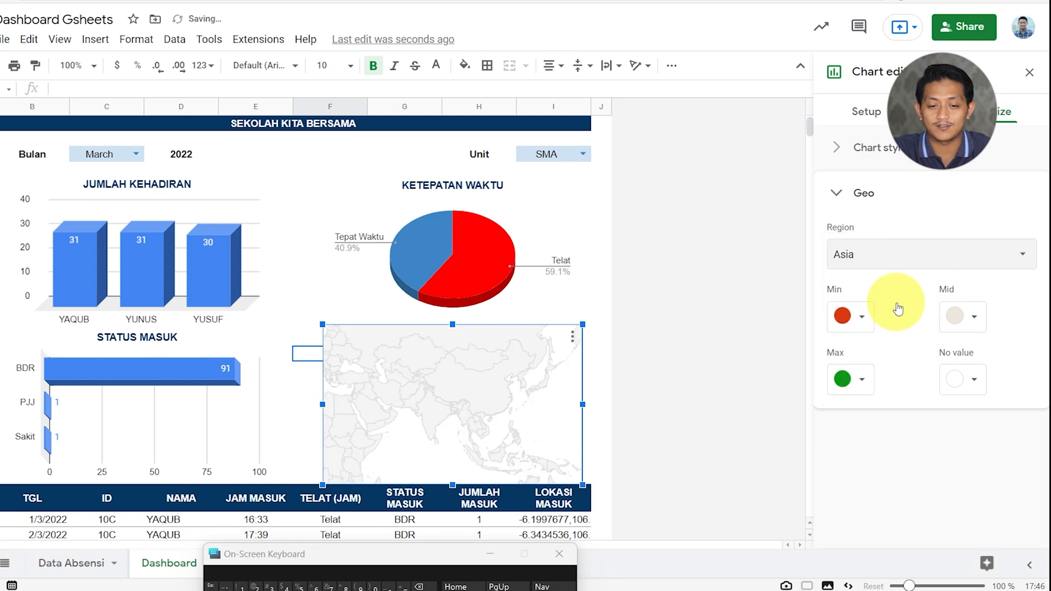
{"action": "left_click", "coordinate": [598, 293]}
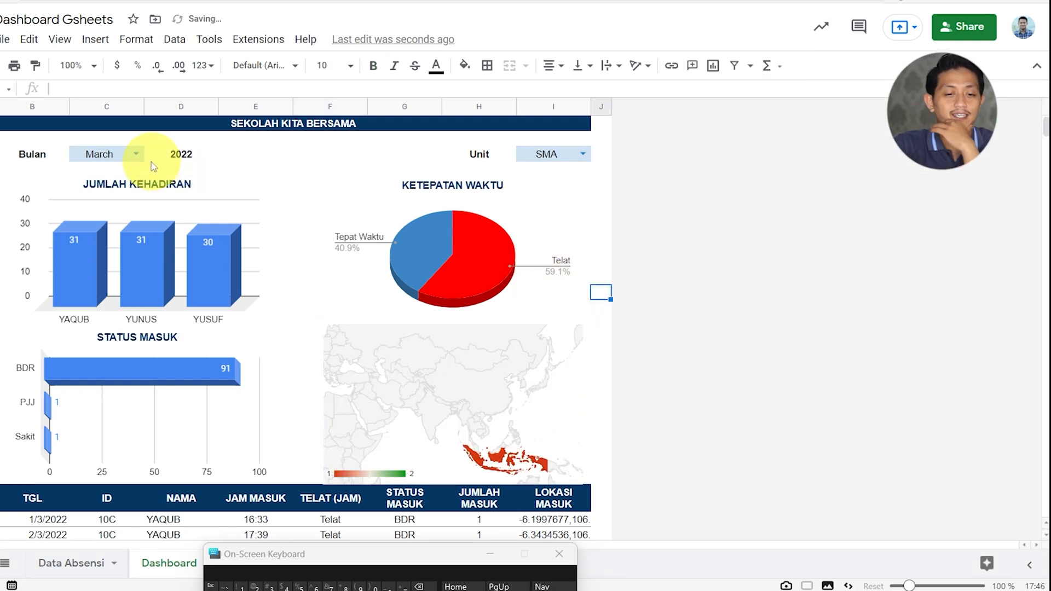
Set the Bulan filter to June and look over the updated charts and attendance rows
{"action": "left_click", "coordinate": [136, 155]}
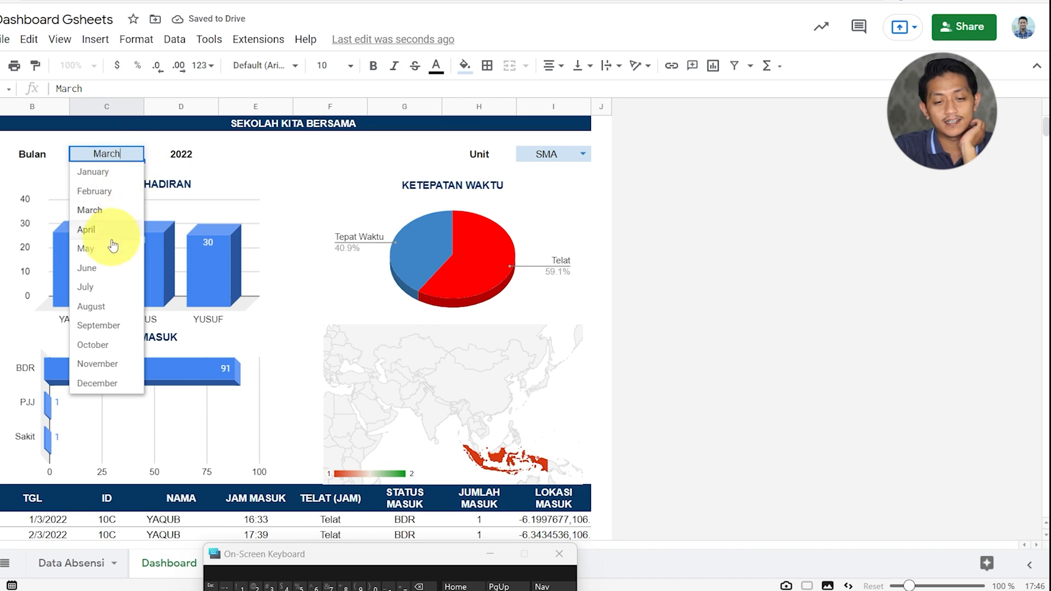
{"action": "left_click", "coordinate": [87, 268]}
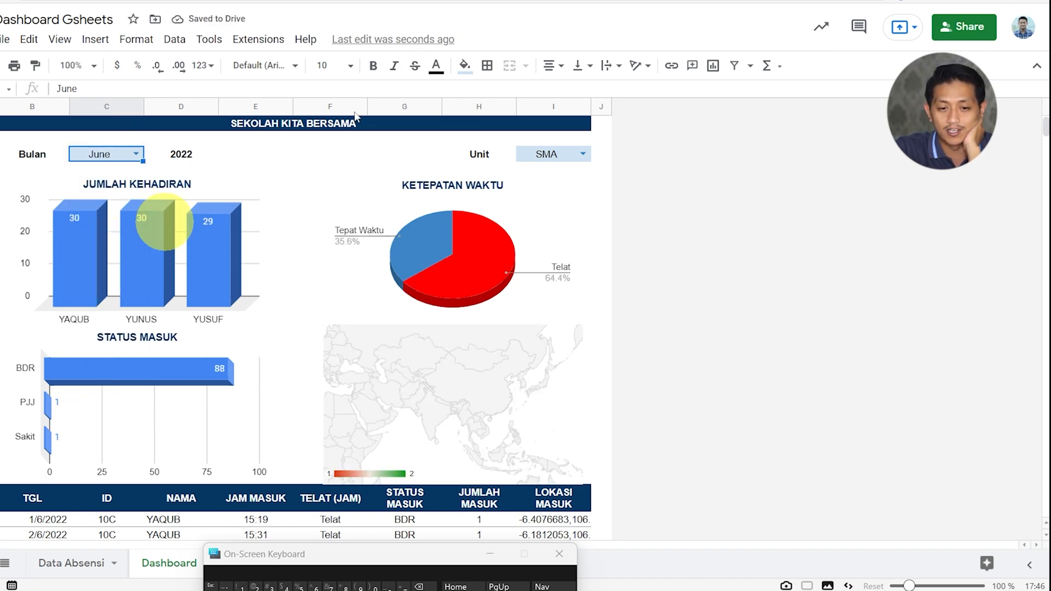
{"action": "scroll", "coordinate": [432, 499], "scroll_direction": "down", "scroll_amount": 10}
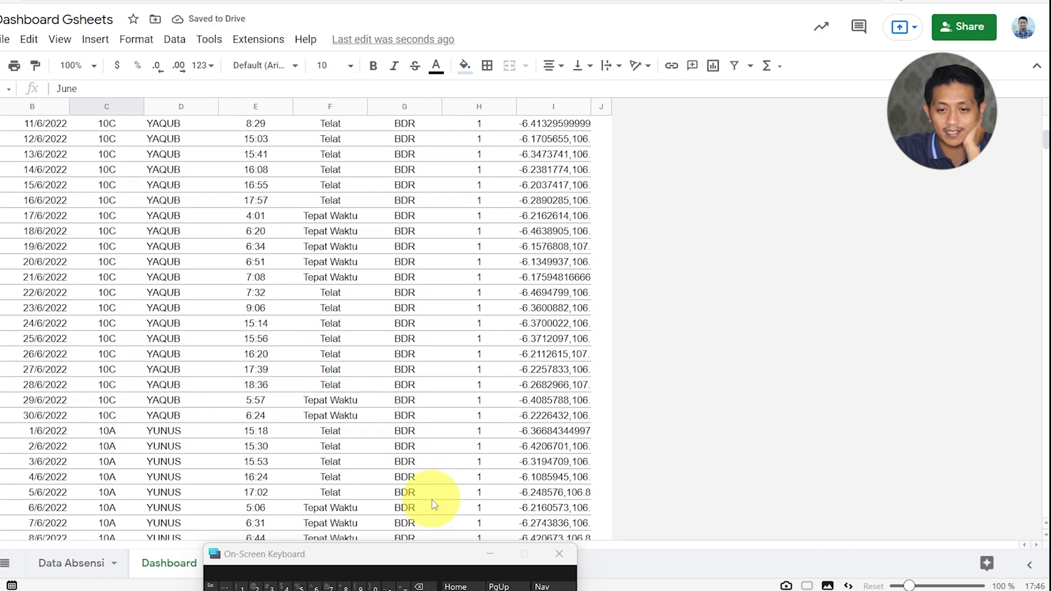
{"action": "scroll", "coordinate": [432, 501], "scroll_direction": "down", "scroll_amount": 7}
{"action": "scroll", "coordinate": [432, 501], "scroll_direction": "up", "scroll_amount": 16}
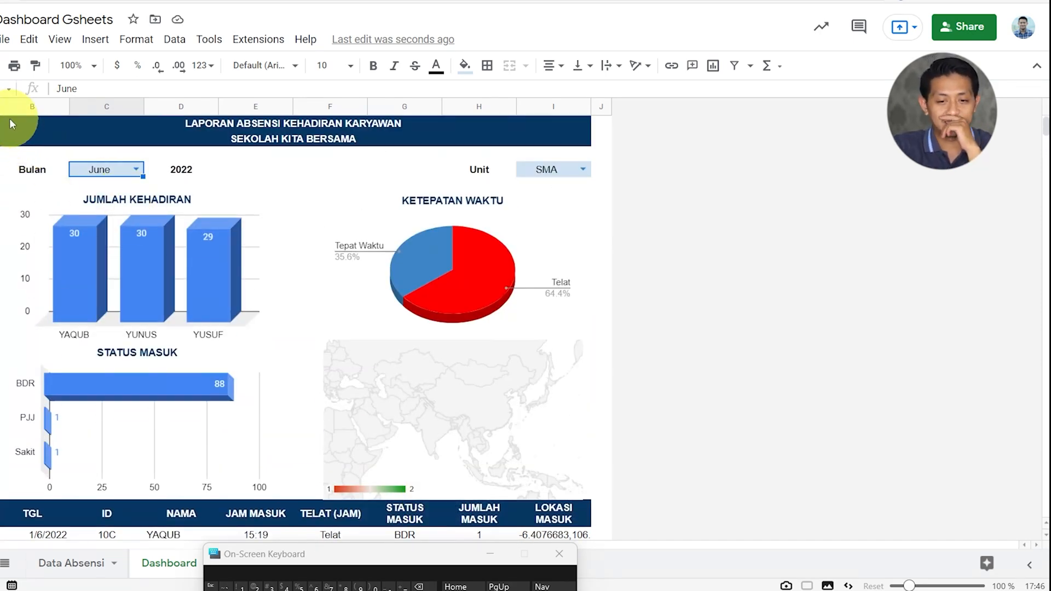
Select the attendance table from its last LOKASI MASUK entry back to the TGL header
{"action": "scroll", "coordinate": [181, 265], "scroll_direction": "down", "scroll_amount": 20}
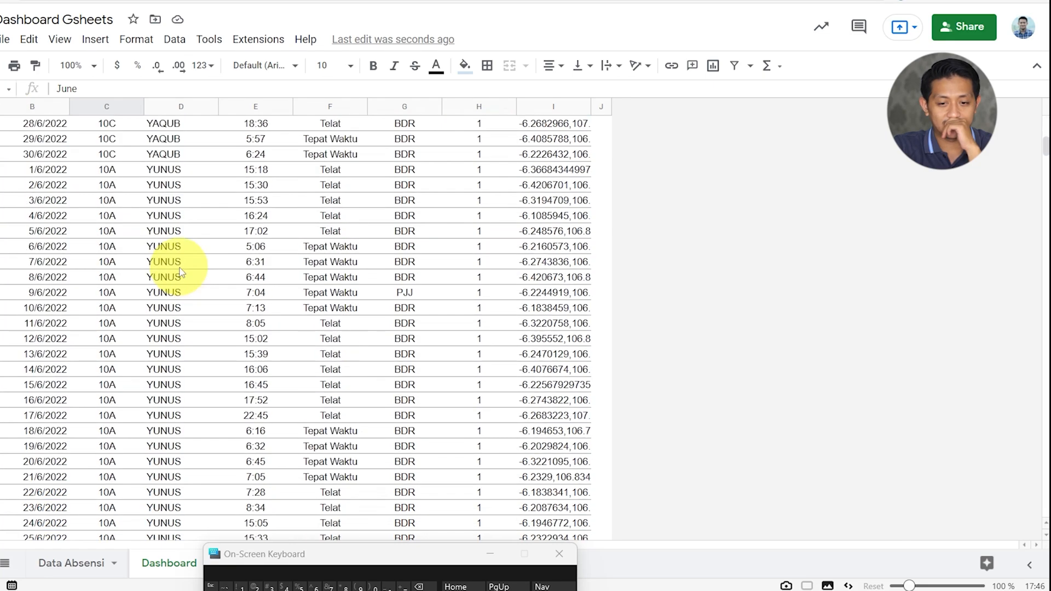
{"action": "scroll", "coordinate": [181, 272], "scroll_direction": "down", "scroll_amount": 5}
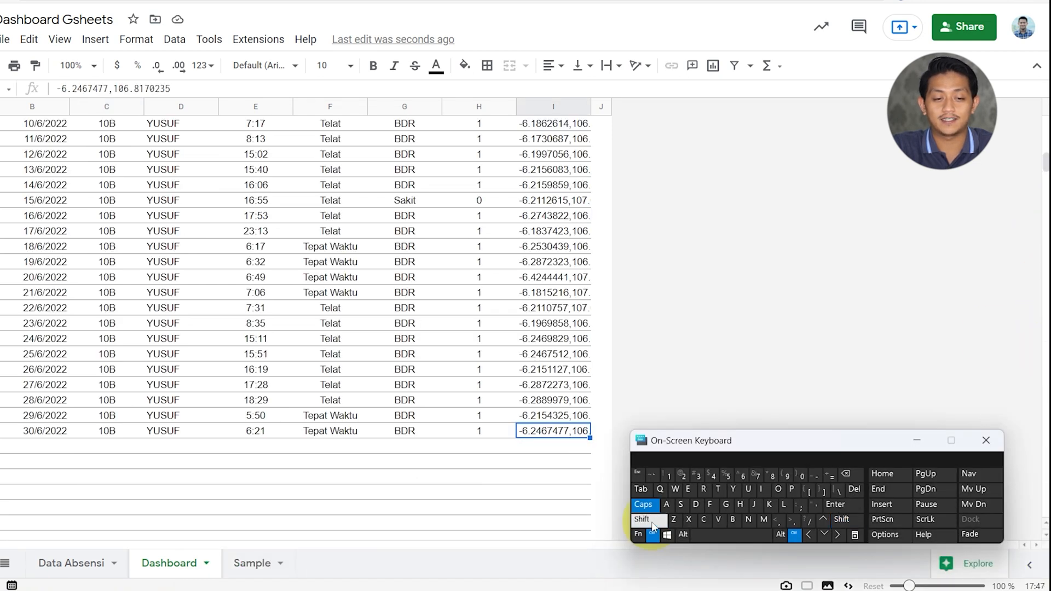
{"action": "left_click", "coordinate": [558, 434]}
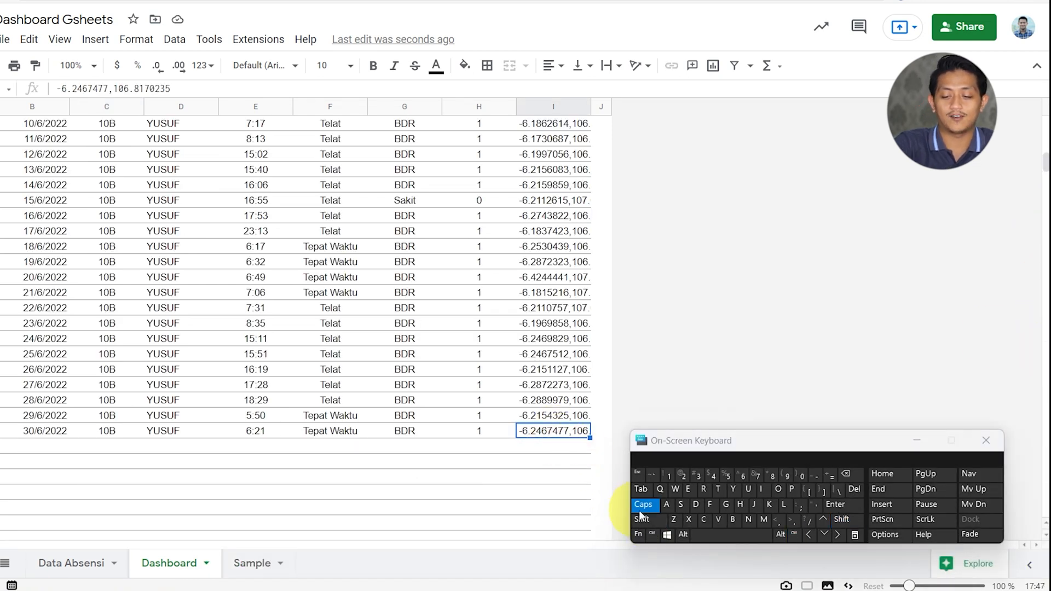
{"action": "key", "text": "ctrl+shift+Left"}
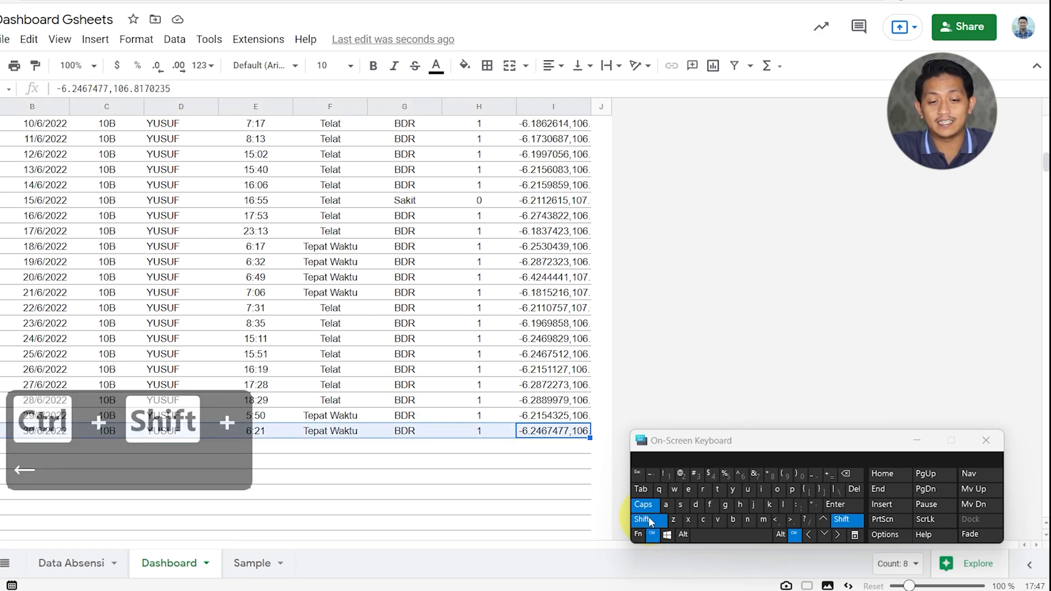
{"action": "key", "text": "ctrl+shift+Up"}
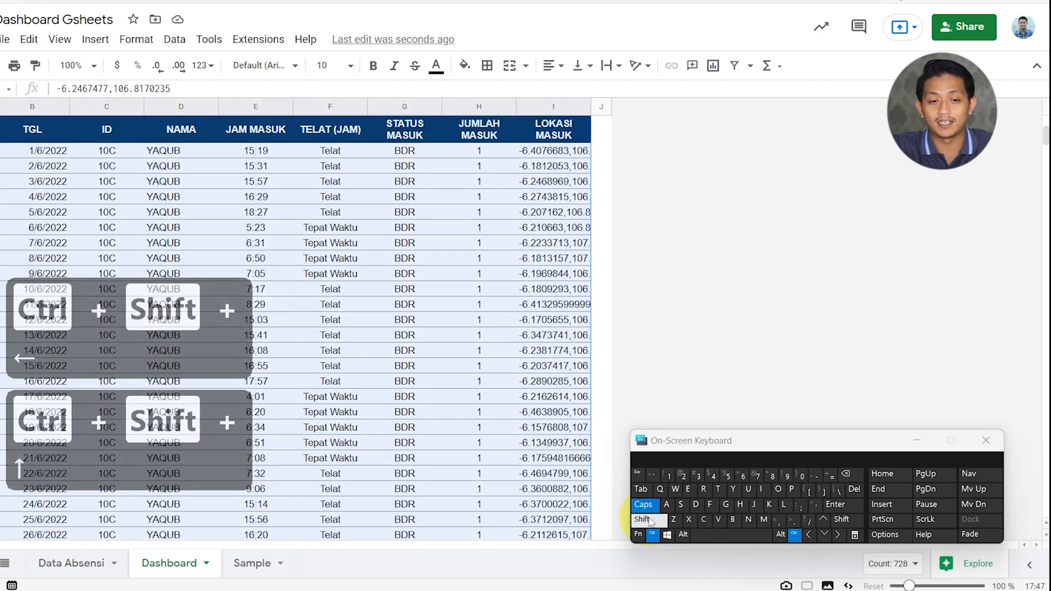
Extend the selection upward over the charts and filters to the report title, covering B1:I116
{"action": "scroll", "coordinate": [575, 263], "scroll_direction": "up", "scroll_amount": 3}
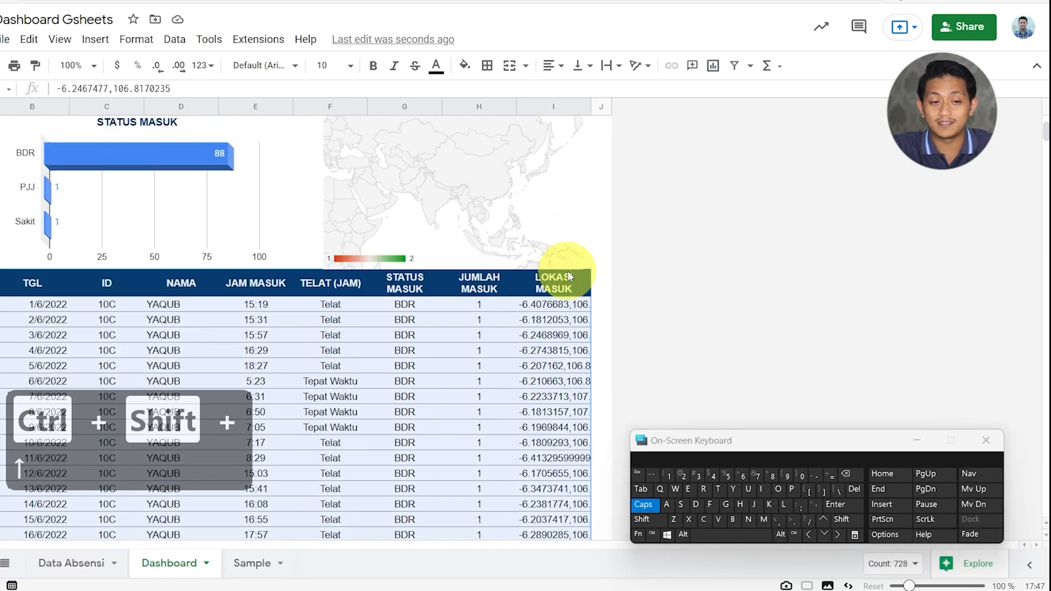
{"action": "scroll", "coordinate": [568, 270], "scroll_direction": "up", "scroll_amount": 1}
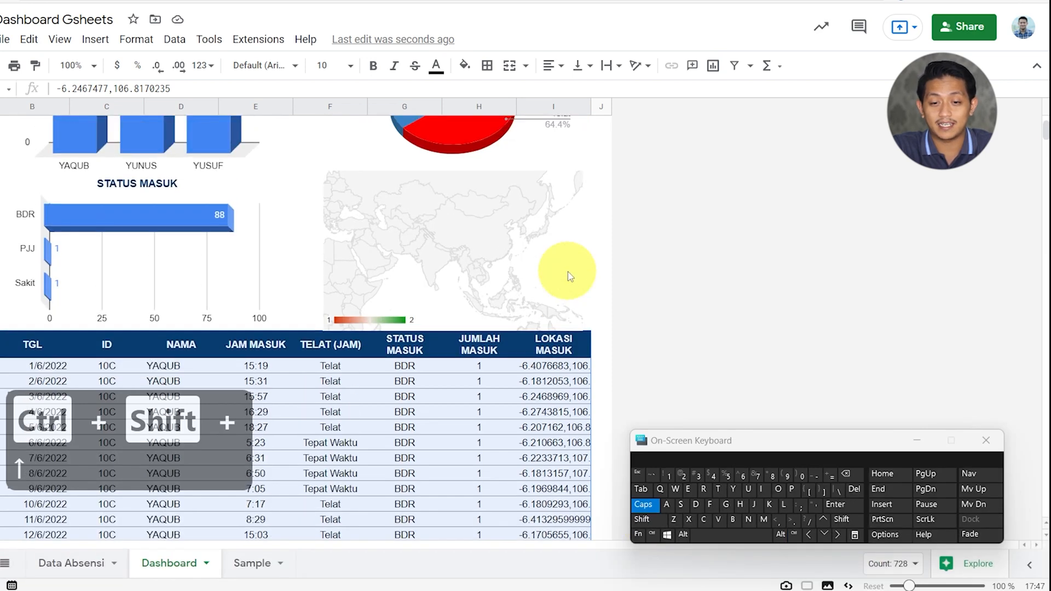
{"action": "left_click", "coordinate": [655, 520]}
{"action": "key", "text": "ctrl+shift+Up"}
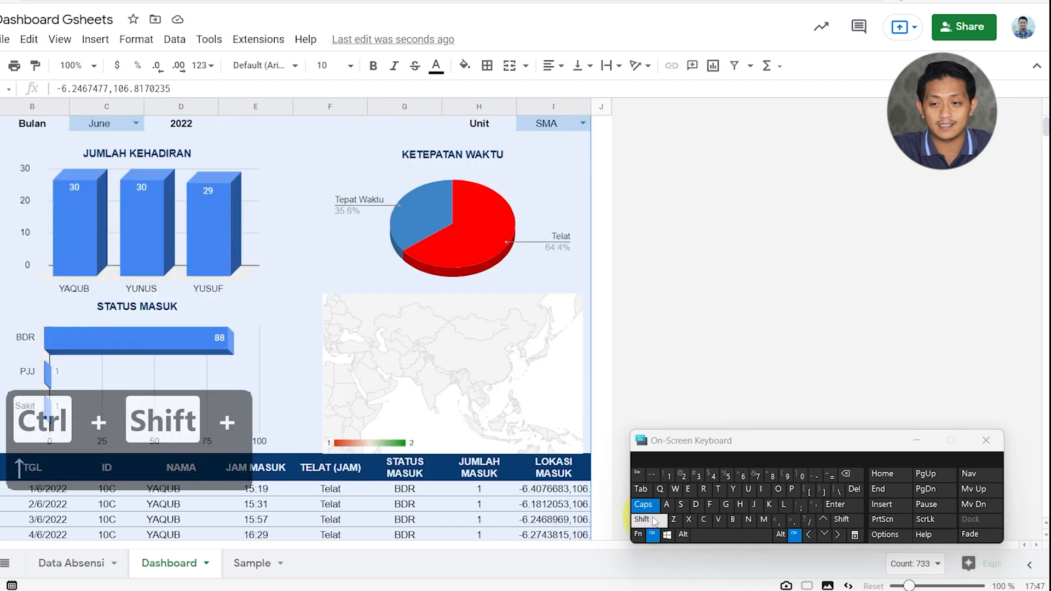
{"action": "scroll", "coordinate": [527, 357], "scroll_direction": "up", "scroll_amount": 1}
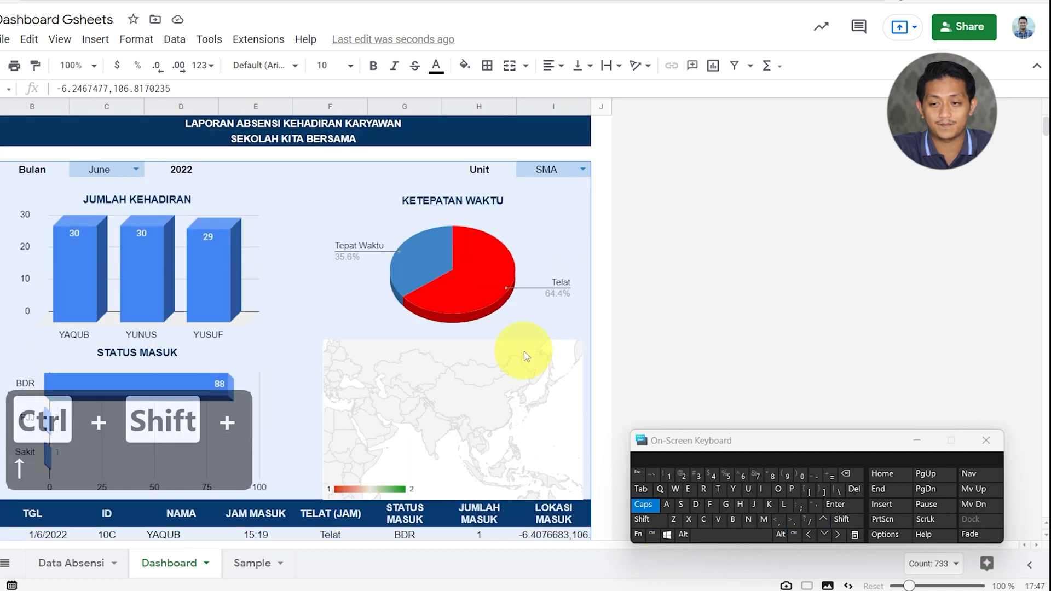
{"action": "left_click", "coordinate": [645, 520]}
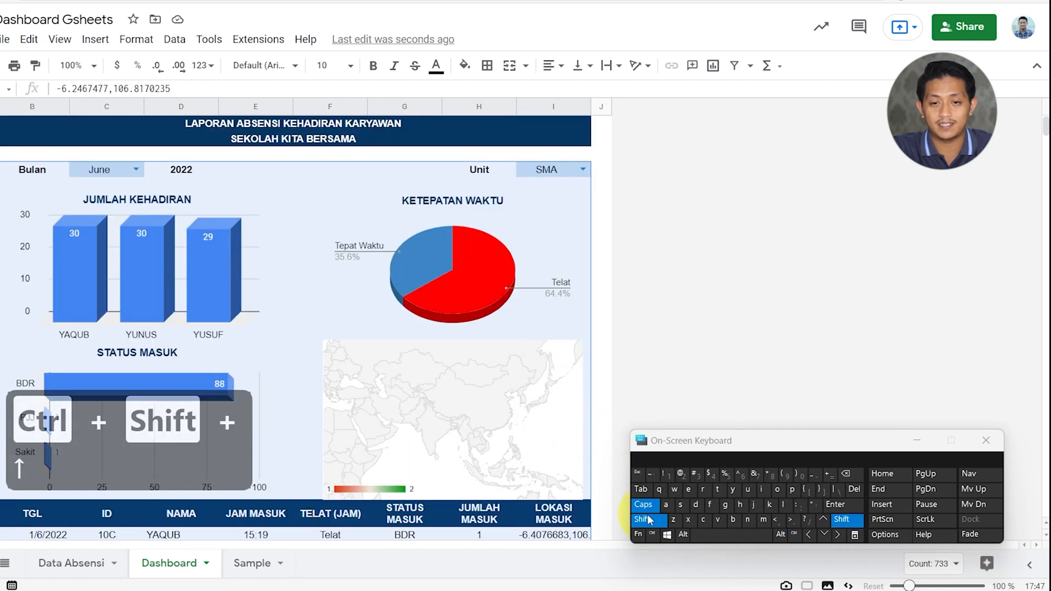
{"action": "key", "text": "ctrl+shift+Up"}
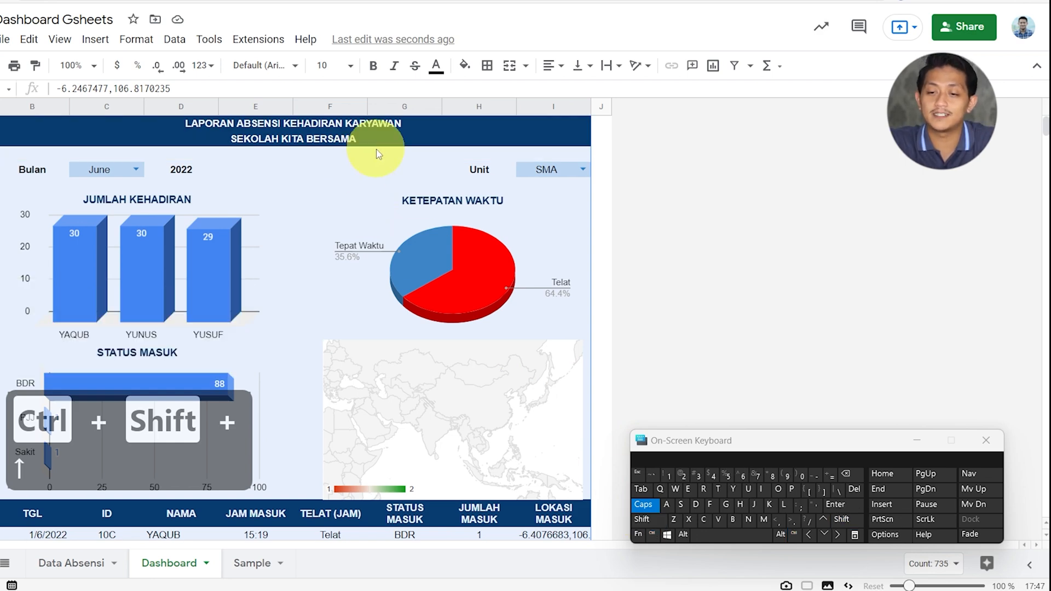
Set the print job to the selected cells (B1:I116) and proceed to the final print preview
{"action": "key", "text": "ctrl+p"}
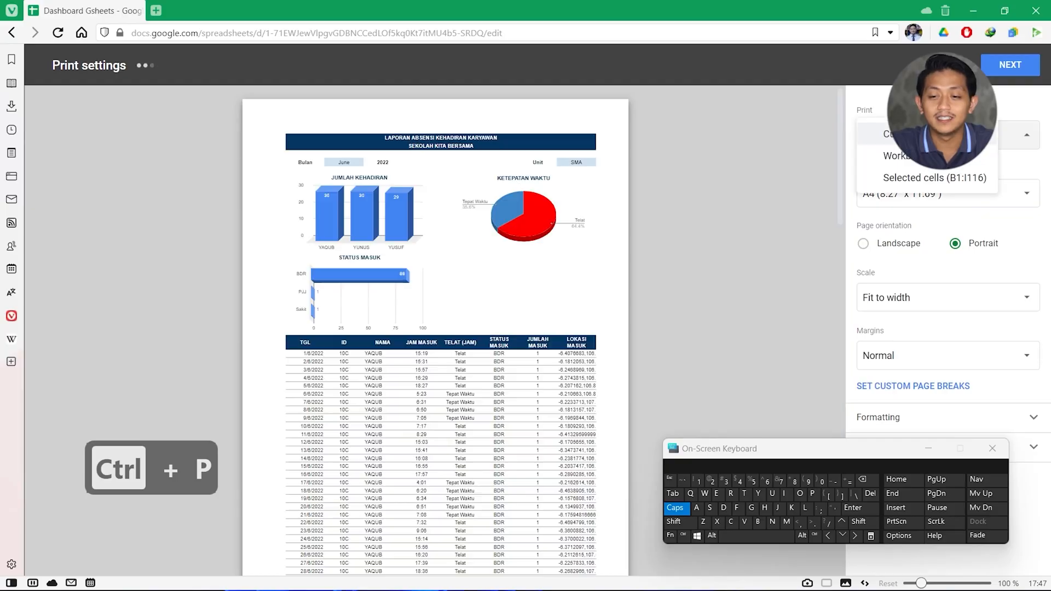
{"action": "left_click", "coordinate": [953, 178]}
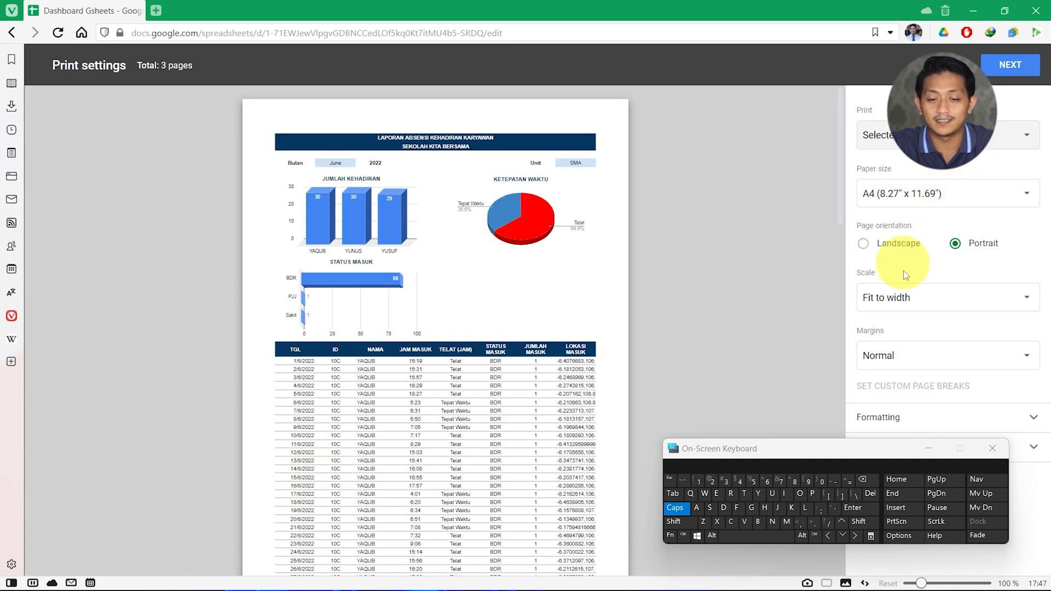
{"action": "left_click_drag", "start_coordinate": [887, 455], "coordinate": [726, 485]}
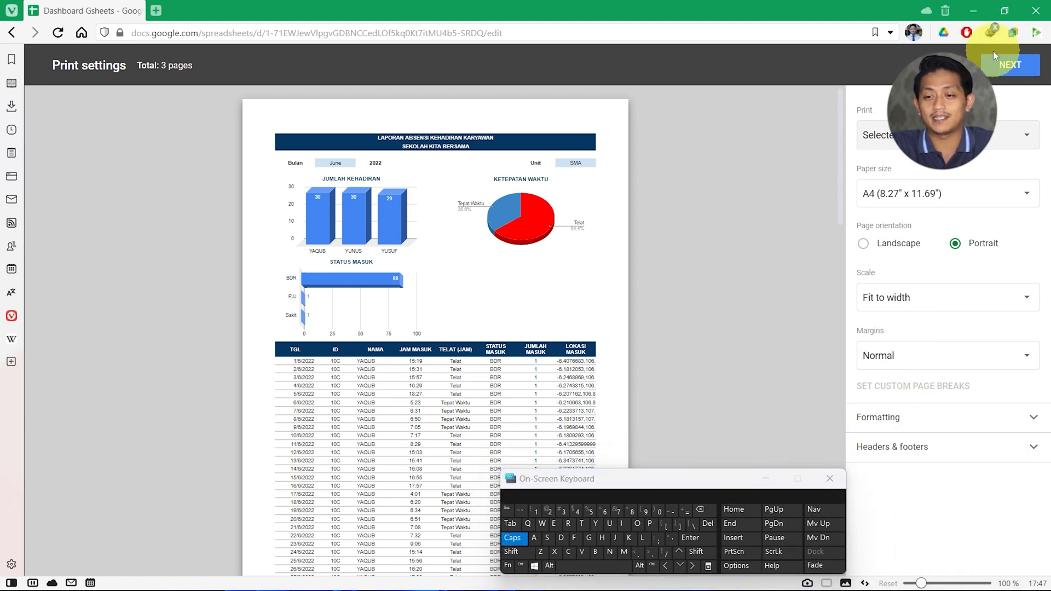
{"action": "left_click", "coordinate": [994, 64]}
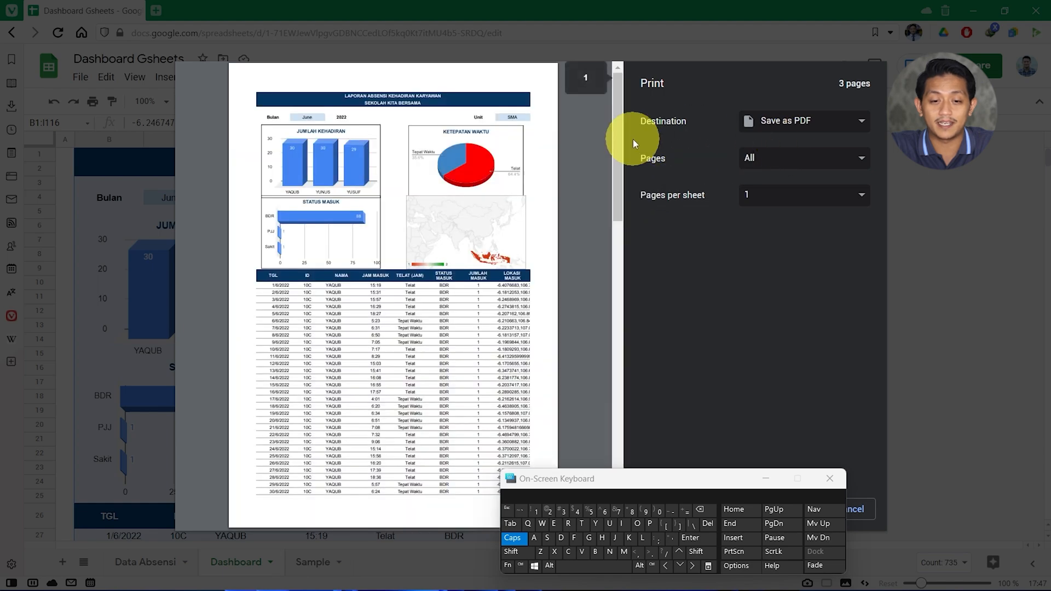
Choose Save as PDF as the print destination and check all pages of the report preview
{"action": "scroll", "coordinate": [513, 241], "scroll_direction": "down", "scroll_amount": 15}
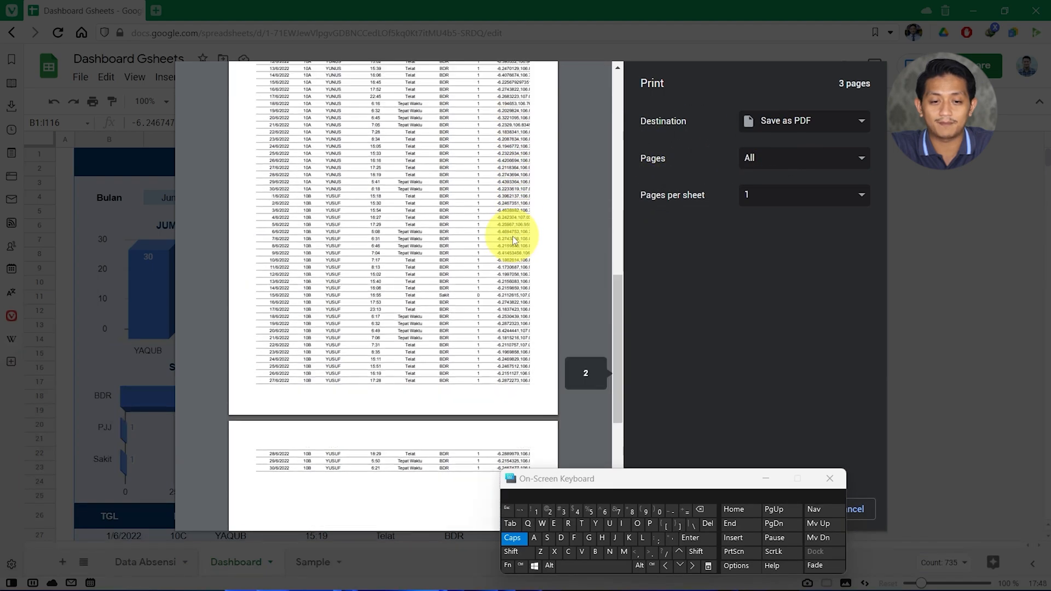
{"action": "scroll", "coordinate": [512, 236], "scroll_direction": "down", "scroll_amount": 5}
{"action": "scroll", "coordinate": [513, 236], "scroll_direction": "up", "scroll_amount": 20}
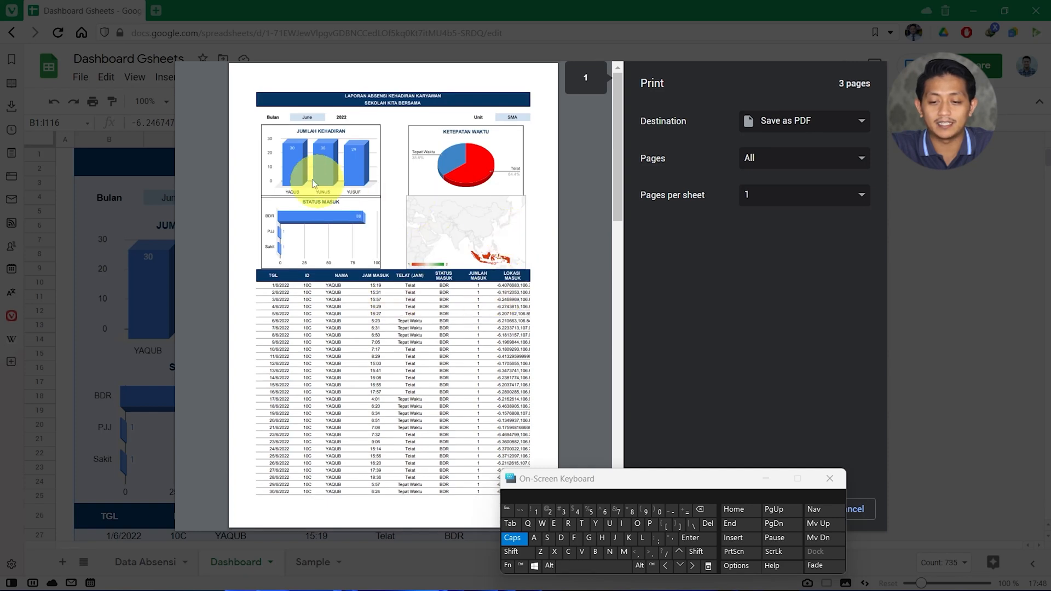
{"action": "left_click", "coordinate": [758, 119]}
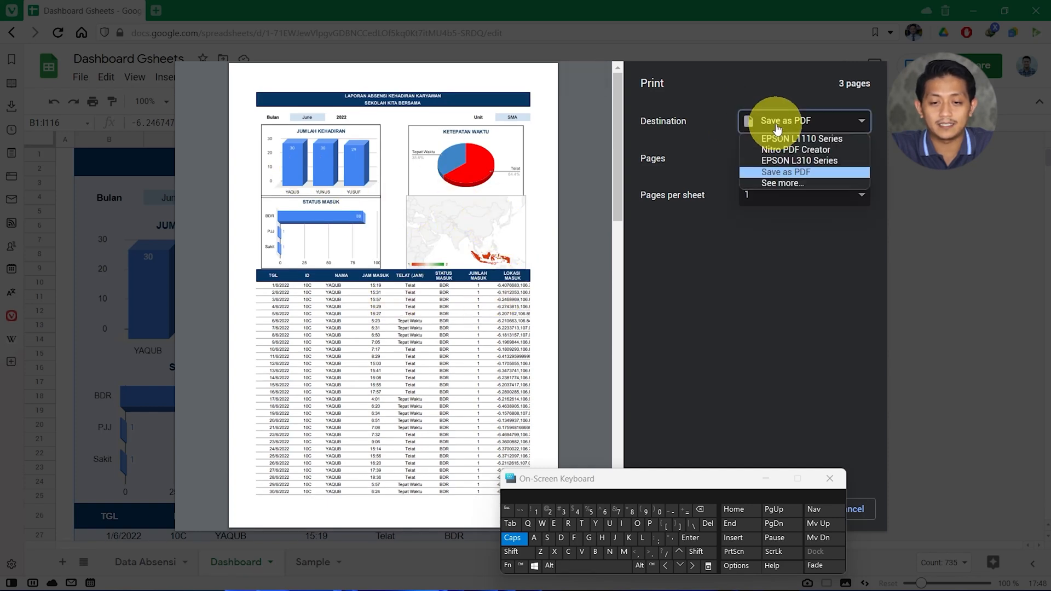
{"action": "left_click", "coordinate": [811, 170]}
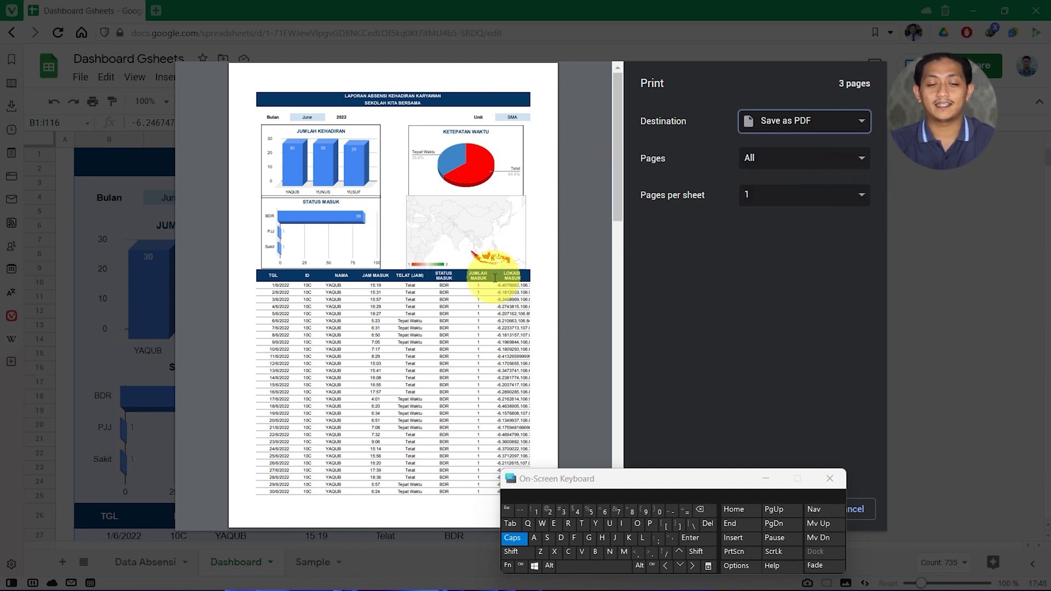
{"action": "scroll", "coordinate": [495, 279], "scroll_direction": "down", "scroll_amount": 3}
{"action": "scroll", "coordinate": [495, 278], "scroll_direction": "down", "scroll_amount": 8}
{"action": "scroll", "coordinate": [493, 277], "scroll_direction": "up", "scroll_amount": 12}
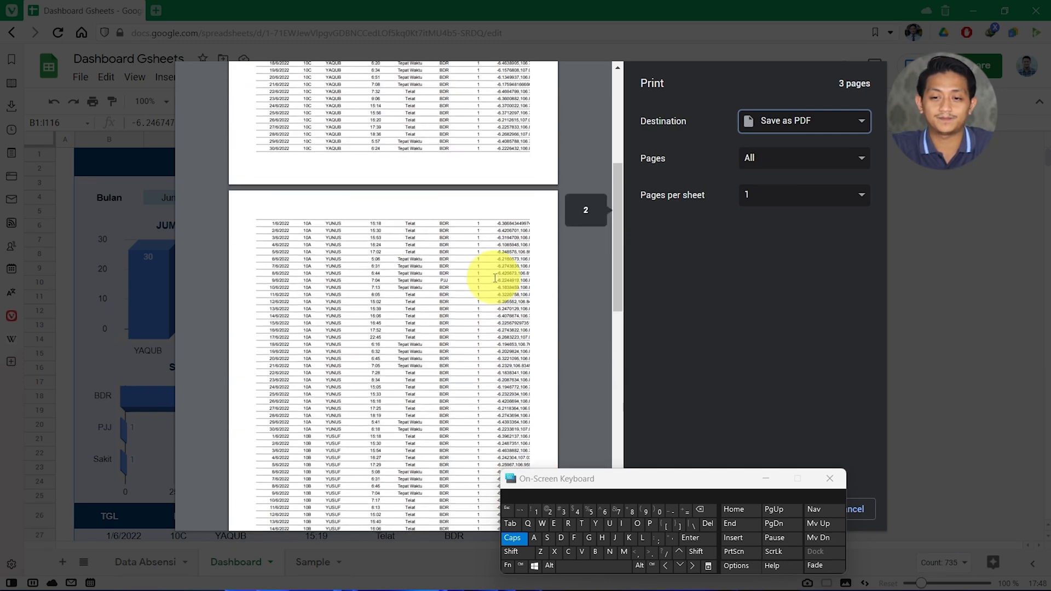
Cancel the print job, check the report on the Dashboard sheet and deselect its print range
{"action": "left_click_drag", "start_coordinate": [744, 480], "coordinate": [647, 479]}
{"action": "left_click", "coordinate": [850, 510]}
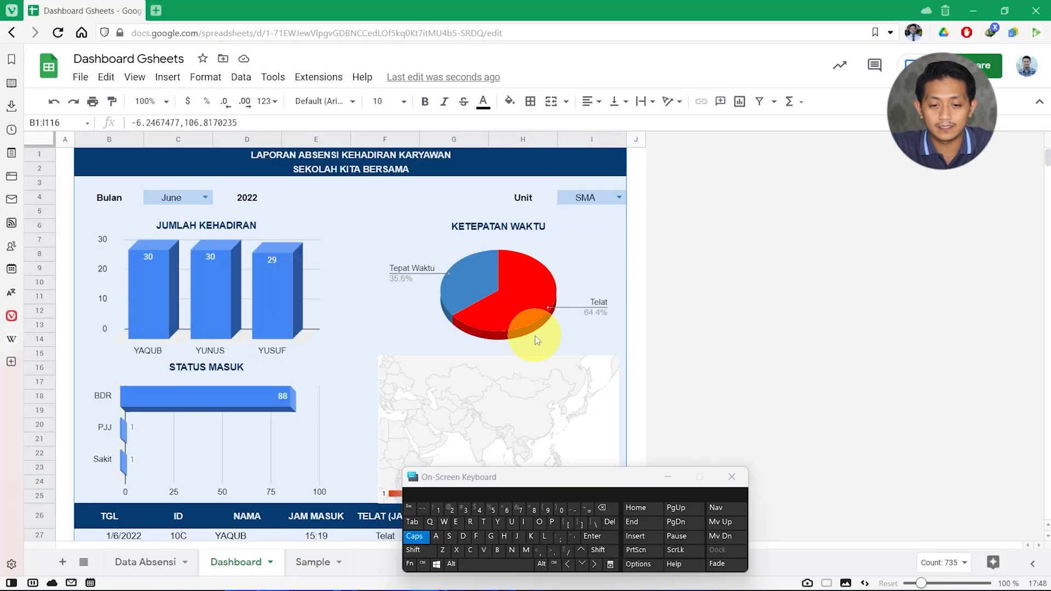
{"action": "scroll", "coordinate": [308, 409], "scroll_direction": "down", "scroll_amount": 15}
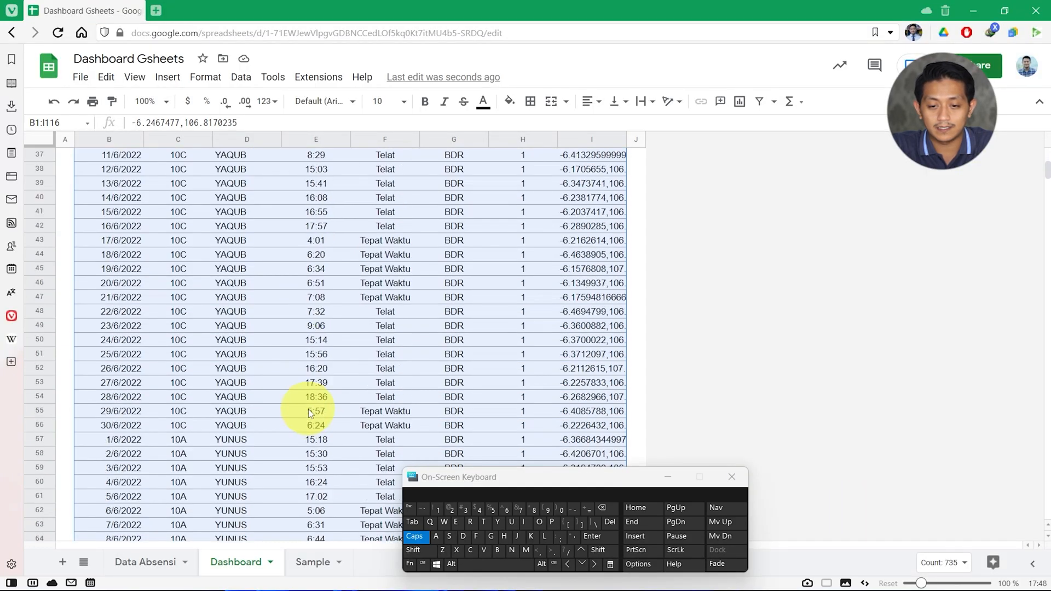
{"action": "scroll", "coordinate": [309, 412], "scroll_direction": "up", "scroll_amount": 15}
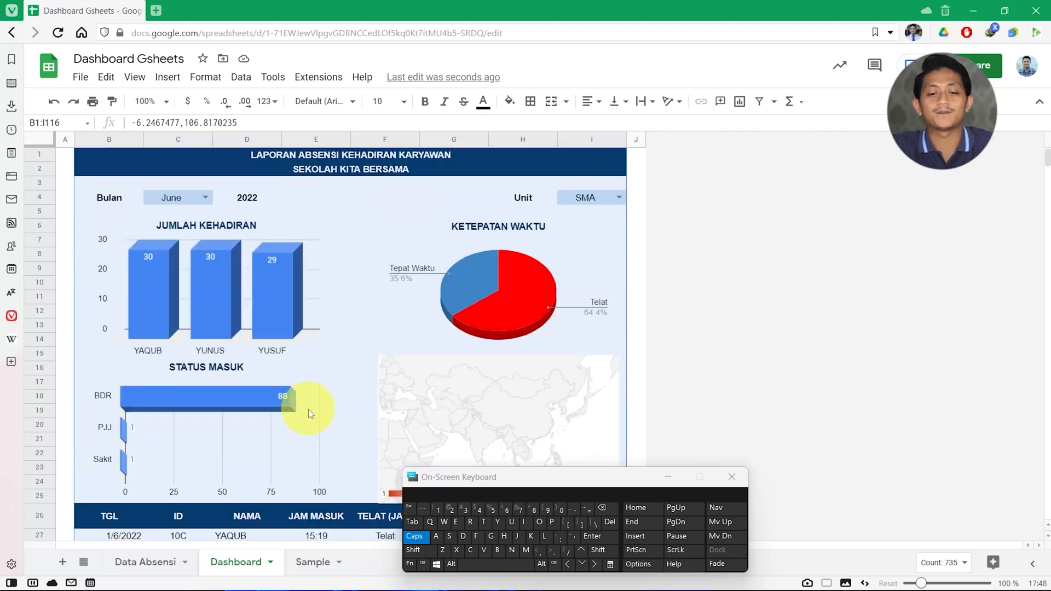
{"action": "left_click", "coordinate": [633, 241]}
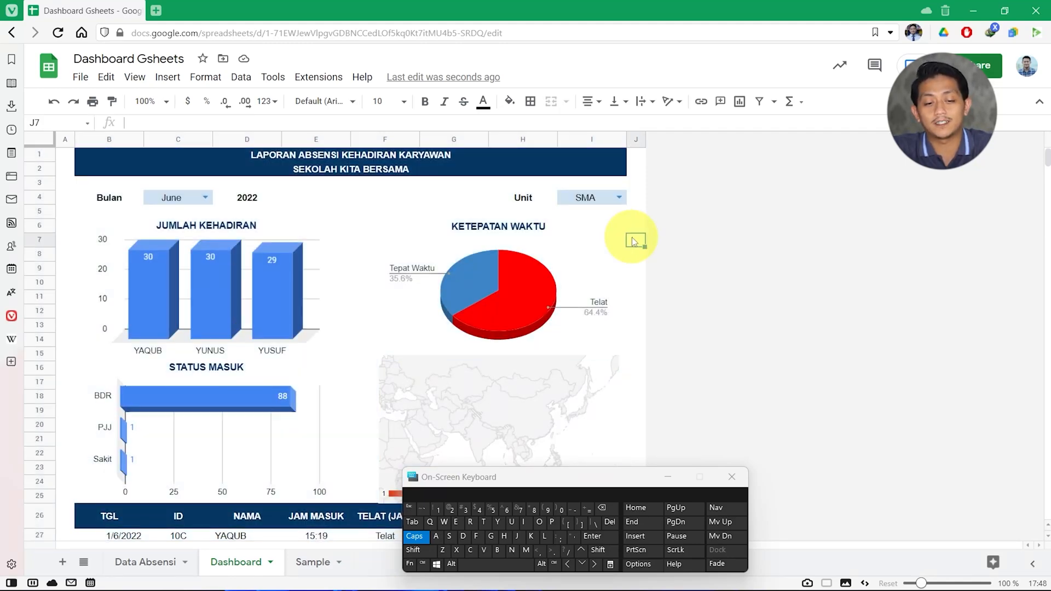
View the Data Absensi source sheet, close the on-screen keyboard, and review the Dashboard's charts and attendance table
{"action": "left_click", "coordinate": [154, 568]}
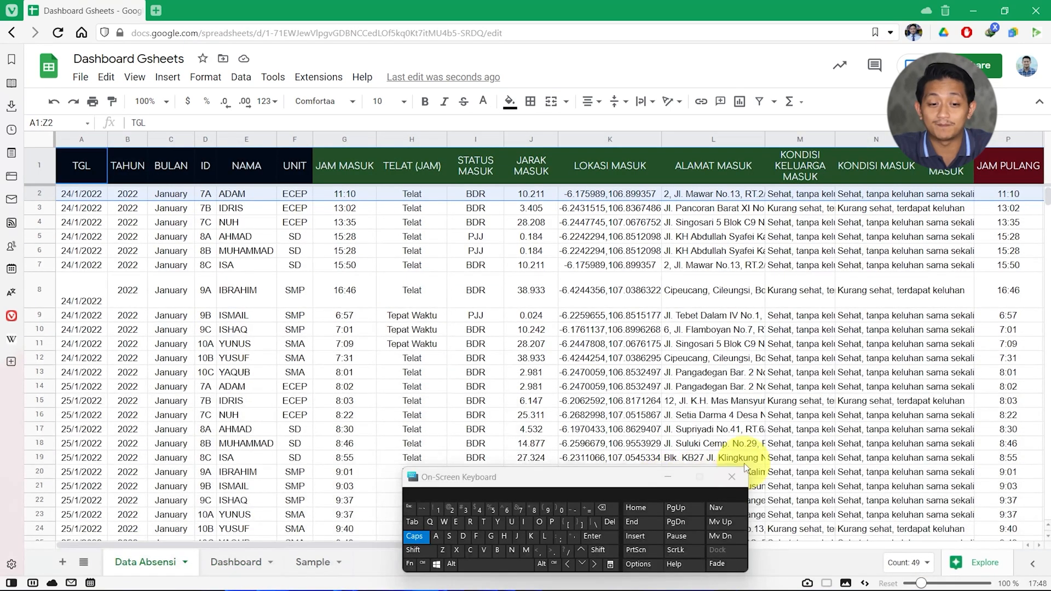
{"action": "left_click", "coordinate": [732, 477]}
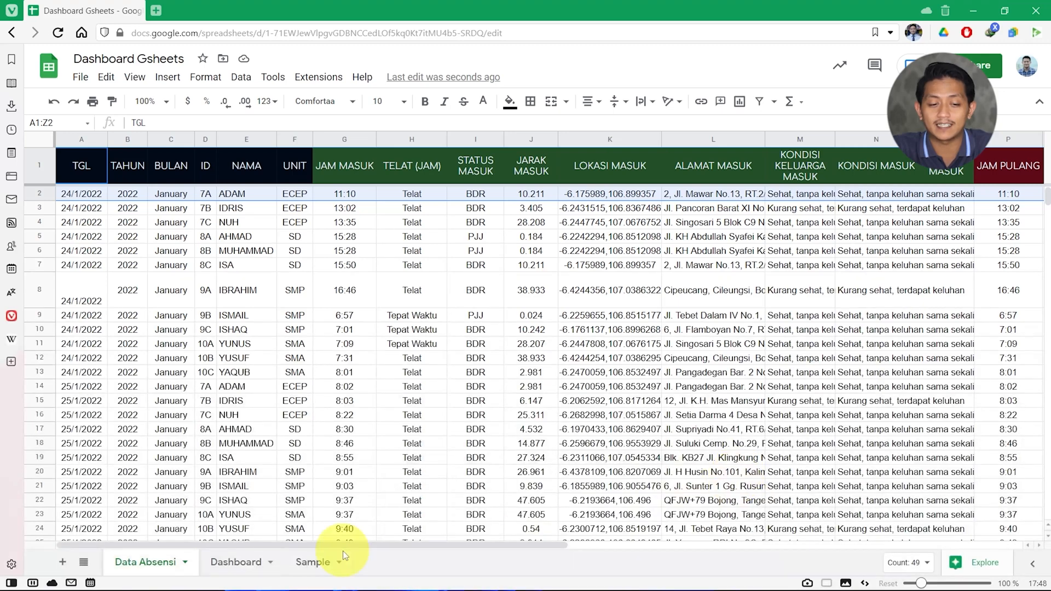
{"action": "left_click", "coordinate": [242, 563]}
{"action": "scroll", "coordinate": [244, 341], "scroll_direction": "down", "scroll_amount": 5}
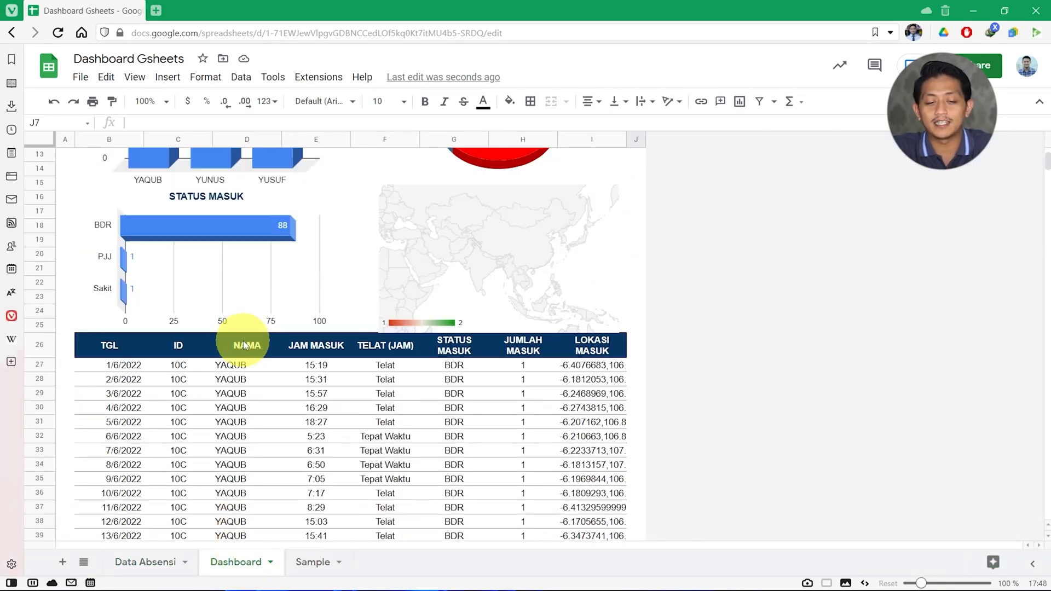
{"action": "scroll", "coordinate": [243, 340], "scroll_direction": "down", "scroll_amount": 4}
{"action": "scroll", "coordinate": [243, 340], "scroll_direction": "up", "scroll_amount": 10}
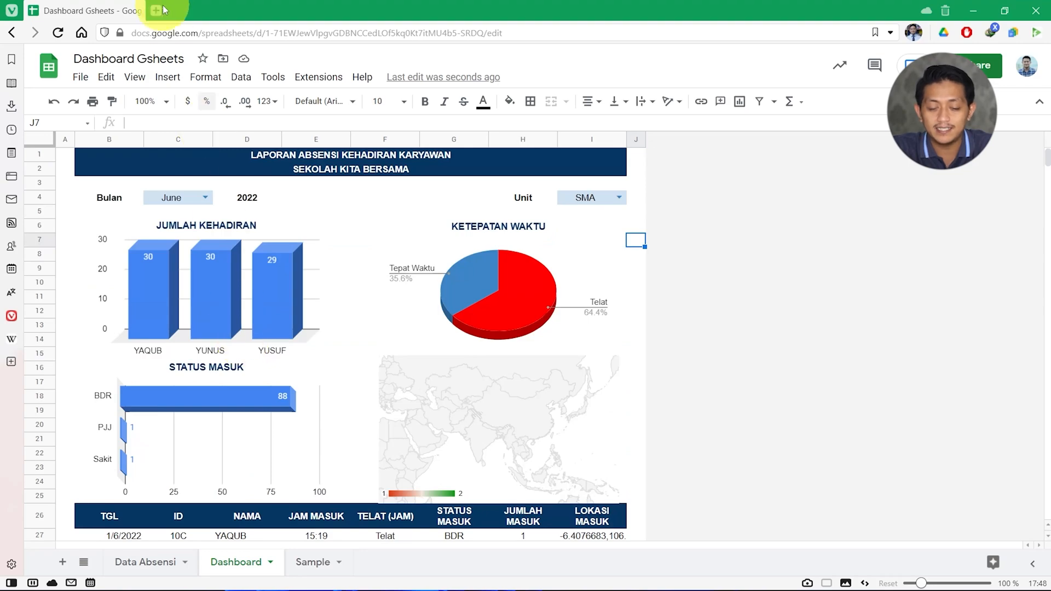